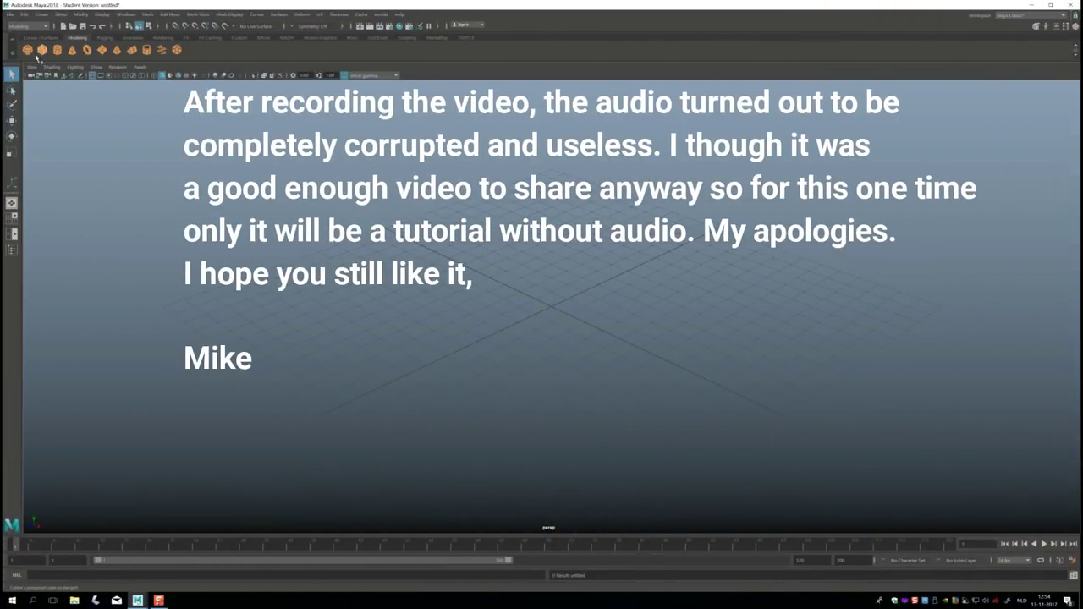
Step: Create pSphere1 at the origin, rotate it 90° onto its side, and show its attributes
left_click(28, 50)
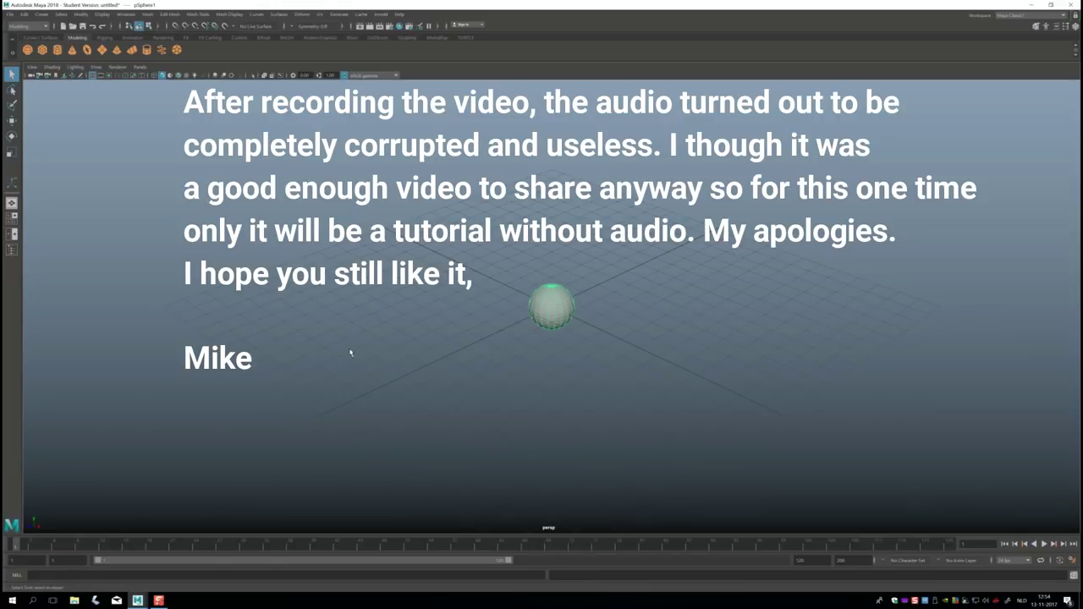
key("e")
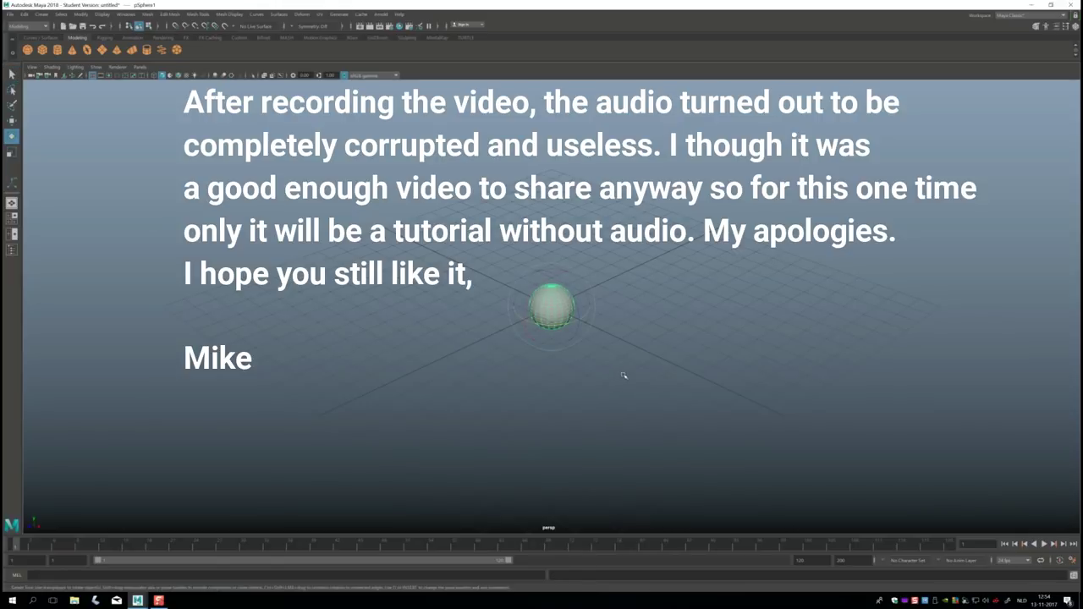
left_click_drag(580, 313, 584, 325)
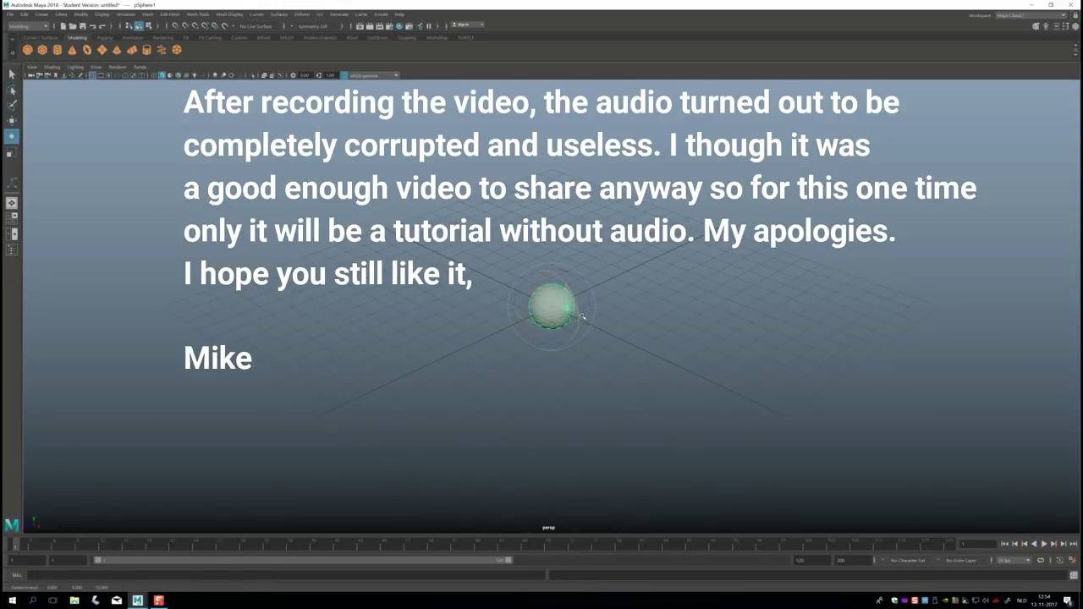
mouse_move(551, 431)
left_mouse_down("alt")
mouse_move(576, 426)
mouse_move(593, 440)
mouse_move(571, 433)
mouse_move(585, 437)
mouse_move(442, 453)
left_mouse_up("alt")
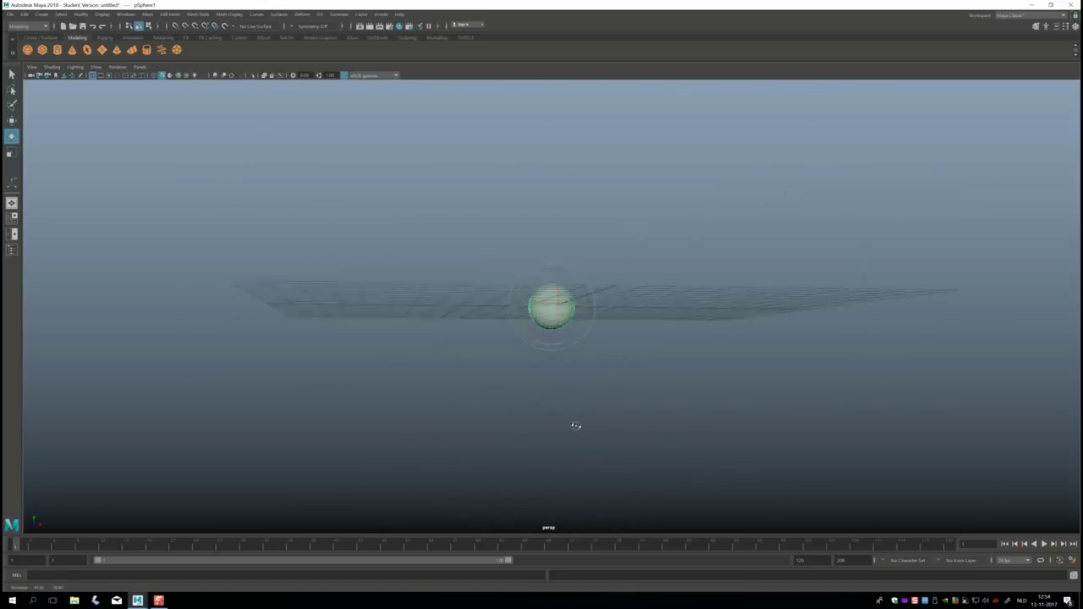
scroll(598, 431, "up", 2)
key("ctrl+a")
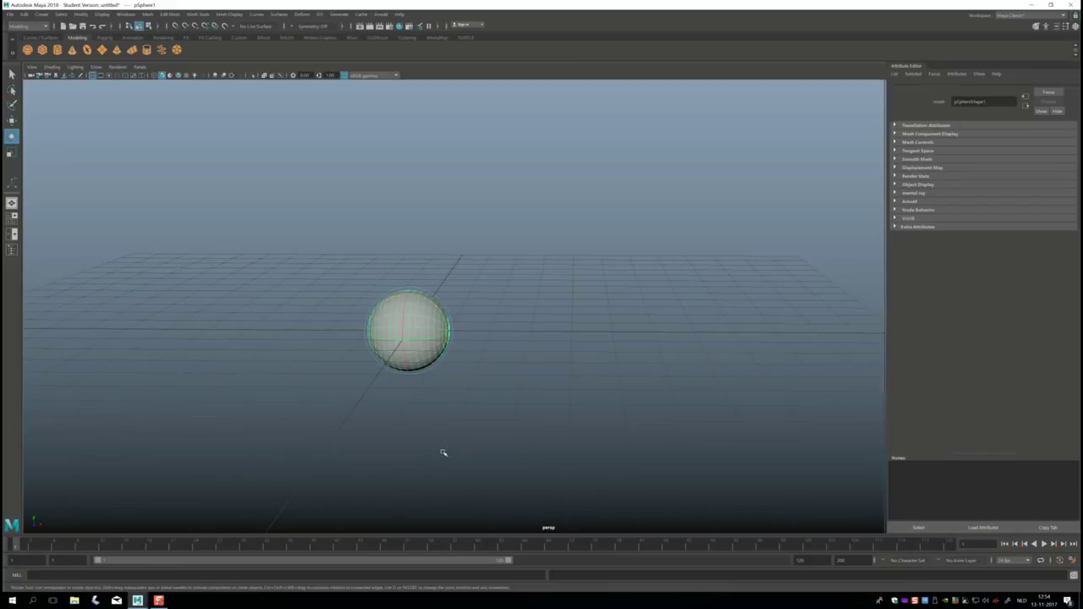
Step: Set polySphere1 Subdivisions Axis and Subdivisions Height both to 12, then reselect the sphere
left_click(978, 89)
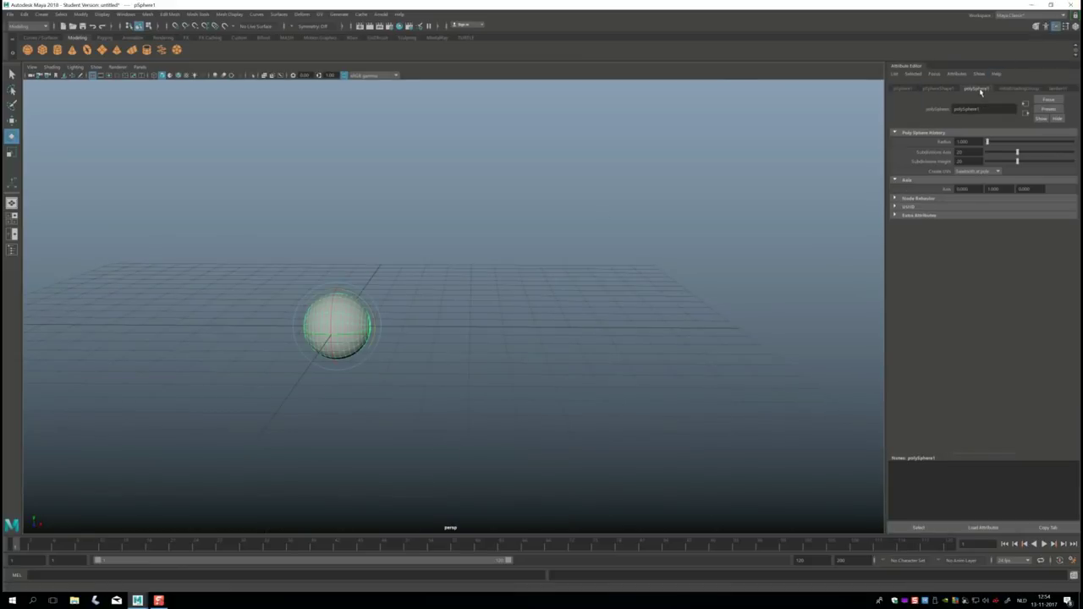
double_click(974, 153)
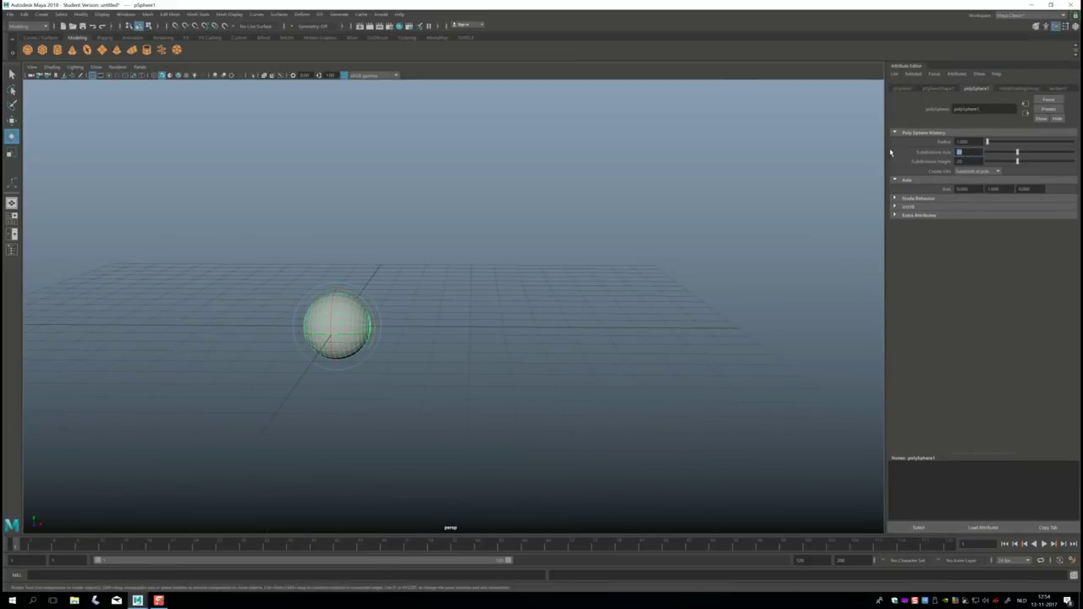
type("12")
key("Tab")
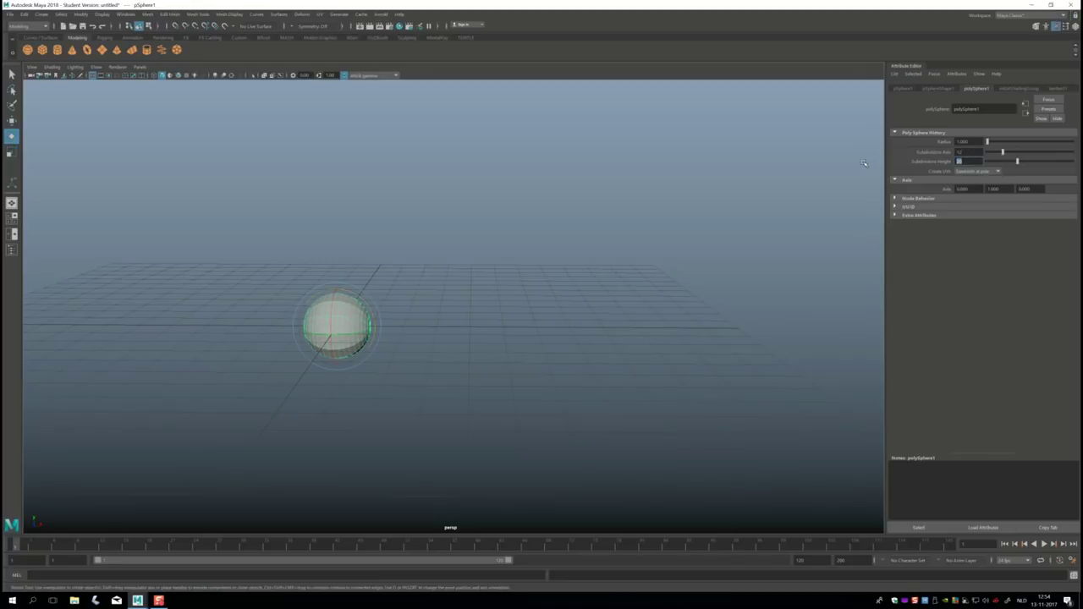
key("Return")
left_click(418, 341)
mouse_move(411, 370)
left_mouse_down("alt")
mouse_move(363, 413)
mouse_move(414, 416)
mouse_move(327, 358)
mouse_move(466, 411)
mouse_move(457, 409)
left_mouse_up("alt")
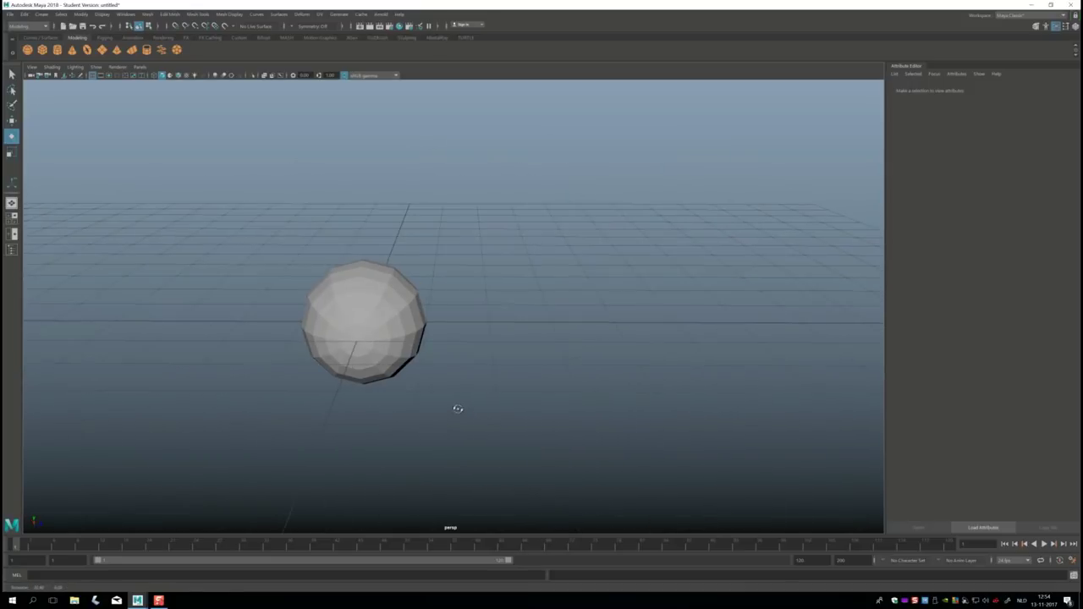
left_click(393, 310)
Step: Frame the sphere and, in face mode, select a vertical loop of faces down it
key("f")
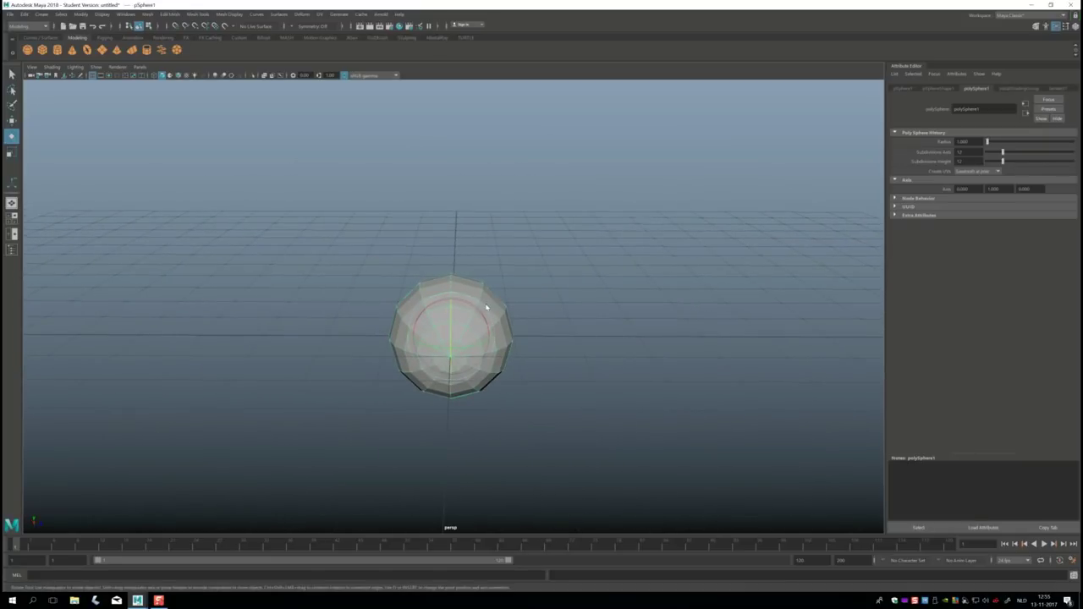
right_click_drag(487, 307, 491, 324)
scroll(507, 338, "up", 3)
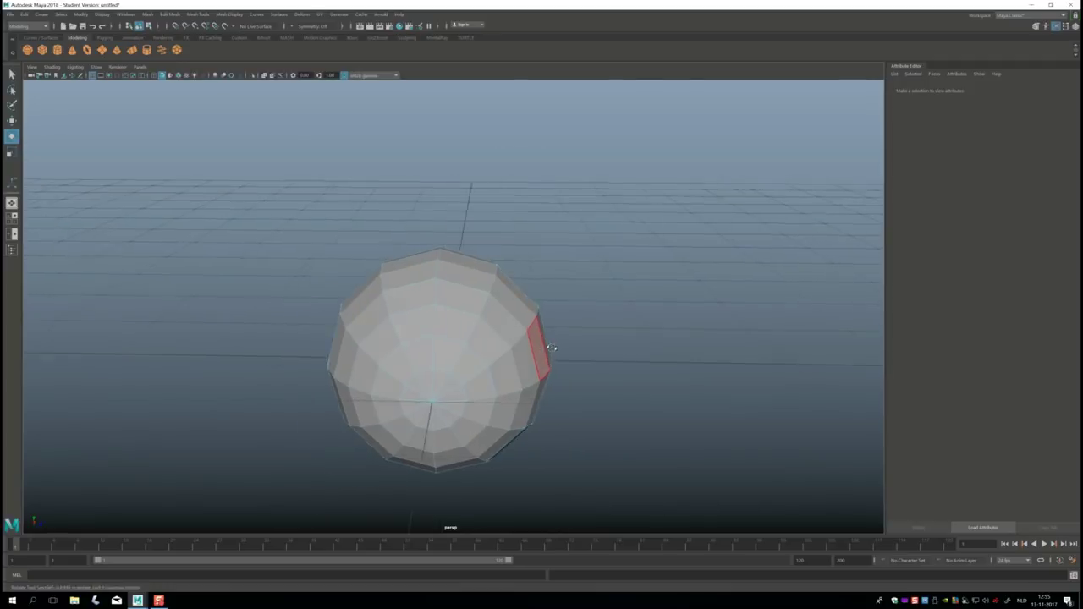
left_click_drag(551, 347, 392, 364, "alt")
left_click(367, 311)
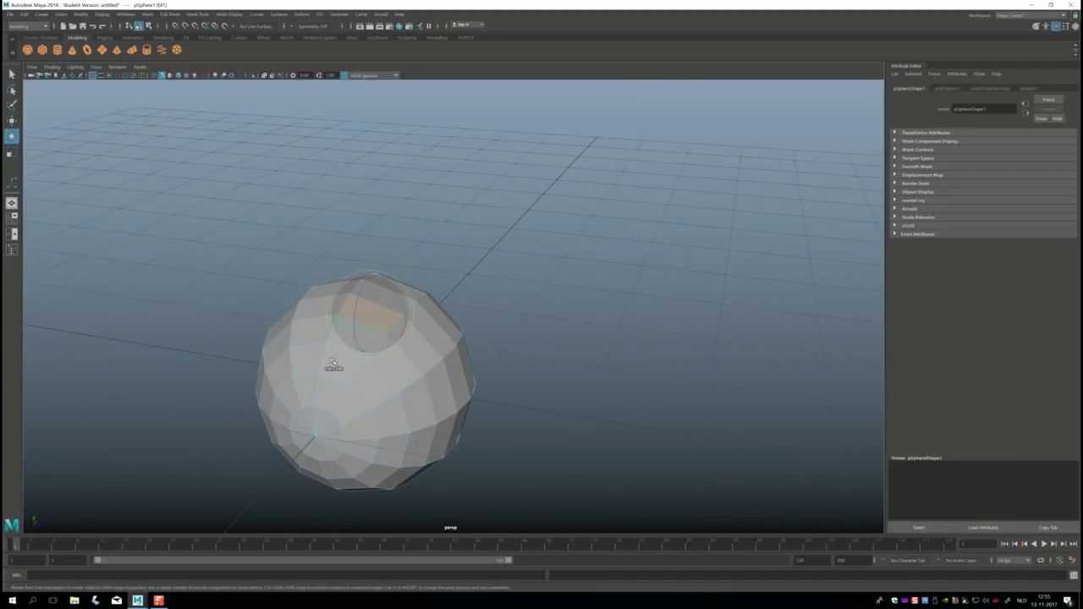
scroll(337, 348, "up", 3)
double_click(296, 375, "shift")
Step: Add further upper and lower faces to the selection to form alternating strips
scroll(310, 390, "down", 3)
left_click_drag(347, 398, 490, 354, "alt")
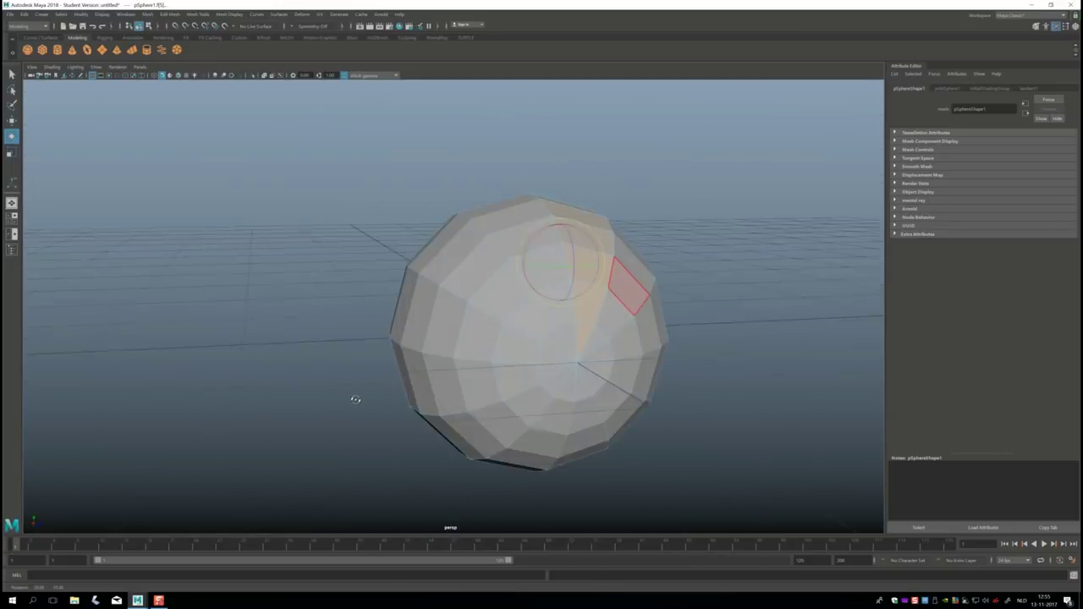
middle_click_drag(490, 354, 452, 427)
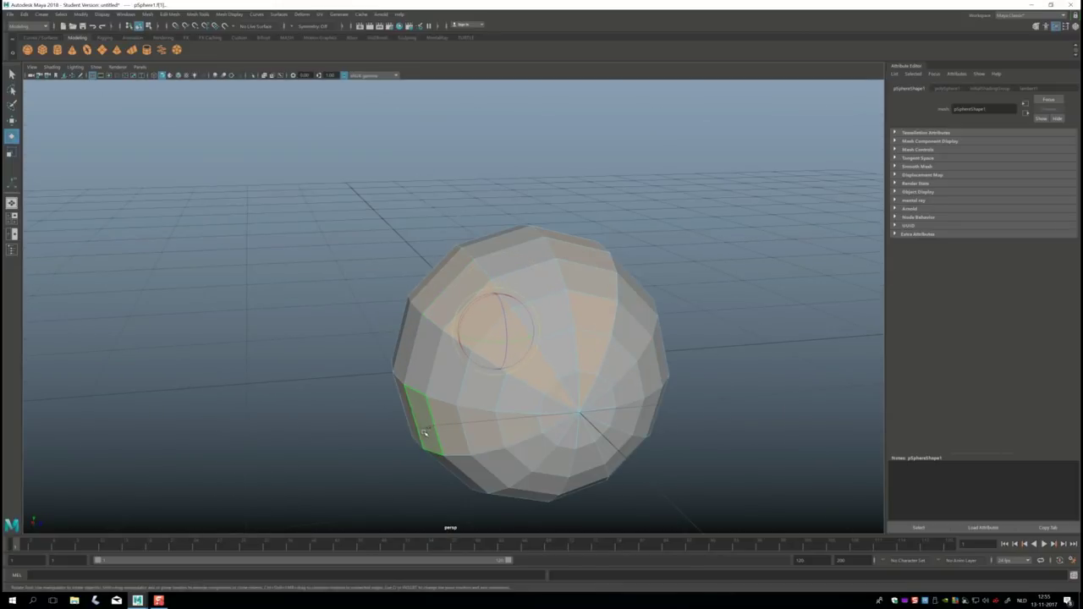
left_click_drag(348, 436, 335, 417, "alt")
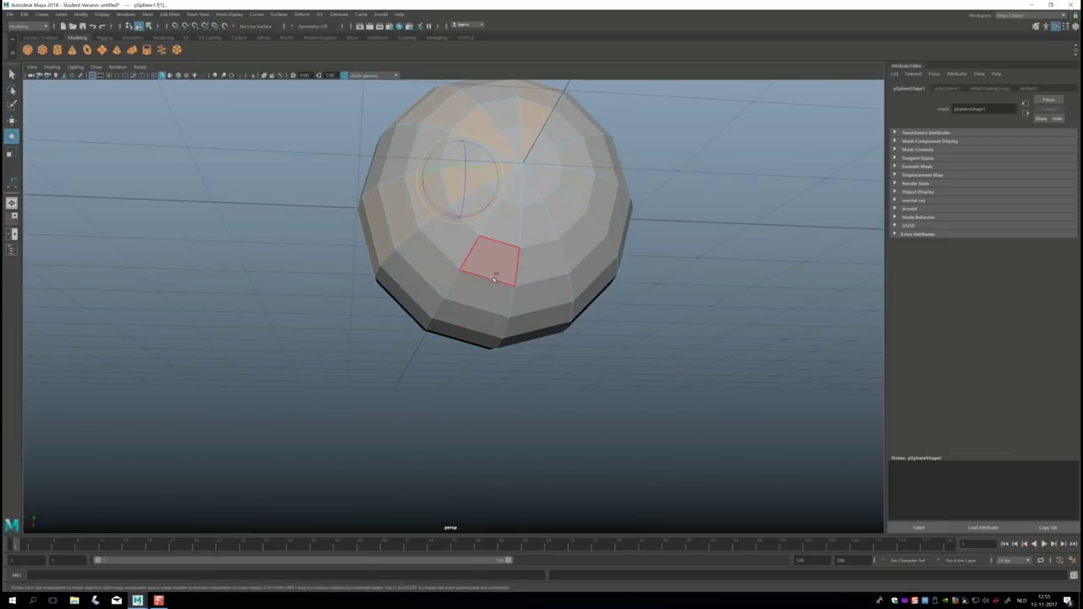
left_click(479, 301, "shift")
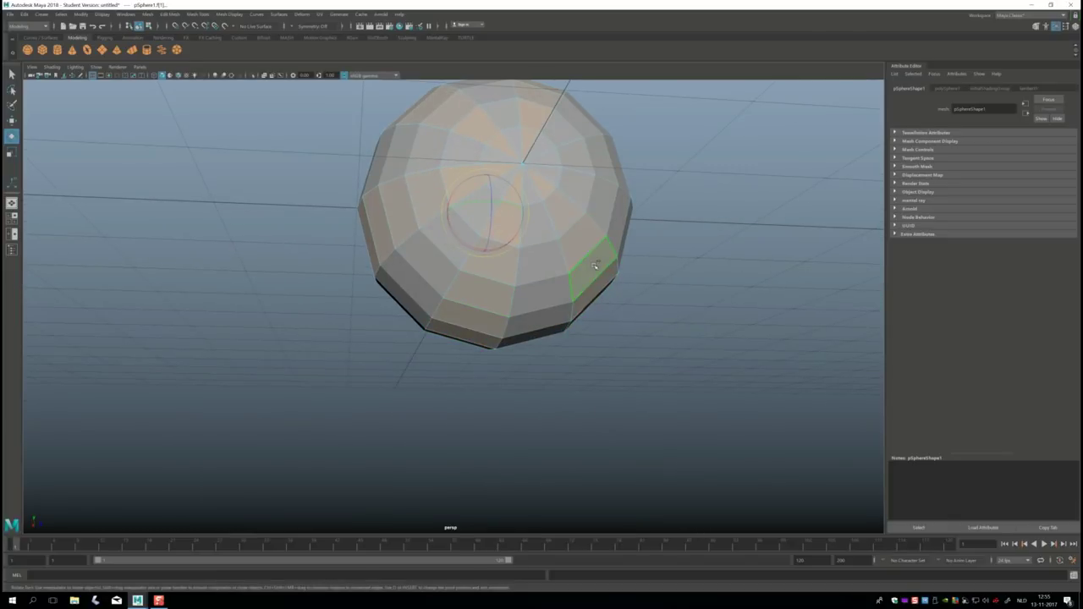
left_click_drag(666, 302, 692, 325, "alt")
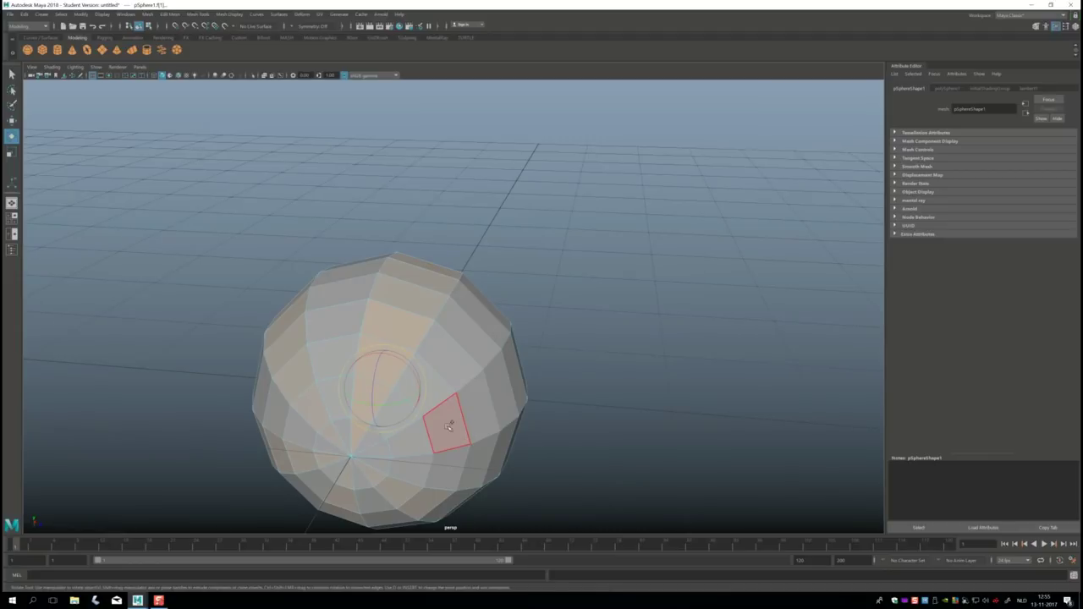
left_click(479, 419)
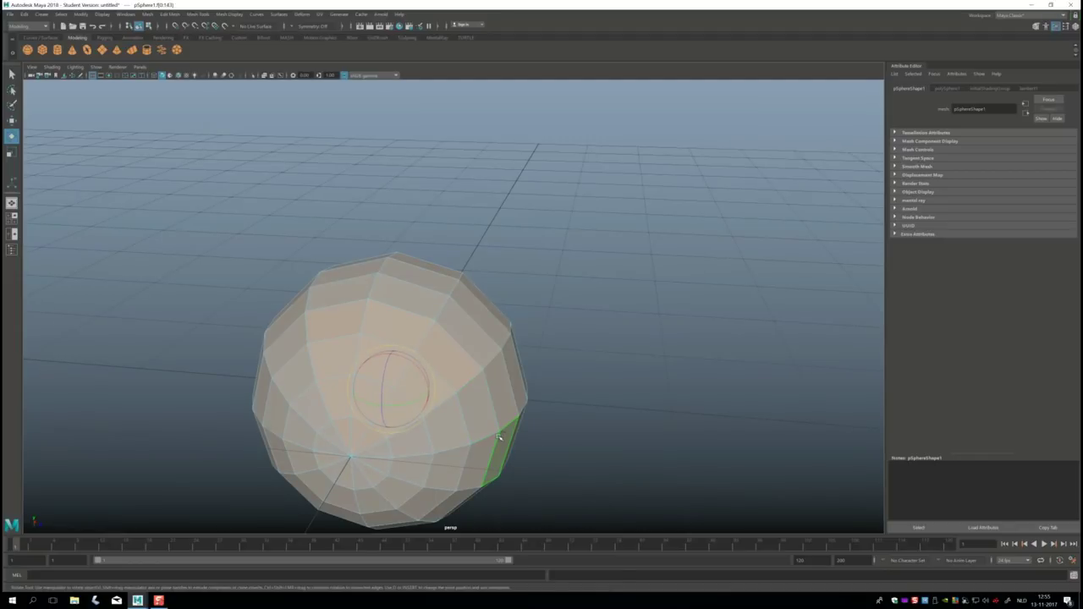
left_click(517, 391)
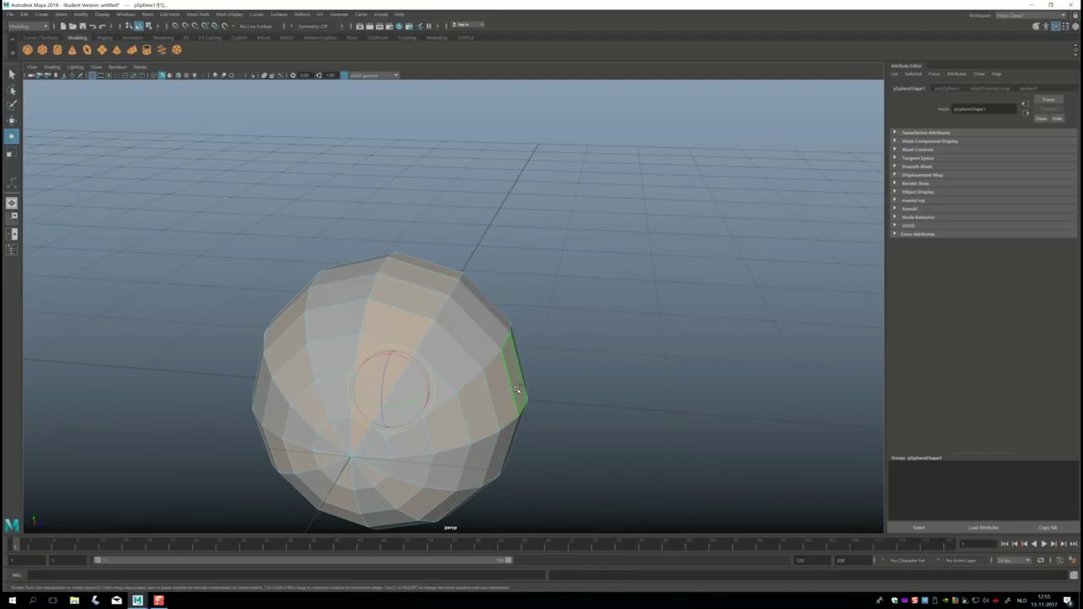
Step: Delete the selected faces to leave pinwheel strips, then switch to the four-view layout
key("Delete")
scroll(607, 416, "down", 2)
mouse_move(612, 416)
left_mouse_down("alt")
mouse_move(556, 367)
mouse_move(536, 375)
mouse_move(710, 392)
mouse_move(701, 401)
mouse_move(680, 382)
mouse_move(670, 408)
mouse_move(682, 429)
mouse_move(608, 394)
mouse_move(597, 423)
mouse_move(528, 440)
left_mouse_up("alt")
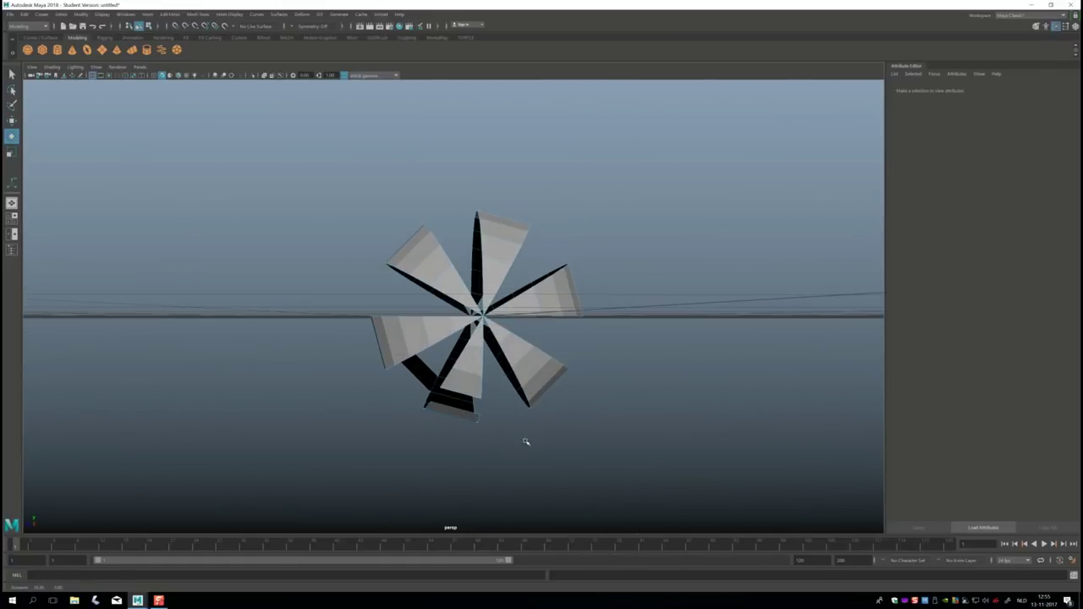
left_click(12, 234)
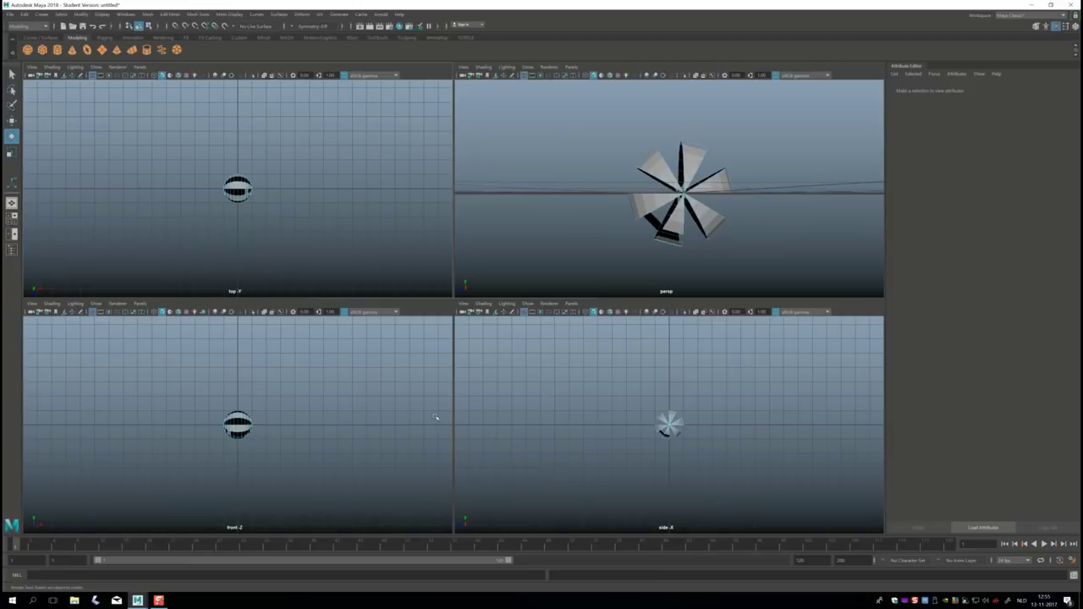
Step: Maximise the side view and delete the marquee-selected lower strips of the sphere
key("space")
scroll(601, 436, "up", 2)
scroll(559, 402, "up", 2)
scroll(543, 386, "up", 2)
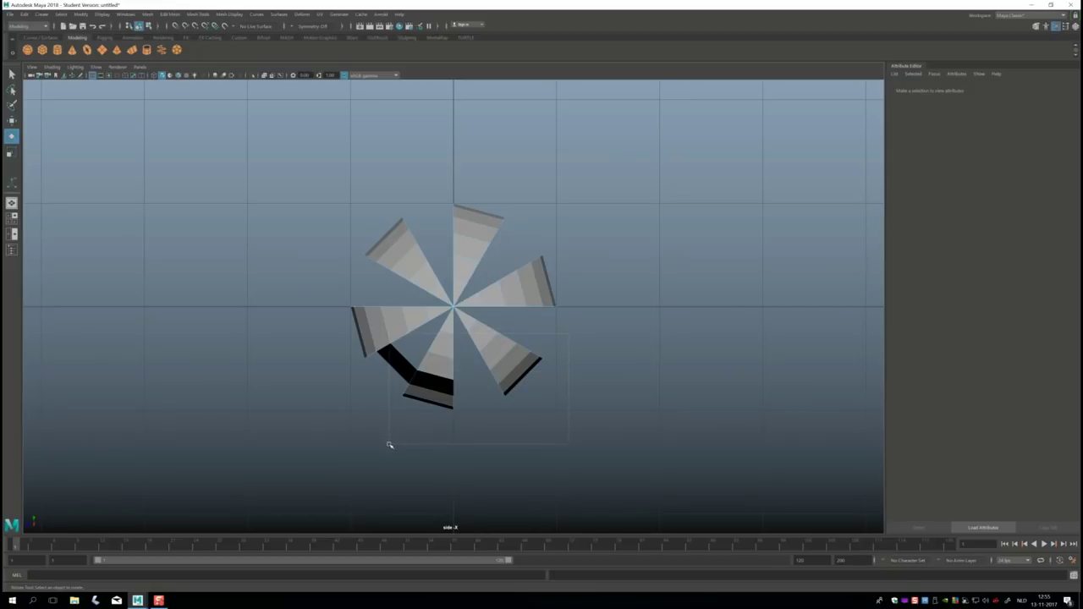
left_click_drag(413, 441, 412, 442)
key("Delete")
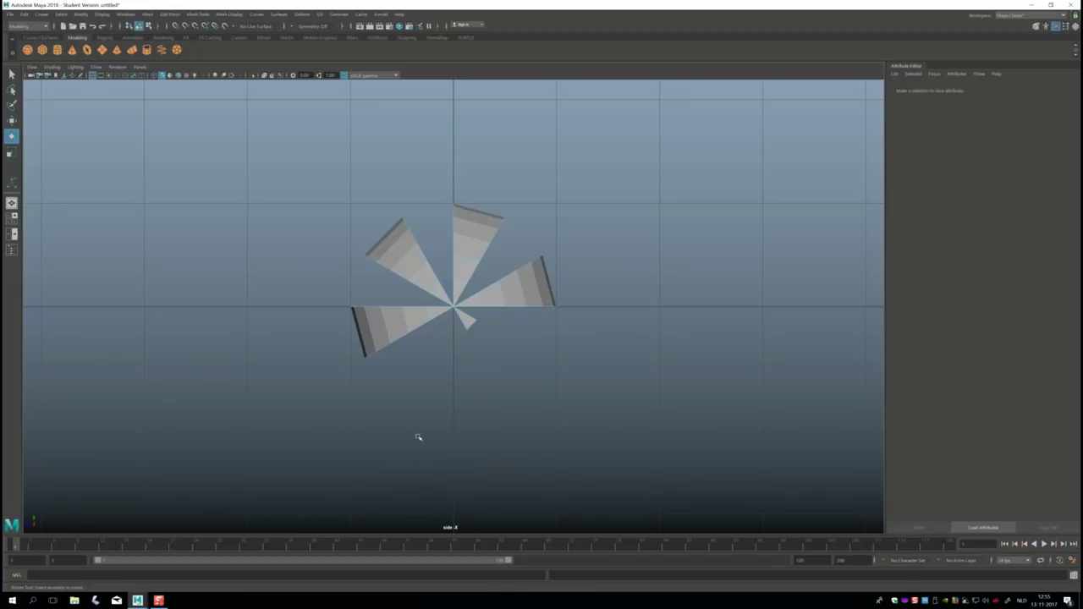
Step: Delete the leftover triangular face and return to the perspective view of the half dome
left_click(468, 325)
key("Delete")
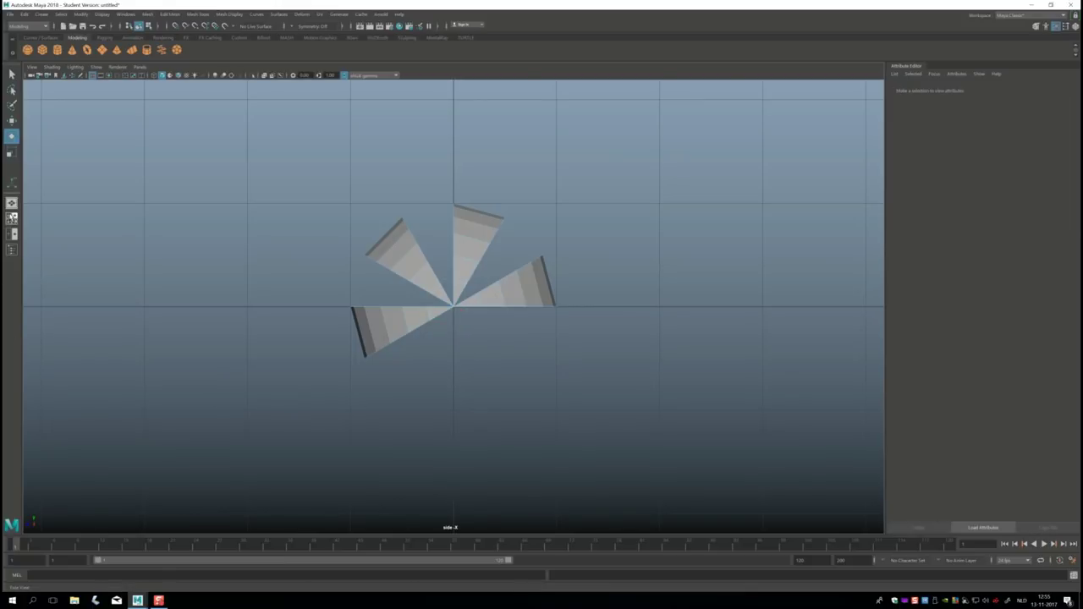
key("space")
key("space")
left_click_drag(636, 299, 569, 372, "alt")
middle_click_drag(568, 373, 487, 339, "alt")
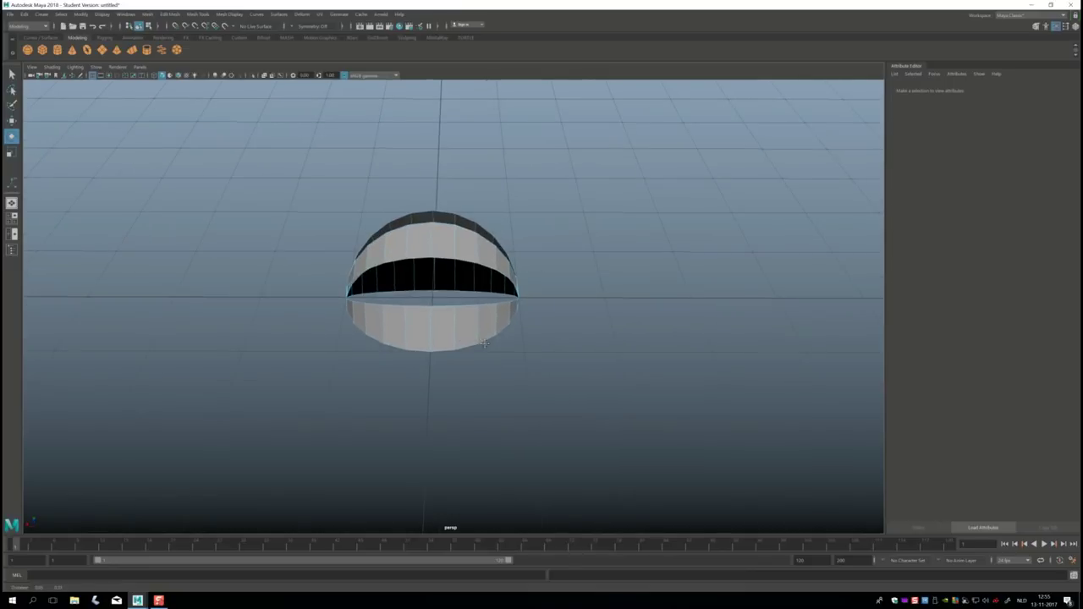
Step: Select the half-dome shell and add a Deform > Lattice deformer (ffd1Lattice) around it
right_click_drag(447, 253, 485, 228)
left_click(485, 229)
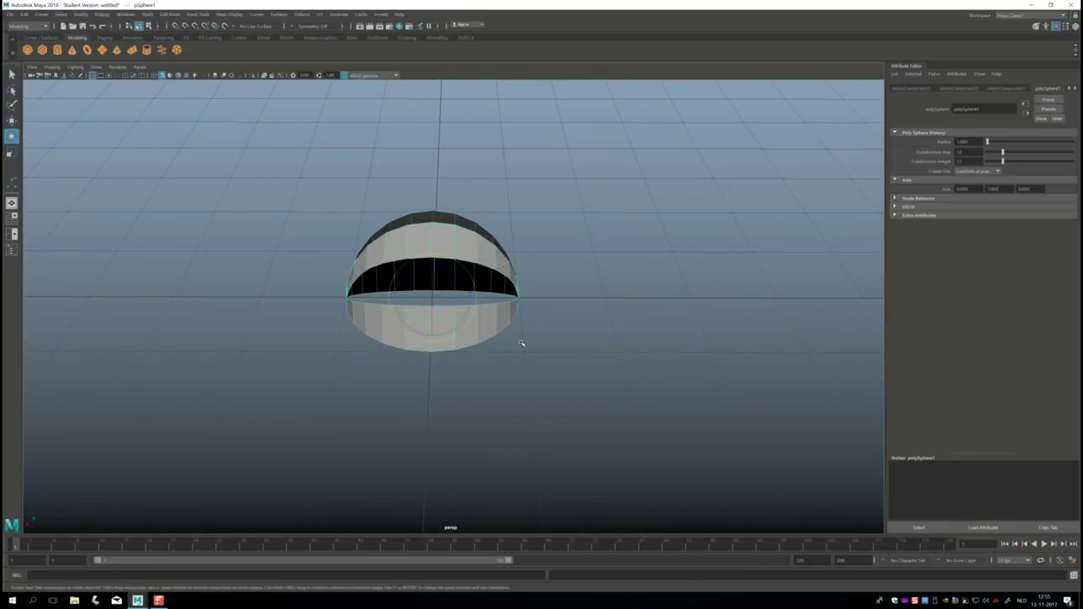
left_click_drag(520, 341, 550, 364, "alt")
left_click(302, 15)
mouse_move(317, 132)
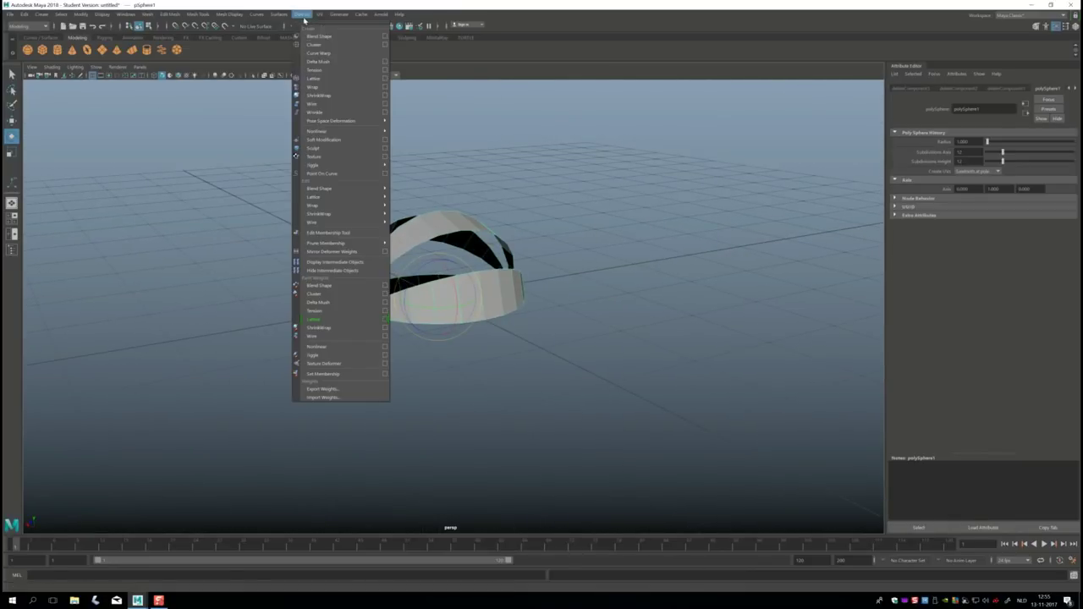
left_click(366, 81)
left_click_drag(644, 254, 883, 187, "alt")
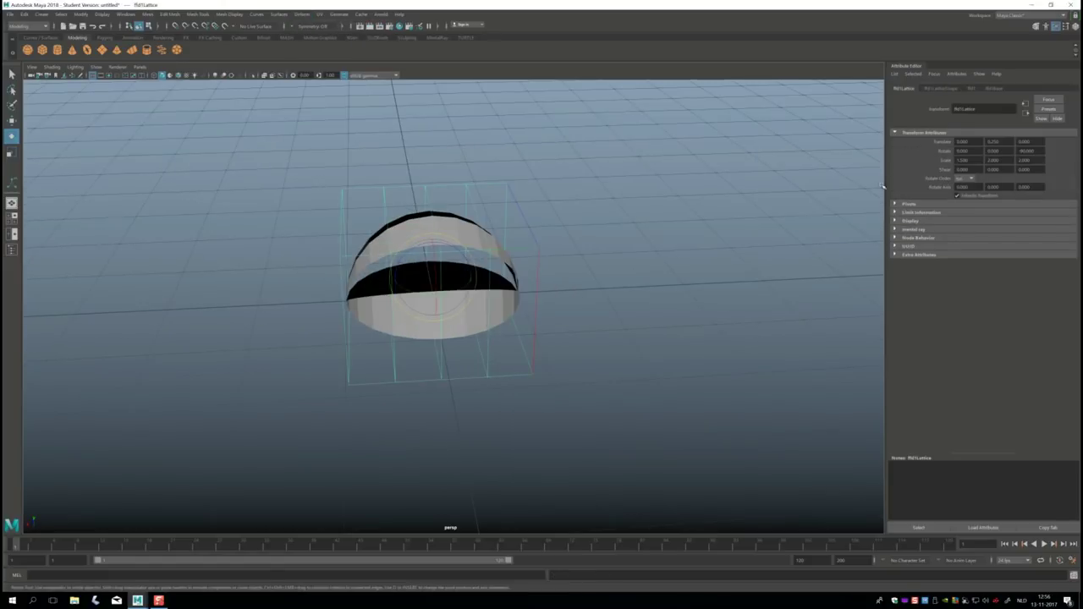
Step: Set the lattice's T Divisions to 12 in the Attribute Editor
left_click(941, 88)
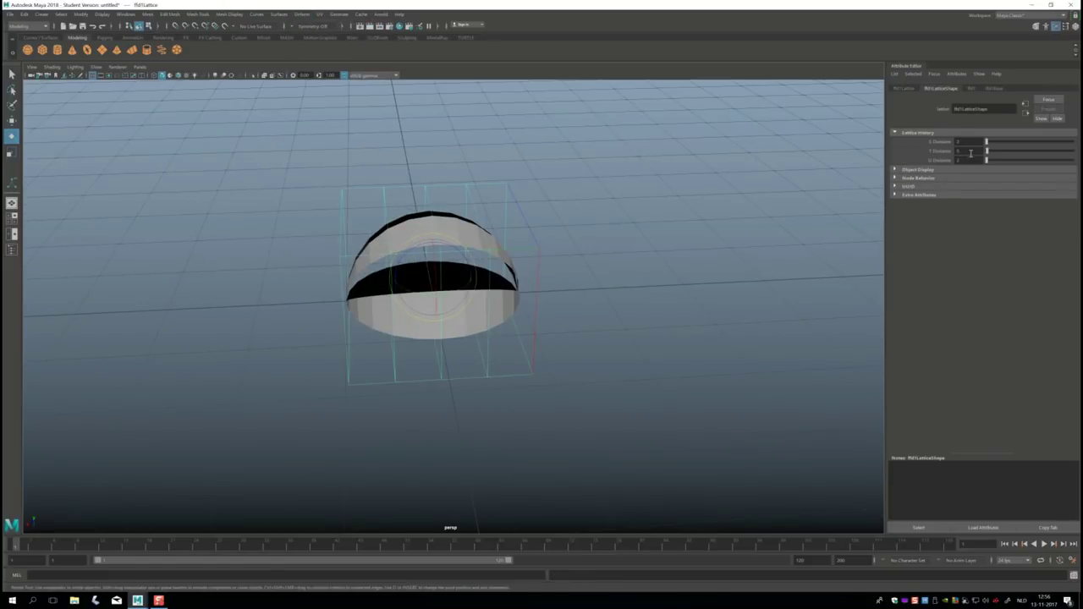
left_click_drag(988, 153, 990, 152)
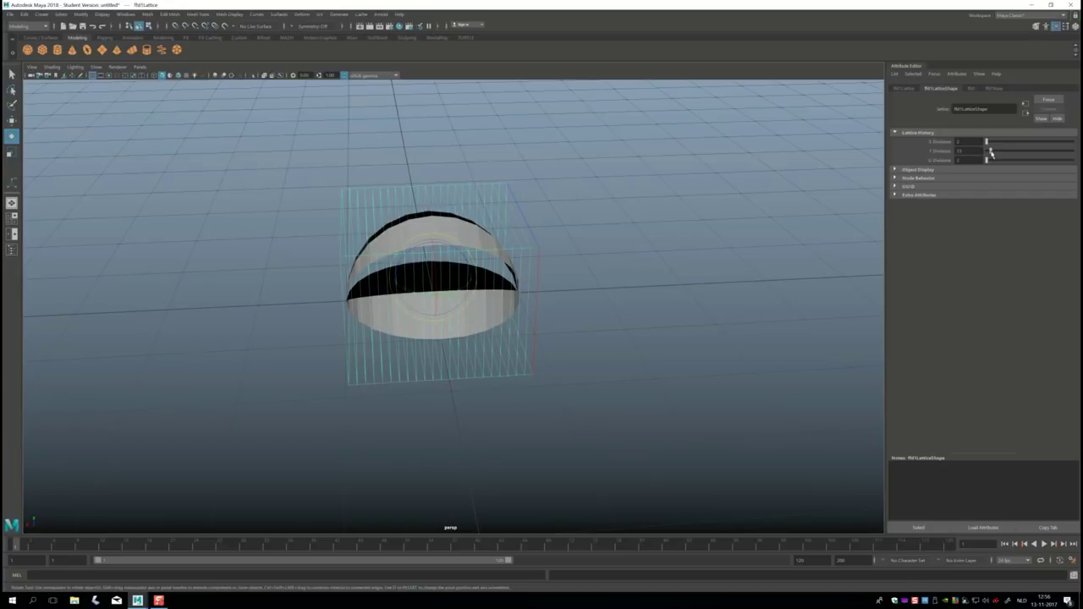
key("Return")
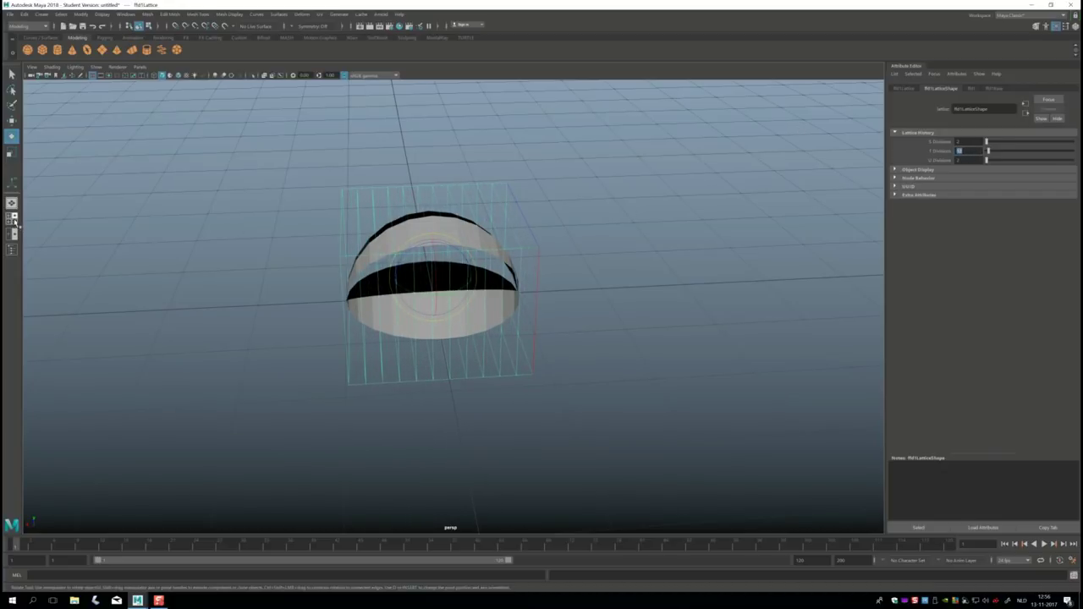
Step: Switch to four views, maximise the front view, and zoom in on the sphere
left_click(12, 217)
key("space")
scroll(370, 437, "up", 2)
scroll(396, 426, "up", 4)
scroll(401, 409, "up", 4)
scroll(427, 403, "up", 1)
right_click_drag(403, 215, 366, 215)
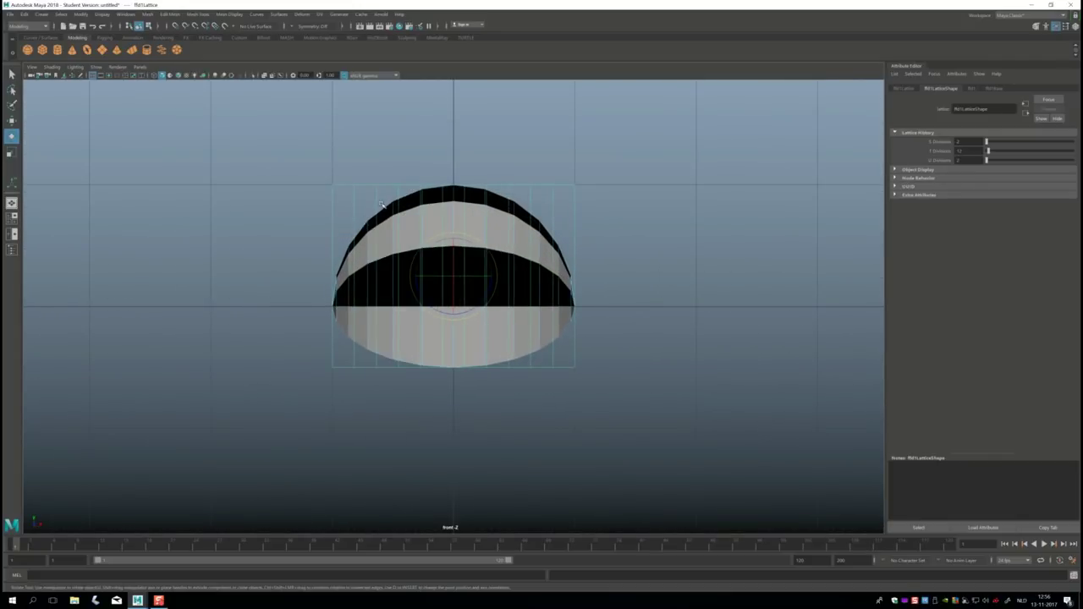
Step: Switch the lattice to Lattice Point mode and marquee-select the points around the sphere
left_click(369, 187)
left_click(370, 187)
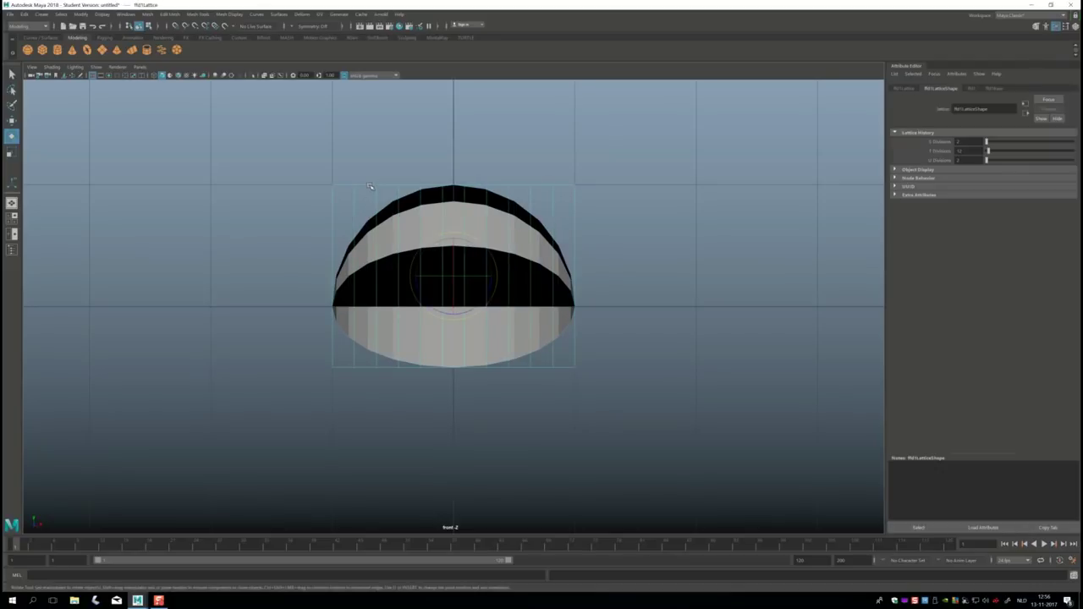
right_click_drag(369, 187, 367, 165)
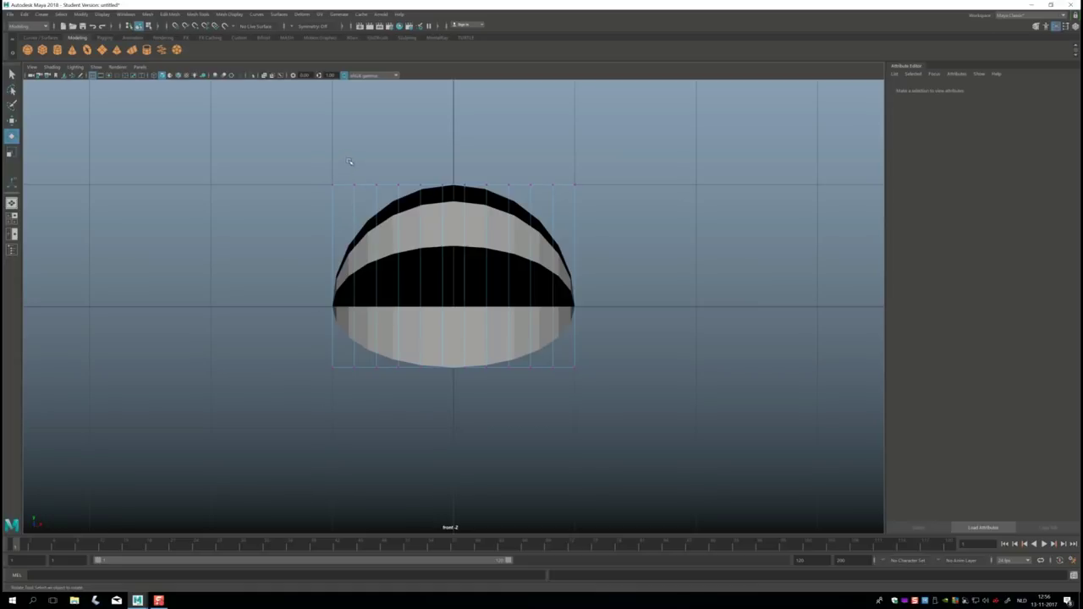
left_click_drag(632, 395, 633, 394)
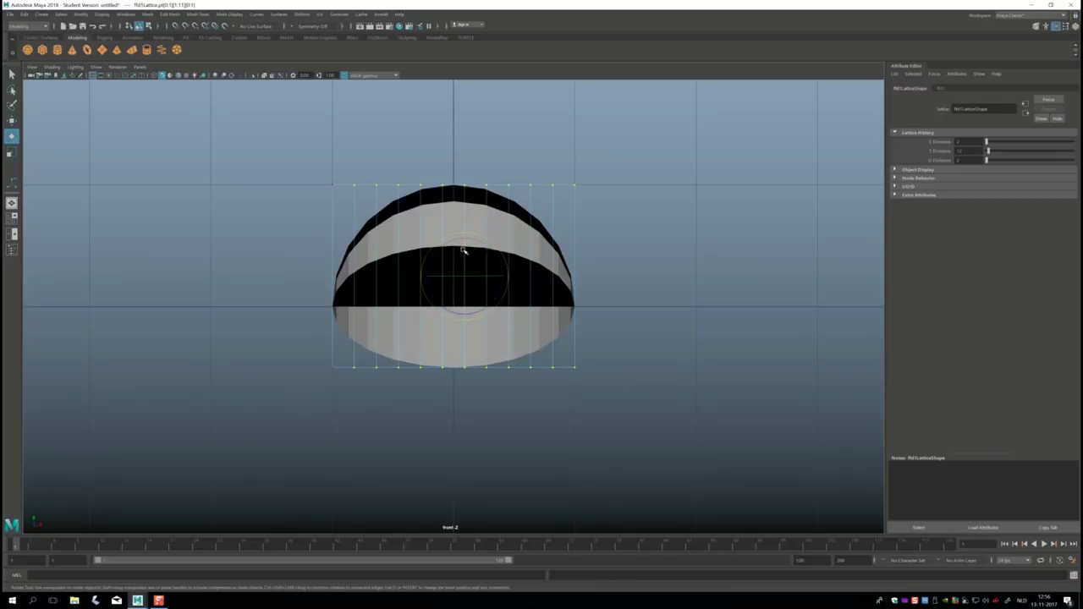
Step: Stretch, shift and rescale lattice rows to bend the bands, undoing several attempts
left_click_drag(464, 251, 465, 257)
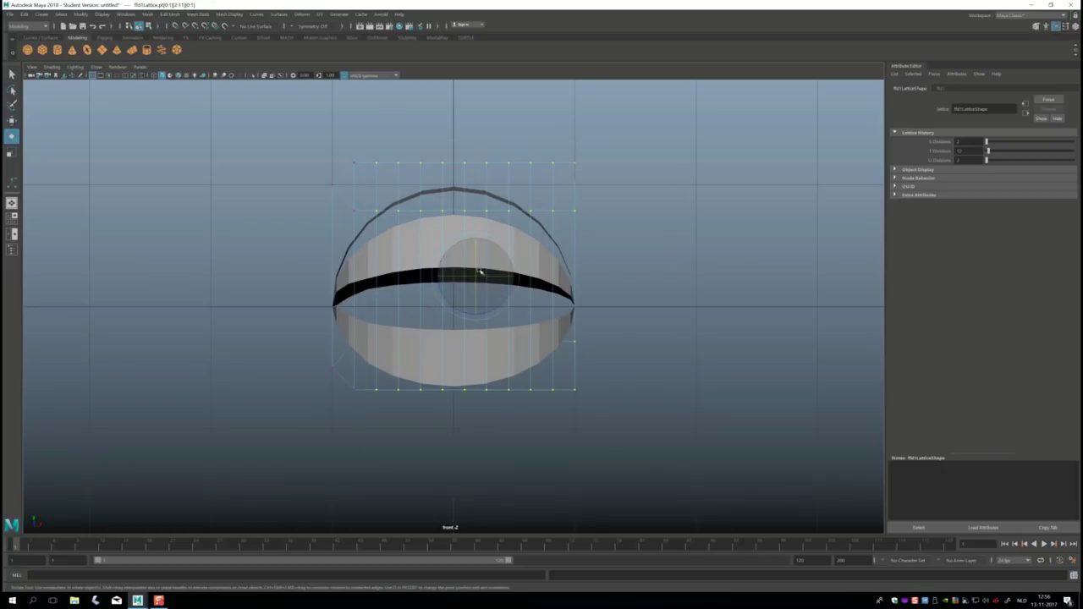
left_click_drag(475, 263, 475, 269)
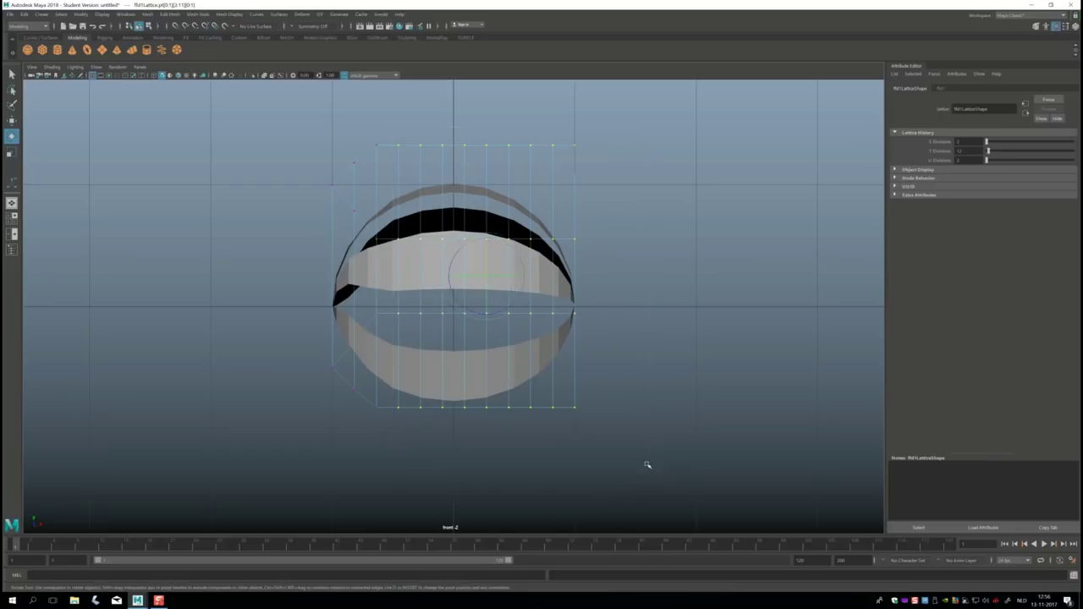
left_click_drag(487, 267, 486, 271)
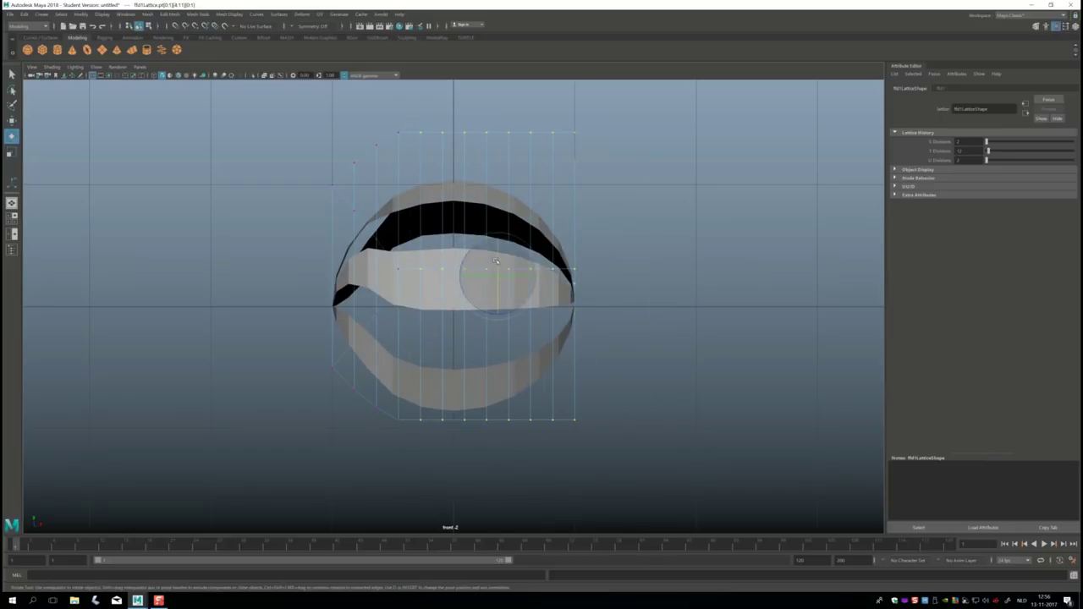
key("ctrl+z")
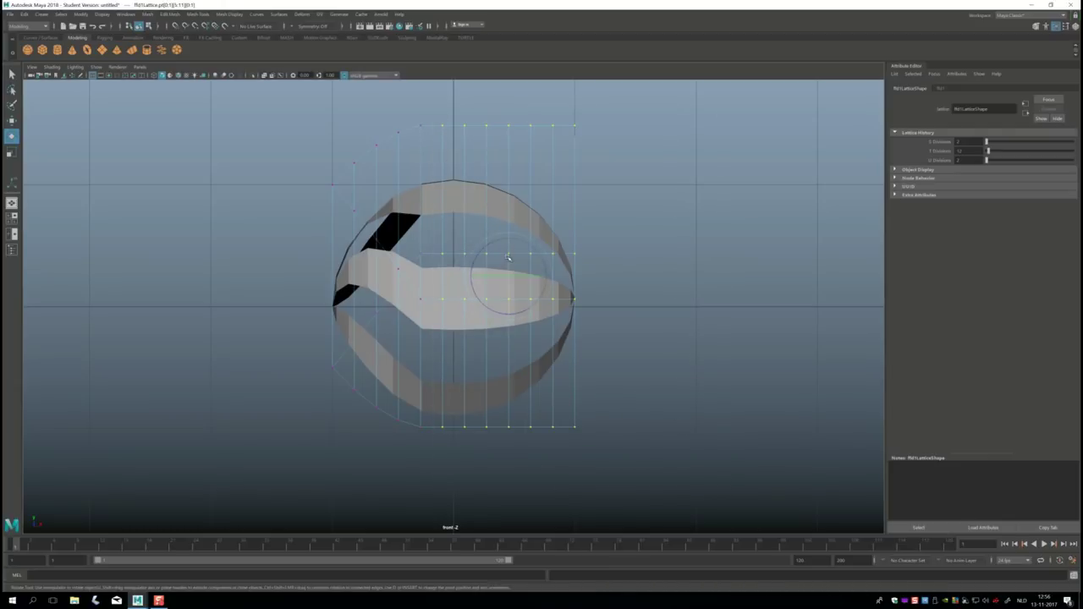
left_click_drag(506, 271, 508, 268)
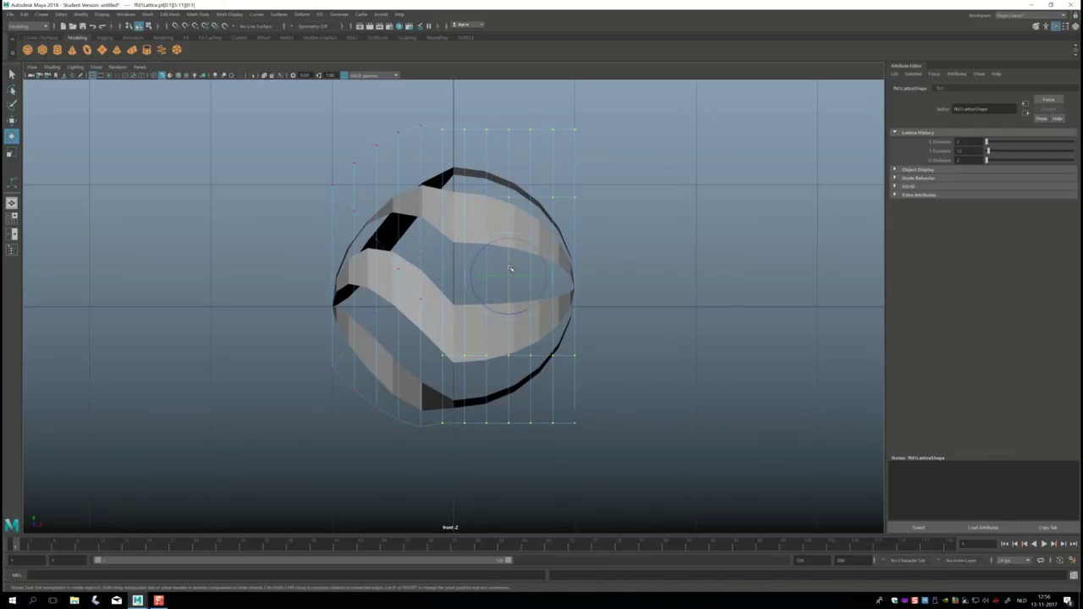
key("ctrl+z")
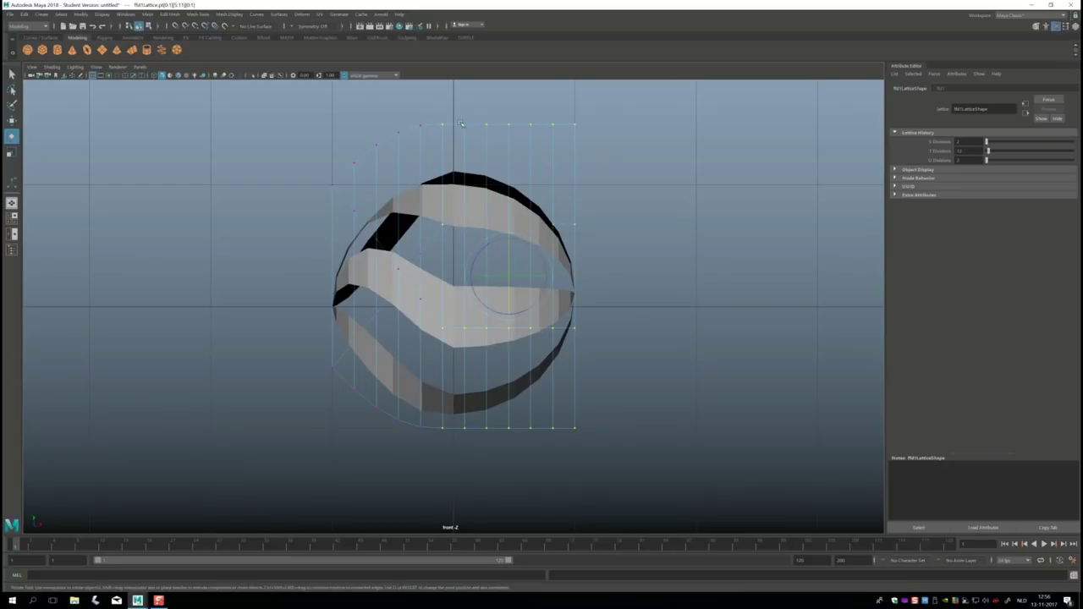
key("ctrl+z")
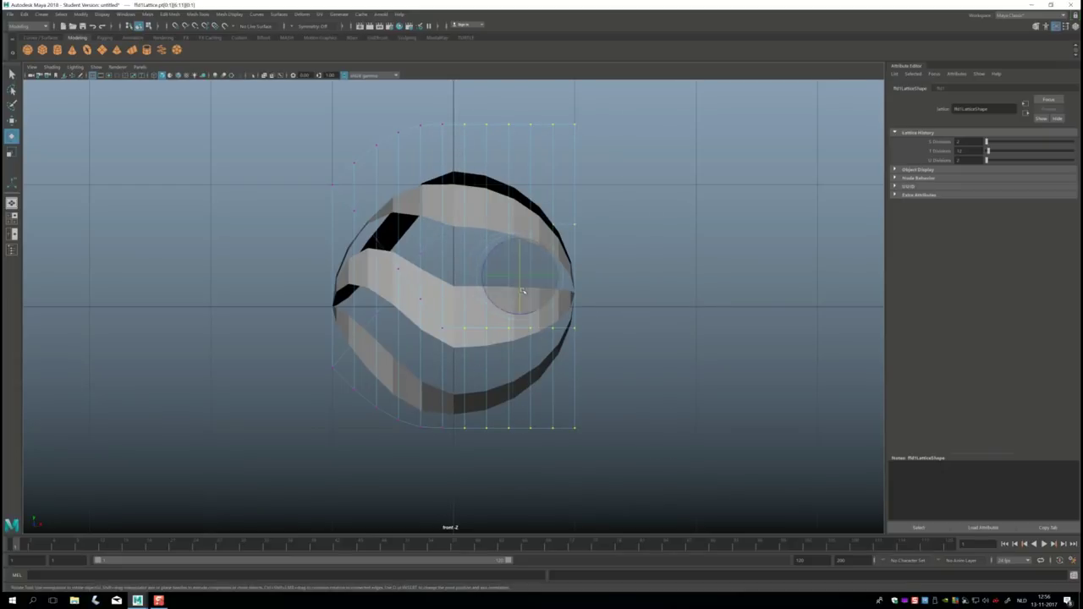
key("ctrl+z")
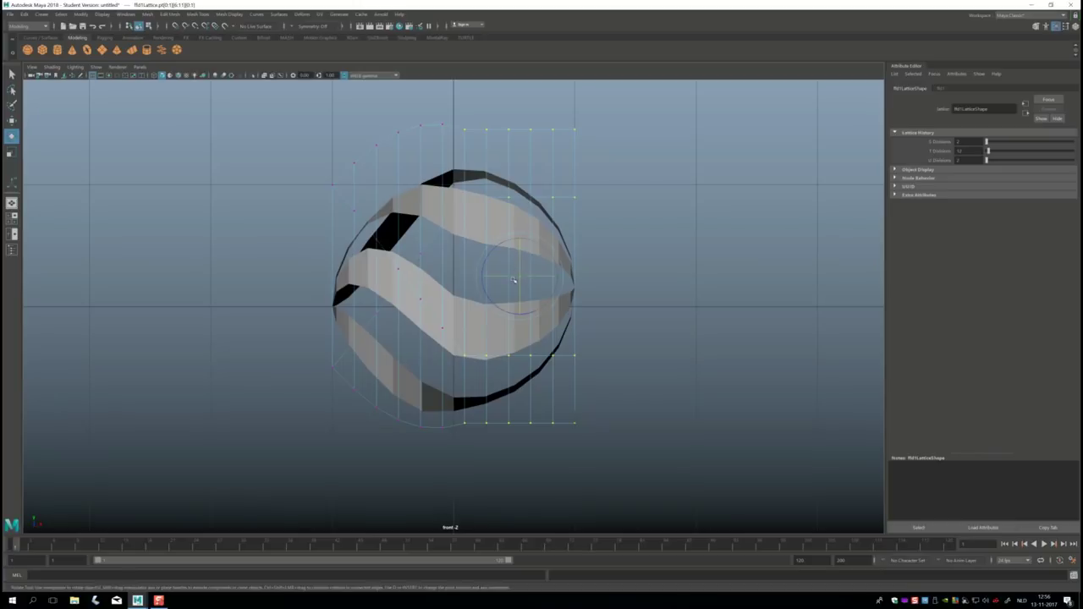
key("ctrl+z")
key("ctrl+z")
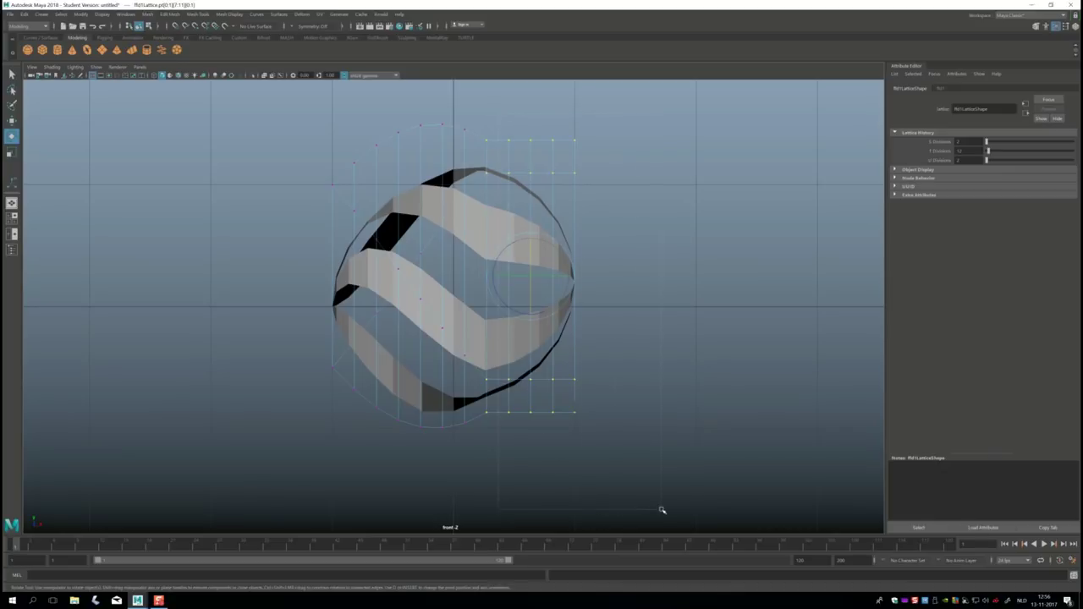
Step: Rotate and move the right-side lattice points to twist the bands, then inspect in perspective
left_click_drag(540, 260, 541, 262)
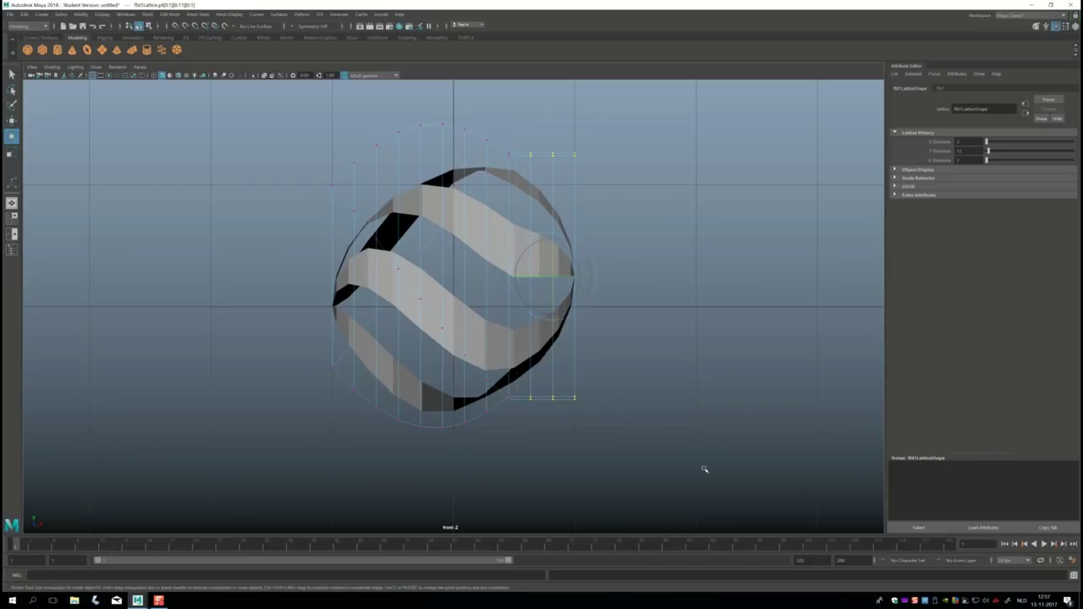
left_click_drag(552, 257, 554, 262)
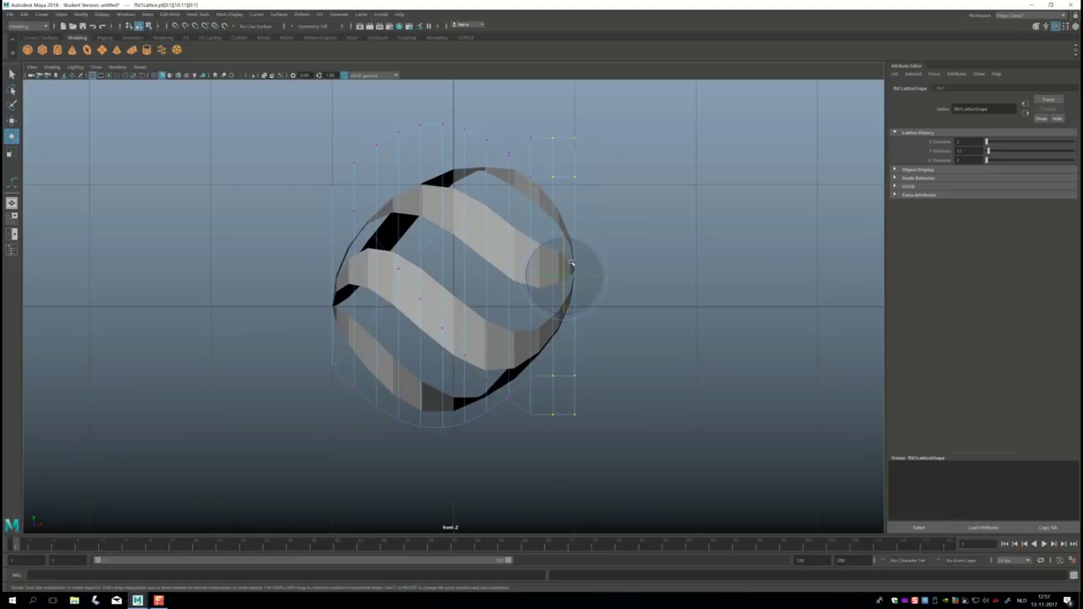
left_click_drag(563, 260, 565, 265)
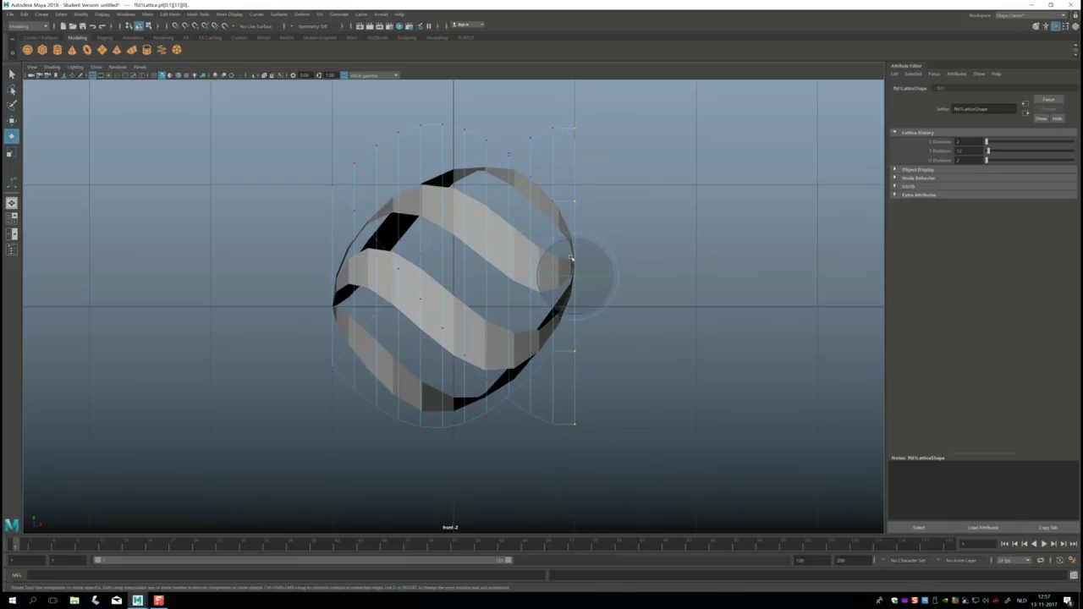
left_click_drag(573, 260, 577, 264)
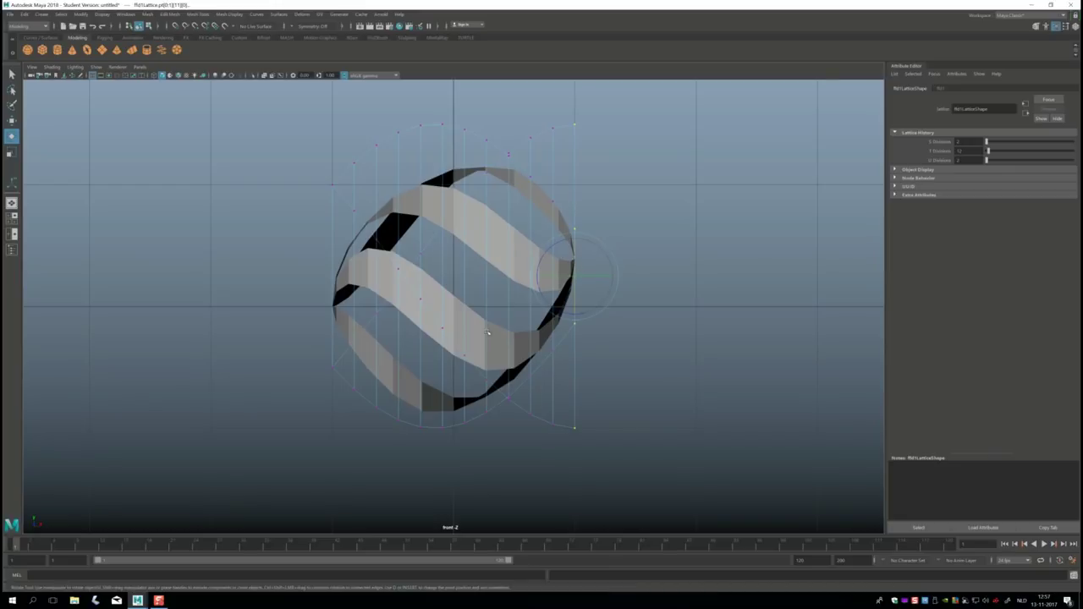
key("space")
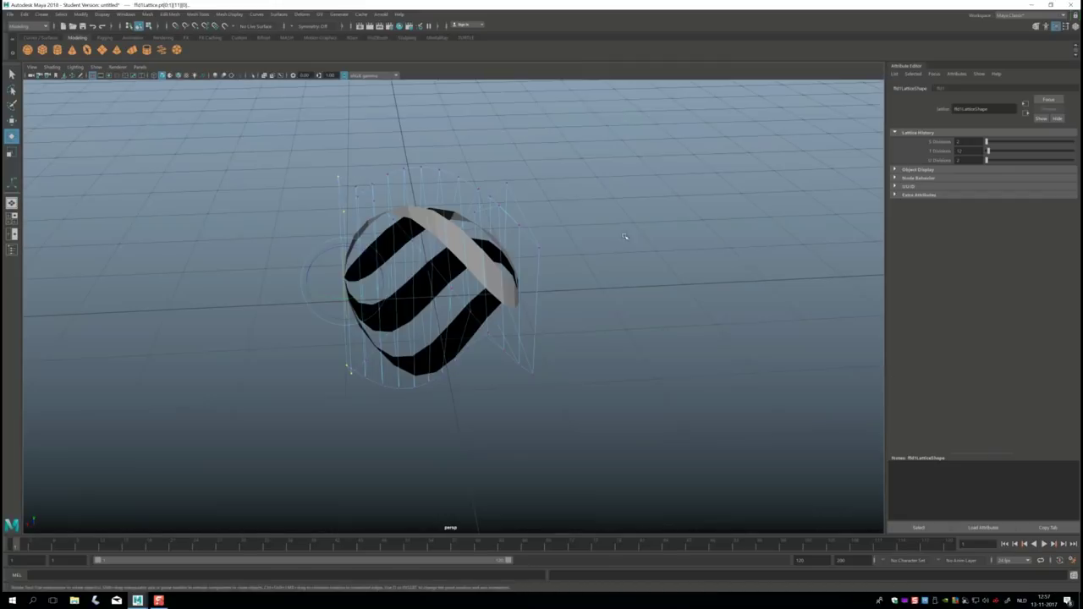
mouse_move(605, 317)
left_mouse_down("alt")
mouse_move(629, 300)
mouse_move(665, 334)
mouse_move(617, 387)
mouse_move(547, 342)
mouse_move(624, 293)
left_mouse_up("alt")
left_click(624, 293)
Step: Select pSphere1 and delete its history via Edit > Delete by Type, baking in the lattice
right_click_drag(457, 246, 489, 225)
left_click(489, 225)
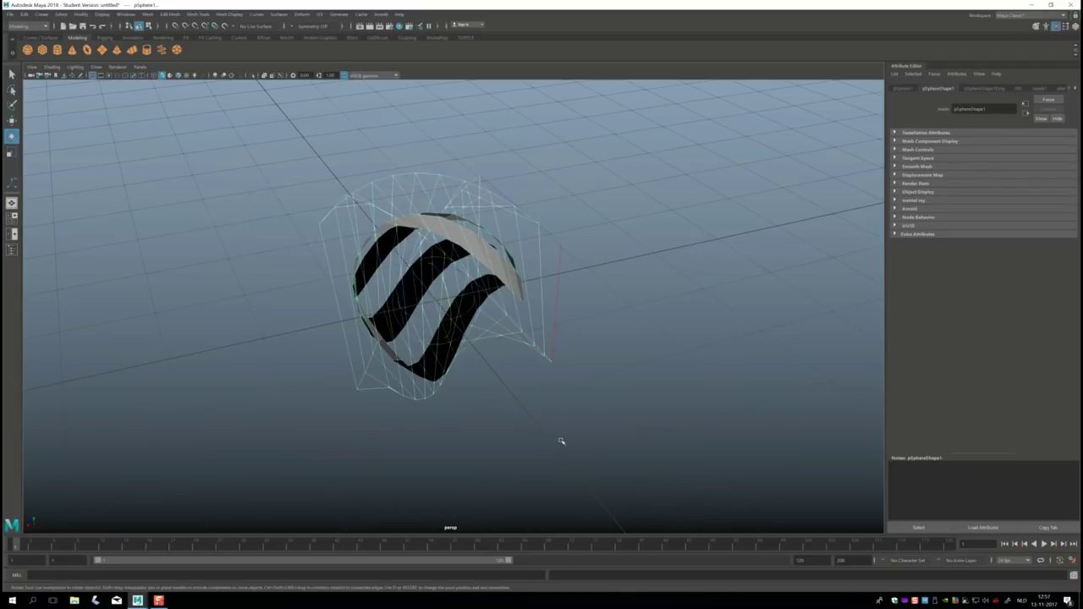
left_click(24, 14)
mouse_move(51, 114)
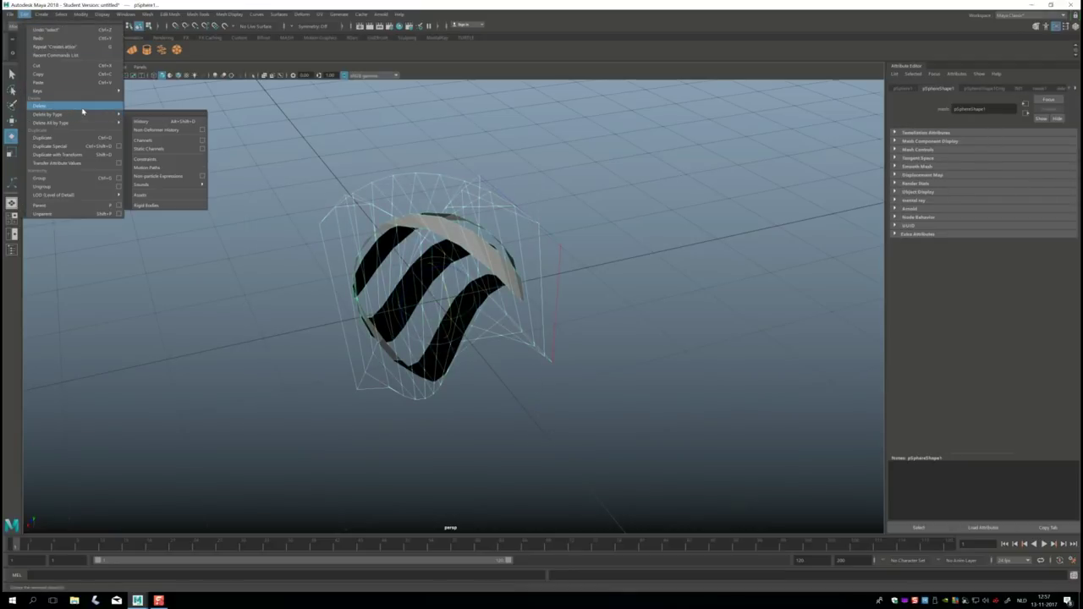
left_click(151, 125)
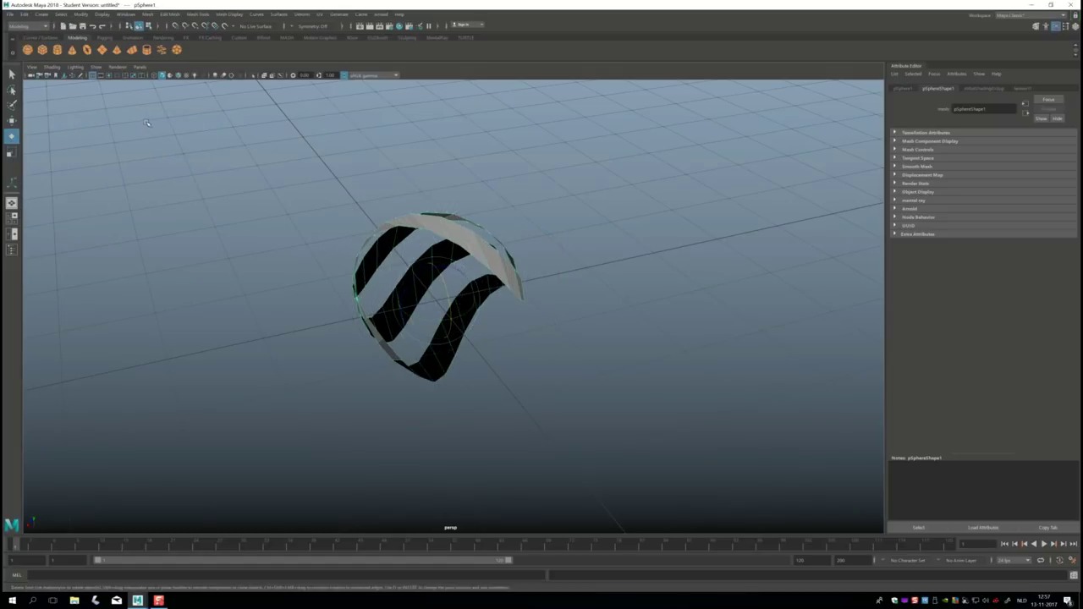
mouse_move(581, 343)
left_mouse_down("alt")
mouse_move(621, 350)
mouse_move(575, 341)
left_mouse_up("alt")
Step: Extrude the ribbon faces with a Thickness of about 0.010, then reselect the whole sphere
key("ctrl+e")
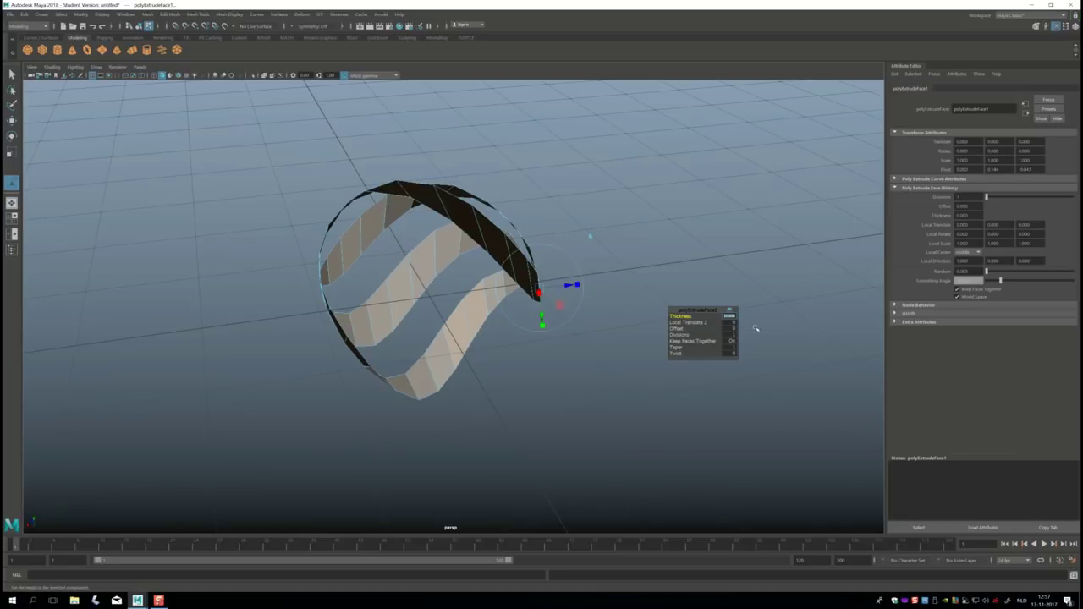
middle_click_drag(768, 333, 768, 333)
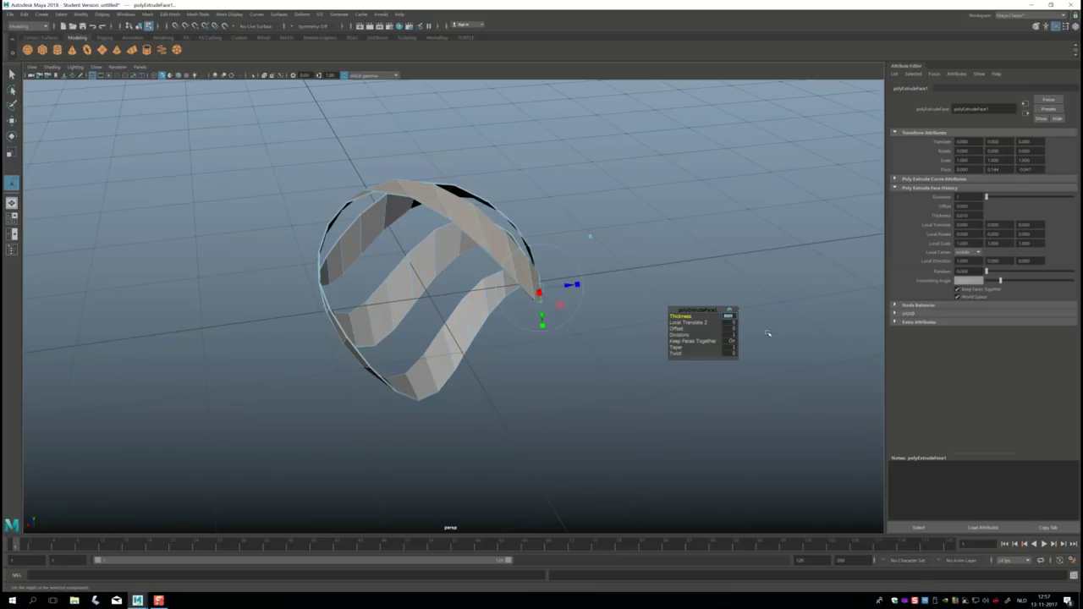
mouse_move(620, 417)
left_mouse_down("alt")
mouse_move(575, 392)
mouse_move(564, 401)
mouse_move(579, 408)
left_mouse_up("alt")
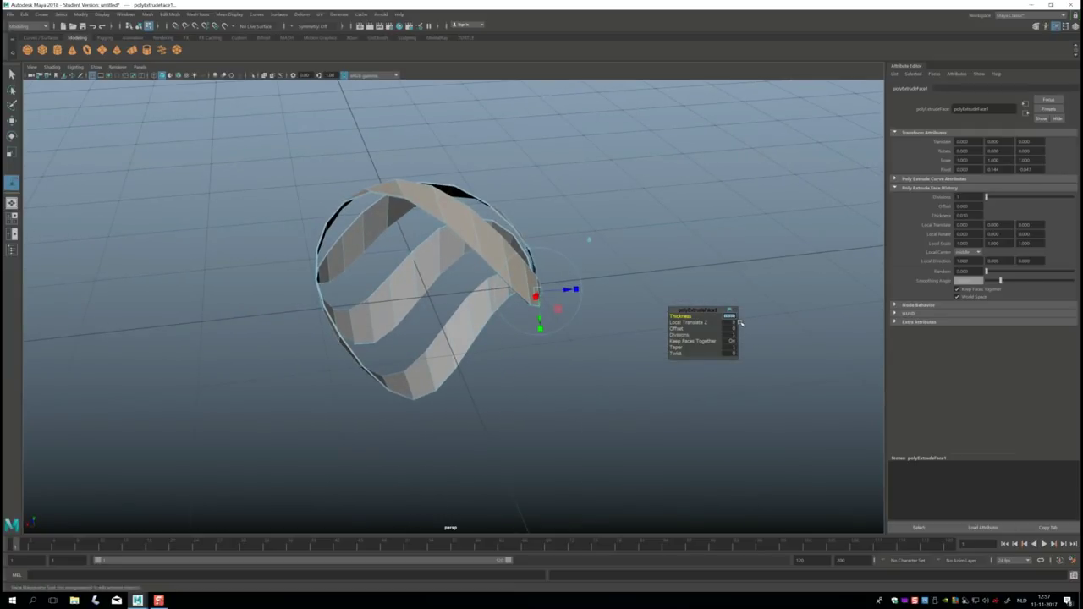
middle_click_drag(743, 326, 744, 326)
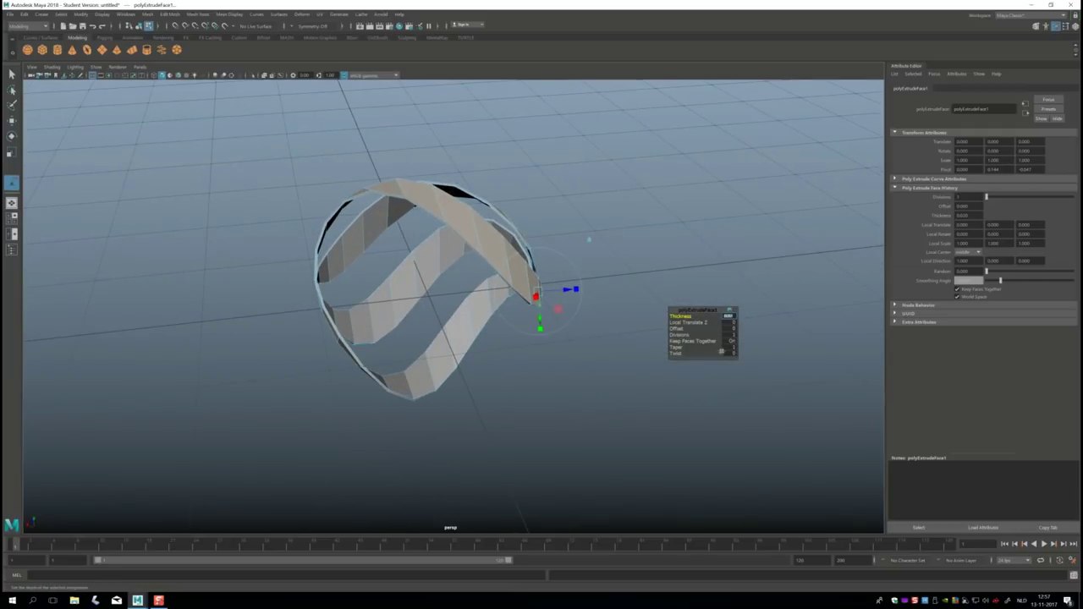
key("q")
right_click_drag(454, 200, 458, 173)
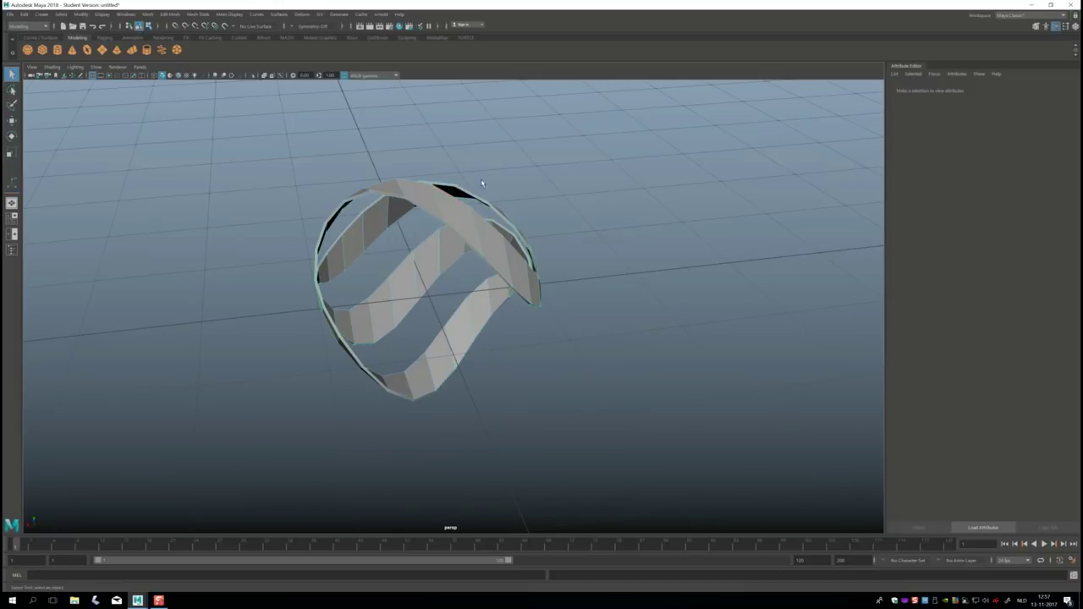
left_click(148, 15)
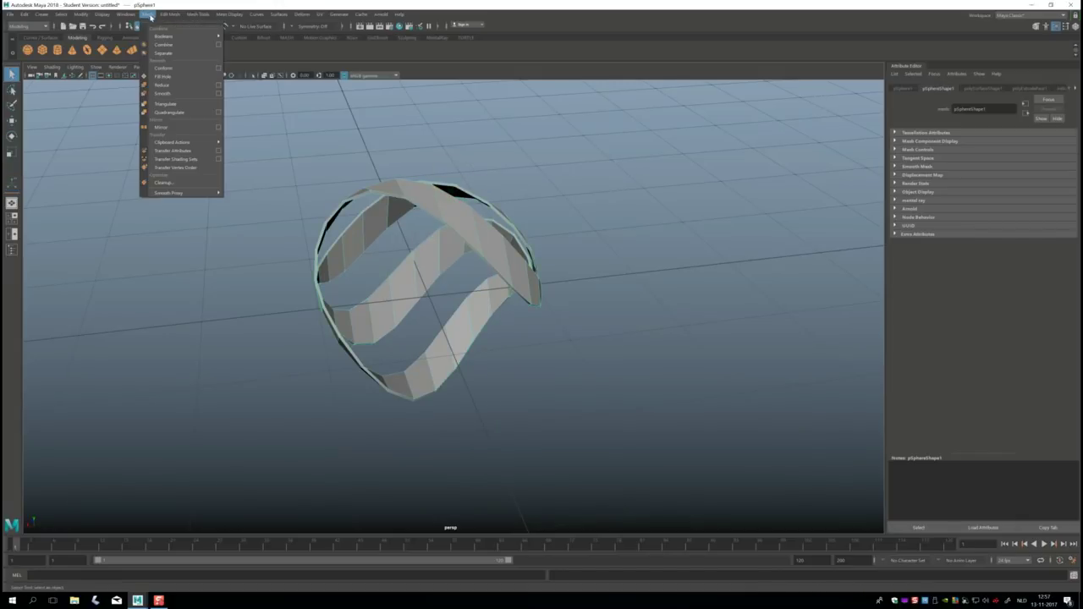
Step: Apply Smooth to the ribbon sphere, inspect it, then undo back to the faceted mesh
left_click(176, 95)
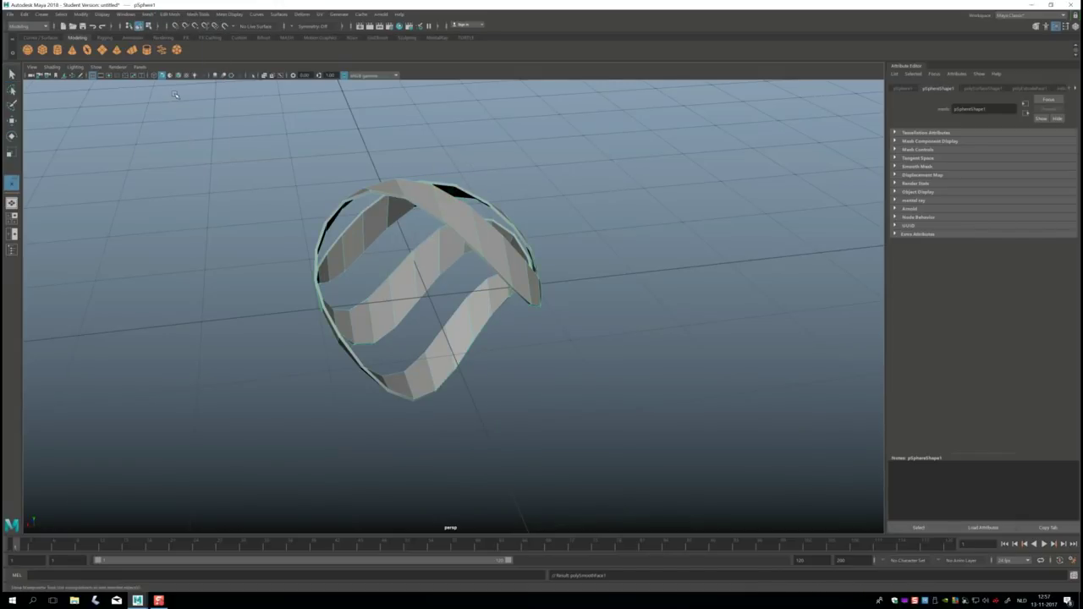
left_click(246, 269)
left_click_drag(246, 284, 300, 305, "alt")
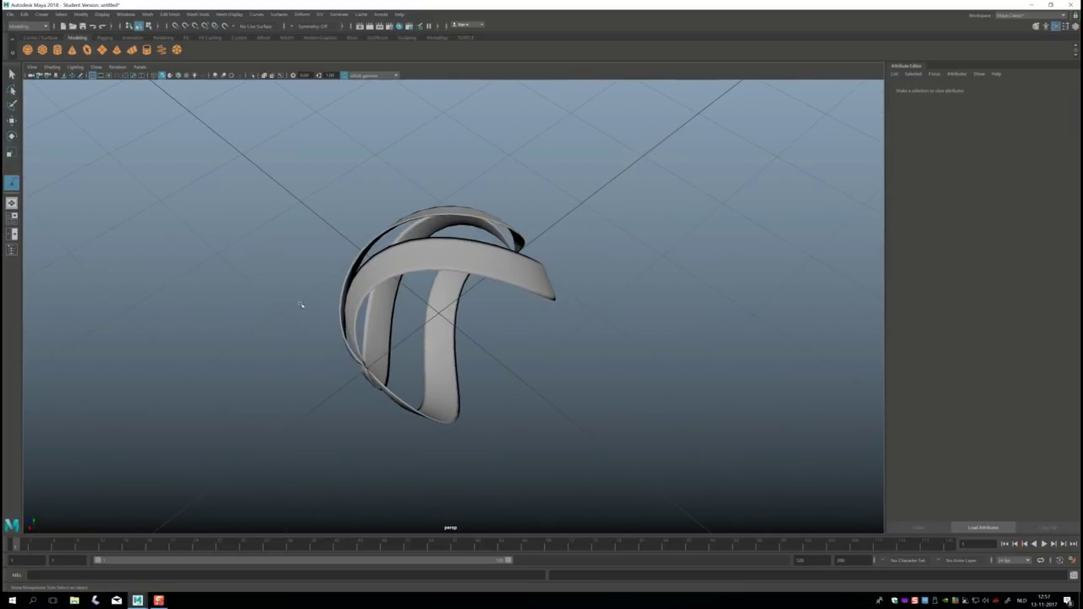
left_click(444, 267)
key("ctrl+z")
left_click(435, 276)
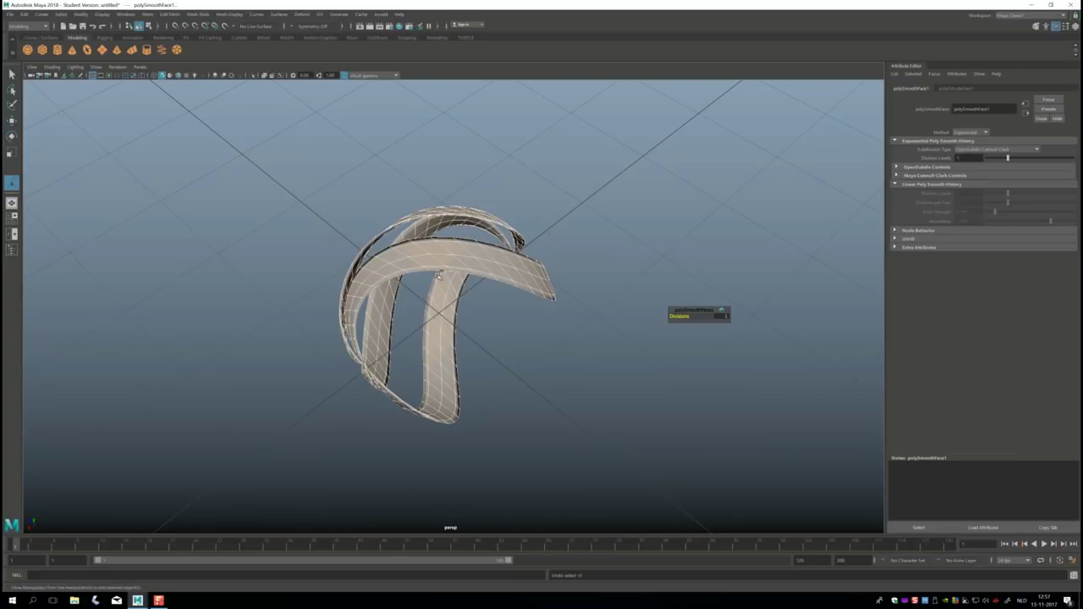
key("ctrl+e")
left_click_drag(437, 276, 348, 123, "alt")
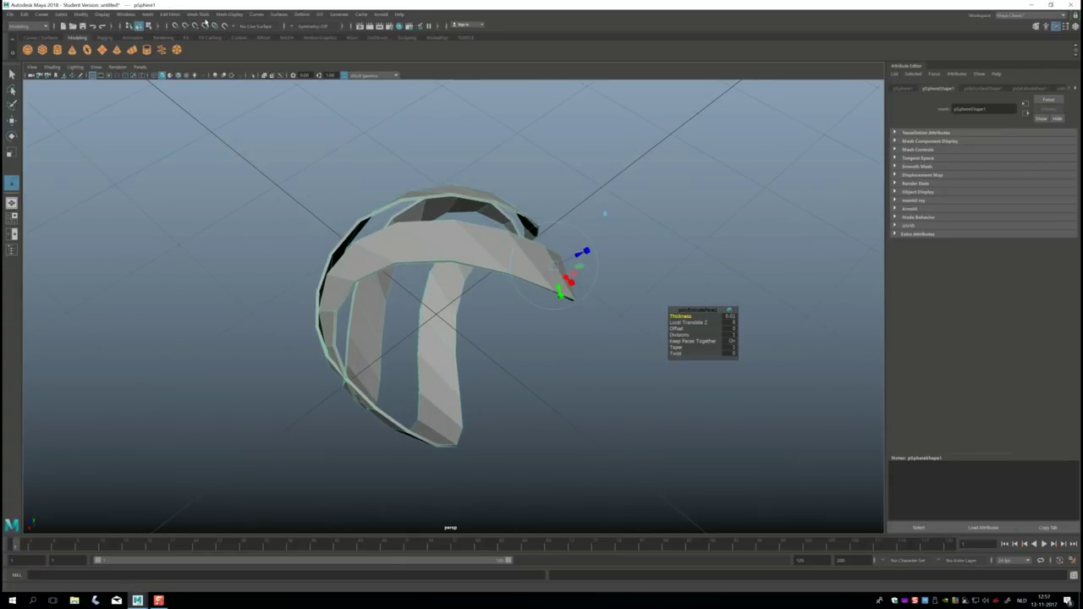
Step: Insert edge loops with Multiple edge loops set to 2 across the ribbon bands
left_click(196, 16)
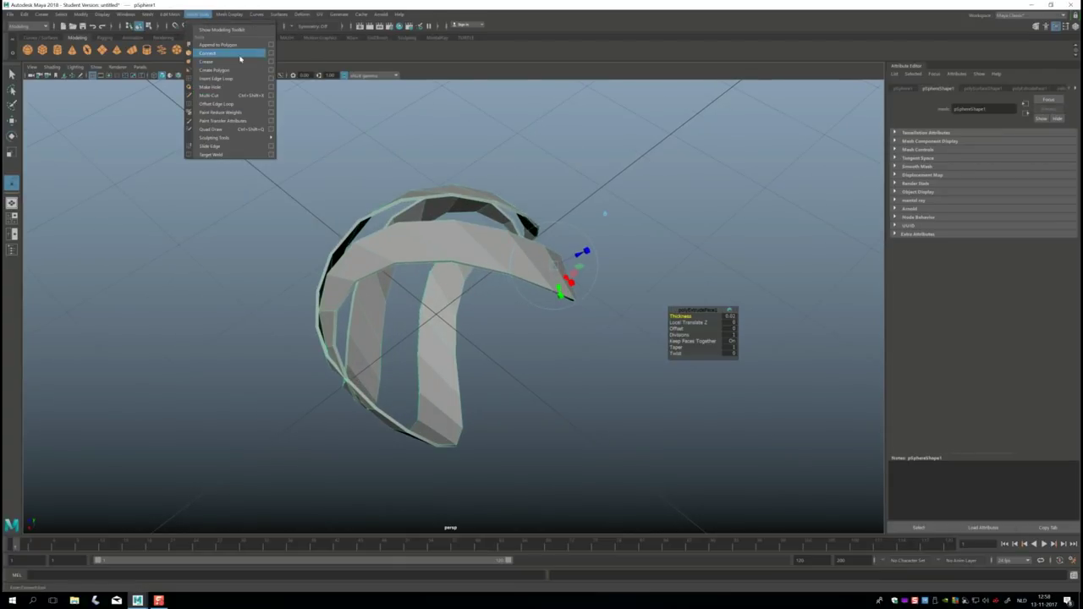
left_click(271, 79)
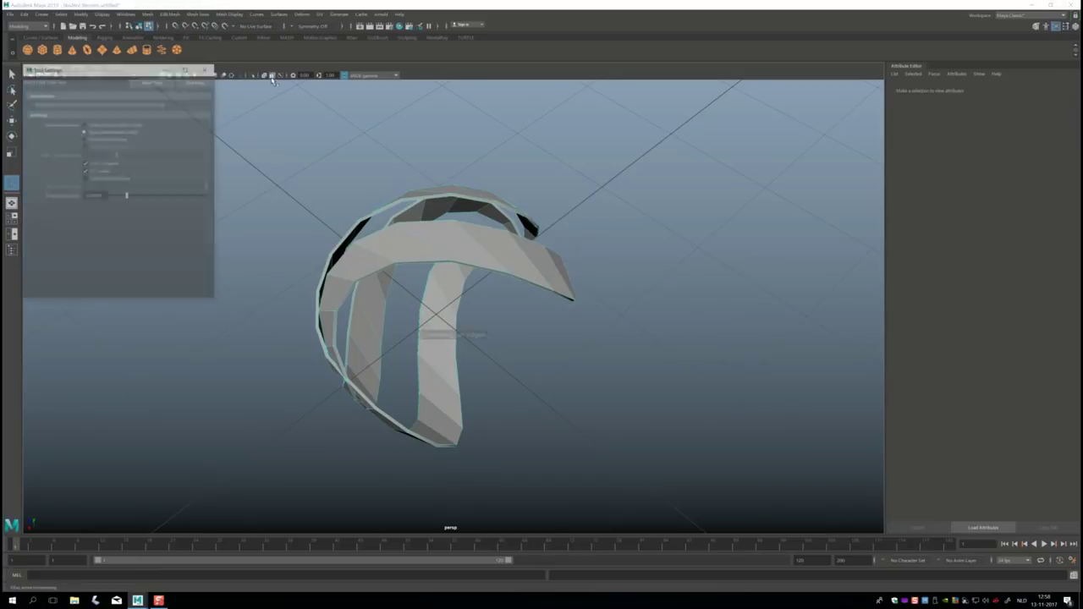
left_click(85, 139)
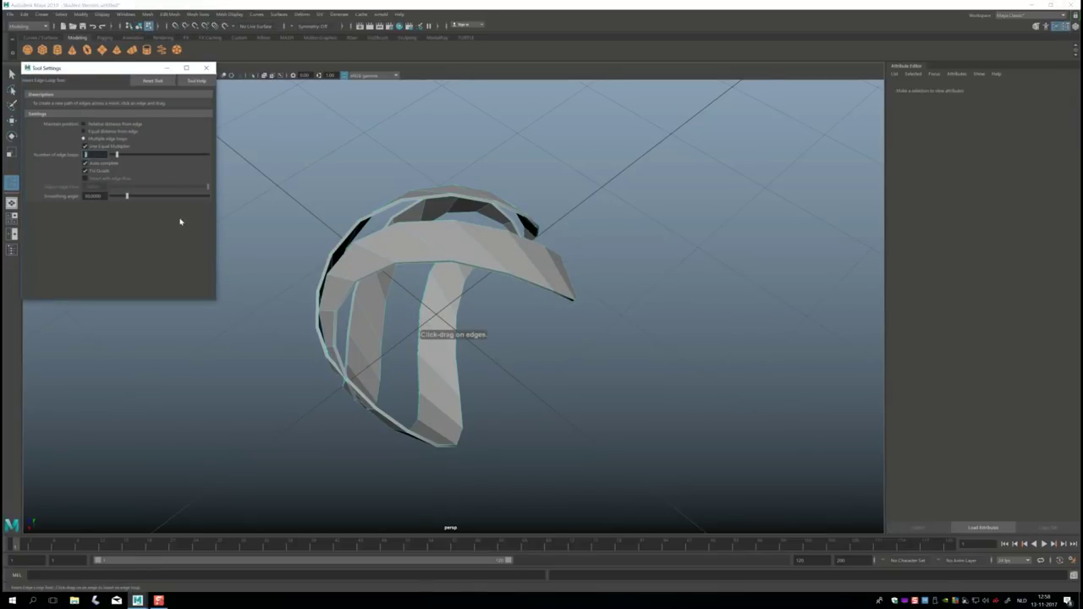
left_click(379, 257)
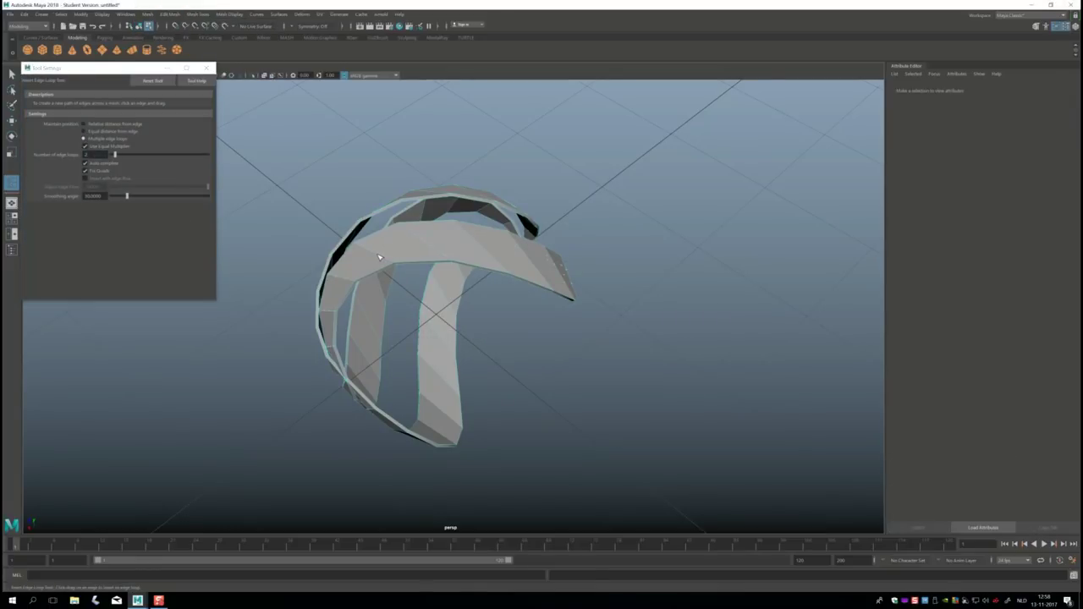
mouse_move(407, 320)
left_mouse_down("alt")
mouse_move(472, 326)
mouse_move(474, 385)
mouse_move(459, 268)
left_mouse_up("alt")
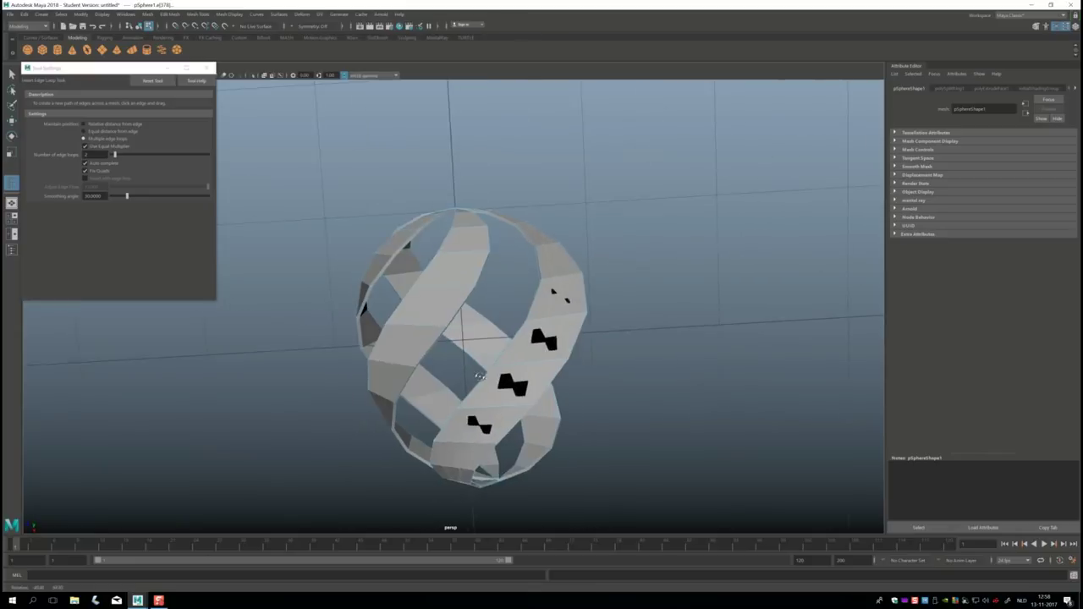
mouse_move(447, 278)
left_mouse_down("alt")
mouse_move(382, 371)
mouse_move(446, 344)
left_mouse_up("alt")
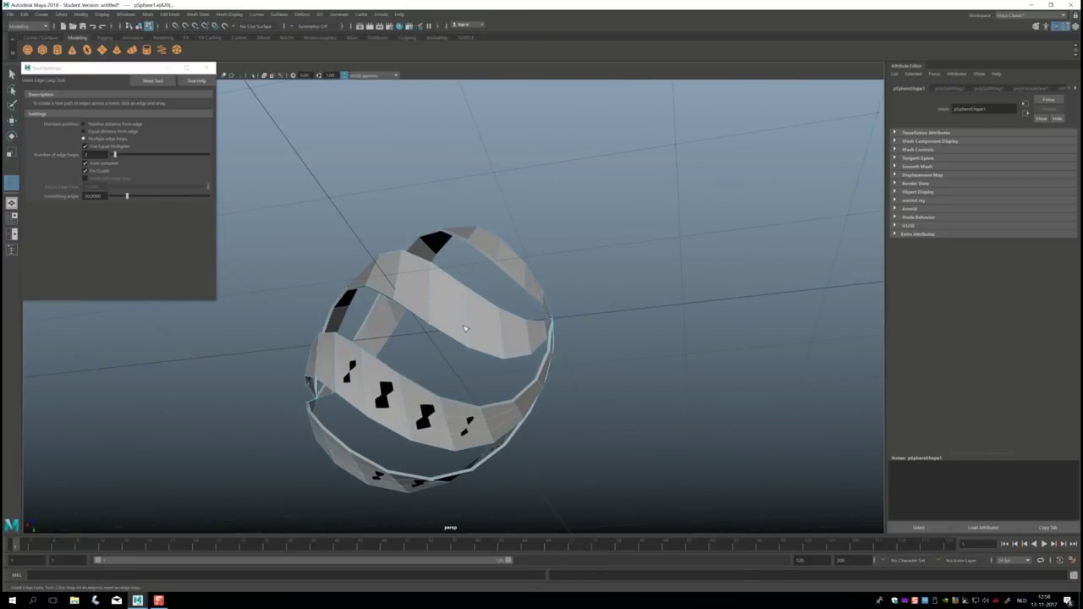
left_click(470, 327)
mouse_move(468, 327)
left_mouse_down("alt")
mouse_move(489, 333)
mouse_move(411, 365)
mouse_move(451, 290)
left_mouse_up("alt")
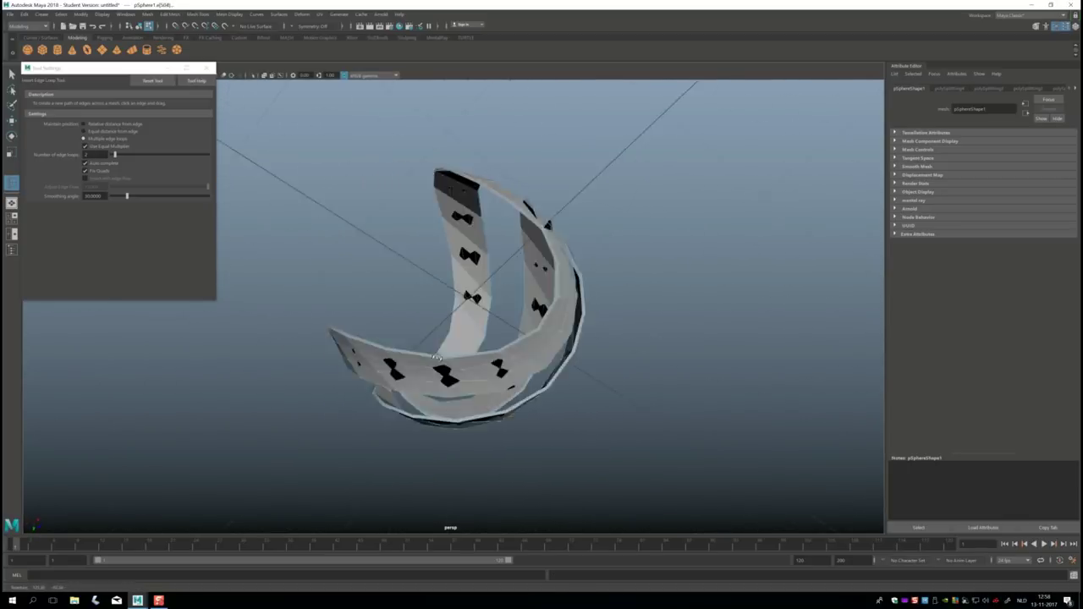
key("q")
right_click_drag(456, 266, 474, 245)
Step: Preview the ribbon sphere smoothed, close the edge loop options, and apply Mesh > Smooth
key("3")
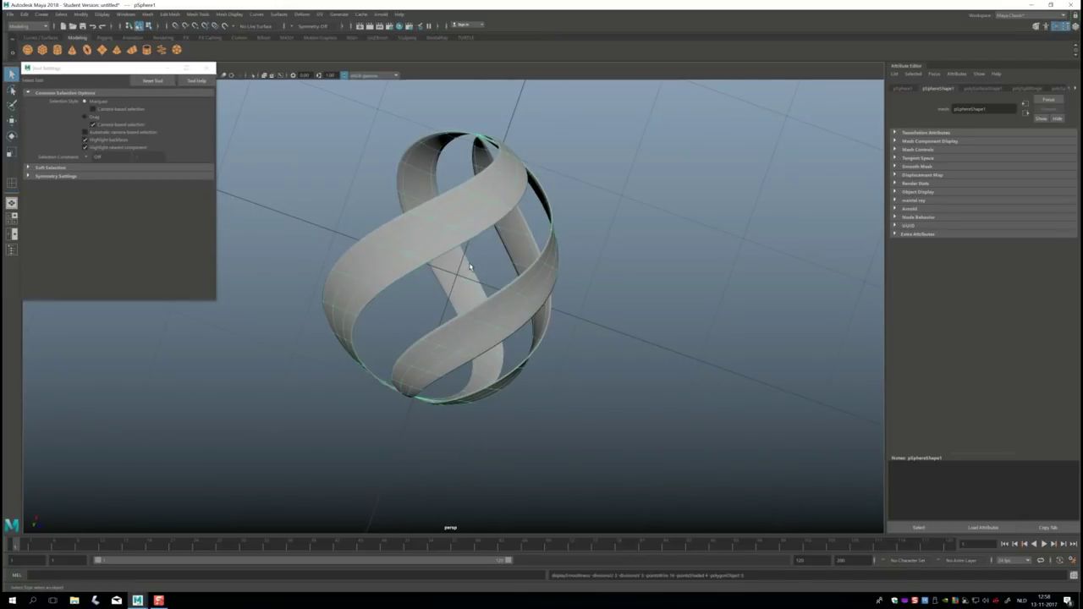
left_click_drag(549, 334, 524, 316, "alt")
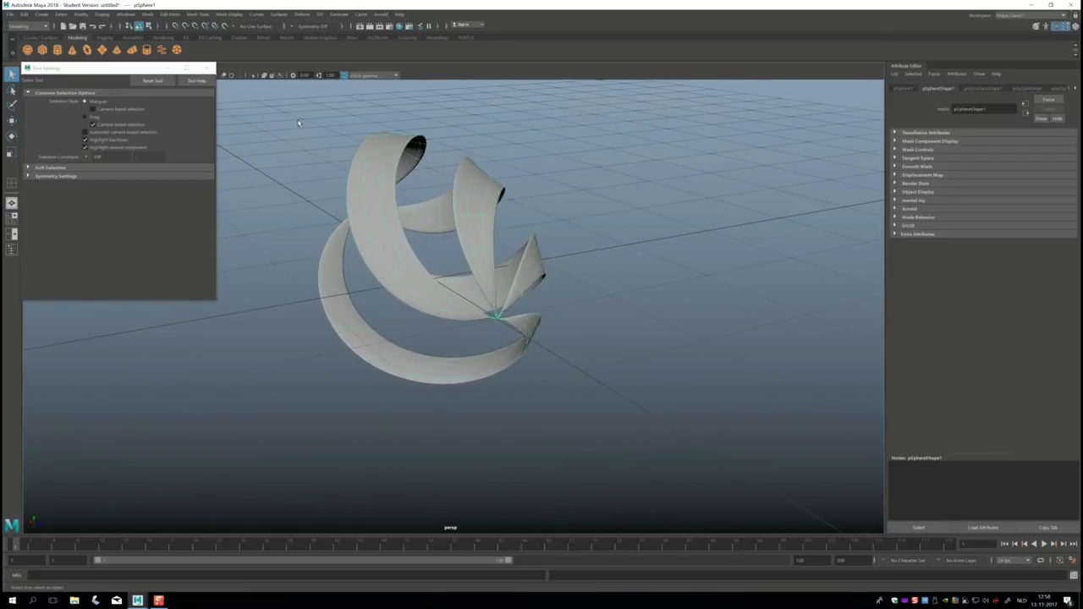
left_click(208, 69)
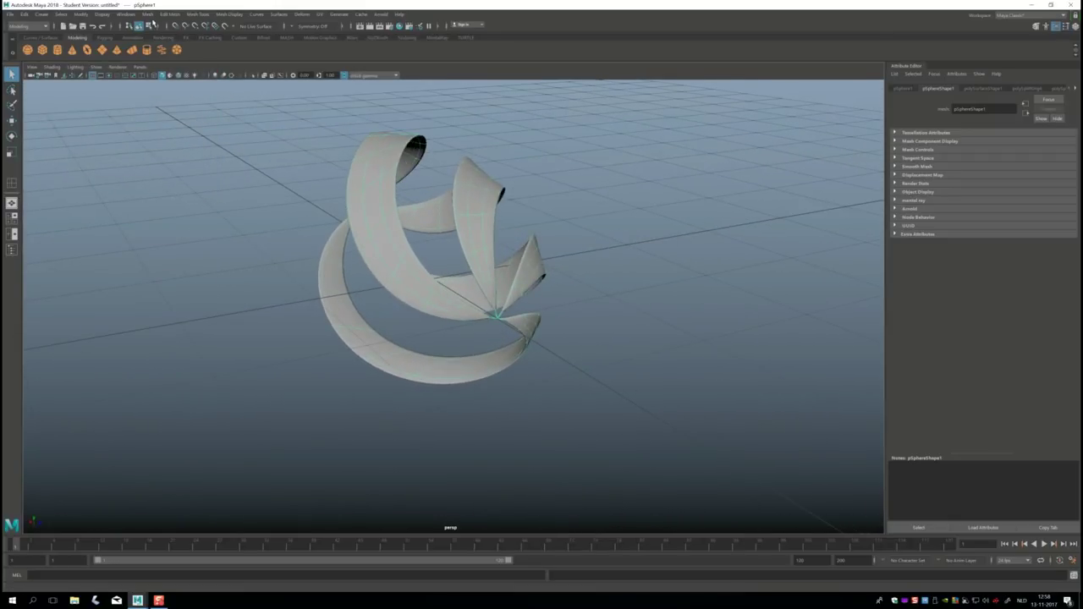
left_click(147, 14)
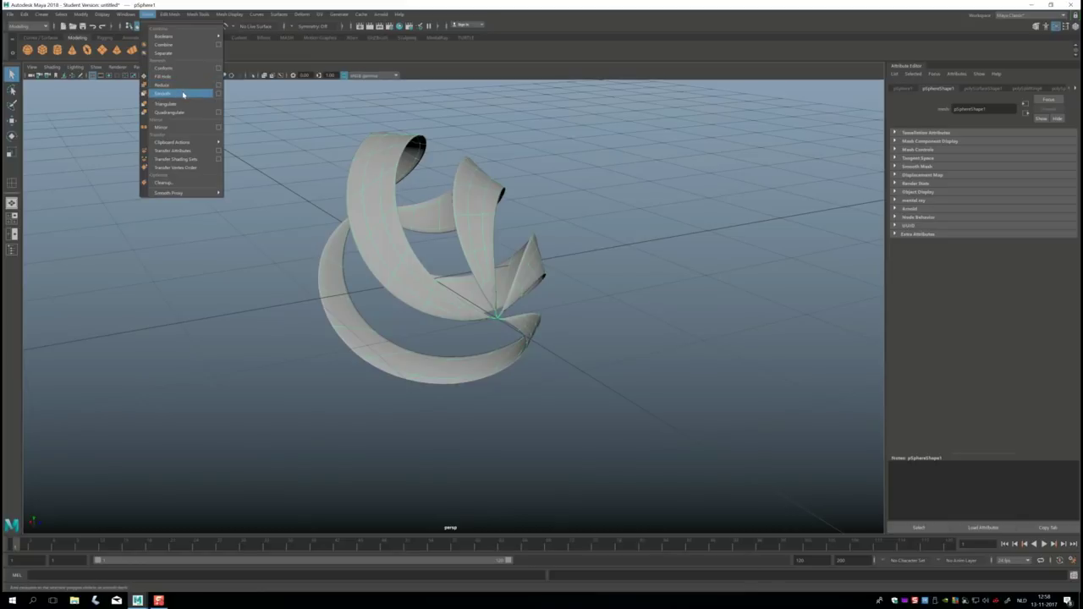
left_click(183, 94)
left_click(415, 374)
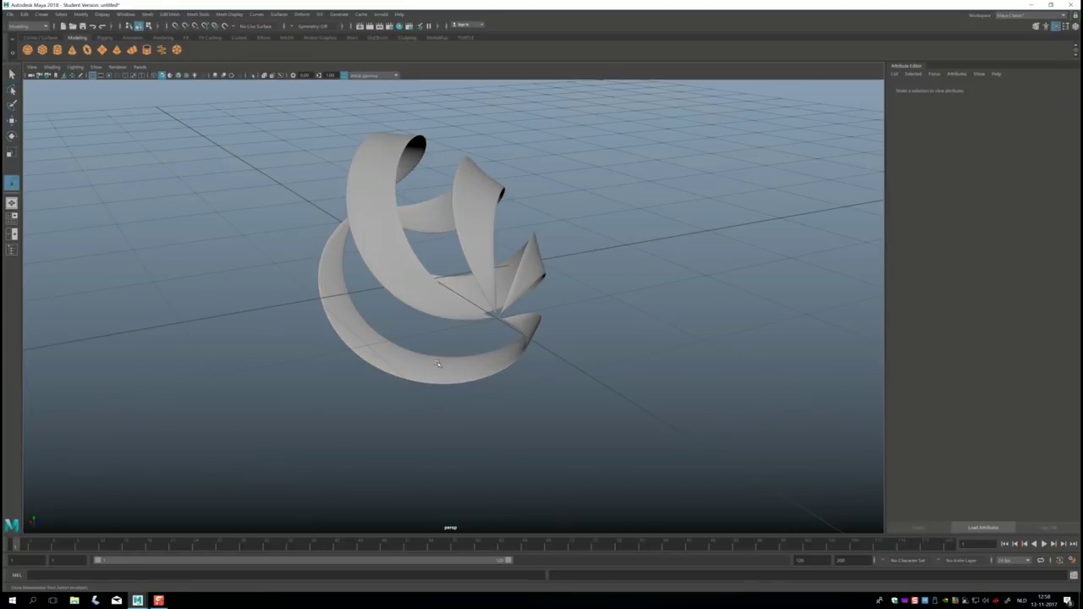
left_click(456, 320)
scroll(457, 326, "down", 2)
scroll(457, 329, "down", 2)
left_click_drag(421, 386, 470, 386, "alt")
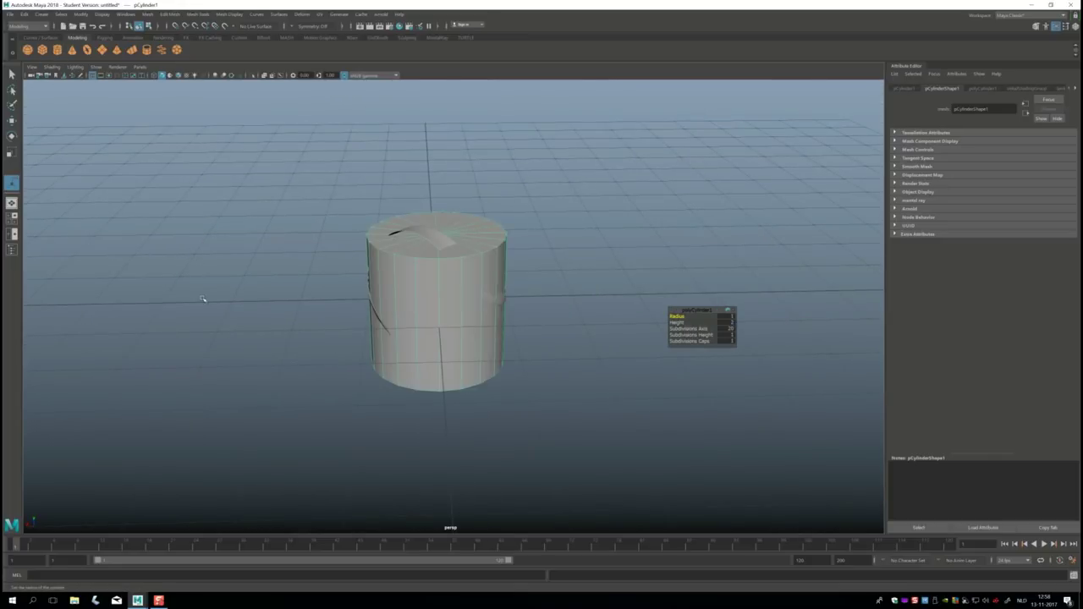
Step: Rotate the cylinder 90° onto its side and scale it into a long, thin horizontal rod
key("e")
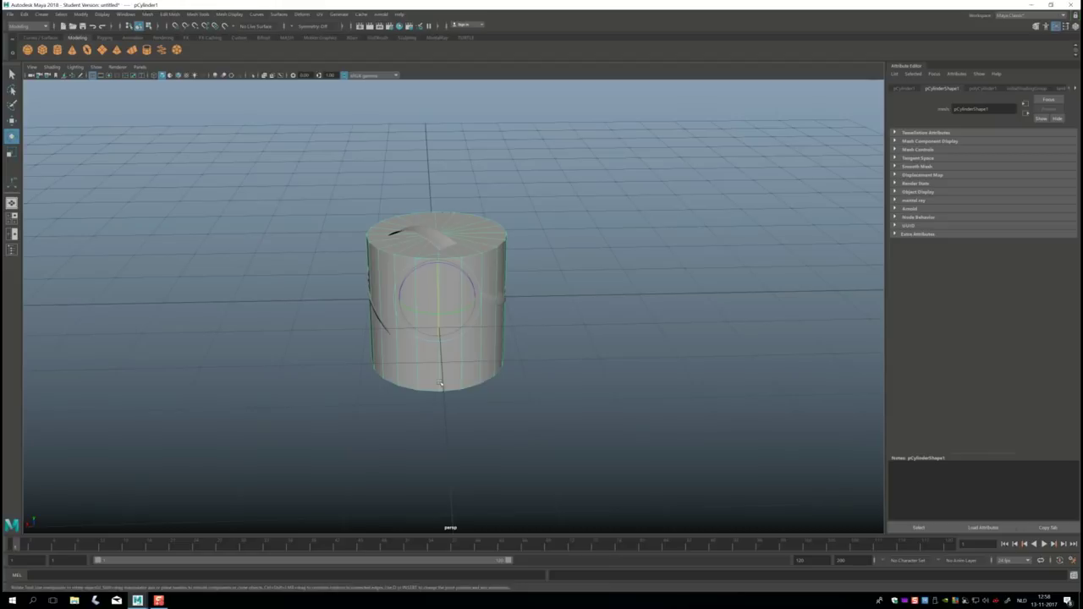
left_click_drag(426, 266, 464, 269)
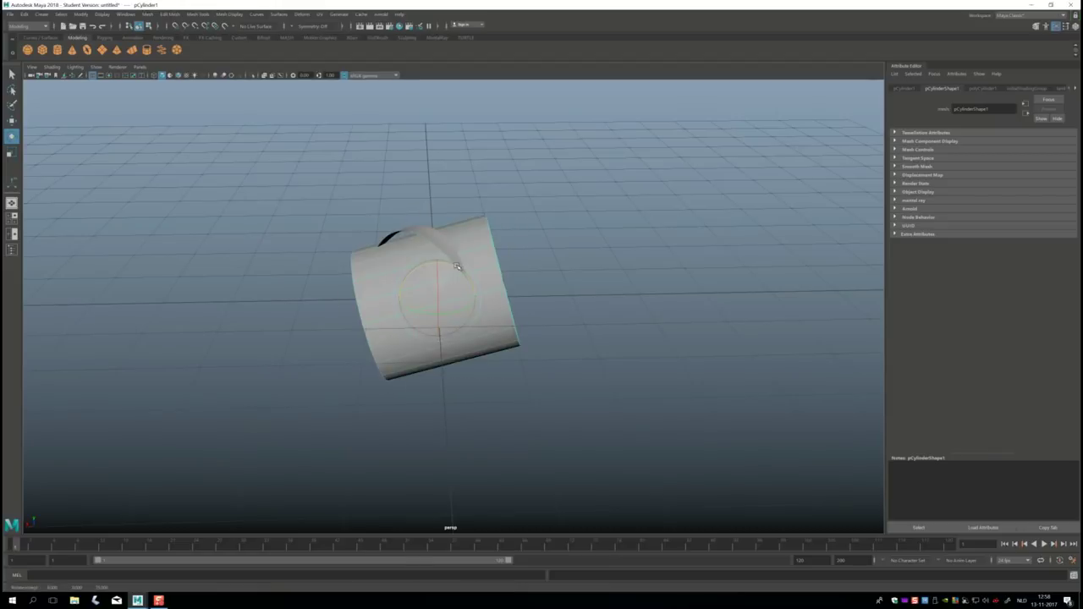
key("r")
left_click_drag(438, 299, 345, 320)
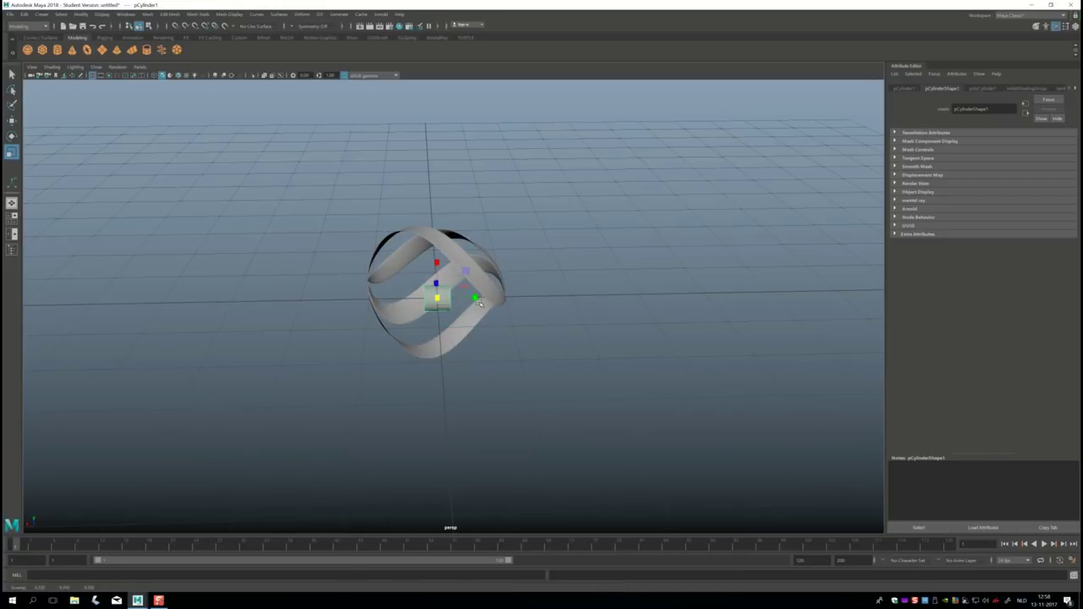
left_click_drag(476, 298, 808, 293)
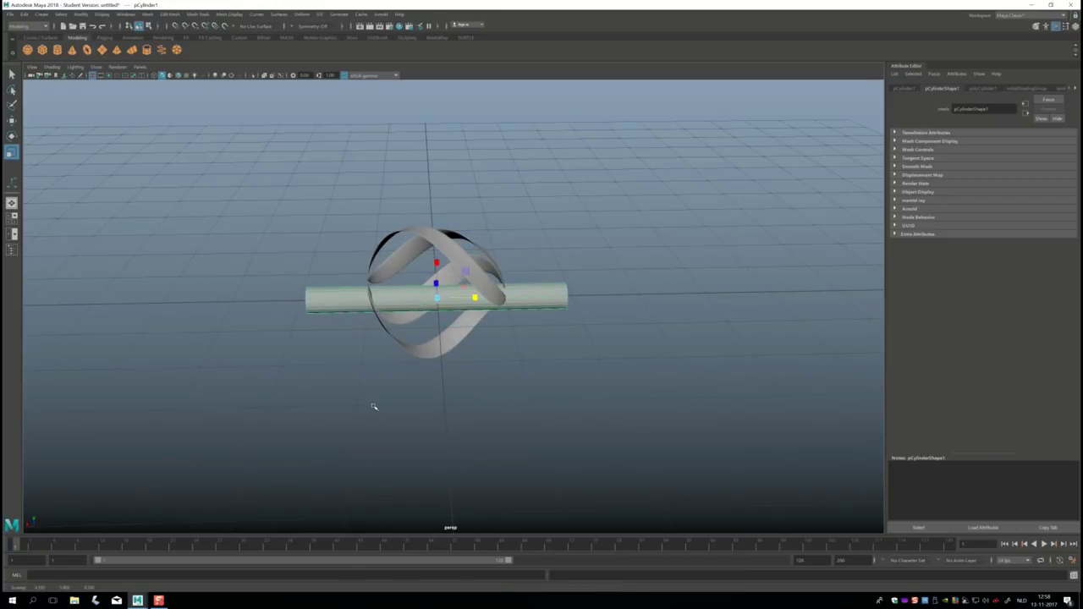
Step: Select the ribbon sphere and settle on a level front view
scroll(342, 451, "up", 2)
mouse_move(342, 451)
left_mouse_down("alt")
mouse_move(327, 455)
mouse_move(353, 460)
left_mouse_up("alt")
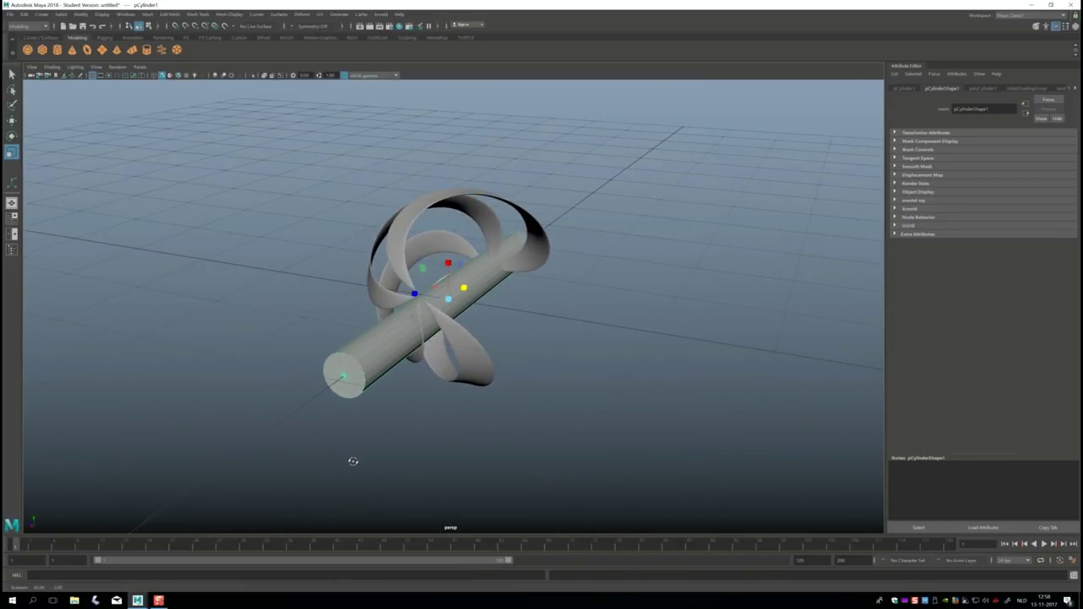
left_click(474, 359)
left_click_drag(432, 443, 451, 435, "alt")
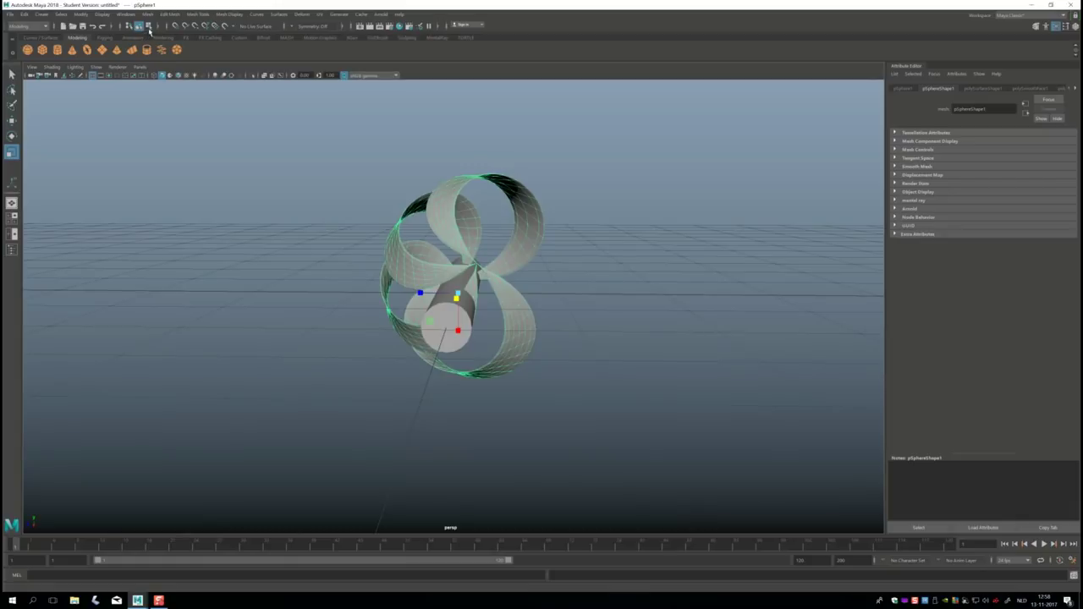
Step: Centre the ribbon sphere's pivot and lower the sphere slightly on the rod
left_click(86, 15)
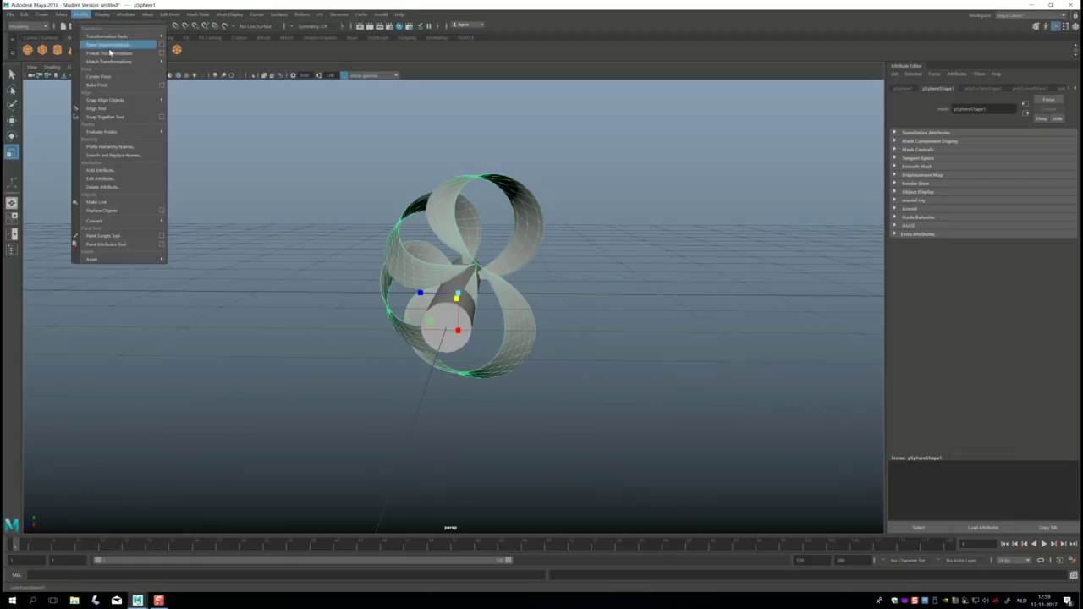
left_click(121, 79)
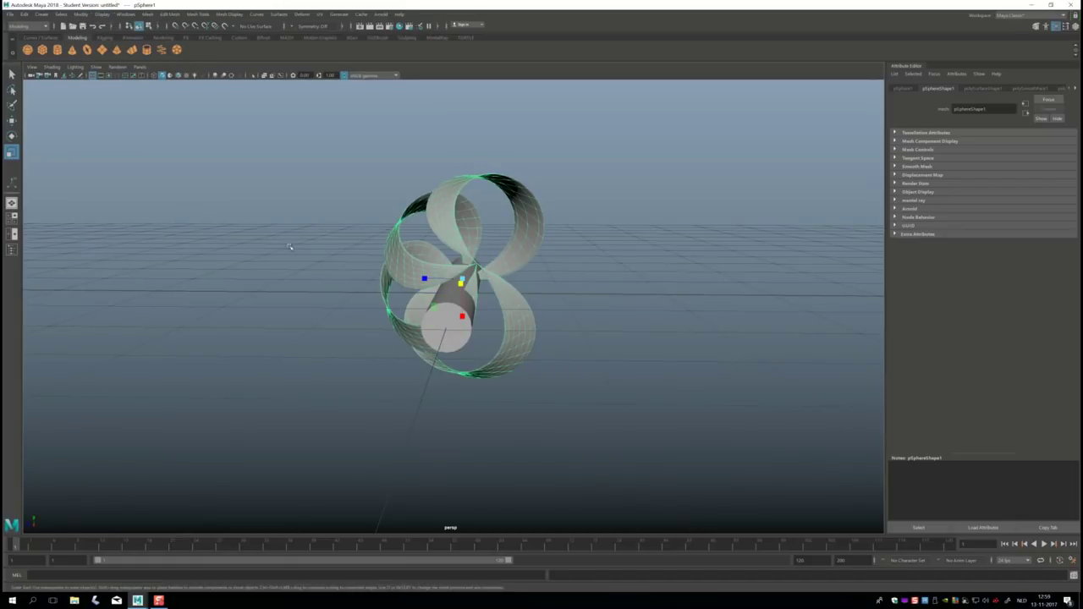
key("w")
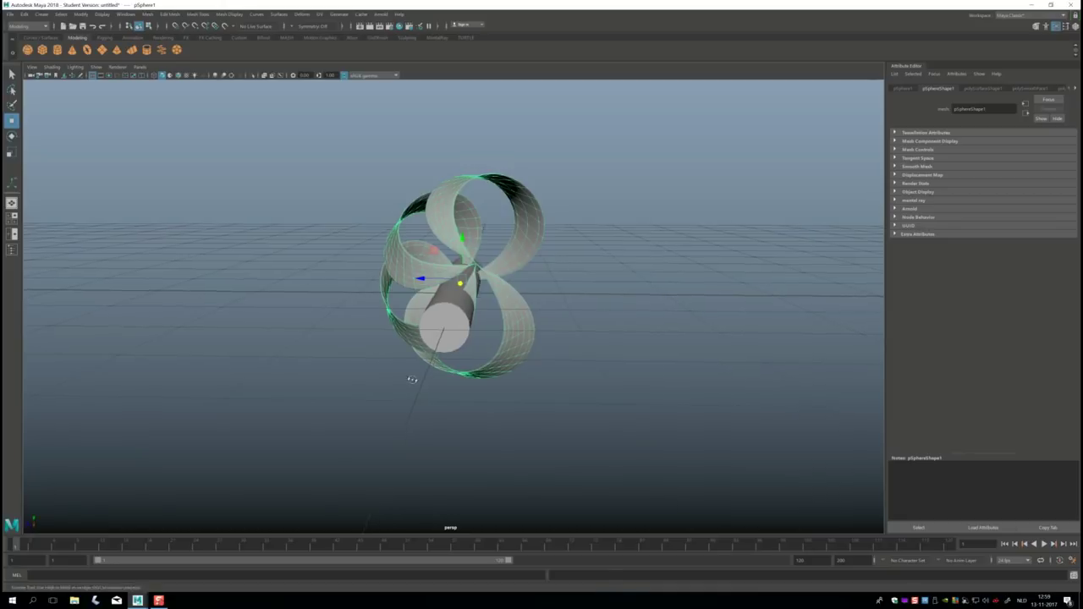
left_click_drag(411, 375, 430, 374, "alt")
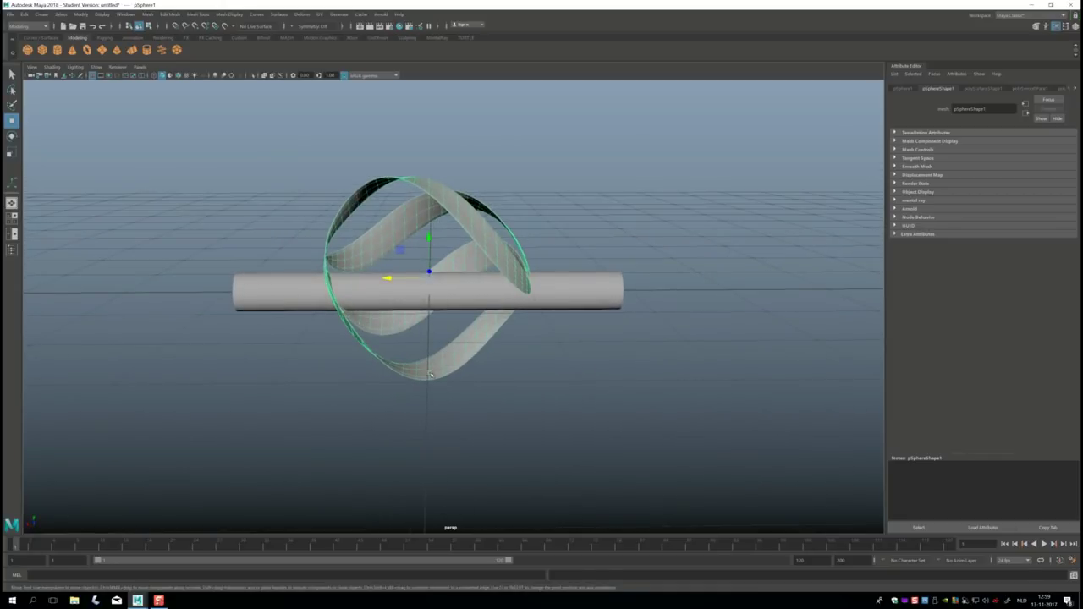
left_click_drag(429, 236, 430, 251)
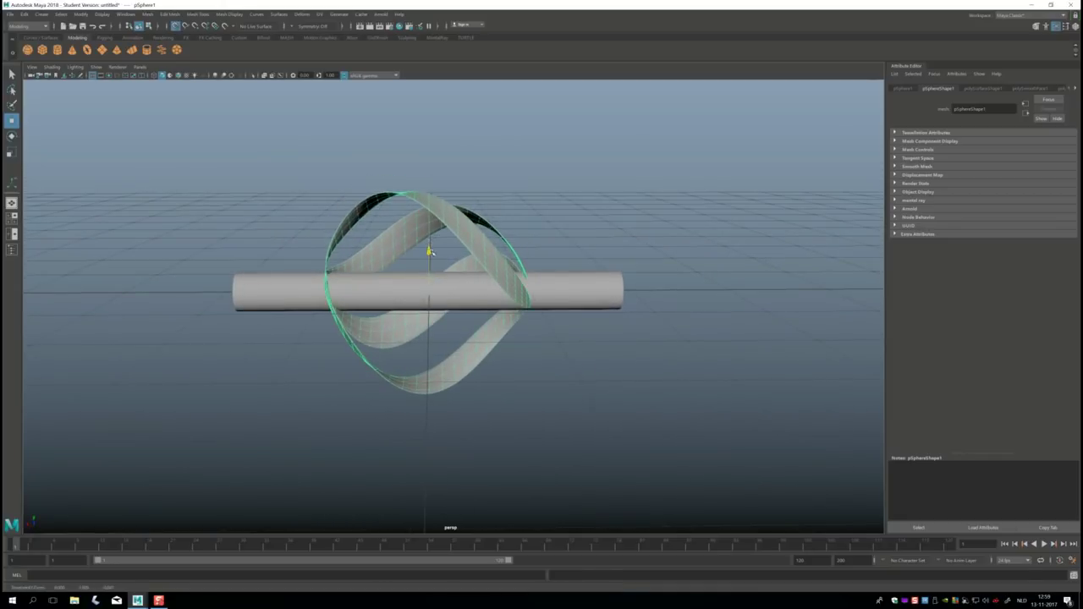
mouse_move(347, 388)
left_mouse_down("alt")
mouse_move(375, 380)
mouse_move(321, 387)
mouse_move(357, 390)
left_mouse_up("alt")
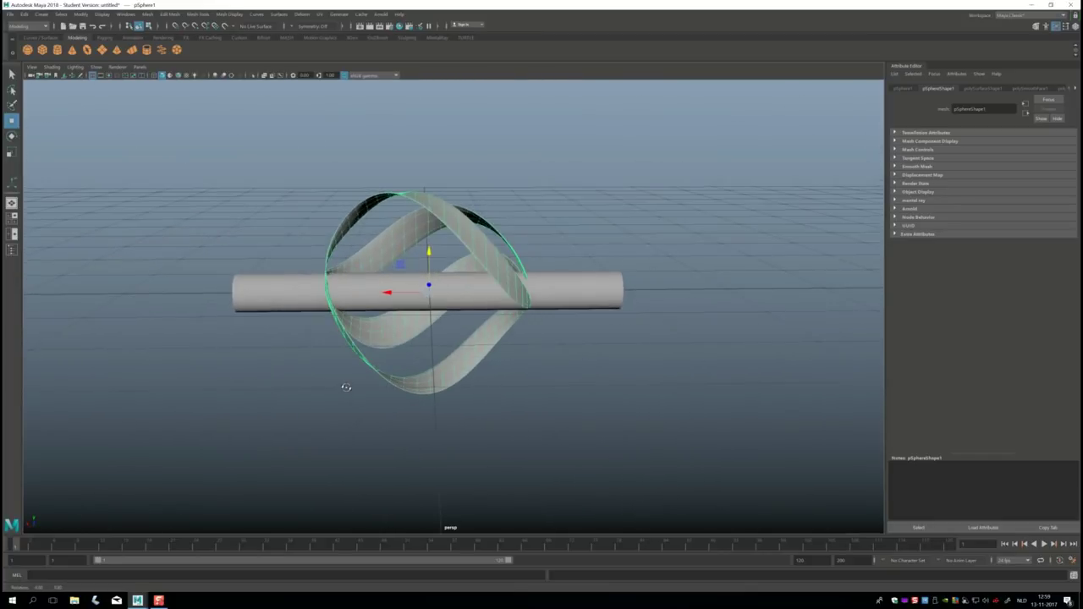
Step: Tilt the ribbon sphere slightly, switch to wireframe, and split the viewport into four views
key("e")
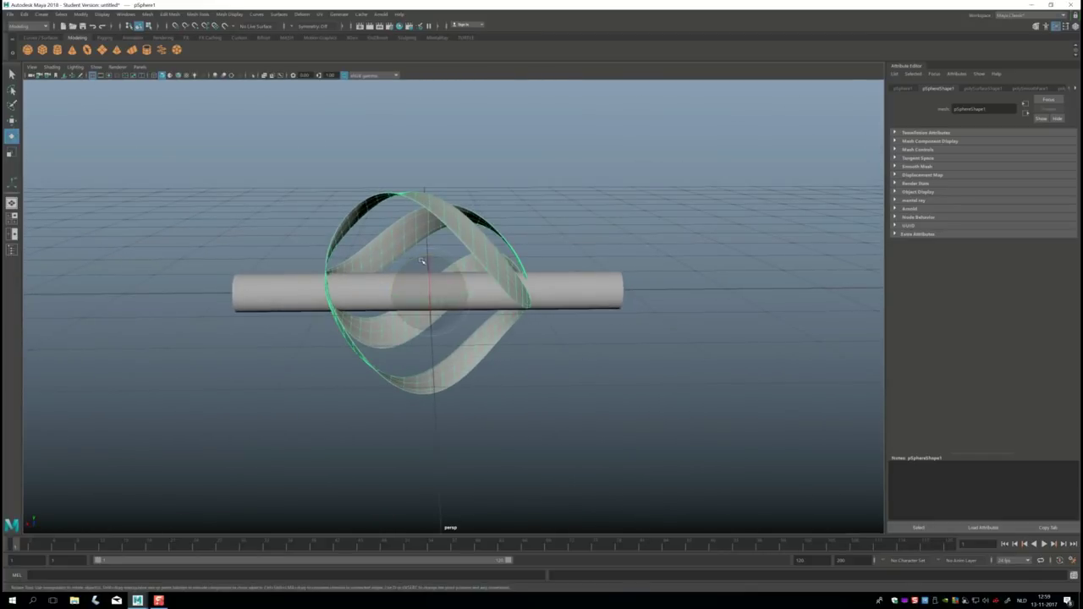
left_click_drag(416, 258, 414, 259)
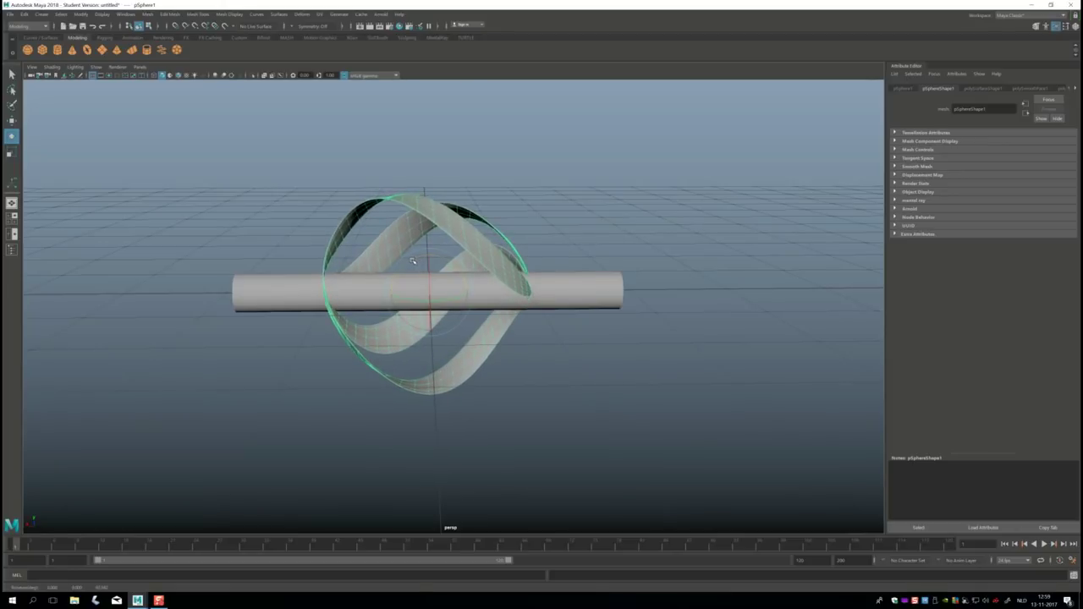
key("4")
scroll(380, 380, "up", 2)
left_click_drag(380, 380, 310, 379, "alt")
left_click(12, 217)
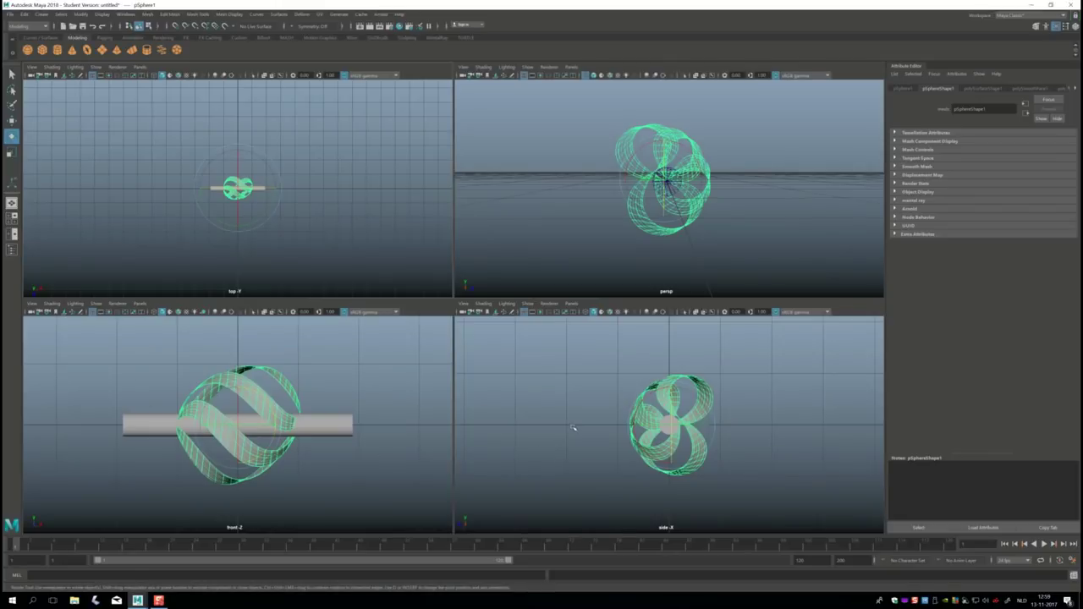
Step: Inspect the maximized side view in wireframe, then make the perspective view fill the viewport
key("space")
key("4")
scroll(600, 406, "up", 2)
scroll(604, 401, "up", 2)
scroll(606, 401, "up", 3)
scroll(606, 401, "up", 2)
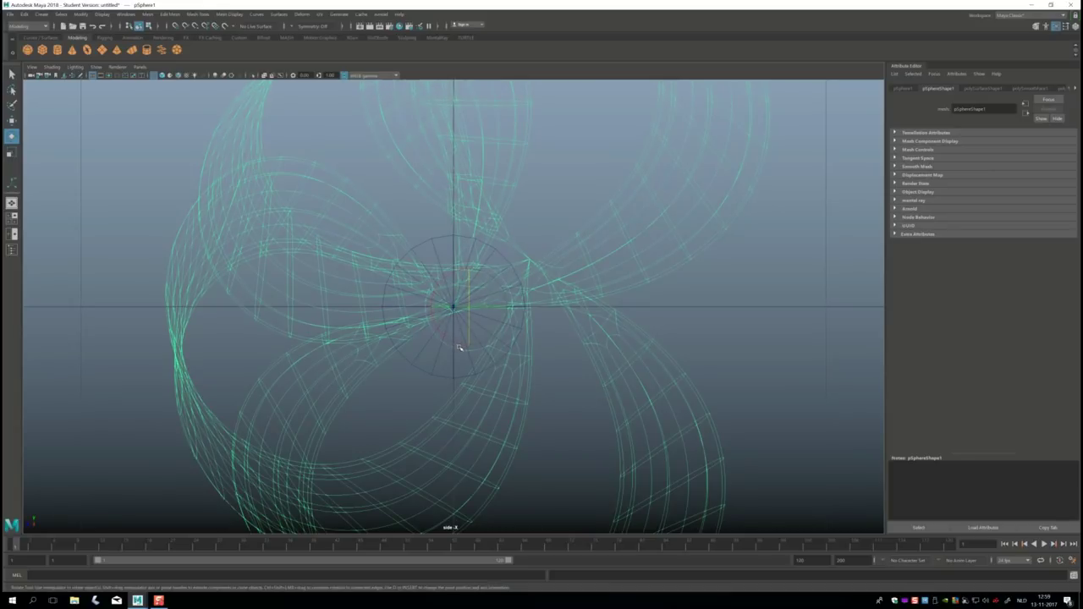
scroll(458, 347, "down", 5)
scroll(458, 347, "down", 3)
left_click(11, 220)
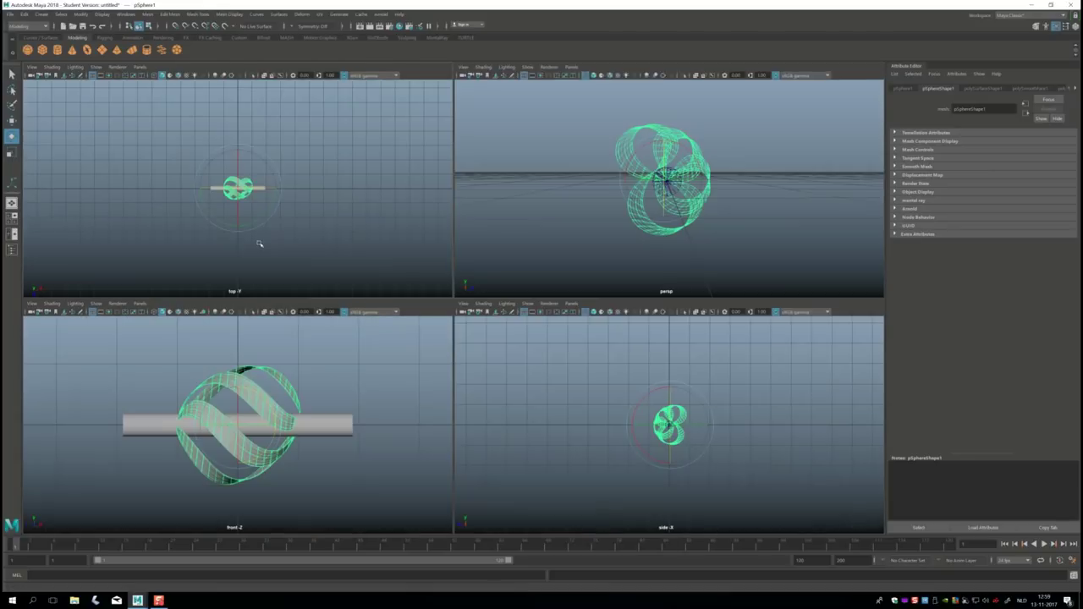
key("space")
Step: Return the perspective view to shaded display and orbit to a level side view
mouse_move(479, 338)
left_mouse_down("alt")
mouse_move(561, 351)
mouse_move(583, 341)
mouse_move(575, 372)
left_mouse_up("alt")
key("5")
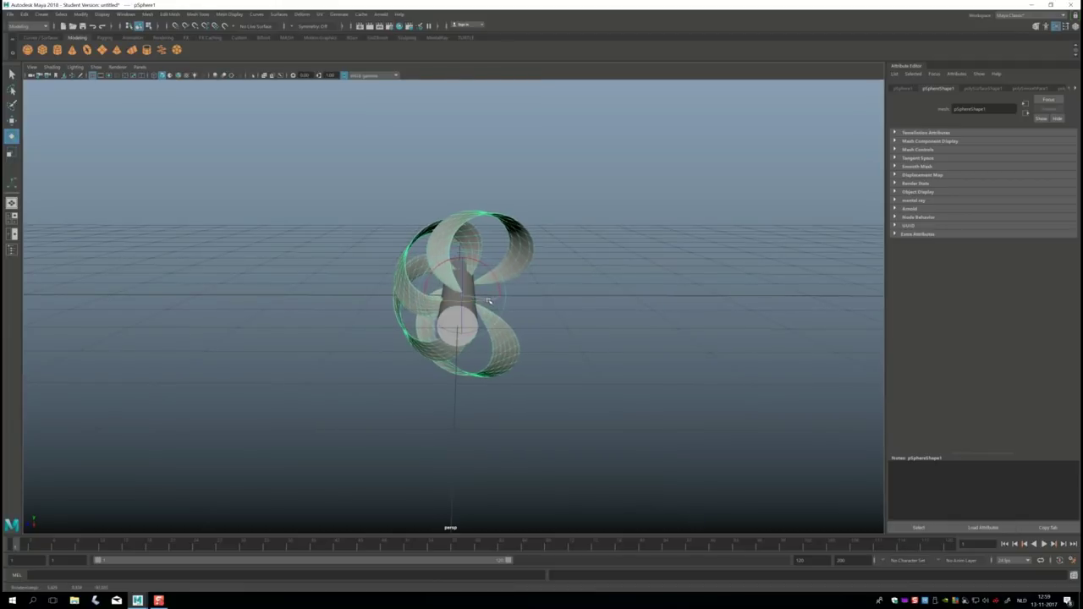
mouse_move(505, 315)
left_mouse_down("alt")
mouse_move(556, 326)
mouse_move(521, 320)
left_mouse_up("alt")
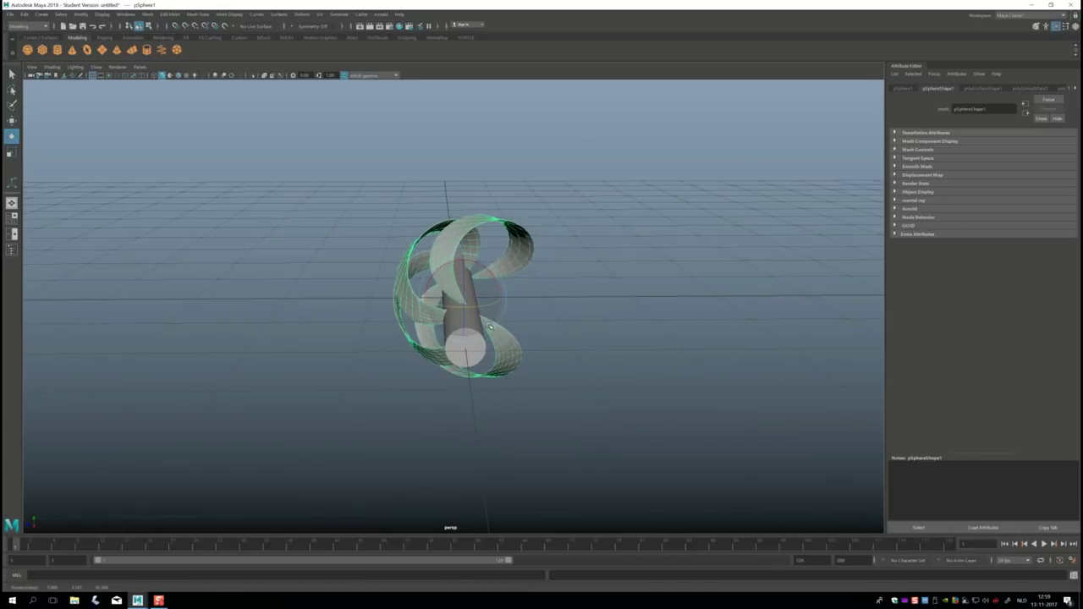
key("w")
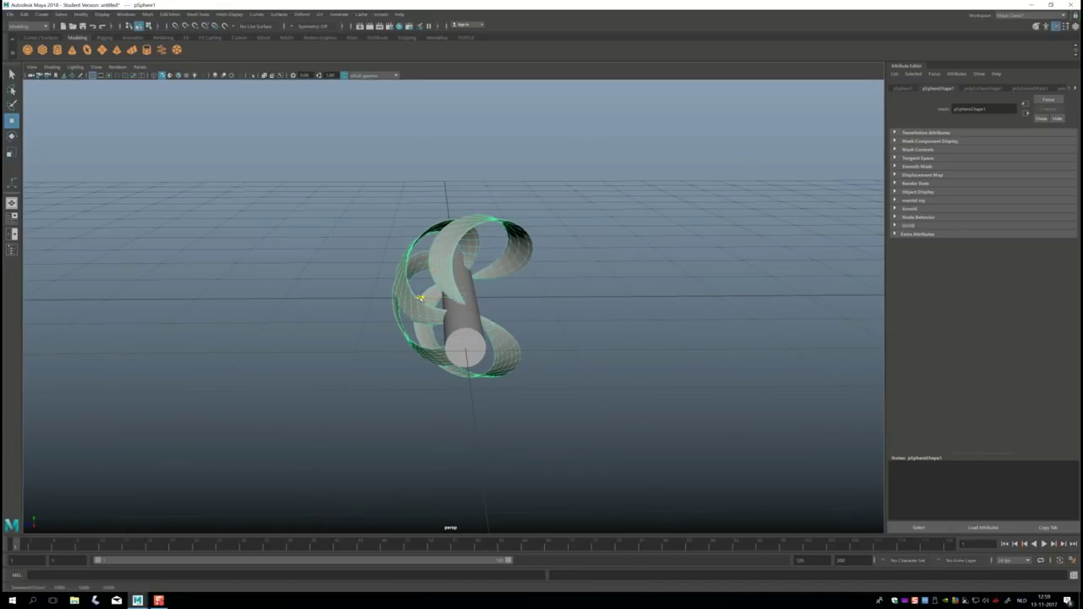
mouse_move(518, 360)
left_mouse_down("alt")
mouse_move(406, 355)
mouse_move(472, 357)
mouse_move(530, 380)
left_mouse_up("alt")
middle_click_drag(530, 380, 592, 420, "alt")
scroll(599, 418, "up", 2)
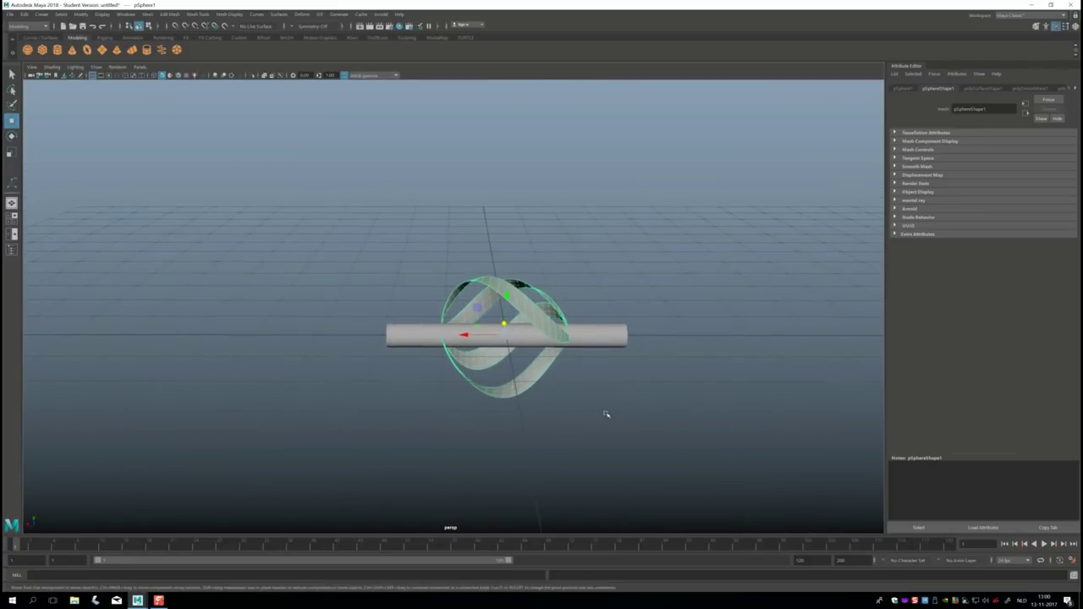
Step: Slide the rod to the right along X
scroll(607, 412, "up", 2)
left_click(674, 342)
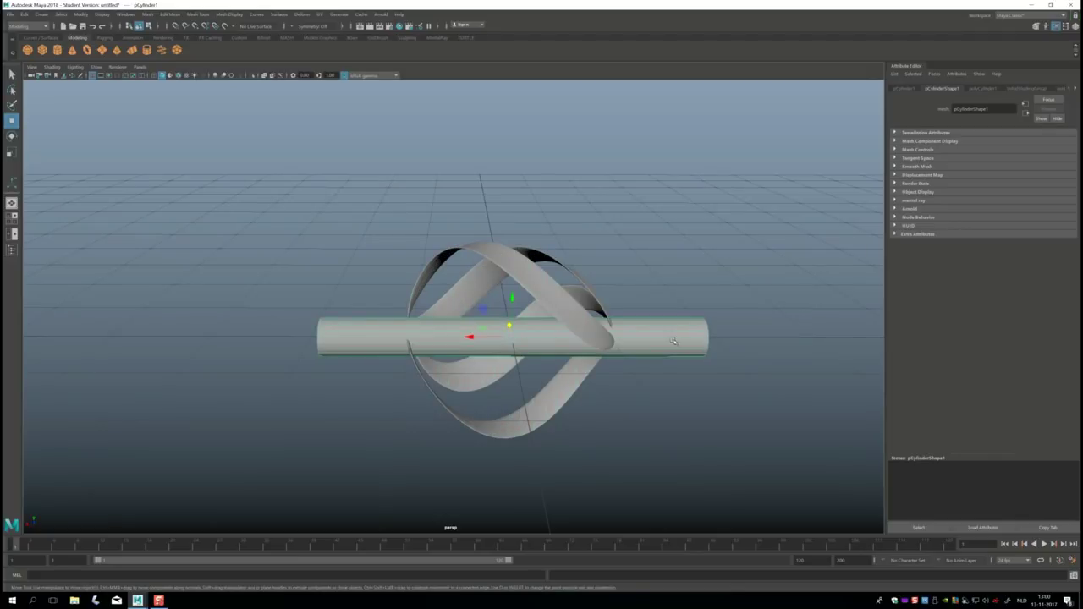
mouse_move(478, 339)
left_mouse_down()
mouse_move(560, 338)
mouse_move(552, 349)
left_mouse_up()
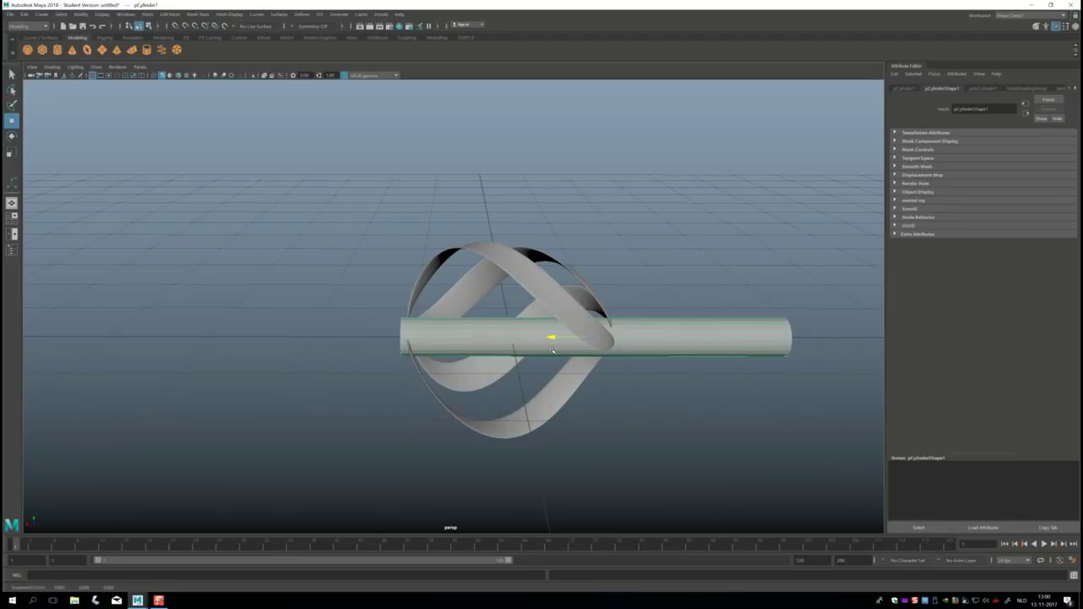
middle_click_drag(550, 356, 432, 345, "alt")
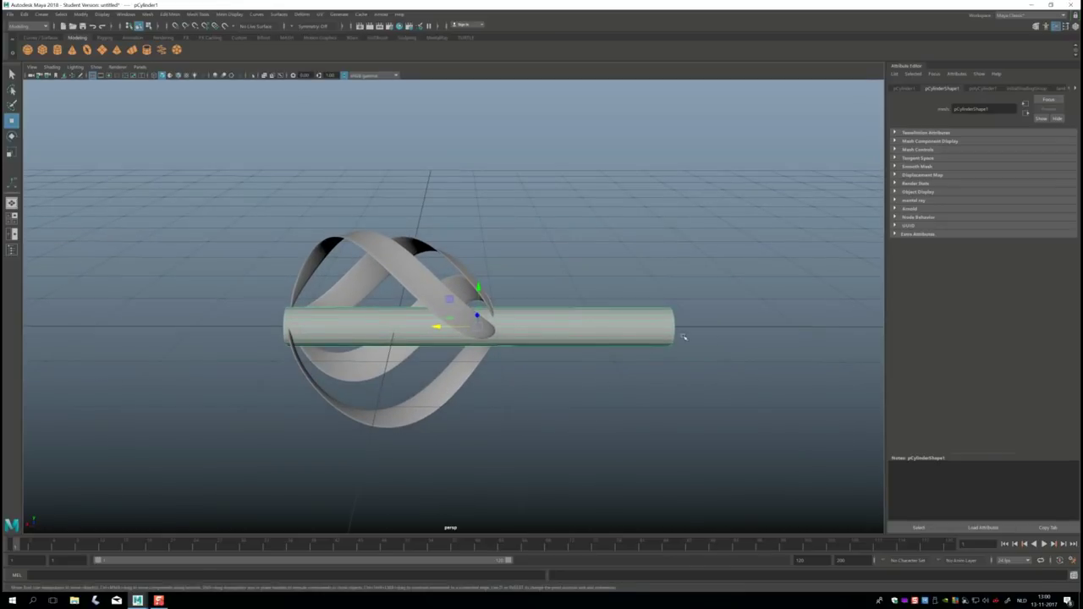
Step: Pull the rod's right-end vertex ring left, slightly narrowing it, so it stops at the sphere's rim
right_click_drag(640, 332, 597, 333)
mouse_move(636, 302)
left_mouse_down()
mouse_move(742, 492)
mouse_move(726, 466)
left_mouse_up()
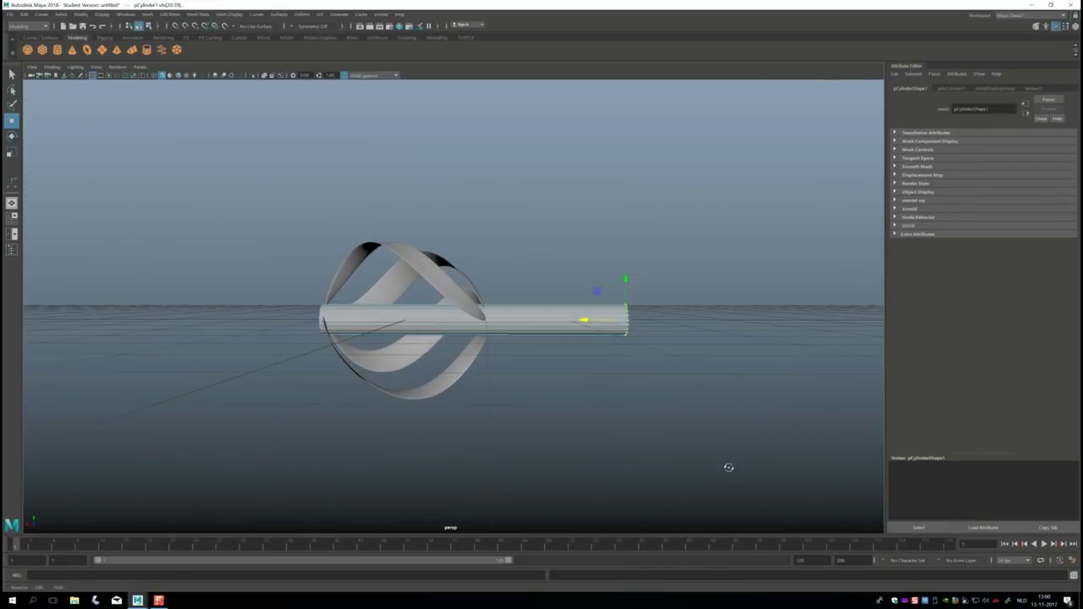
left_click_drag(584, 321, 465, 336)
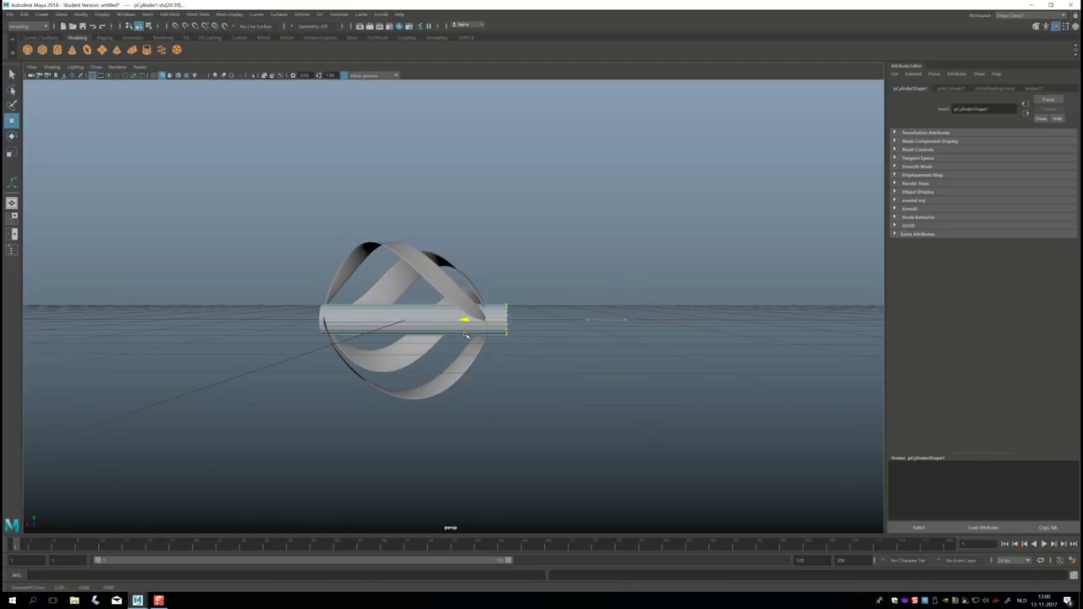
key("r")
left_click_drag(505, 320, 499, 320)
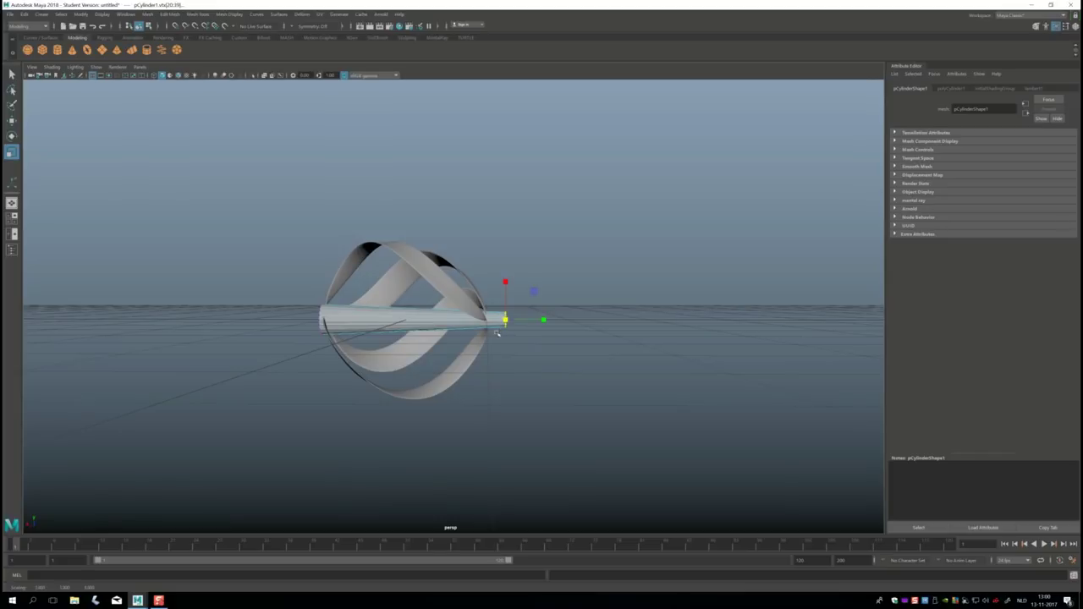
key("w")
left_click_drag(472, 322, 462, 320)
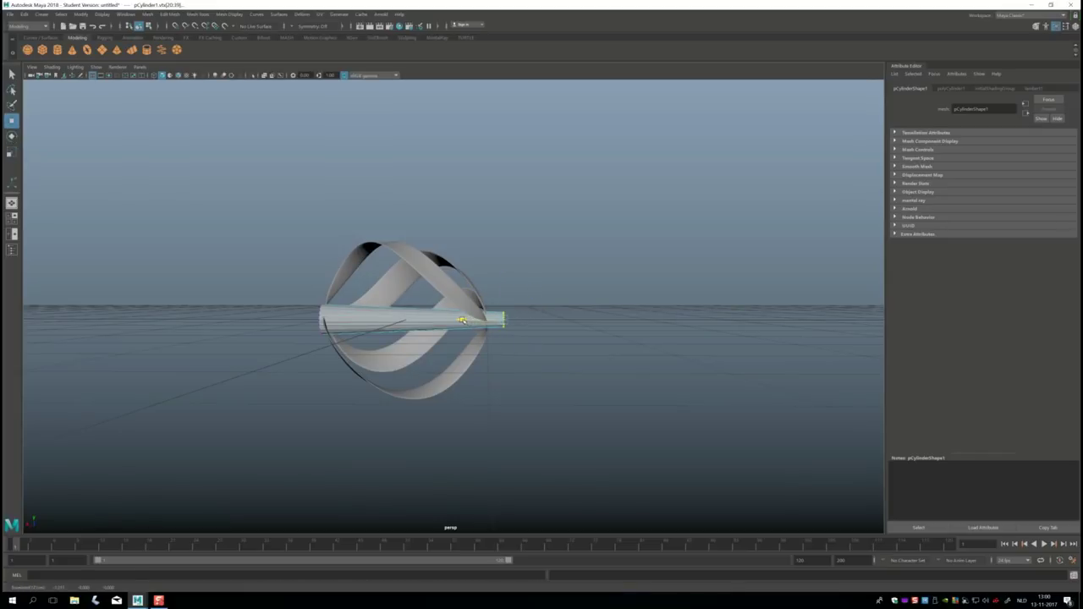
mouse_move(556, 388)
left_mouse_down("alt")
mouse_move(583, 394)
mouse_move(514, 399)
mouse_move(648, 395)
mouse_move(580, 408)
mouse_move(597, 407)
mouse_move(586, 421)
left_mouse_up("alt")
left_click(658, 372)
Step: Insert multiple evenly spaced edge loops along the rod with the Insert Edge Loop tool
right_click_drag(660, 364, 680, 336, "alt")
mouse_move(681, 336)
left_mouse_down("alt")
mouse_move(699, 331)
mouse_move(414, 322)
left_mouse_up("alt")
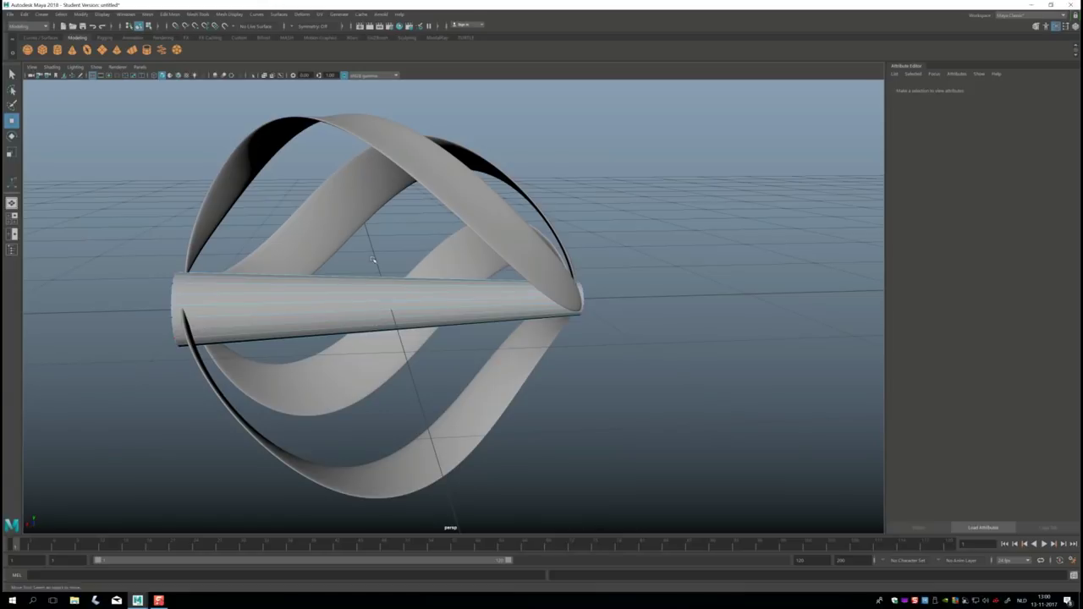
left_click(198, 14)
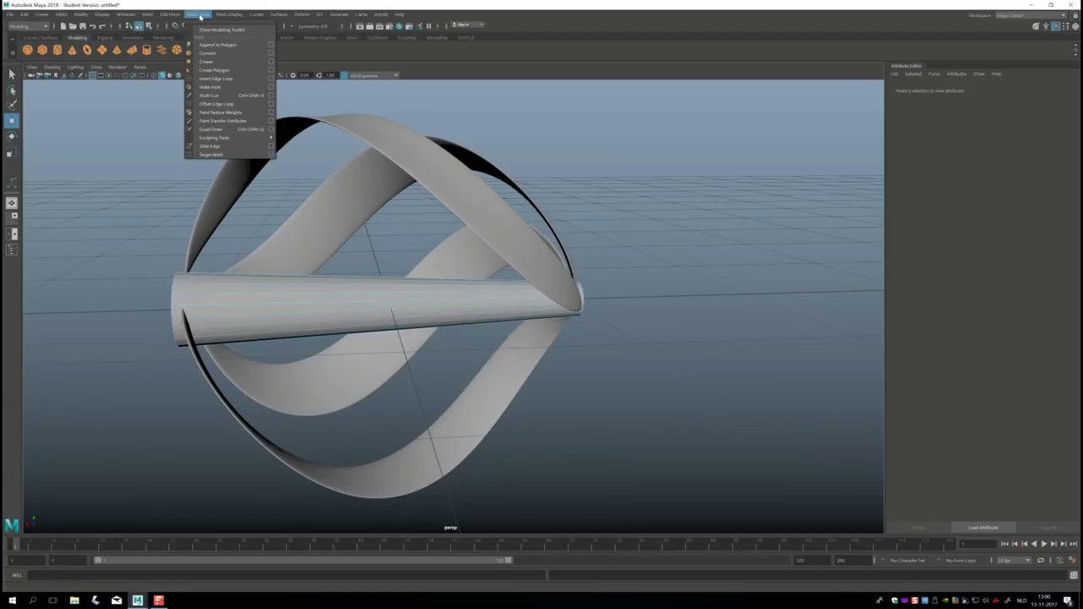
left_click(271, 79)
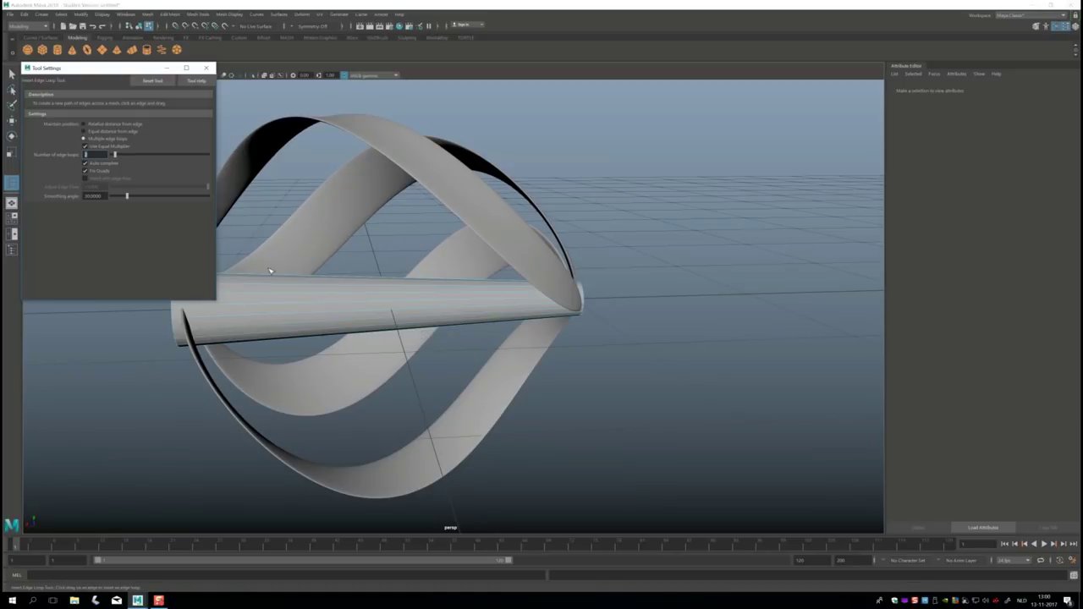
left_click(365, 296)
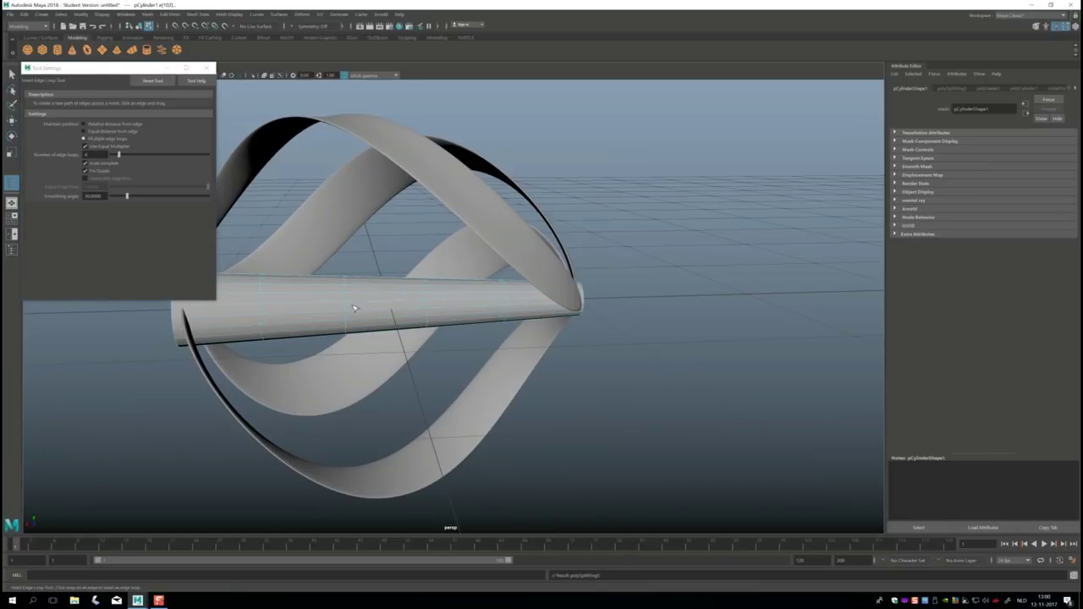
left_click(209, 67)
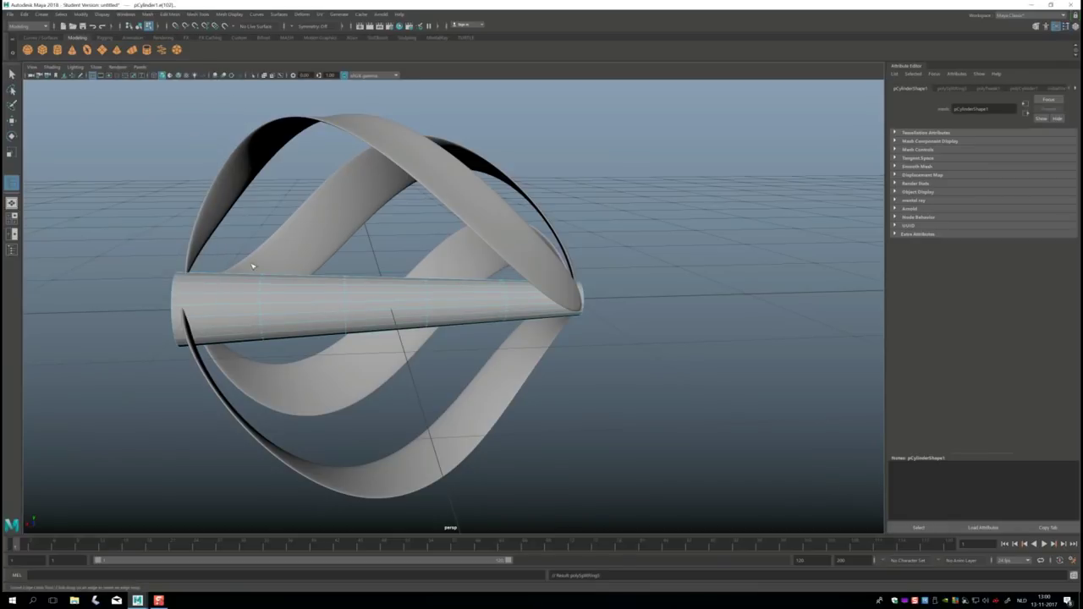
mouse_move(262, 294)
right_mouse_down()
mouse_move(237, 291)
mouse_move(262, 277)
right_mouse_up()
left_click(178, 12)
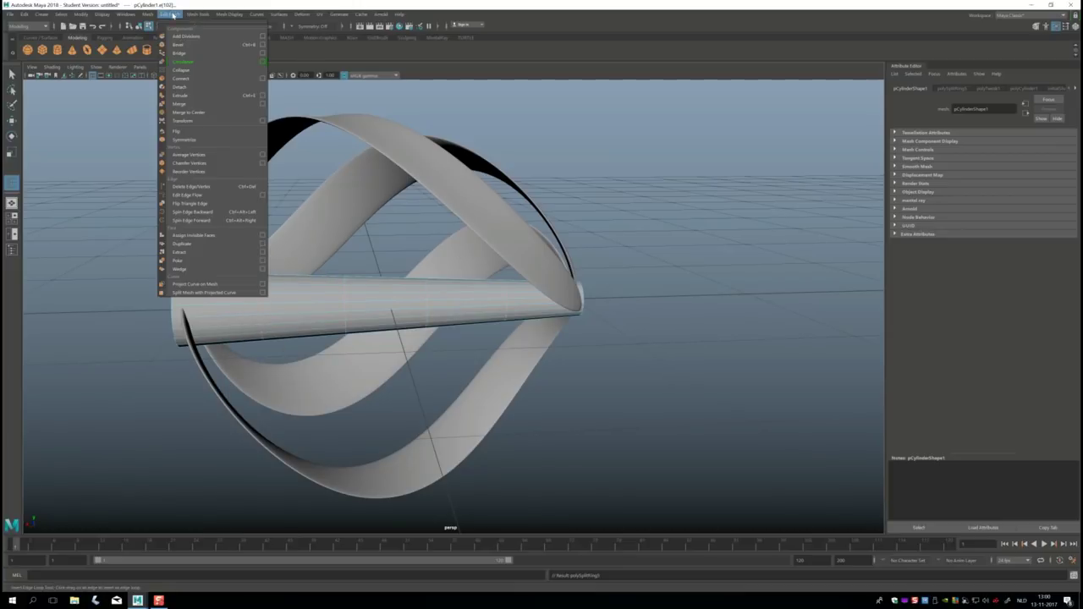
Step: Select four face rings spaced along the rod and extrude them with Ctrl+E
left_click(195, 49)
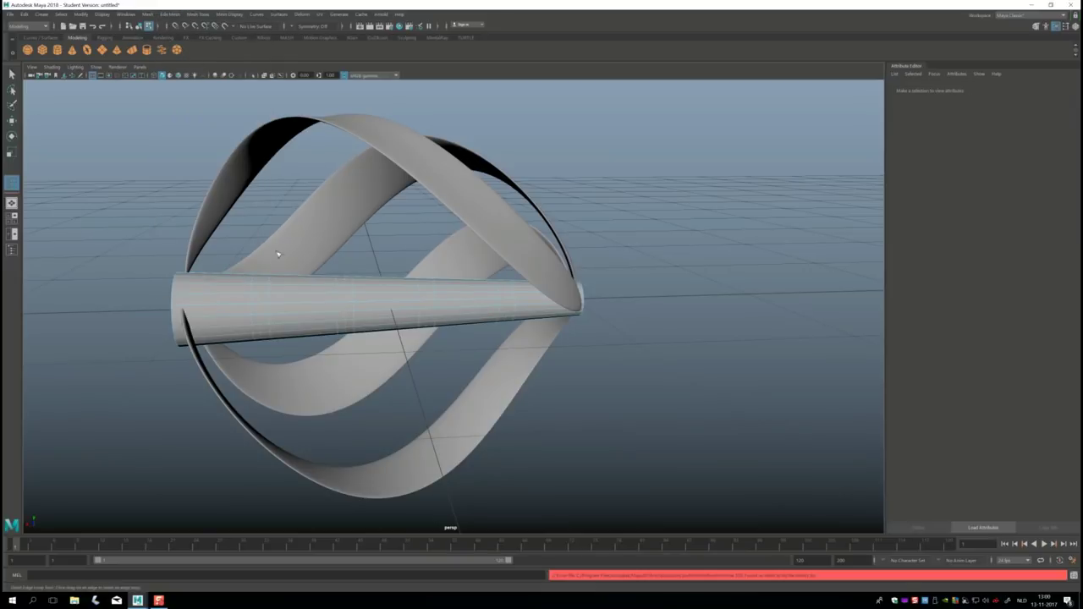
right_click_drag(514, 300, 508, 319)
key("q")
scroll(508, 311, "up", 2)
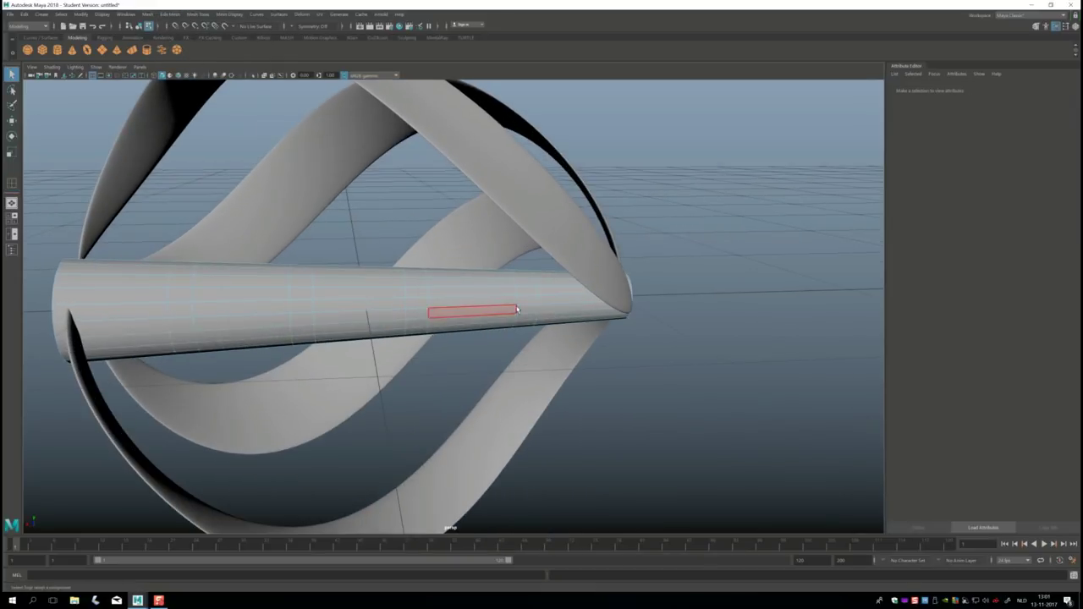
scroll(516, 305, "up", 1)
left_click(531, 299)
double_click(531, 296)
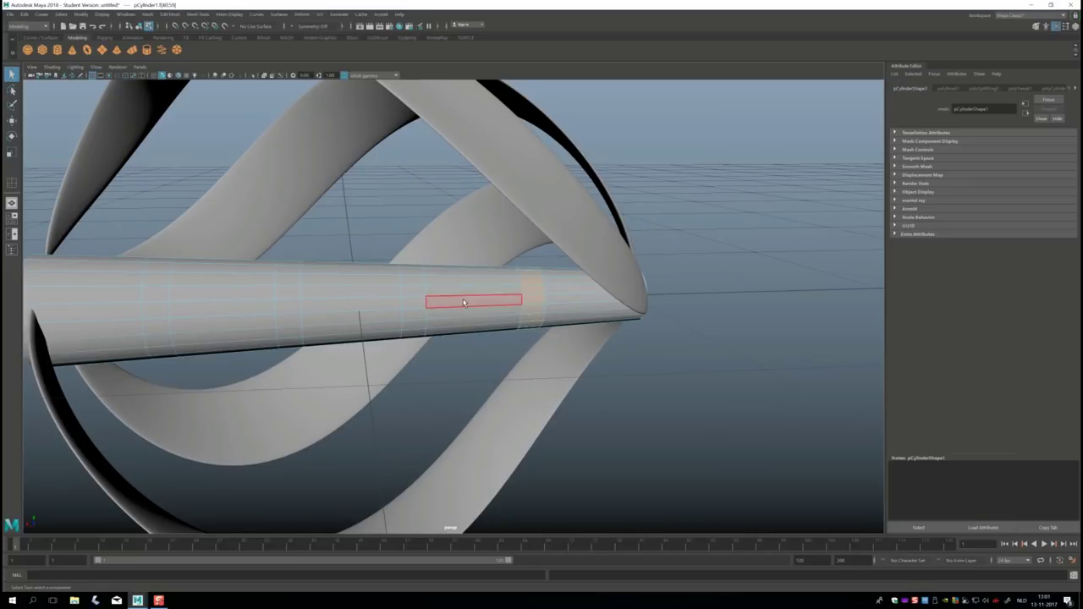
double_click(413, 296, "shift")
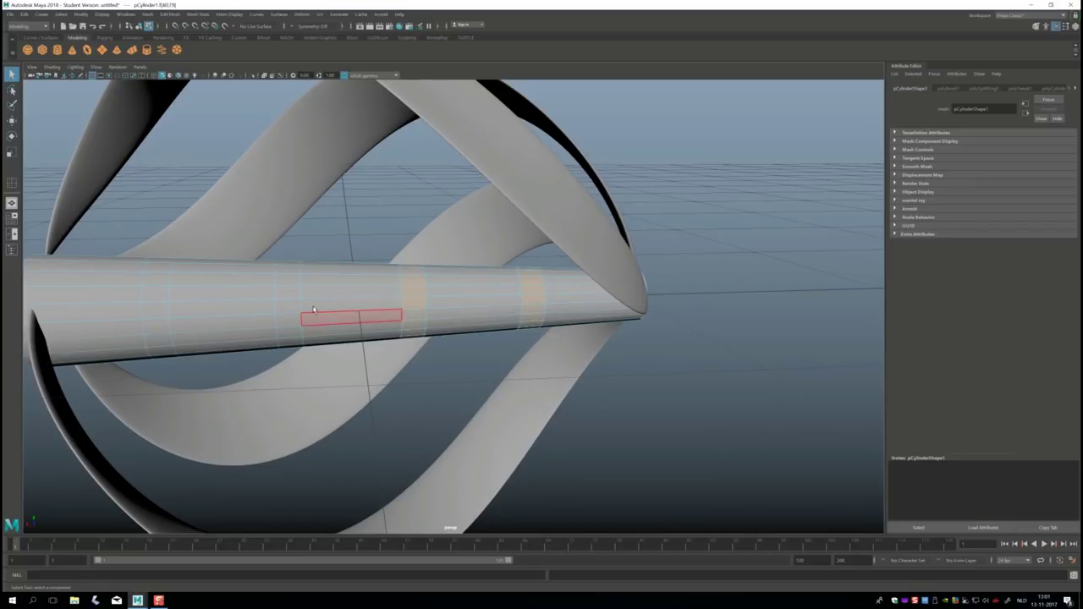
double_click(292, 303, "shift")
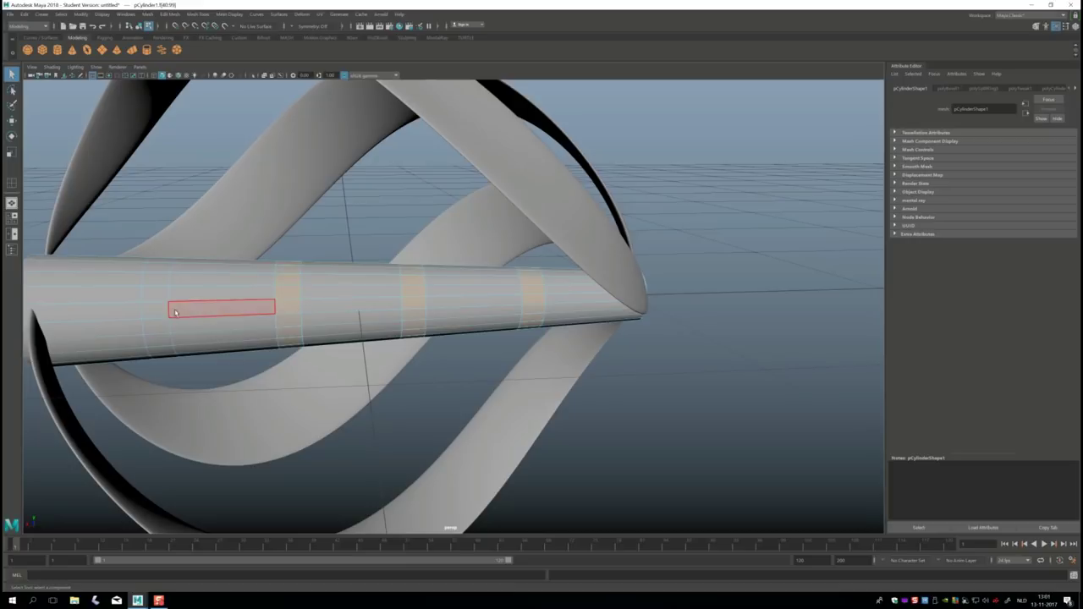
double_click(159, 302, "shift")
scroll(223, 346, "down", 5)
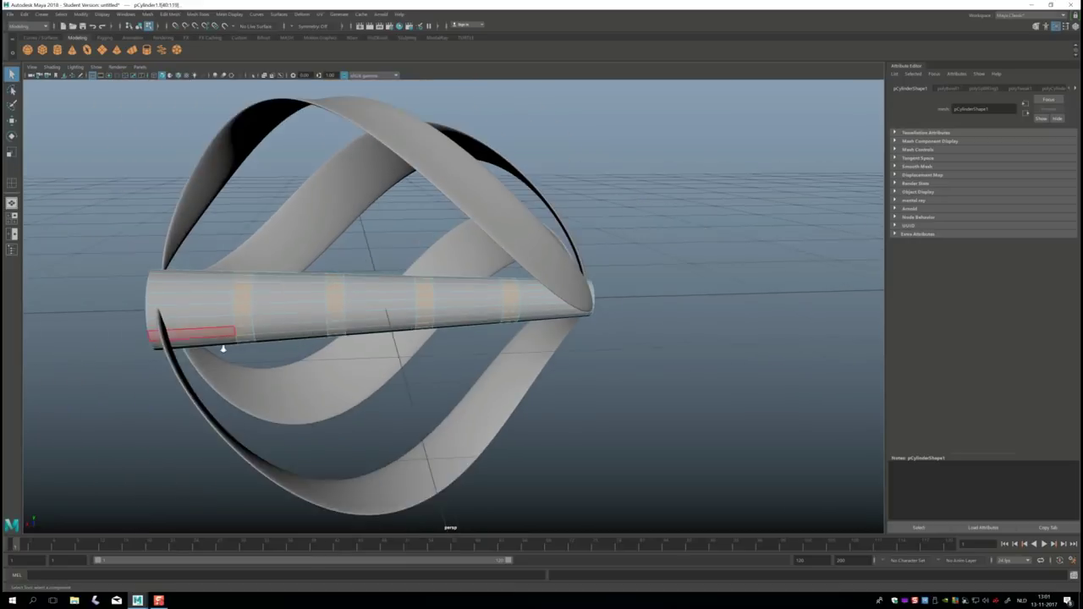
key("ctrl+e")
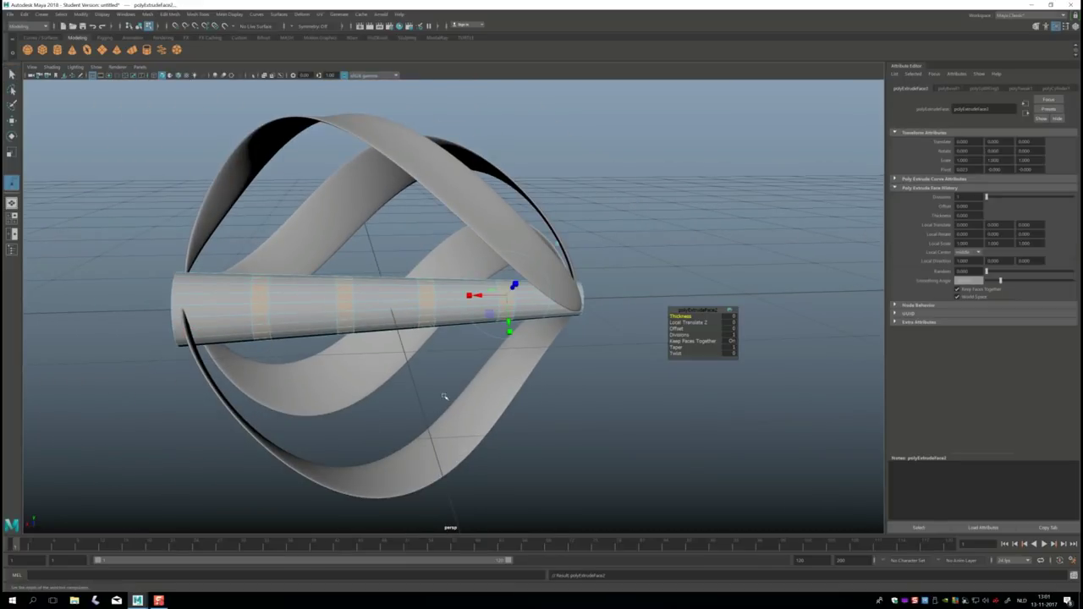
Step: Set the extrusion Offset of the four face rings to 0.001
left_click(677, 328)
mouse_move(678, 329)
middle_mouse_down()
mouse_move(643, 328)
mouse_move(736, 332)
middle_mouse_up()
left_click(728, 329)
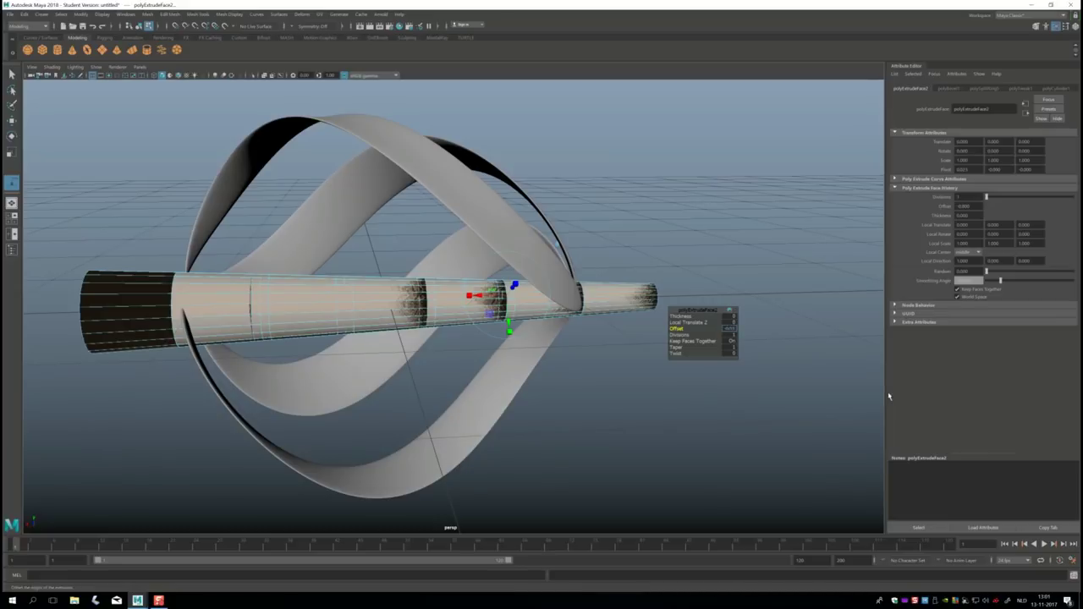
key("Return")
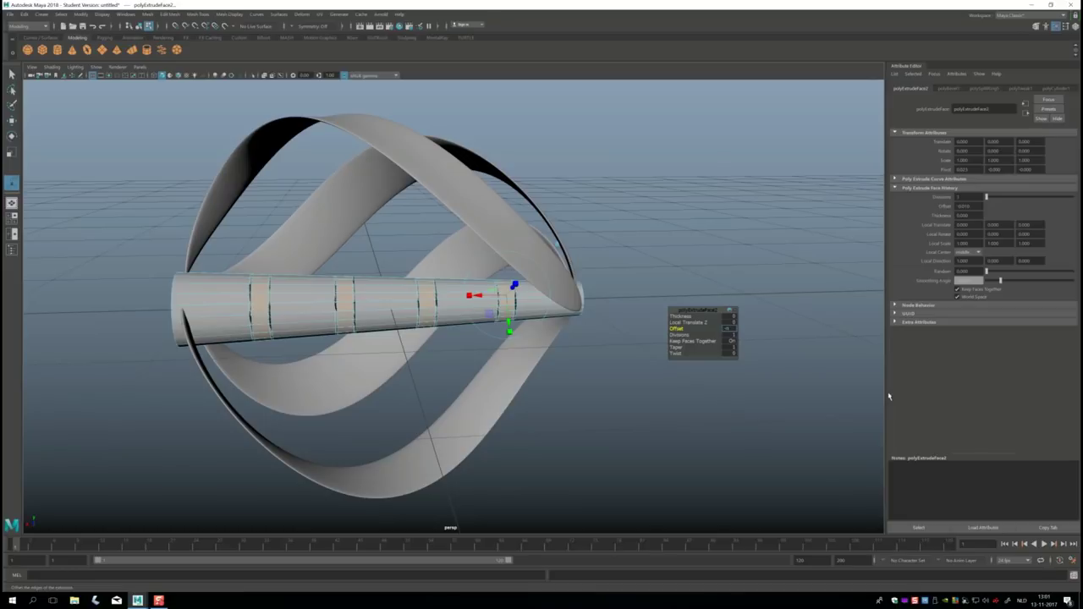
type("0.1")
key("Return")
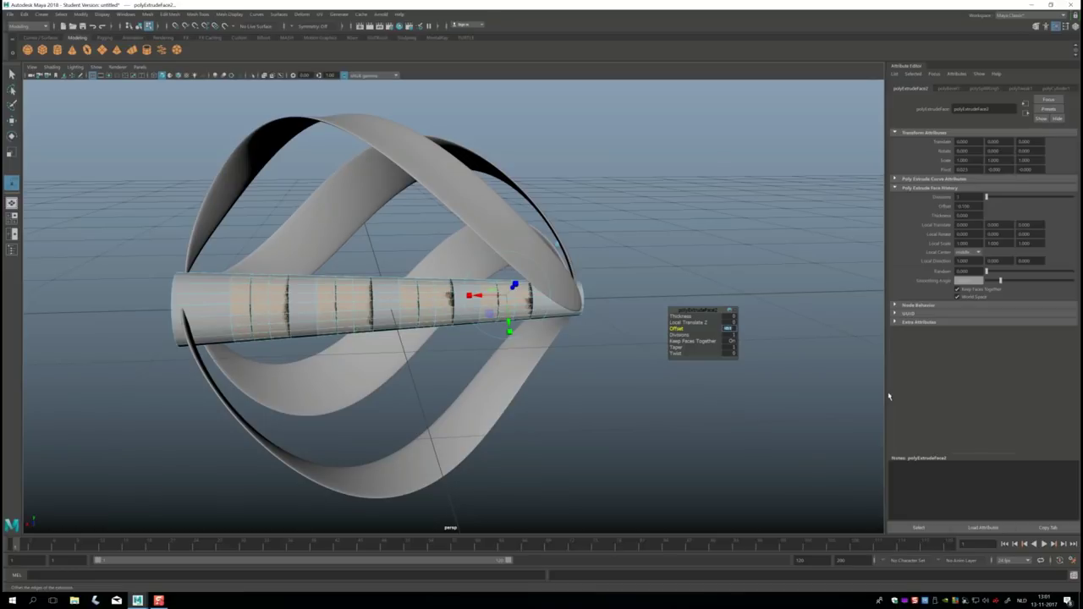
type("0.01")
key("Return")
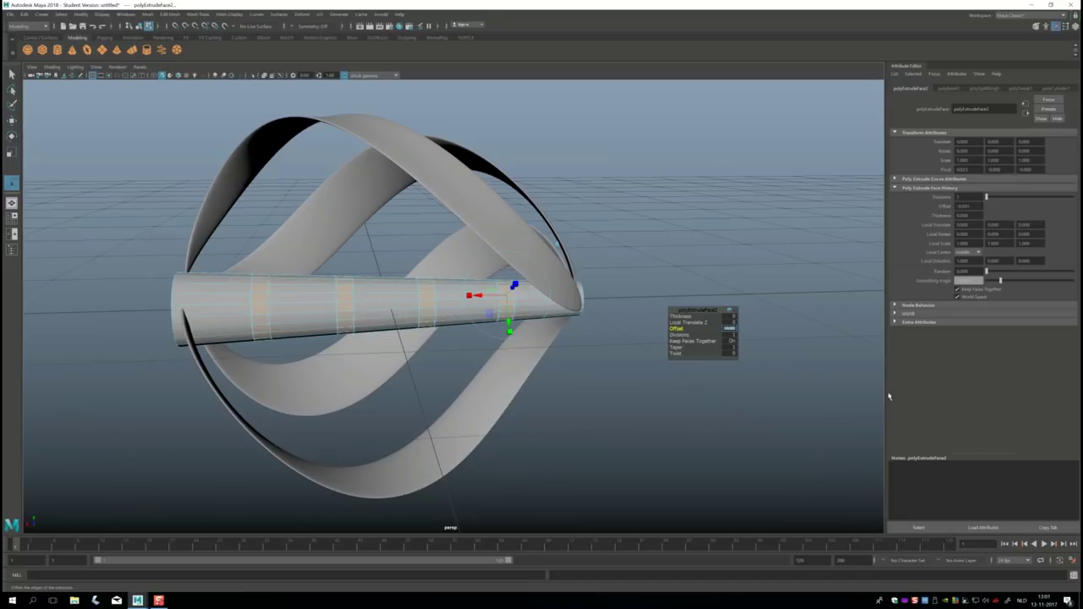
scroll(207, 239, "up", 2)
scroll(206, 238, "up", 2)
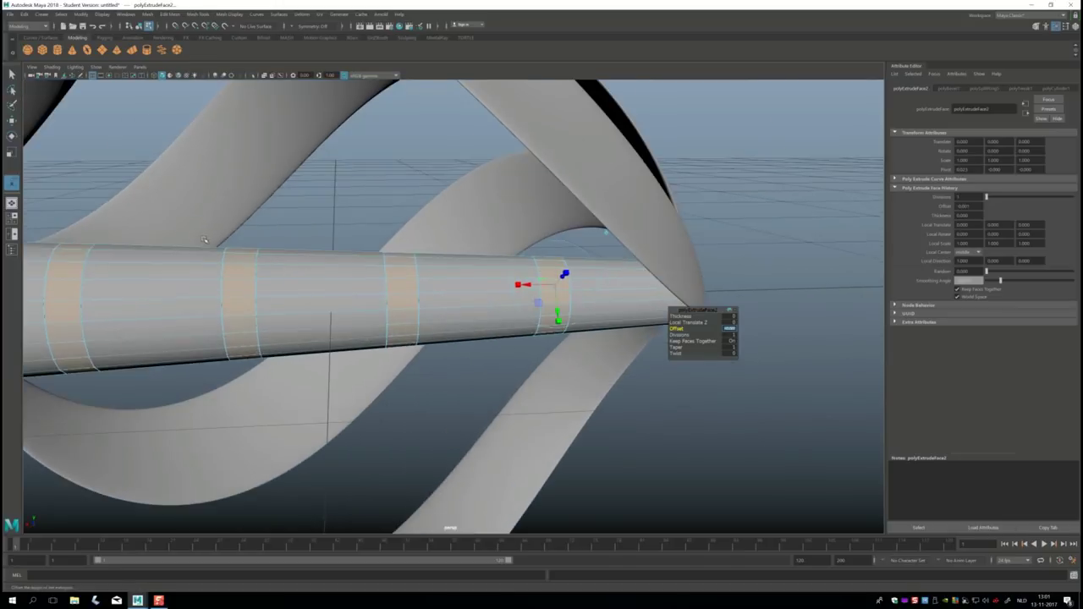
scroll(207, 239, "up", 2)
scroll(207, 239, "up", 2)
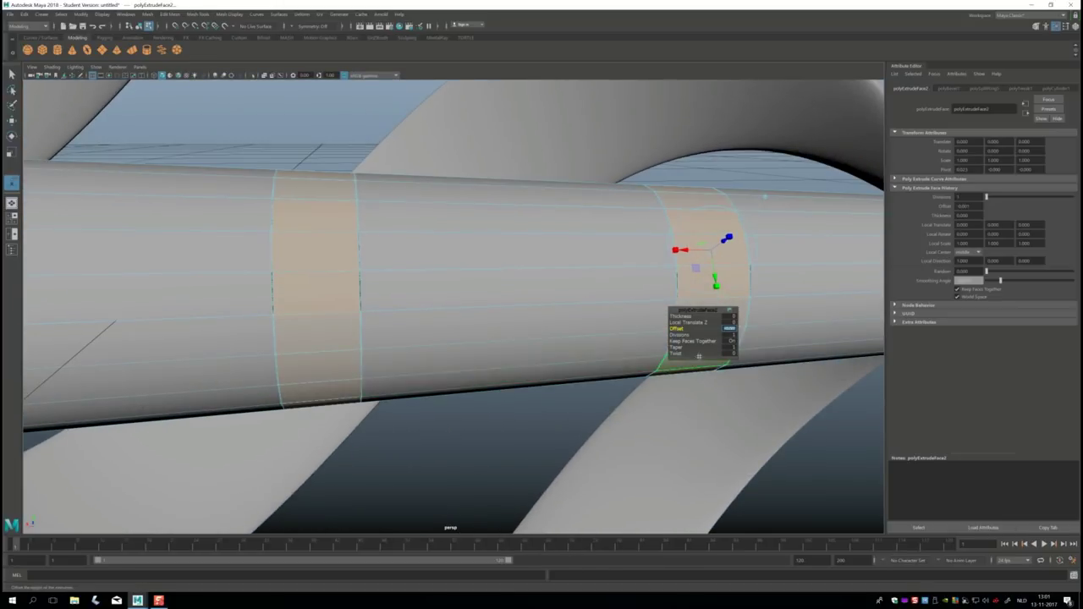
type("0.001")
key("Return")
Step: Set the extrusion Thickness to -0.01 so the bands become shallow recessed grooves
left_click(729, 316)
type("-0.1")
key("Return")
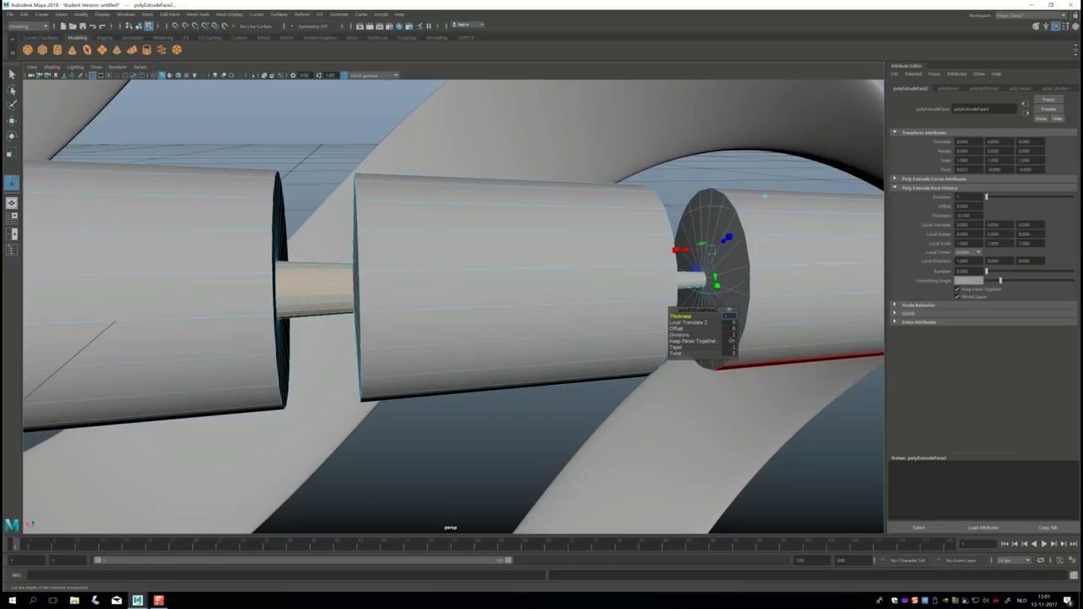
type("-0.01")
key("Return")
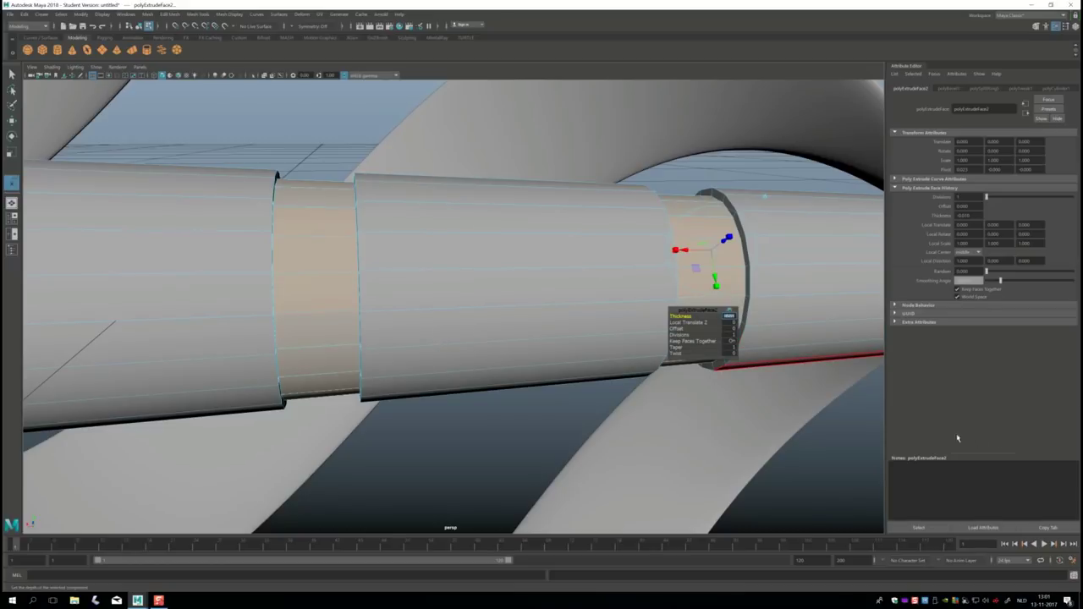
scroll(144, 388, "down", 3)
scroll(144, 389, "down", 3)
scroll(144, 389, "down", 3)
scroll(144, 388, "down", 3)
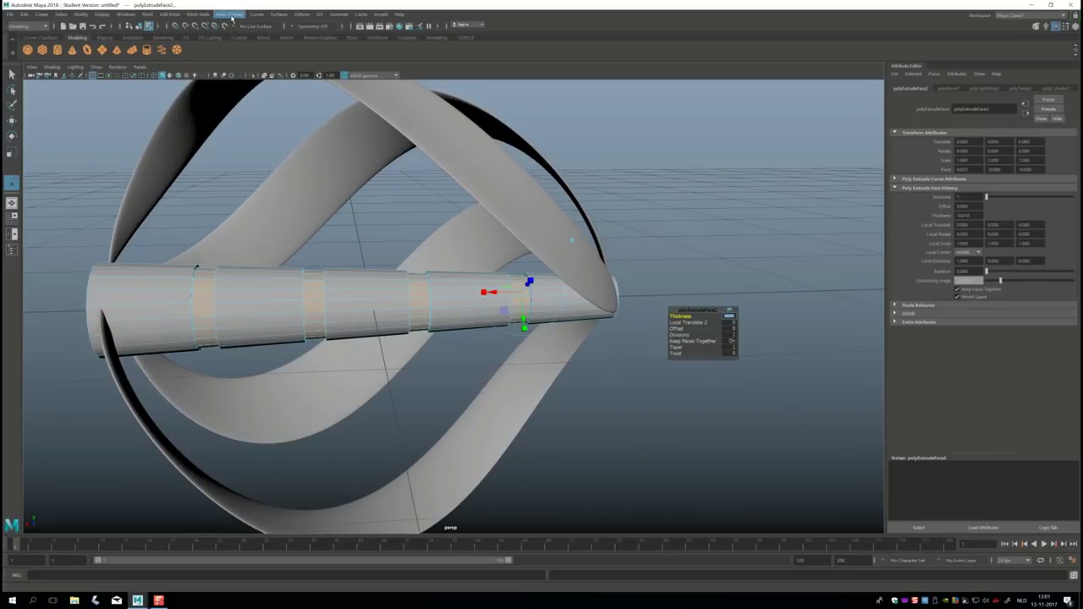
Step: Insert one extra edge loop across the rod near its ribbon-sphere end
left_click(228, 13)
mouse_move(198, 14)
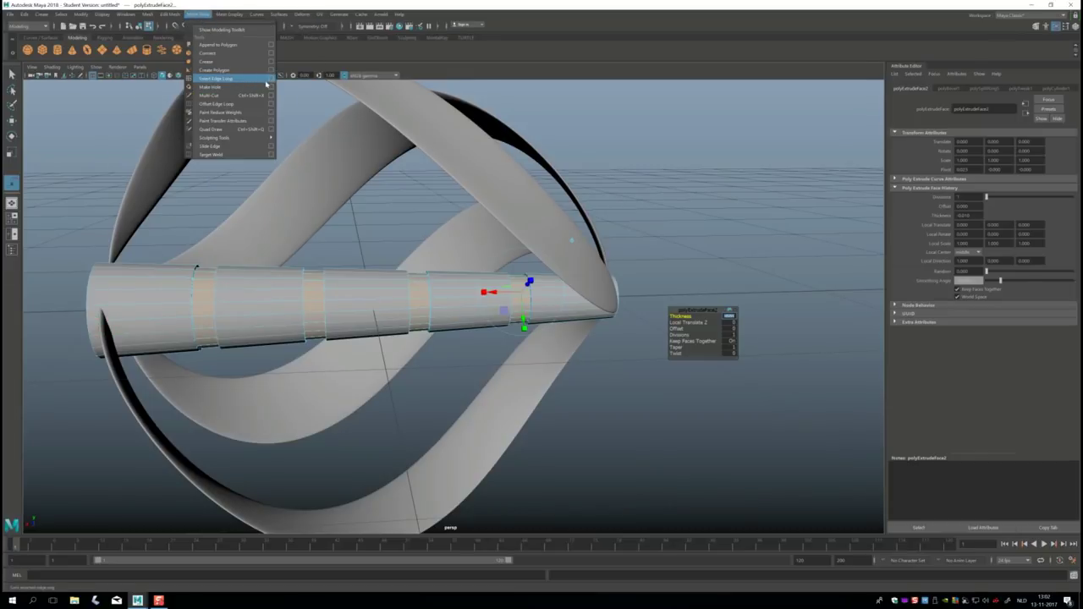
left_click(272, 79)
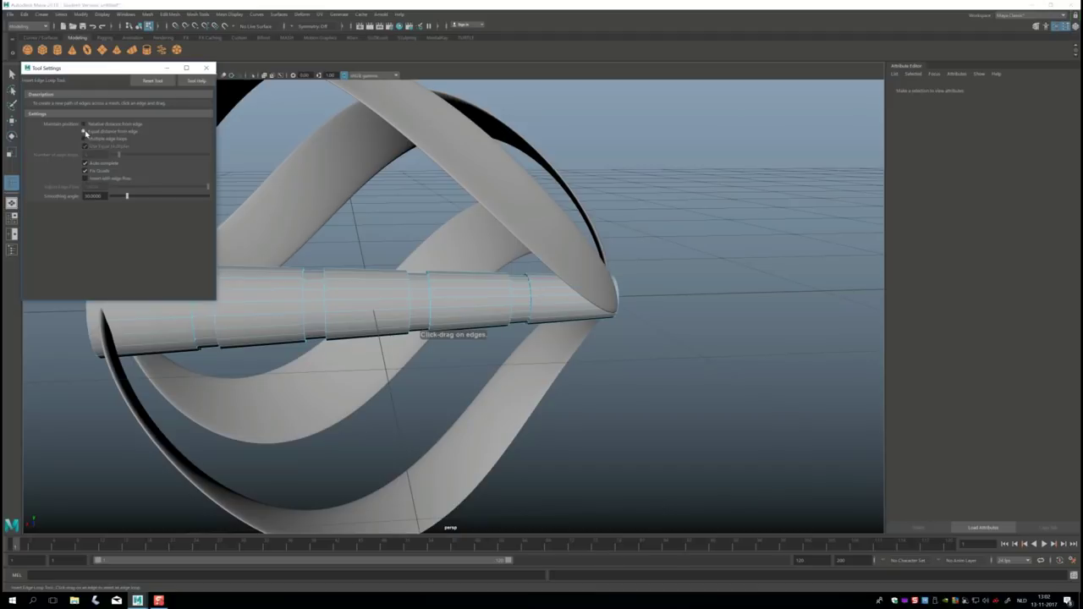
left_click(206, 68)
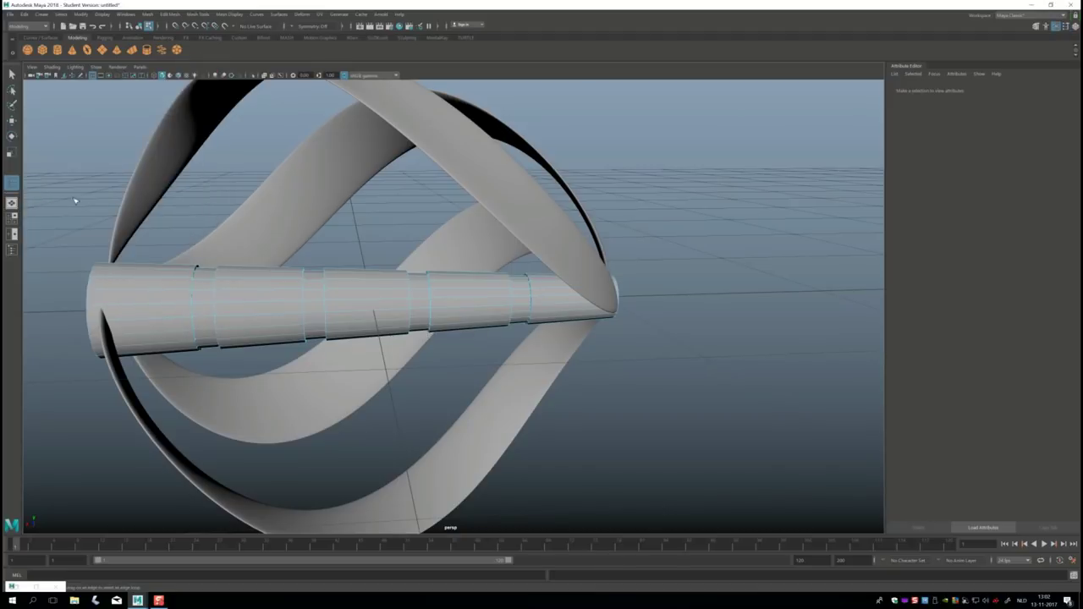
scroll(75, 228, "up", 3)
mouse_move(136, 292)
left_mouse_down("alt")
mouse_move(321, 203)
mouse_move(275, 291)
left_mouse_up("alt")
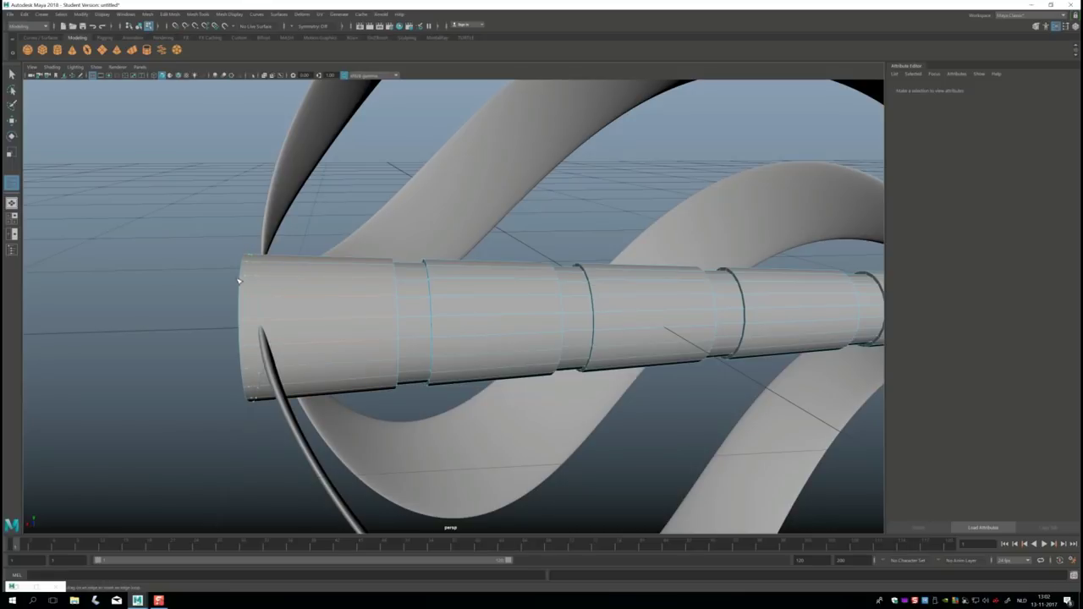
left_click(380, 312)
mouse_move(380, 313)
left_mouse_down("alt")
mouse_move(435, 371)
mouse_move(423, 367)
left_mouse_up("alt")
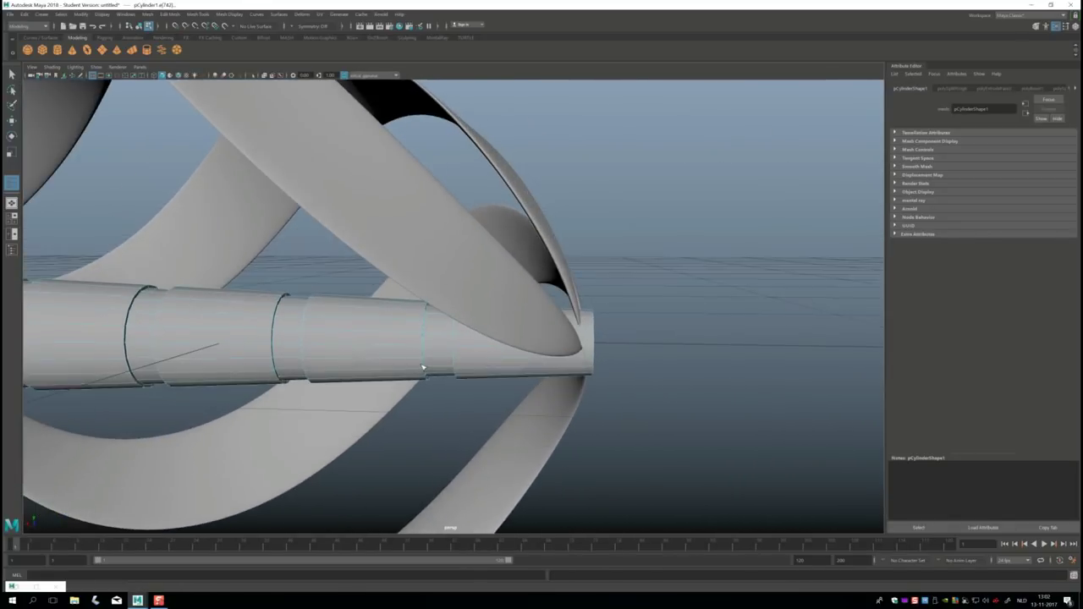
left_click(592, 329)
key("q")
right_click_drag(412, 315, 418, 317)
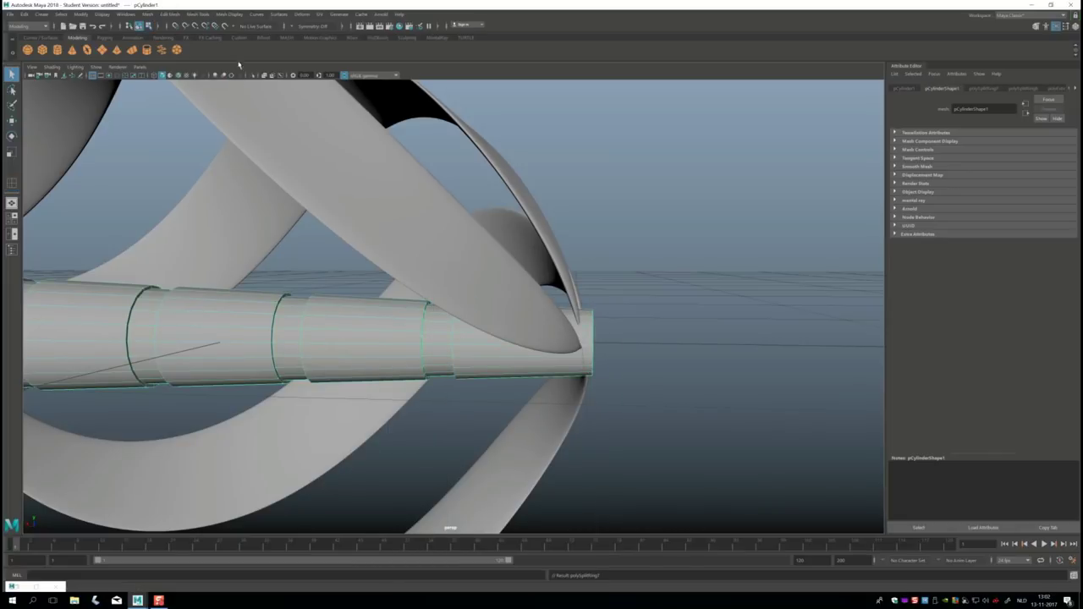
left_click(147, 13)
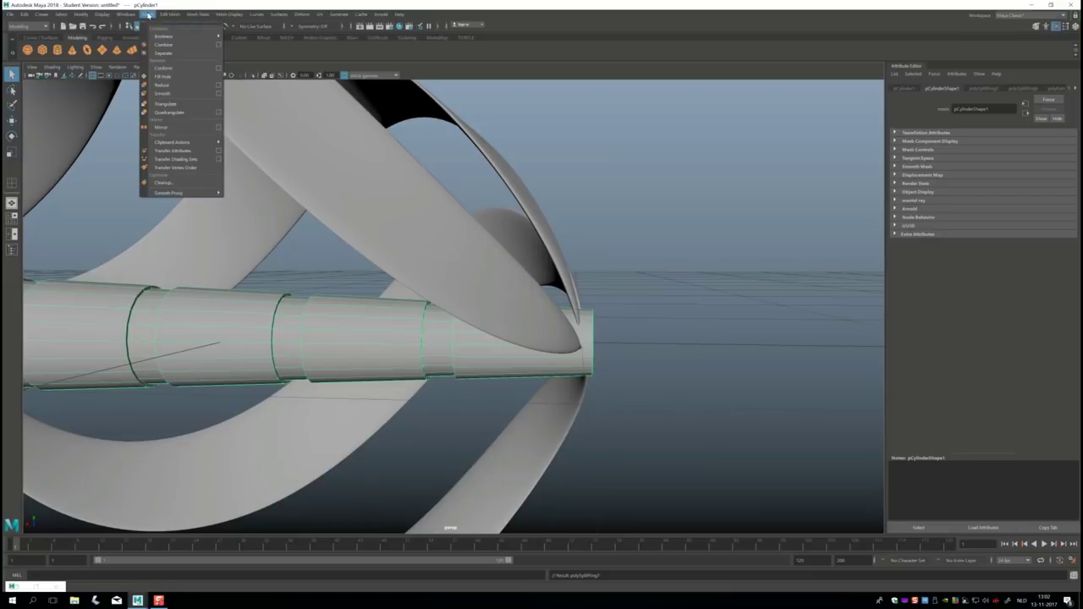
Step: Apply Mesh > Smooth to the grooved rod, then reselect the smoothed rod
left_click(180, 95)
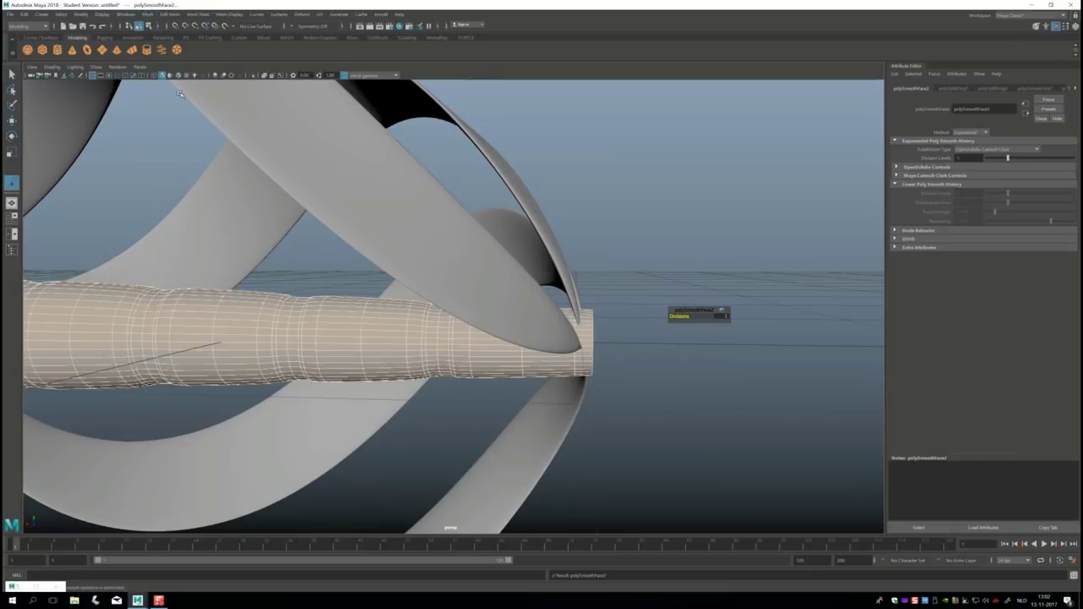
scroll(691, 449, "down", 3)
scroll(692, 449, "down", 3)
left_click(668, 441)
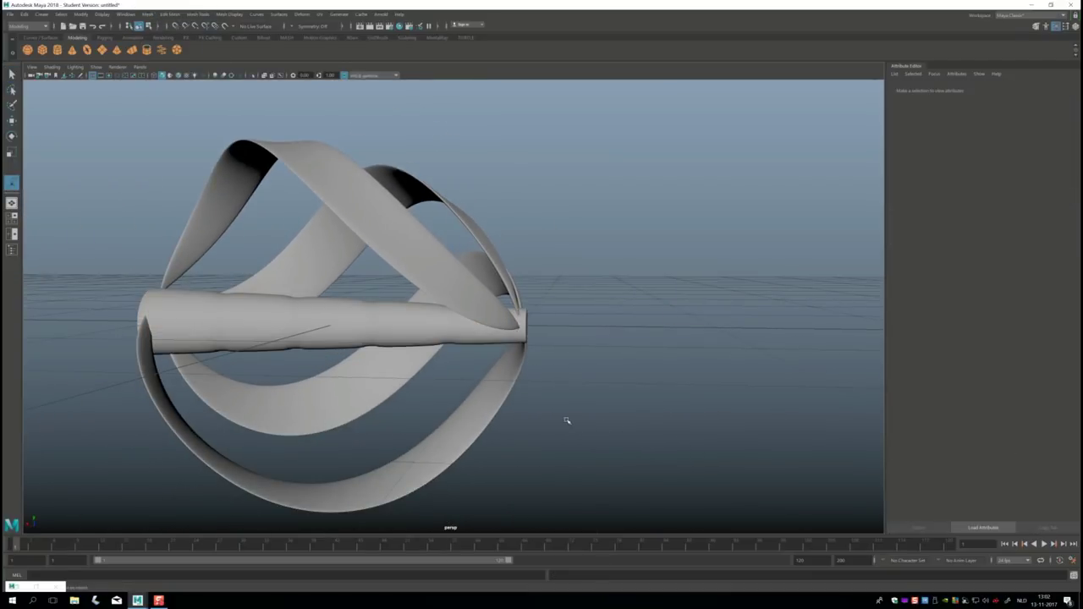
scroll(564, 425, "up", 2)
mouse_move(553, 426)
left_mouse_down("alt")
mouse_move(648, 403)
mouse_move(633, 404)
left_mouse_up("alt")
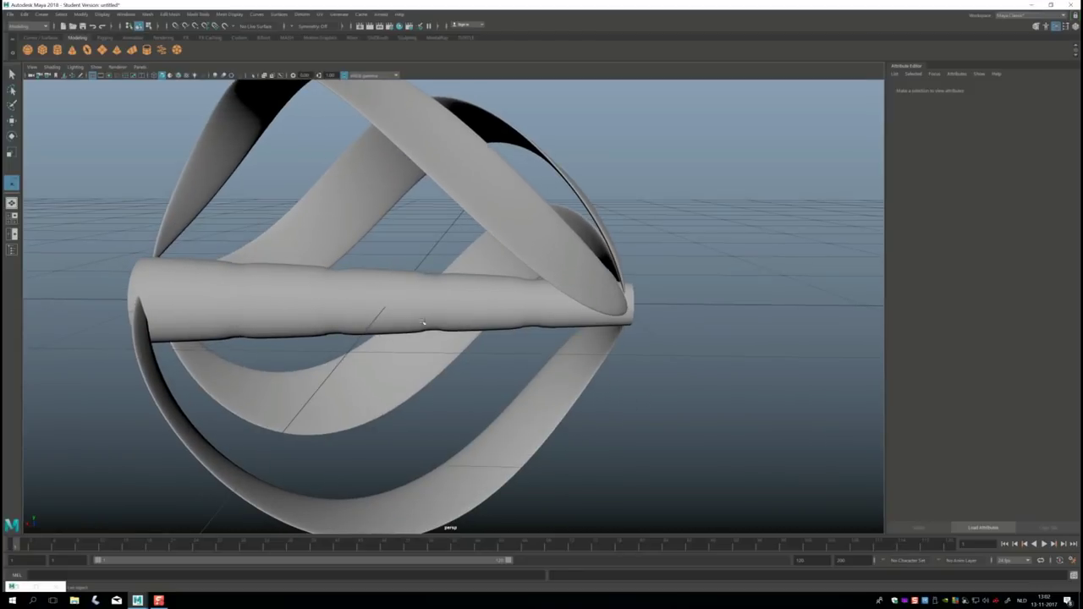
left_click(432, 331)
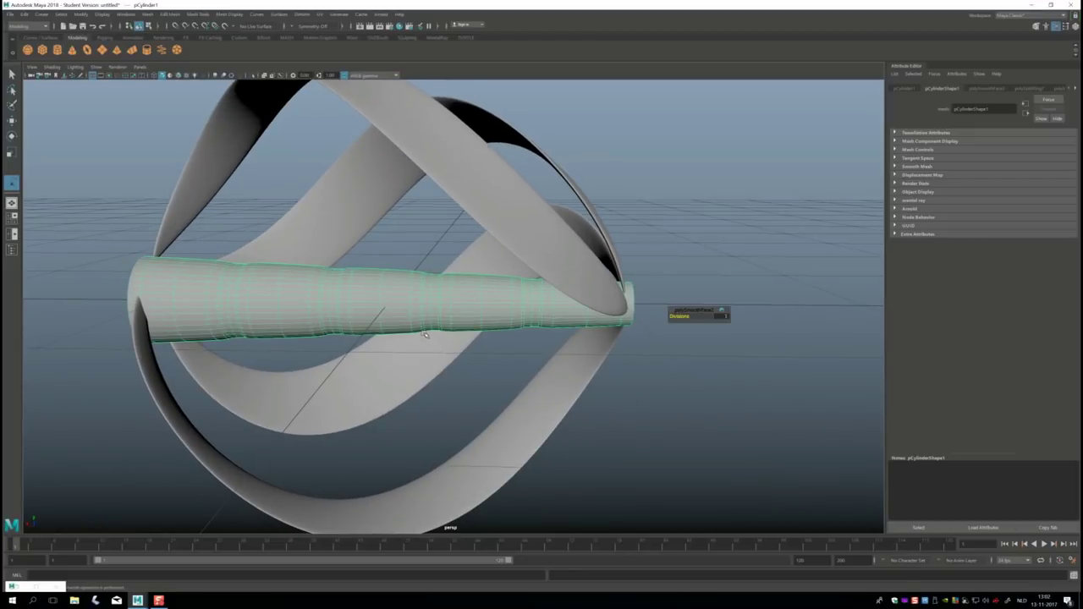
Step: Undo the rod's smoothing and set the loop count for the Insert Edge Loop Tool
key("ctrl+z")
key("ctrl+z")
key("ctrl+z")
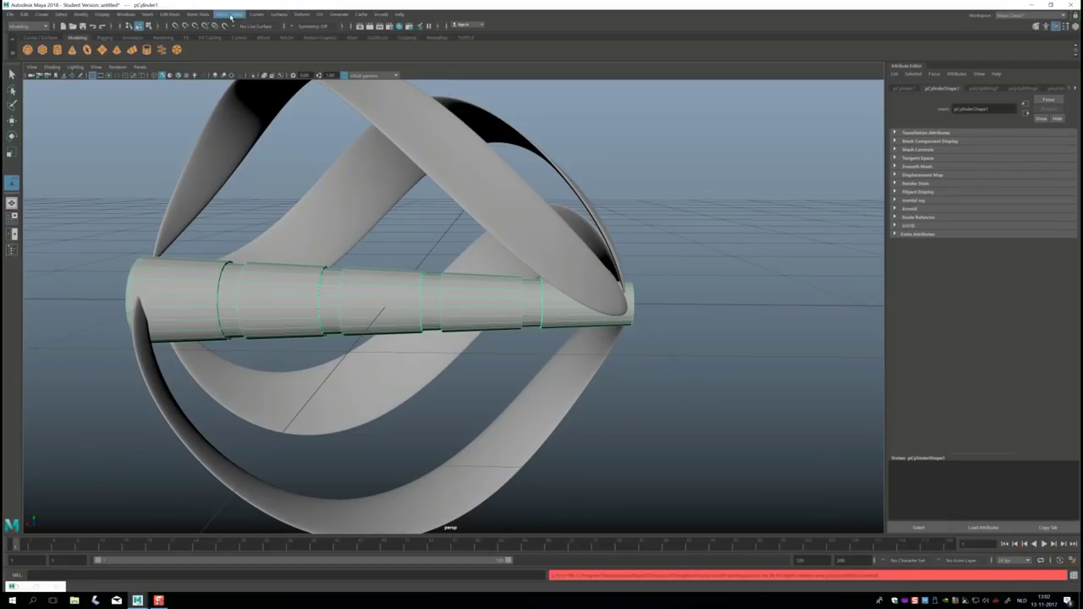
left_click(204, 15)
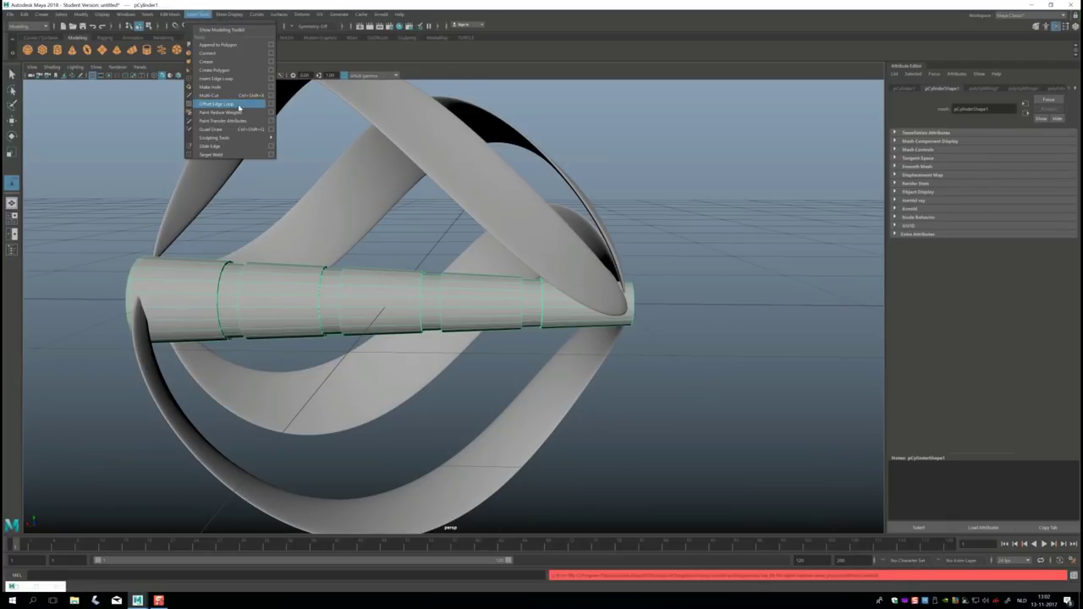
left_click(262, 87)
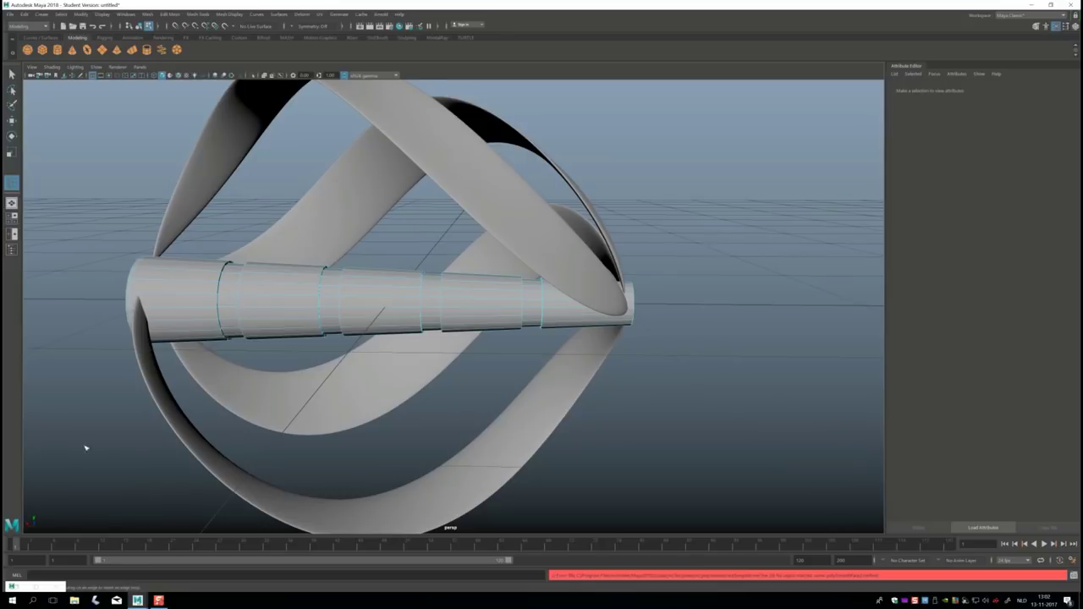
left_click(36, 587)
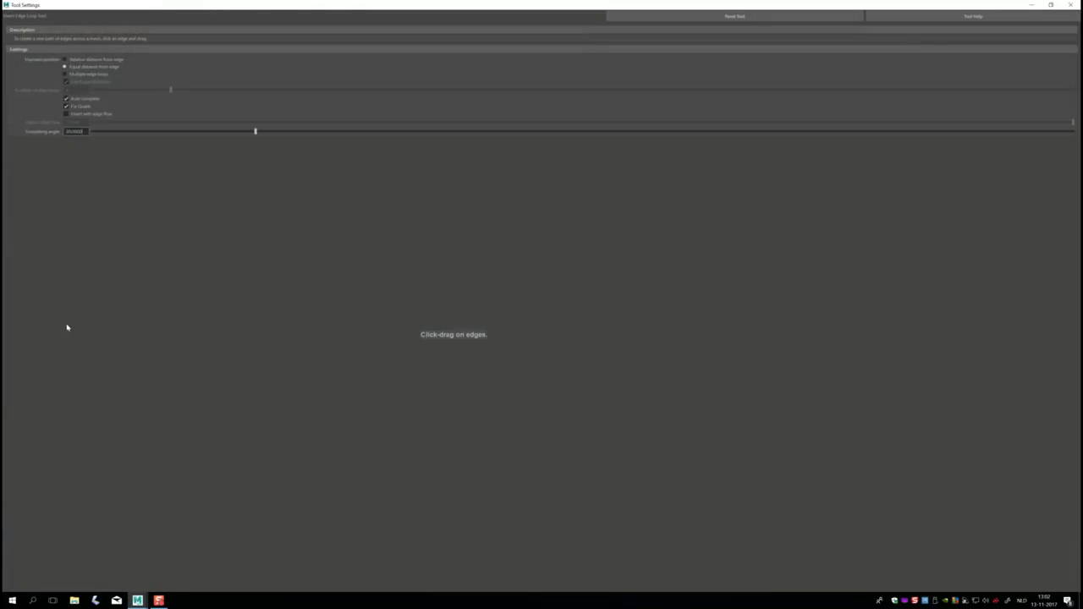
double_click(75, 90)
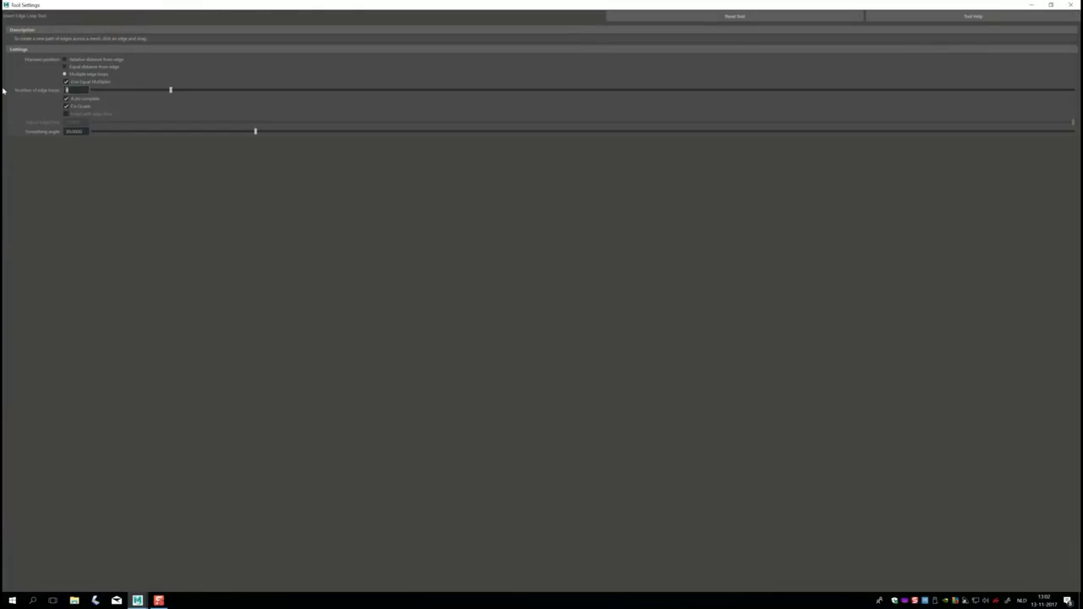
left_click(1031, 5)
Step: Insert edge loops hugging the grooves along the rod, out to its thin end
mouse_move(214, 259)
left_mouse_down("alt")
mouse_move(211, 319)
mouse_move(336, 322)
left_mouse_up("alt")
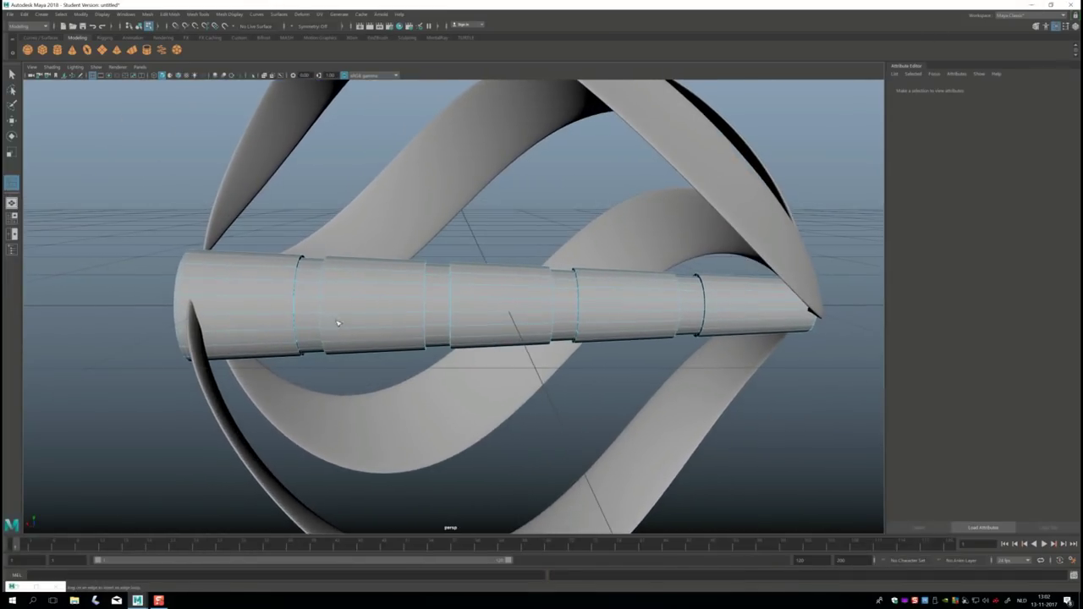
left_click(309, 287)
key("ctrl+z")
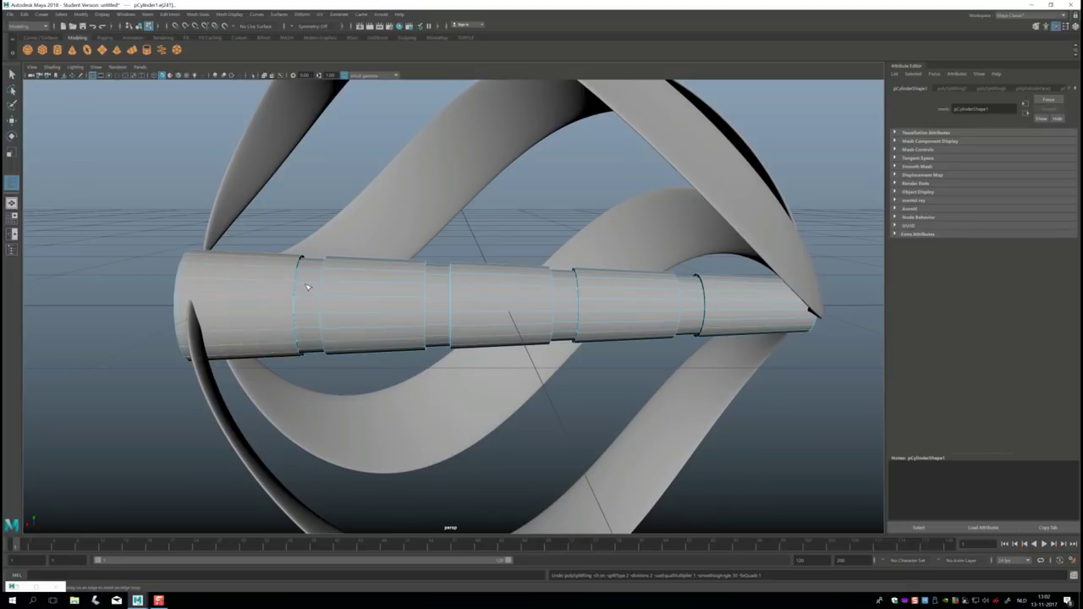
left_click_drag(312, 292, 309, 286, "alt")
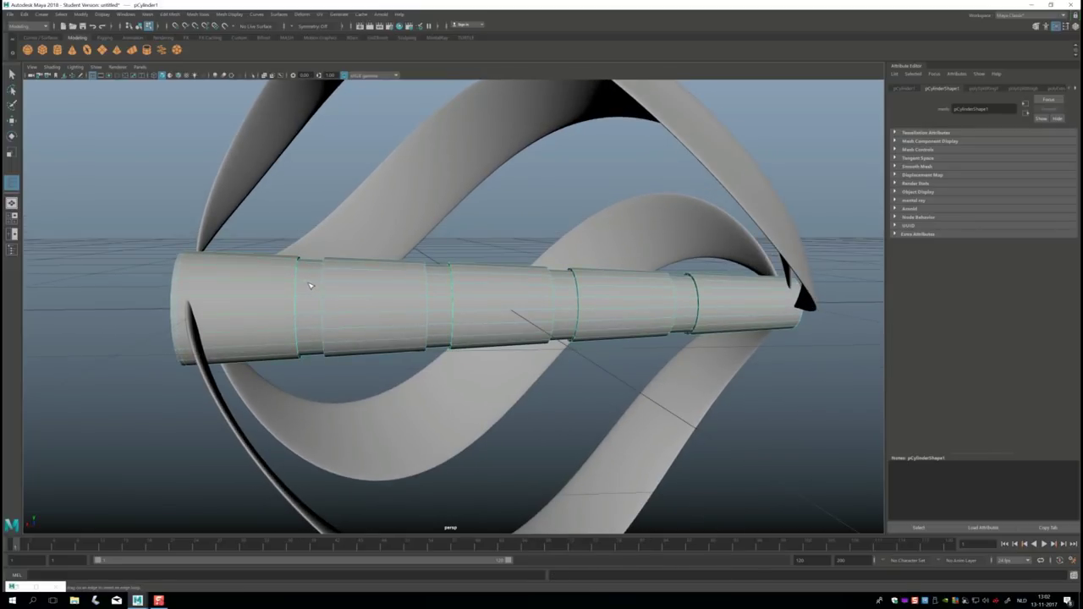
left_click(310, 286)
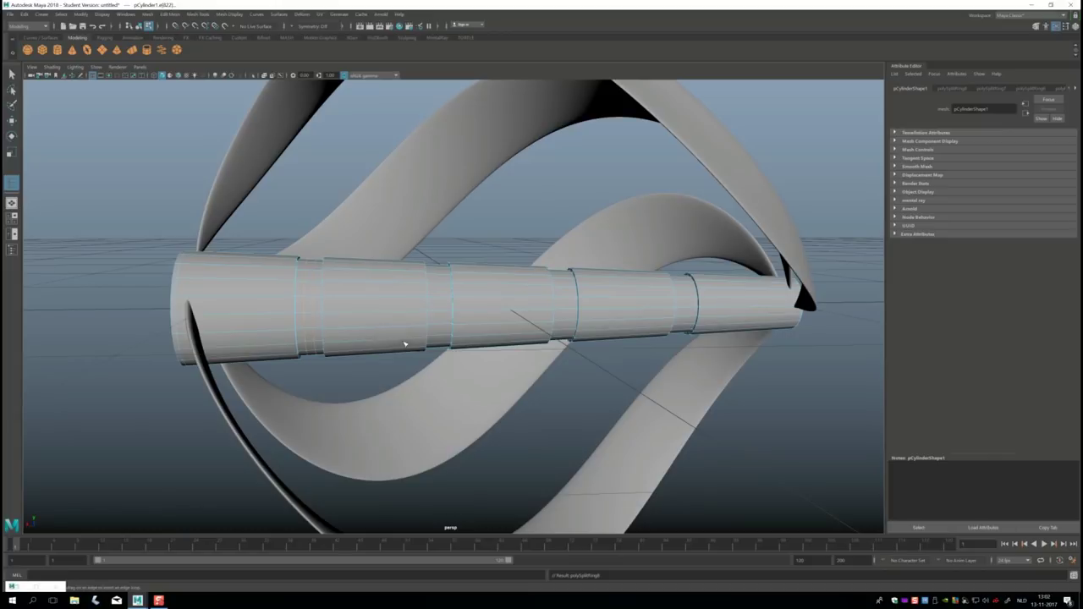
left_click(577, 308)
left_click(692, 292)
Step: Return to Object Mode to work on the whole rod
key("q")
right_click_drag(479, 276, 508, 260)
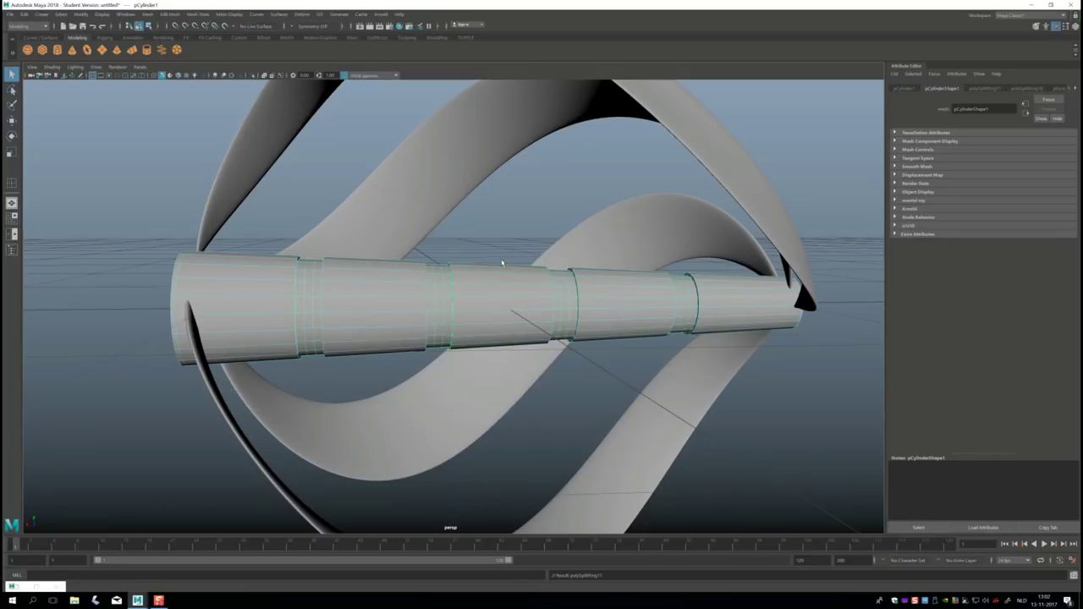
left_click(151, 14)
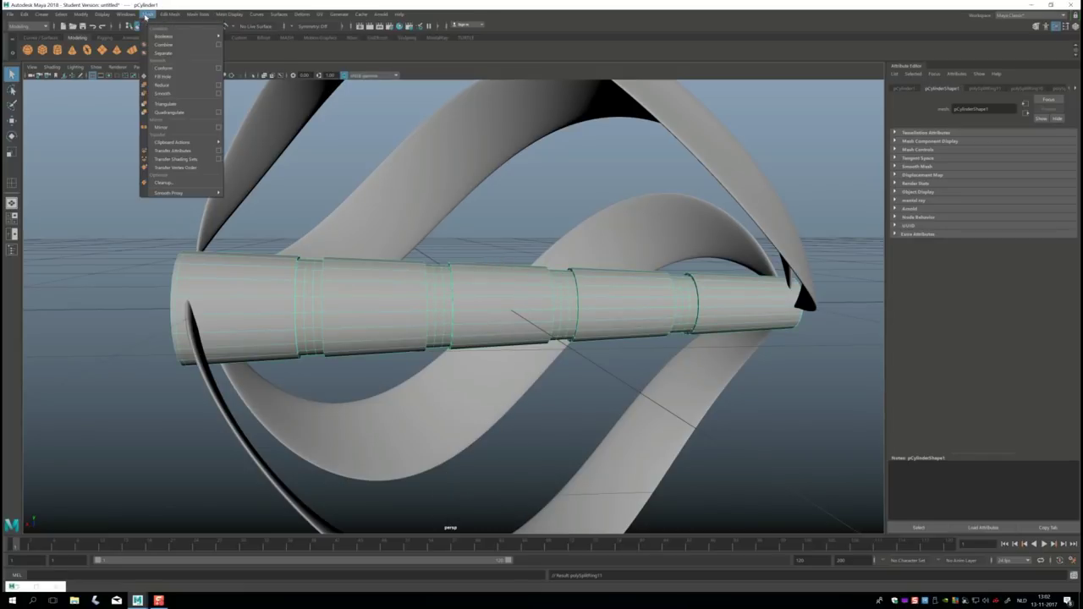
Step: Apply Mesh > Smooth to the grooved rod, then select the ribbon sphere and reframe the view
left_click(181, 94)
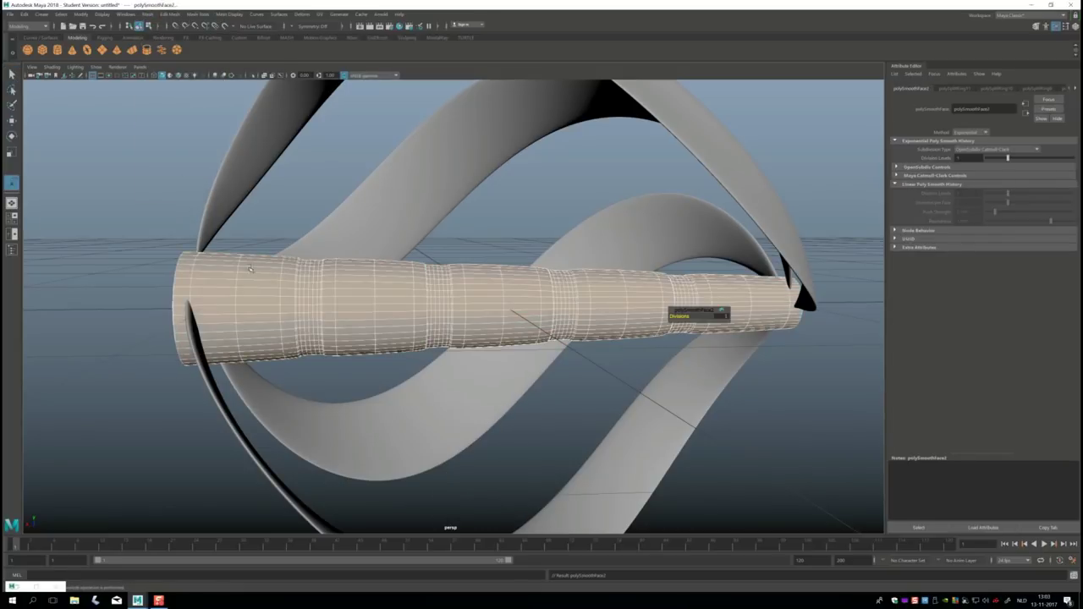
left_click(419, 374)
left_click_drag(419, 373, 440, 364, "alt")
middle_click_drag(474, 378, 313, 330, "alt")
mouse_move(314, 330)
left_mouse_down("alt")
mouse_move(329, 342)
mouse_move(332, 382)
left_mouse_up("alt")
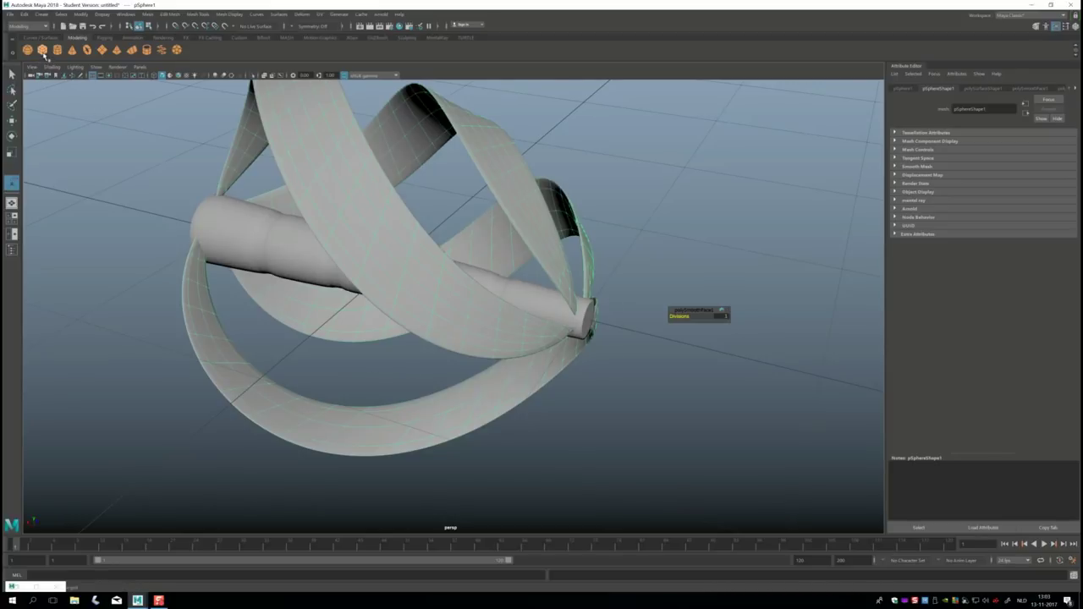
Step: Create a polygon sphere, rotate it slightly and move it away from the ribbon
left_click(43, 51)
scroll(414, 320, "down", 2)
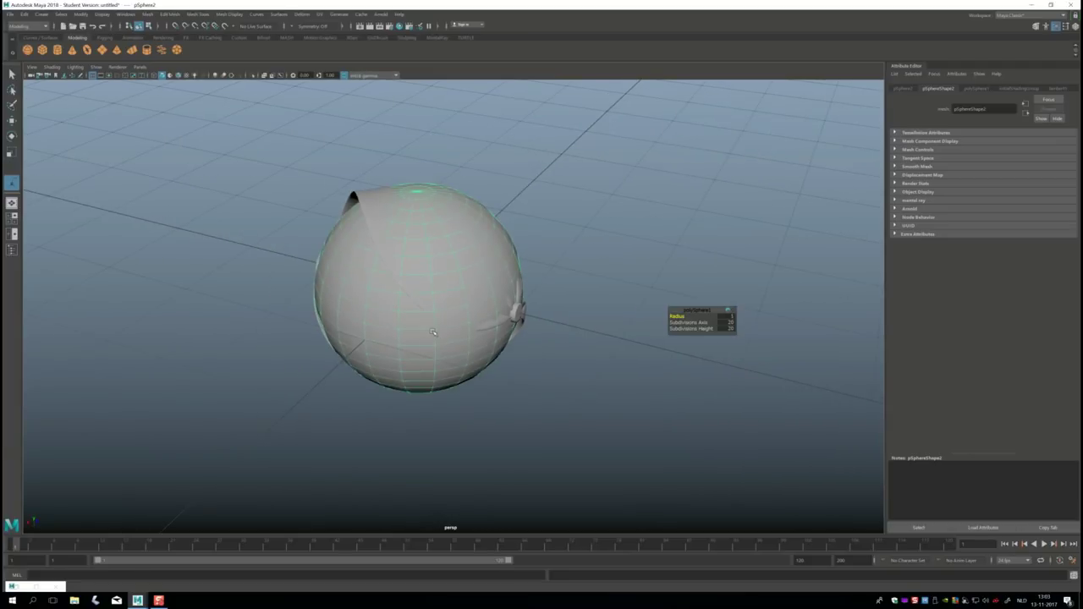
key("e")
left_click_drag(433, 262, 456, 296)
key("w")
left_click_drag(381, 280, 631, 342)
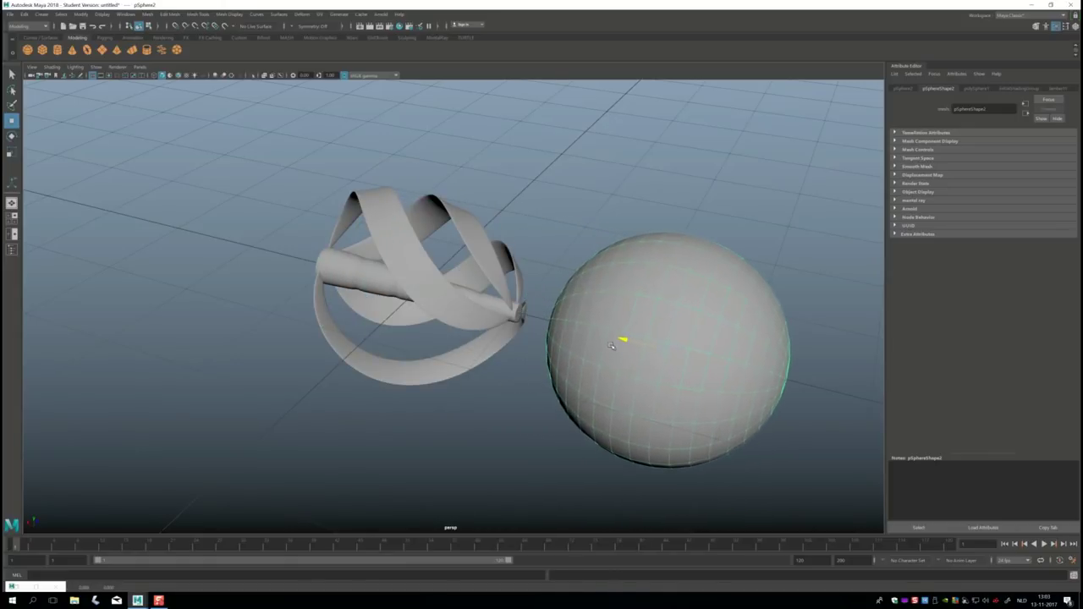
Step: Lower the sphere's Subdivisions Axis and Height in polySphere1 so it becomes faceted
left_click(975, 89)
left_click(965, 152)
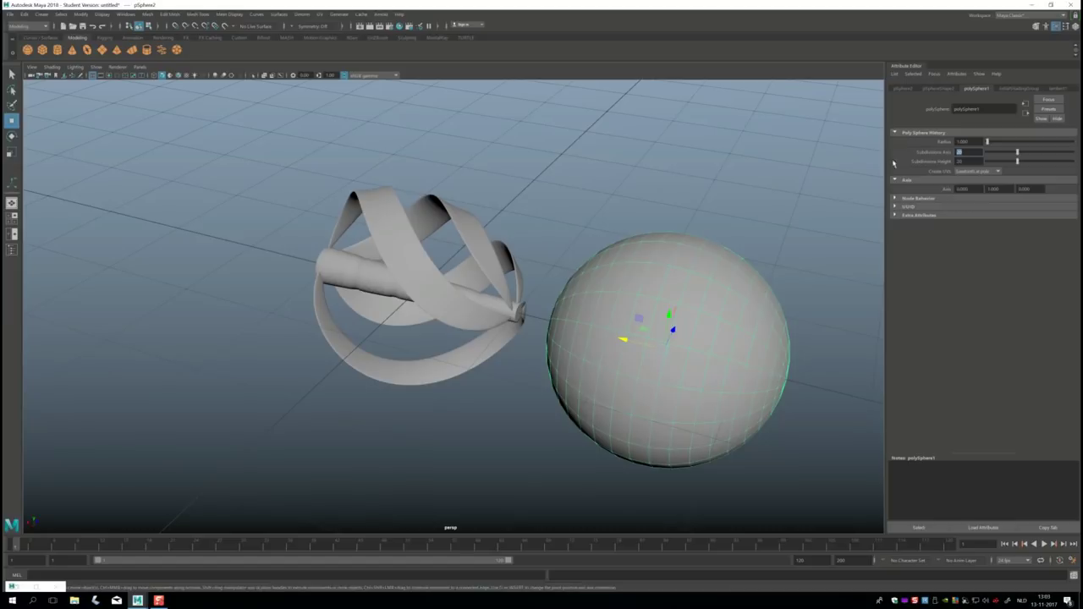
type("8")
left_click(972, 162)
type("8")
key("Return")
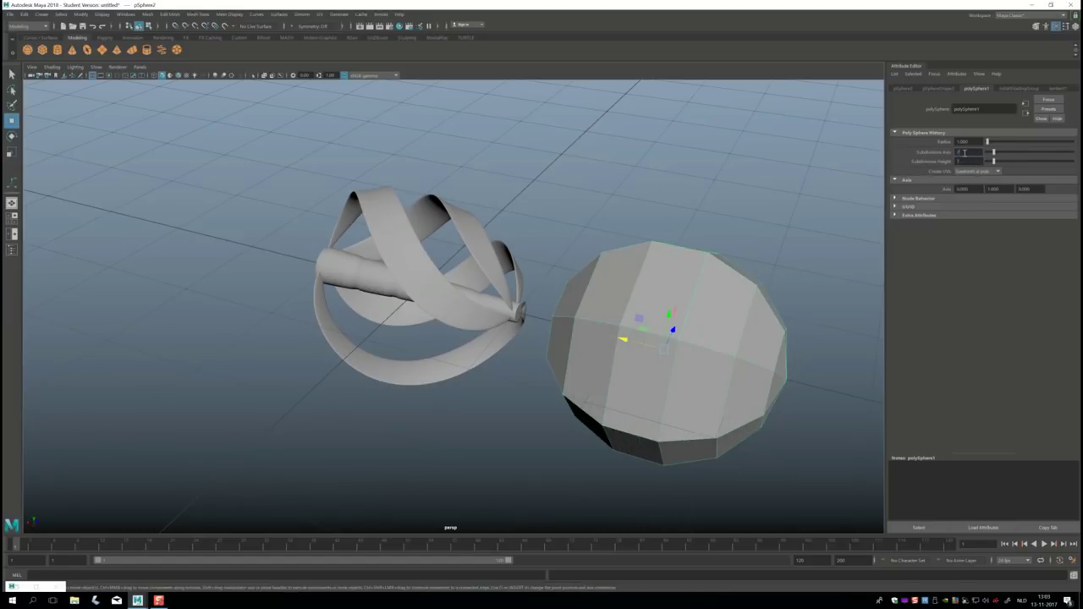
scroll(751, 273, "down", 2)
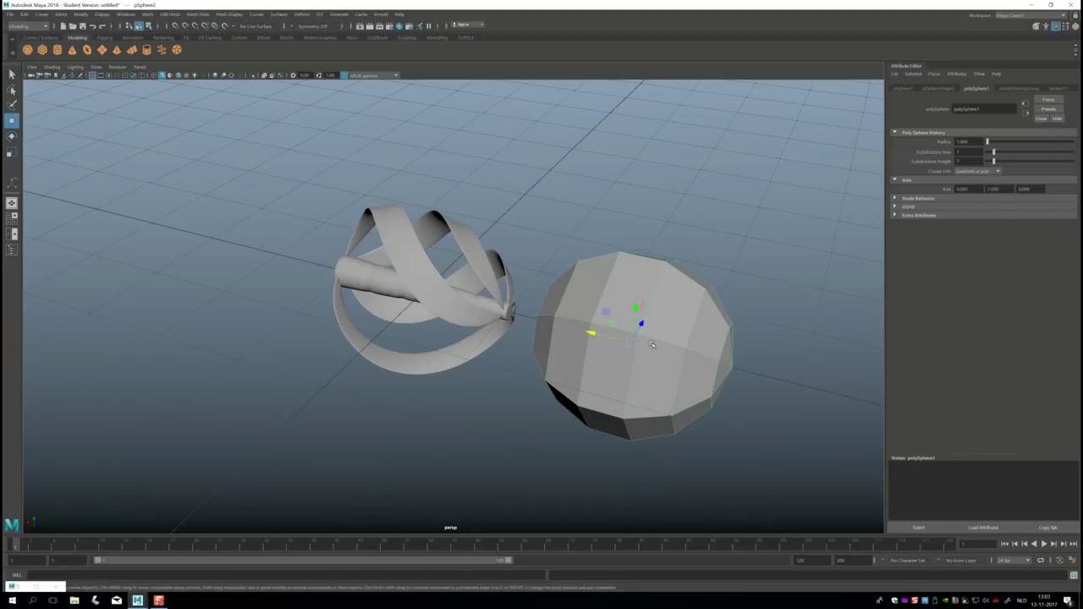
Step: Scale the sphere down and move it to the rod's end as a knob
key("r")
left_click_drag(630, 342, 505, 360)
key("w")
left_click_drag(586, 335, 489, 308)
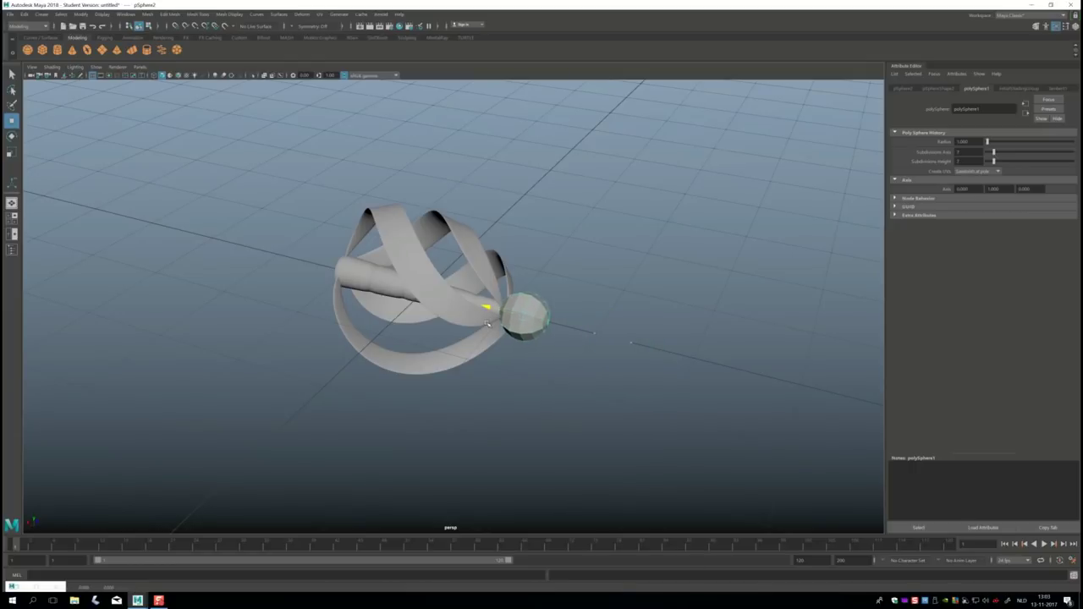
key("f")
left_click_drag(528, 391, 555, 381, "alt")
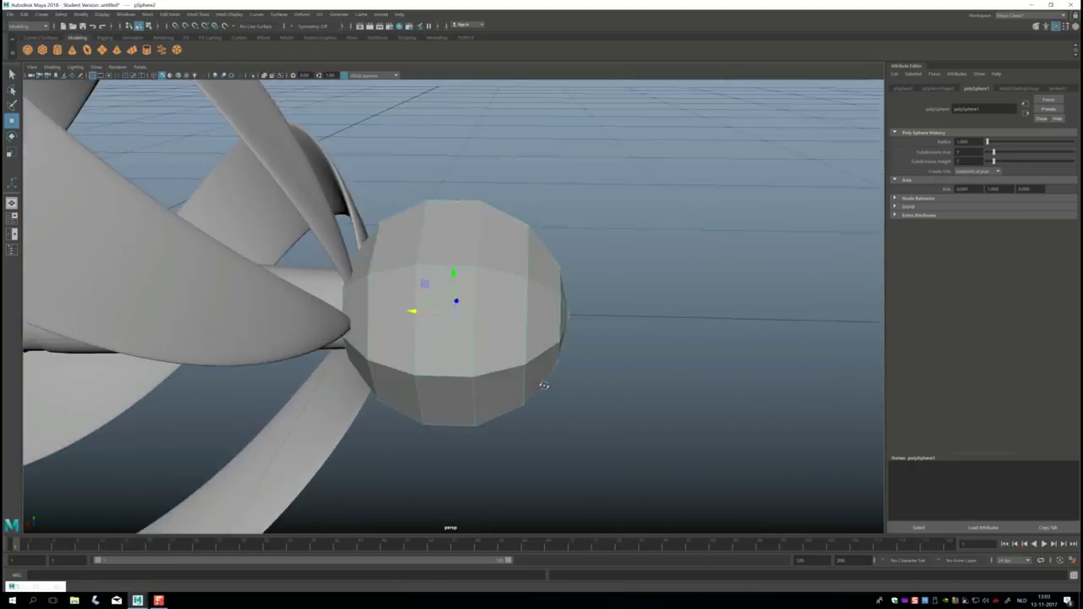
Step: Select a face on the knob sphere and delete it, opening a hole toward the rod
left_click_drag(407, 310, 492, 339, "alt")
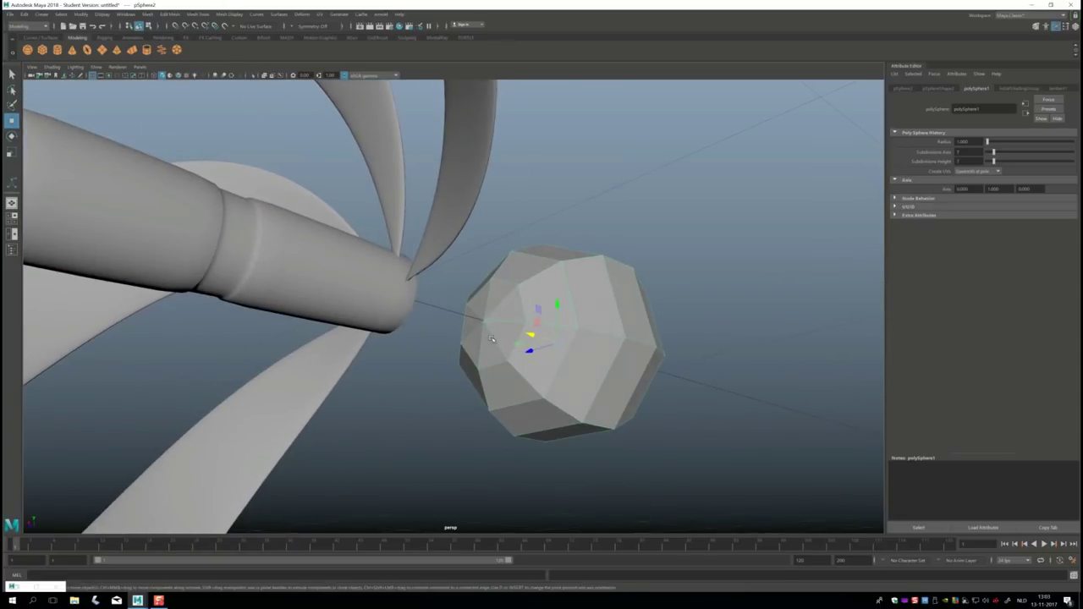
right_click_drag(492, 299, 491, 302)
left_click(491, 302)
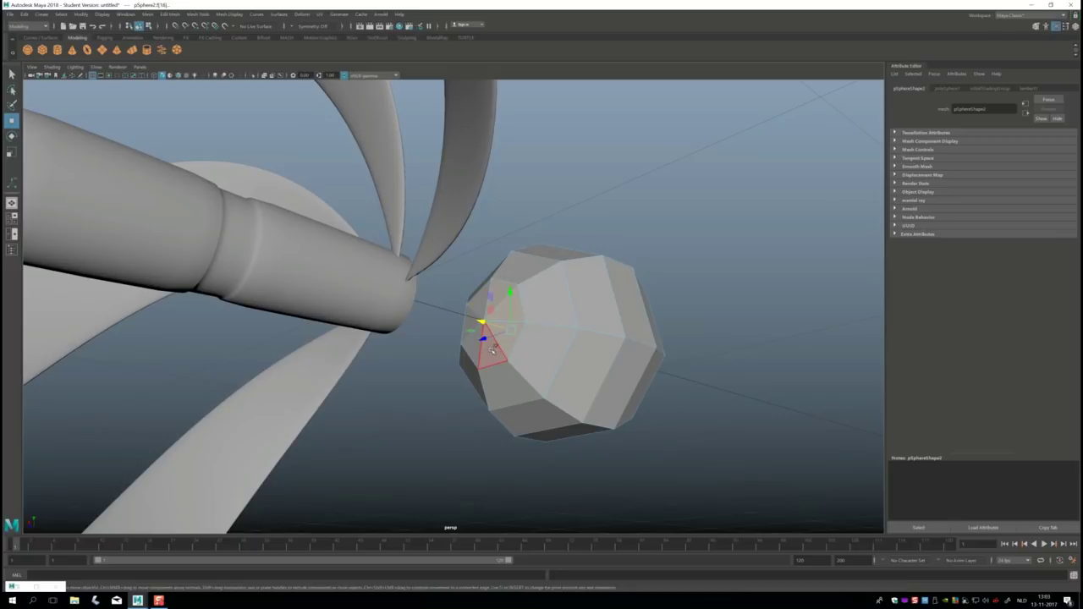
mouse_move(470, 364)
left_mouse_down("alt")
mouse_move(485, 366)
mouse_move(446, 352)
mouse_move(452, 328)
left_mouse_up("alt")
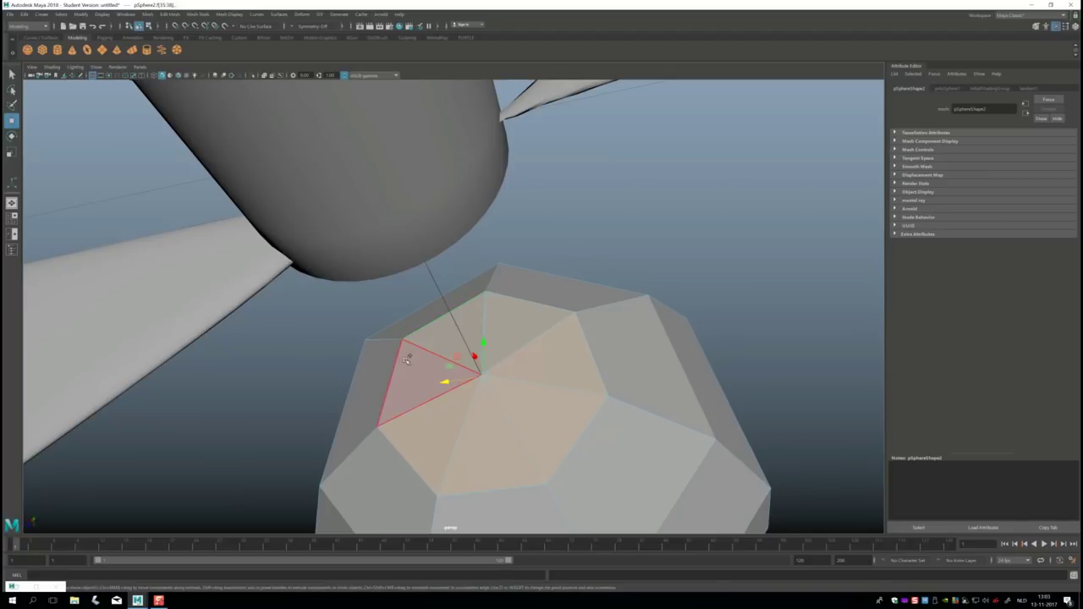
left_click_drag(453, 328, 479, 396, "alt")
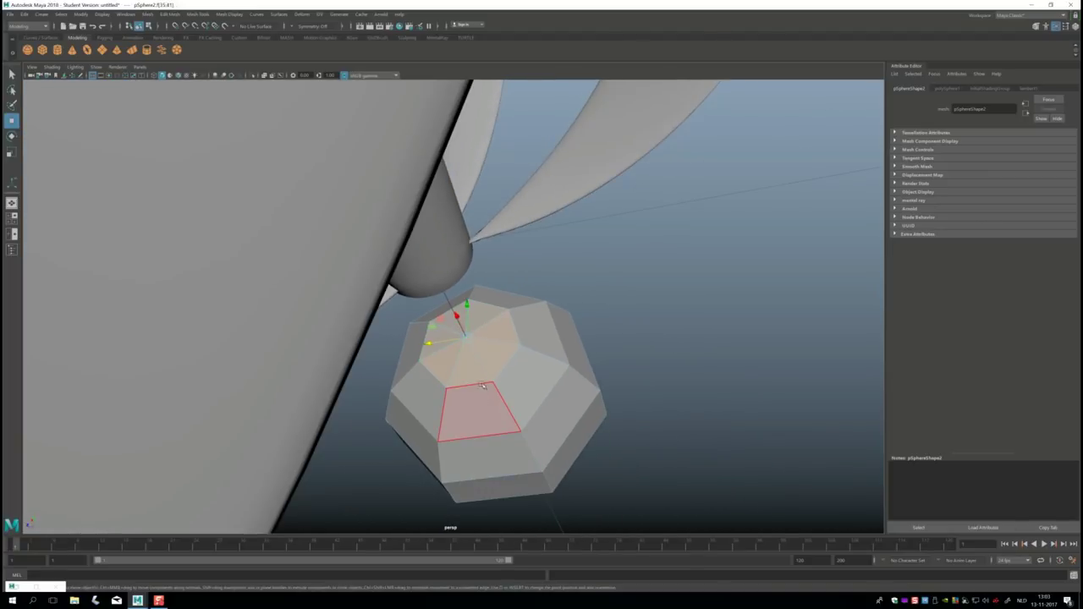
key("4")
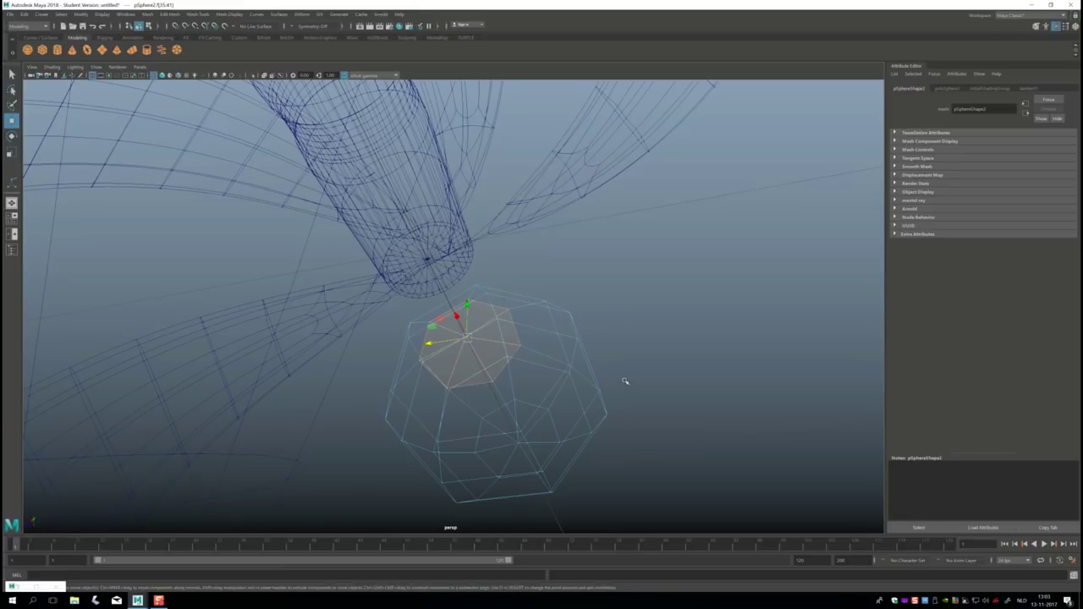
key("5")
key("Delete")
mouse_move(634, 356)
left_mouse_down("alt")
mouse_move(595, 367)
mouse_move(564, 356)
left_mouse_up("alt")
right_click(483, 283)
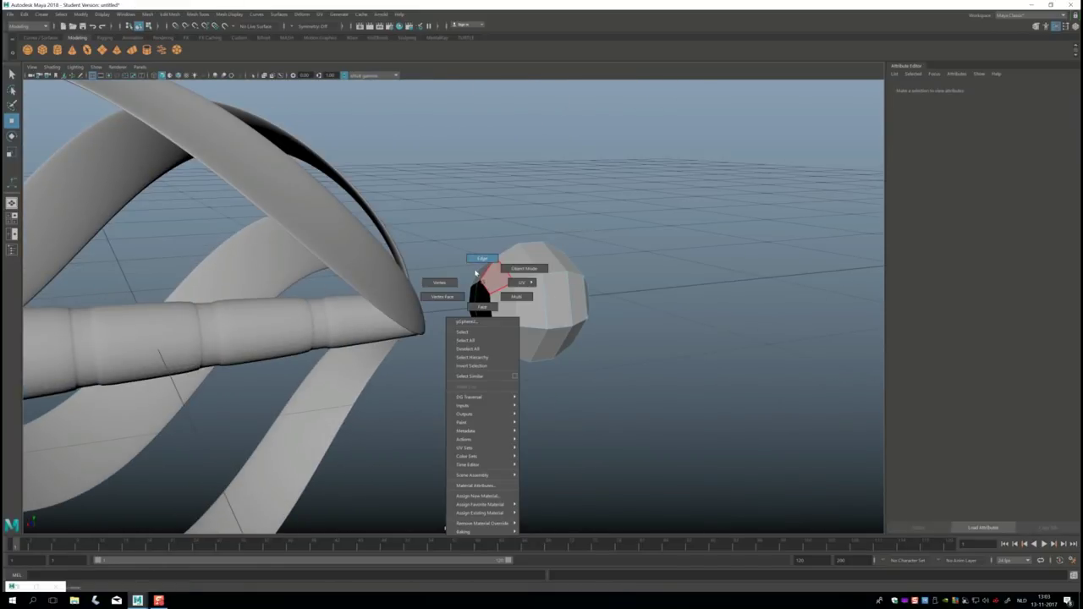
Step: Extrude the hole's border edges and scale the rim inward to narrow the opening
scroll(487, 295, "up", 3)
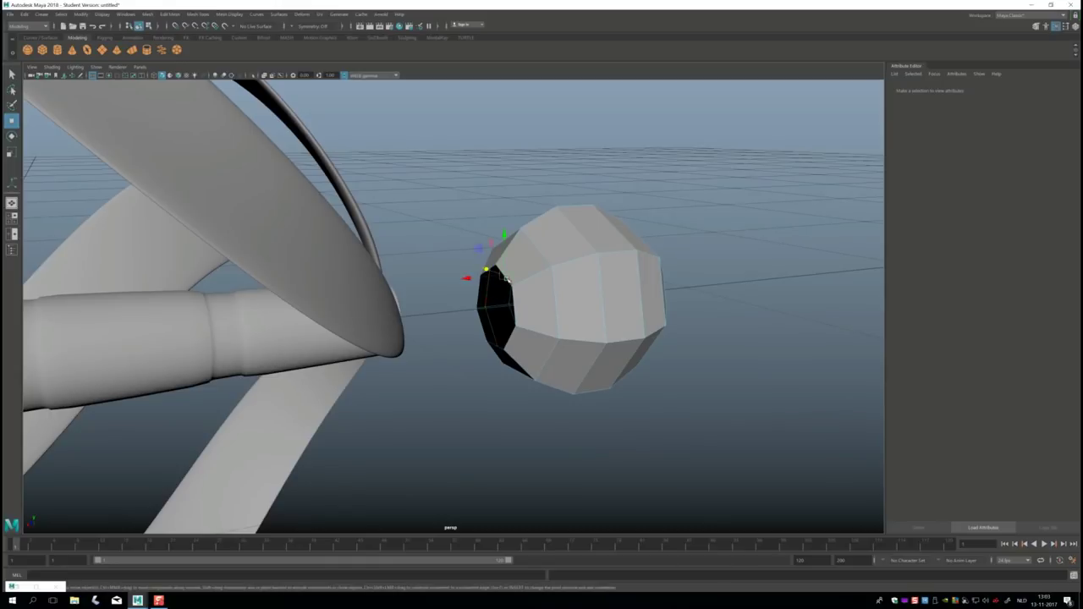
left_click(506, 279)
key("ctrl+e")
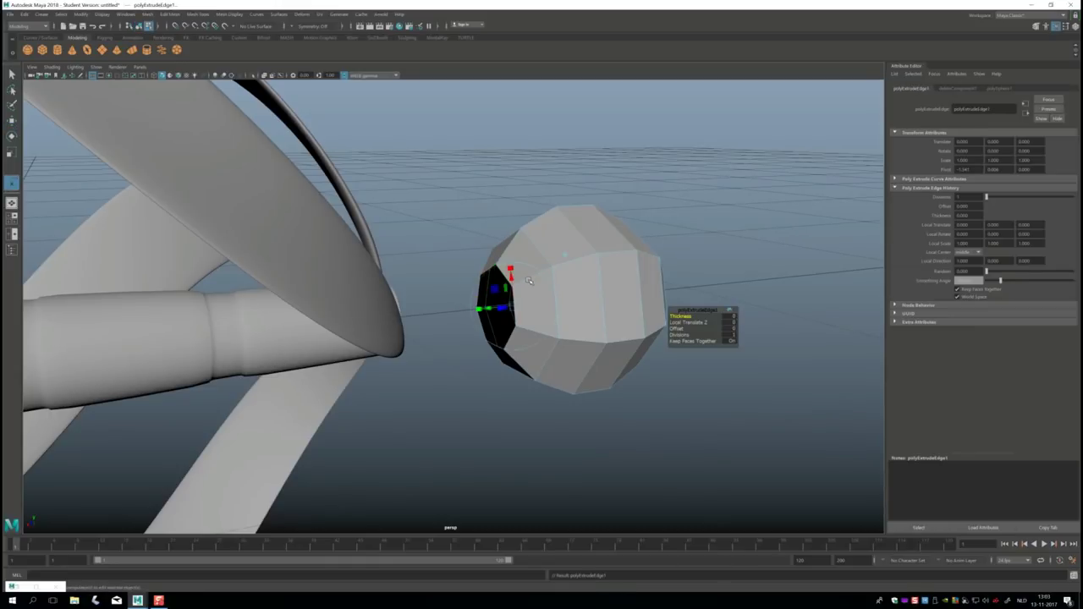
left_click_drag(495, 304, 472, 313)
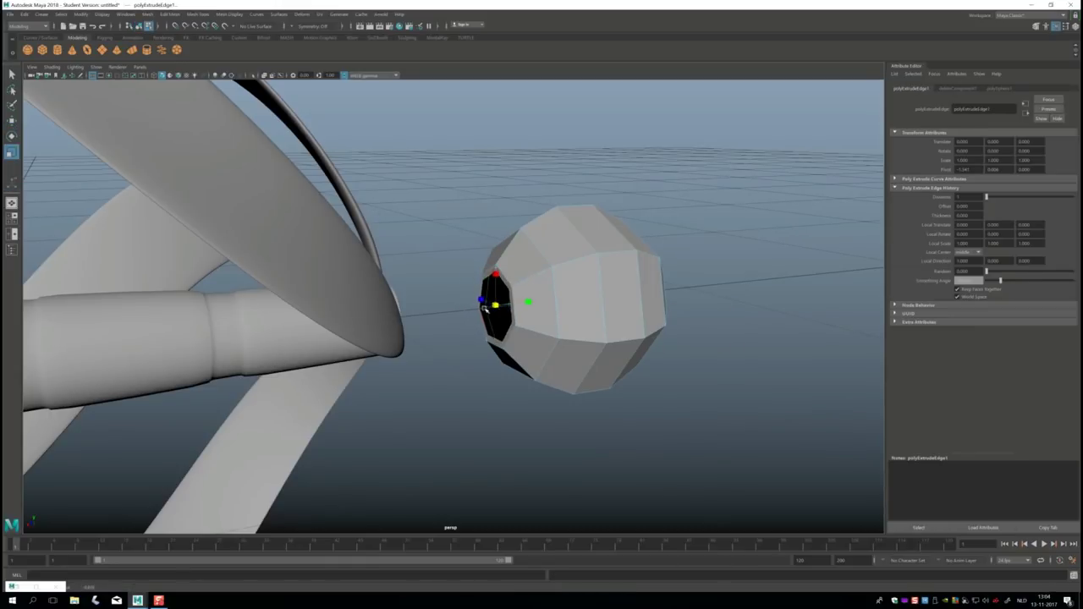
Step: Back in Object Mode, slide the knob sphere against the rod's end
right_click_drag(562, 239, 596, 236)
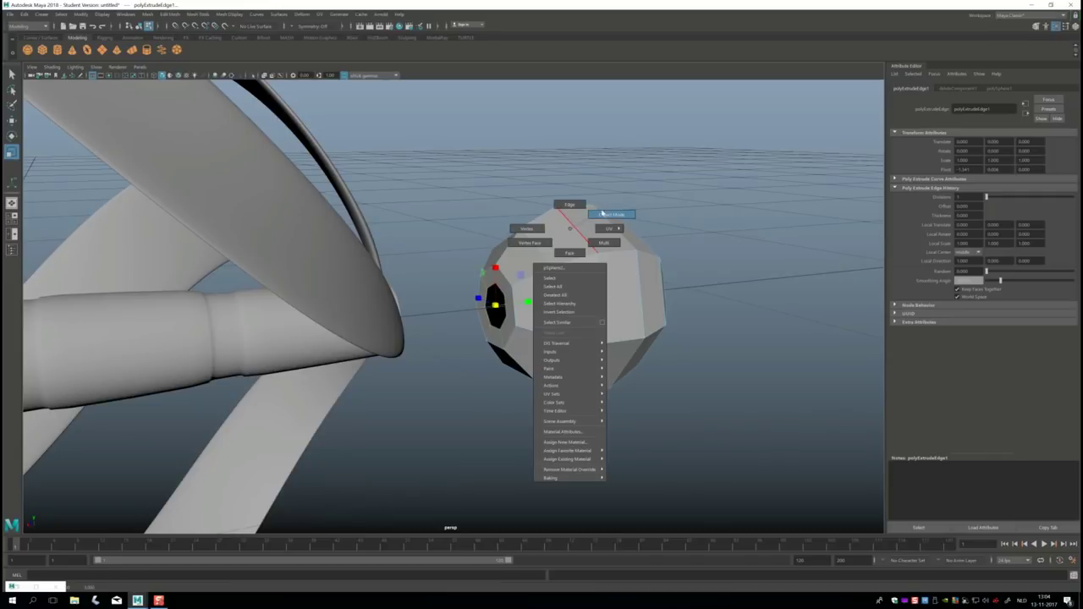
key("w")
mouse_move(594, 356)
left_mouse_down("alt")
mouse_move(555, 315)
mouse_move(440, 333)
mouse_move(550, 428)
mouse_move(476, 426)
mouse_move(477, 407)
mouse_move(513, 407)
mouse_move(496, 415)
mouse_move(505, 412)
left_mouse_up("alt")
scroll(475, 414, "down", 5)
scroll(474, 416, "down", 3)
scroll(505, 411, "up", 5)
right_click(502, 294)
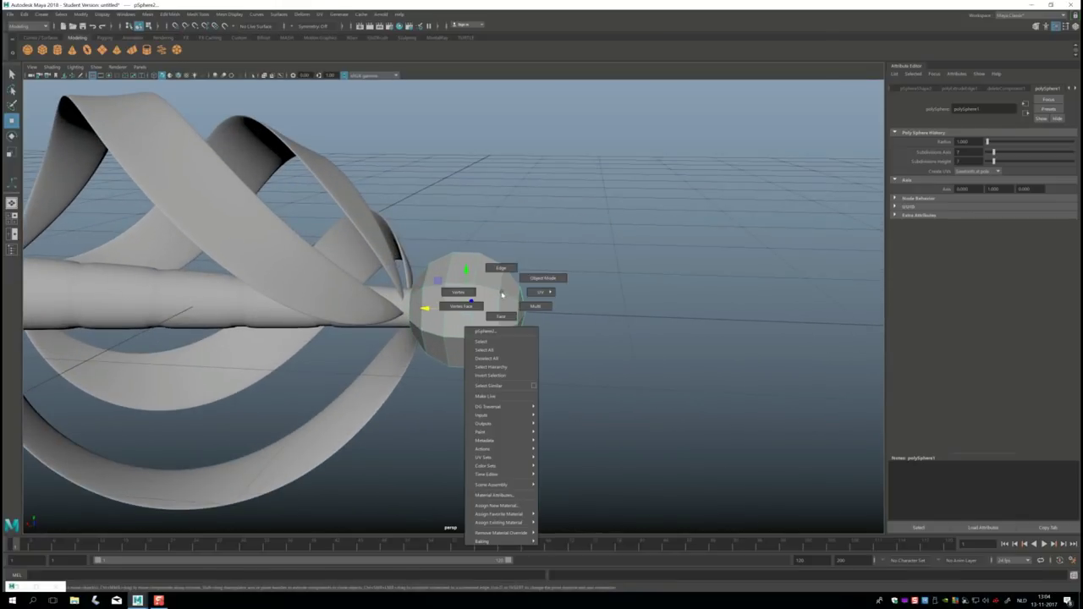
Step: Scale the knob sphere down and butt it snugly against the rod's end
left_click(504, 307)
key("r")
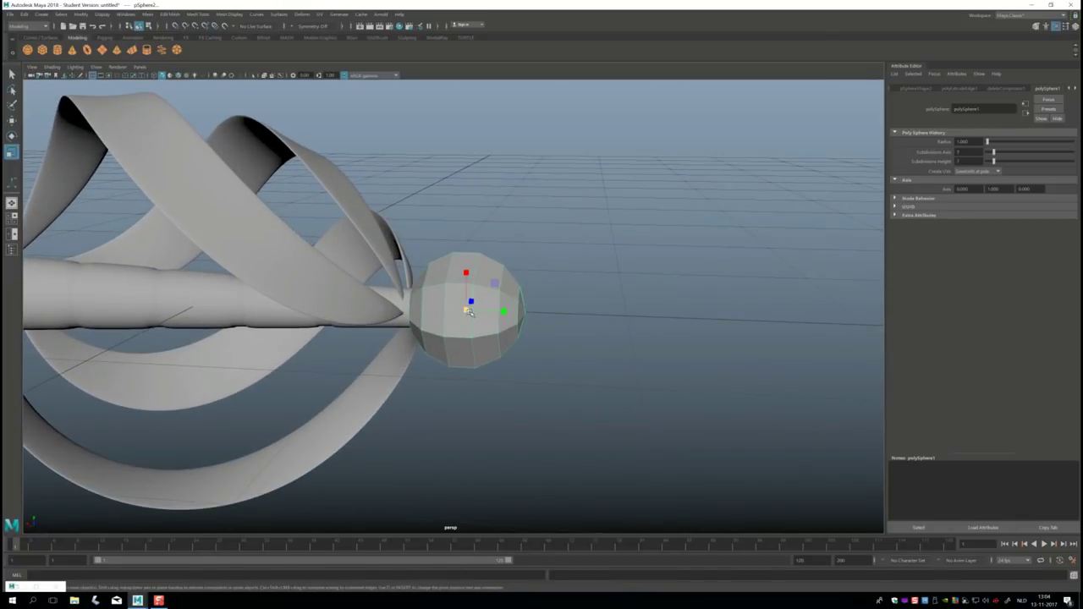
left_click_drag(467, 308, 439, 323)
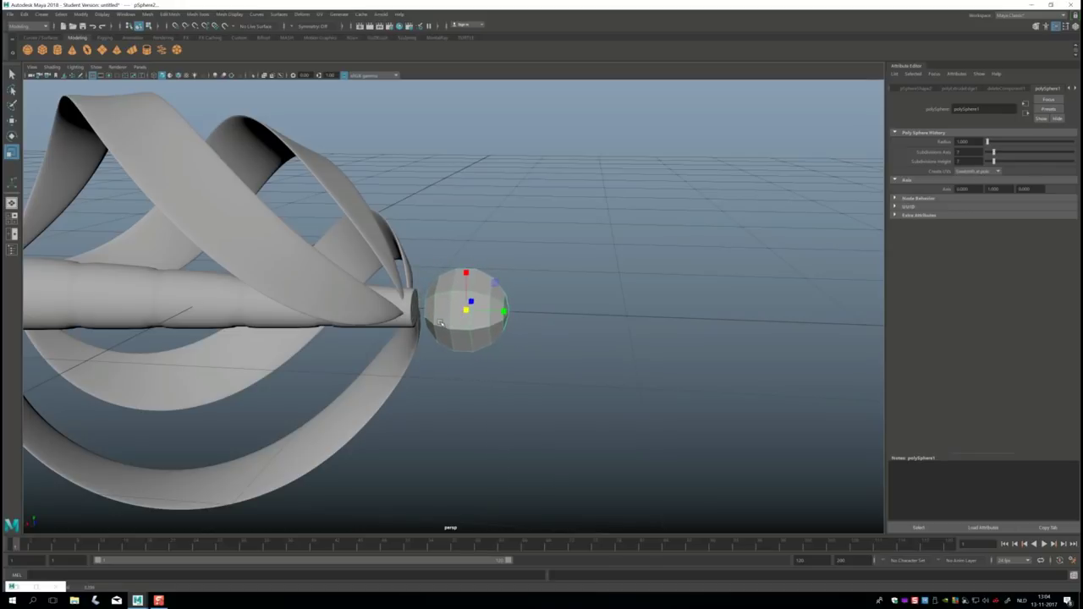
key("w")
middle_click_drag(429, 310, 412, 311)
Step: Select a vertex on the knob's outer tip in preparation for a bevel
mouse_move(480, 333)
right_mouse_down("alt")
mouse_move(491, 350)
mouse_move(537, 370)
right_mouse_up("alt")
mouse_move(536, 369)
left_mouse_down("alt")
mouse_move(564, 380)
mouse_move(529, 336)
left_mouse_up("alt")
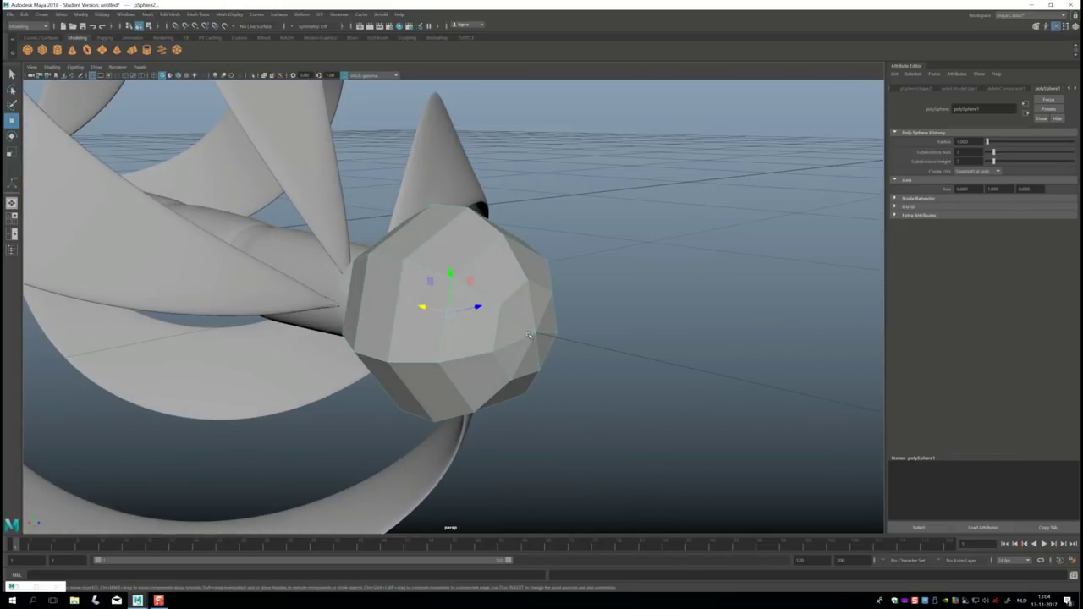
right_click_drag(533, 336, 531, 310, "shift")
left_click(536, 334)
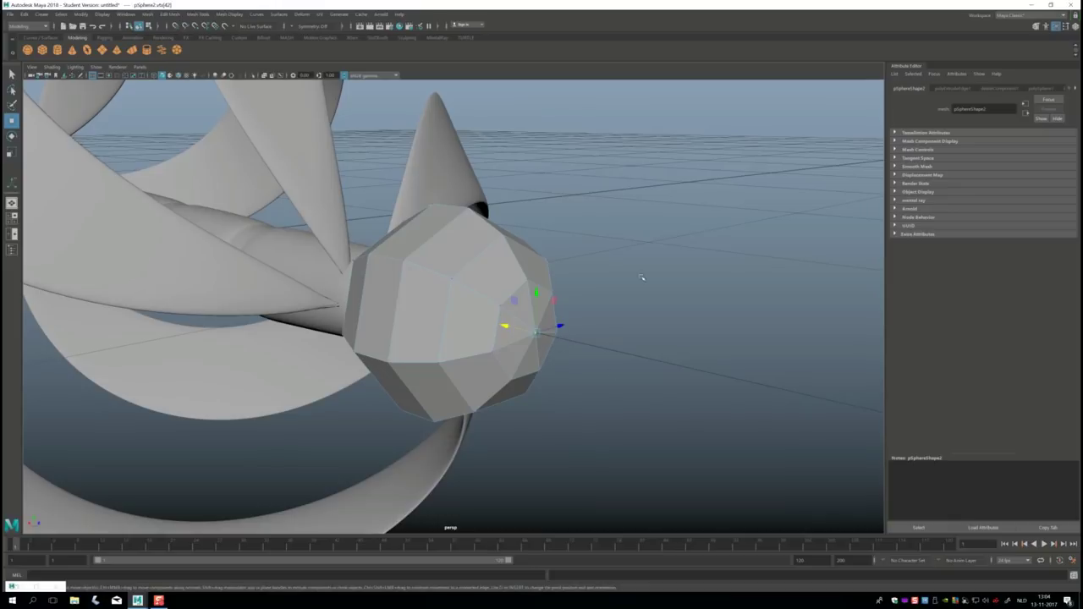
left_click(203, 15)
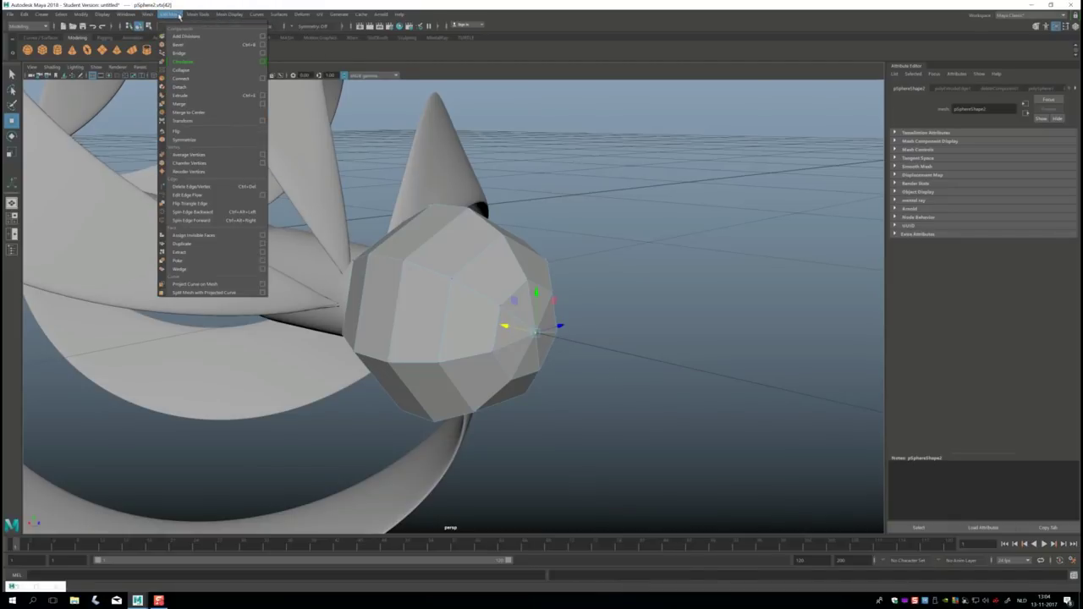
Step: Chamfer the selected tip vertex into a flat facet
mouse_move(170, 14)
left_click(206, 165)
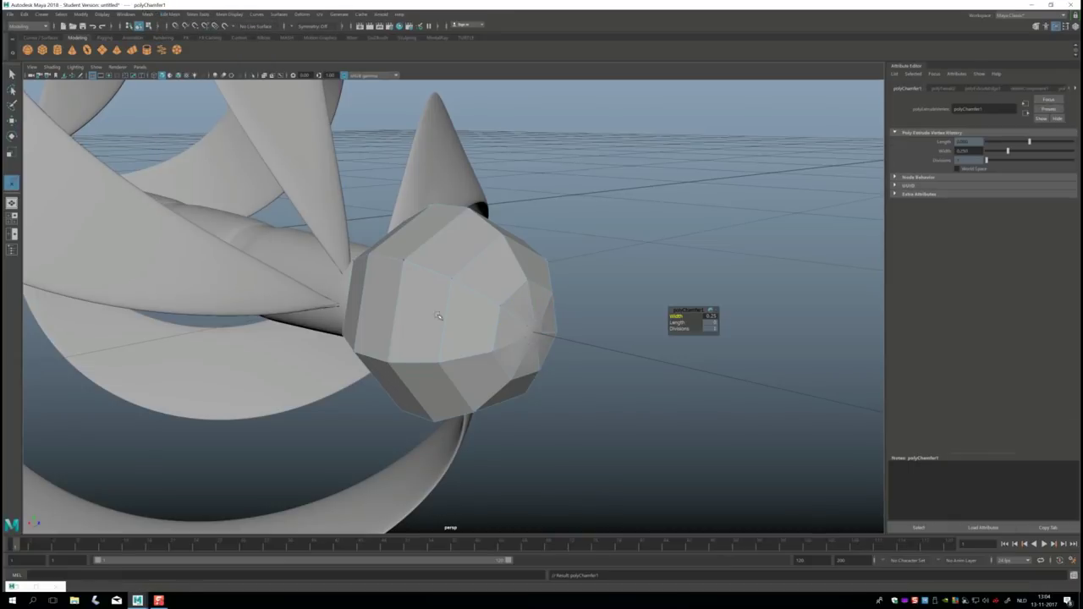
scroll(576, 377, "up", 3)
left_click_drag(541, 364, 576, 378, "alt")
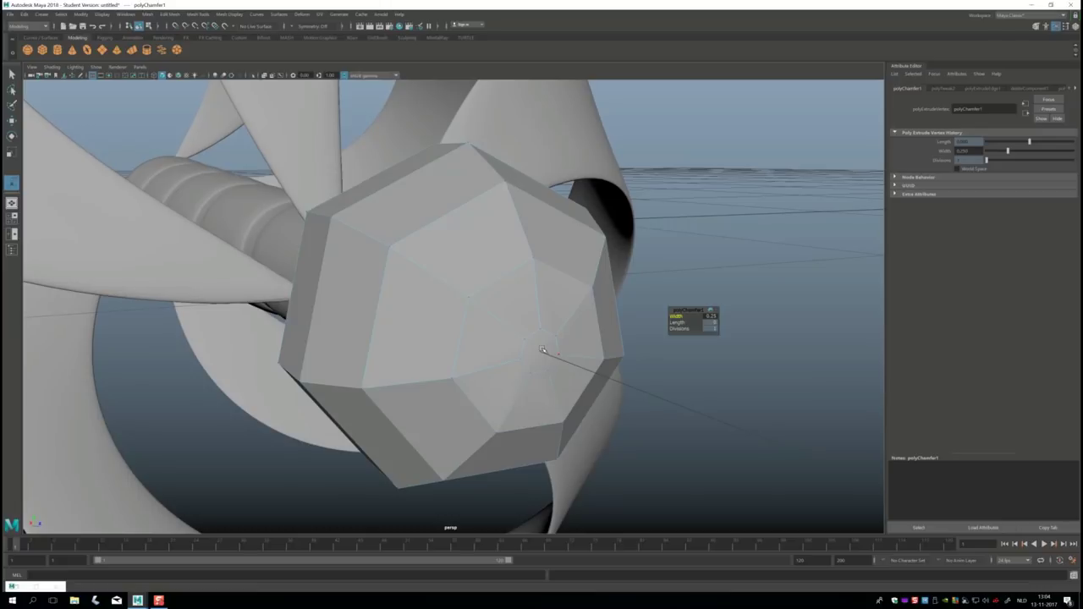
Step: Extrude the chamfer face and pull it outward into a small nub
right_click_drag(543, 349, 542, 375)
left_click(637, 372)
key("ctrl+e")
key("w")
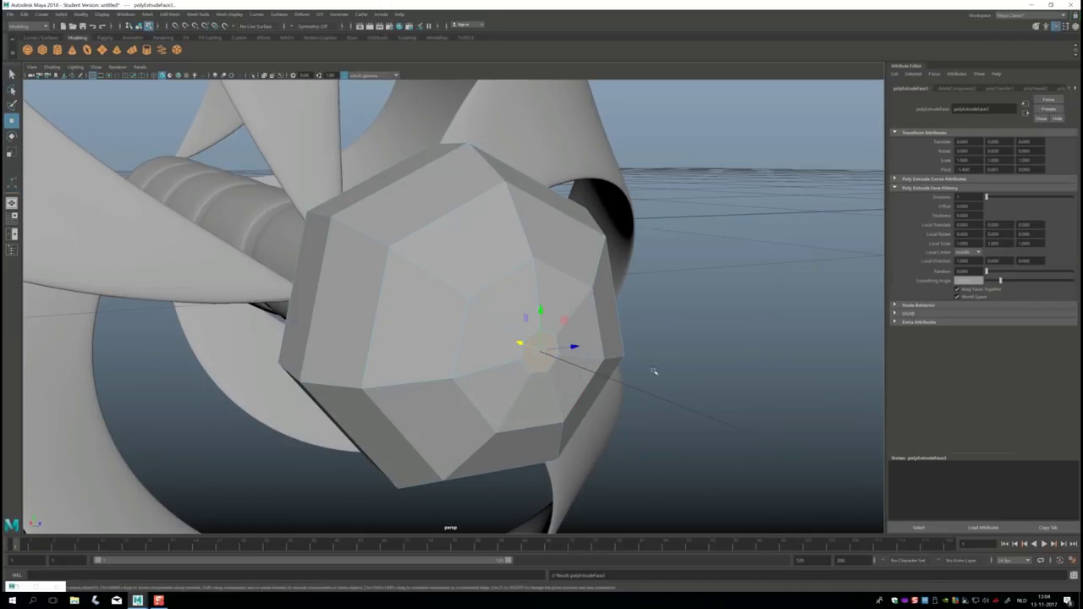
left_click_drag(522, 343, 529, 351)
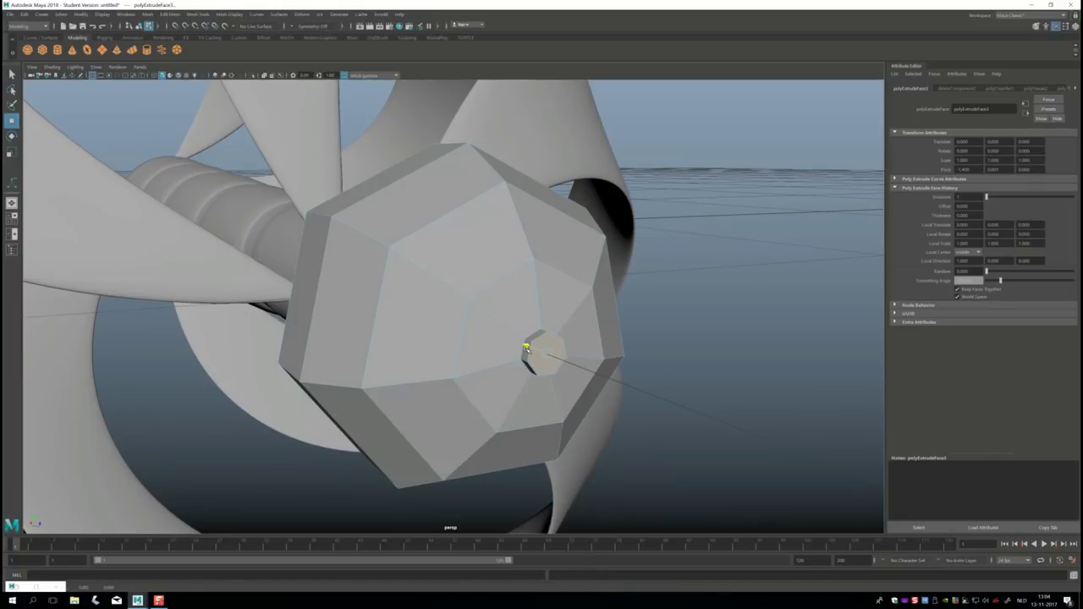
key("r")
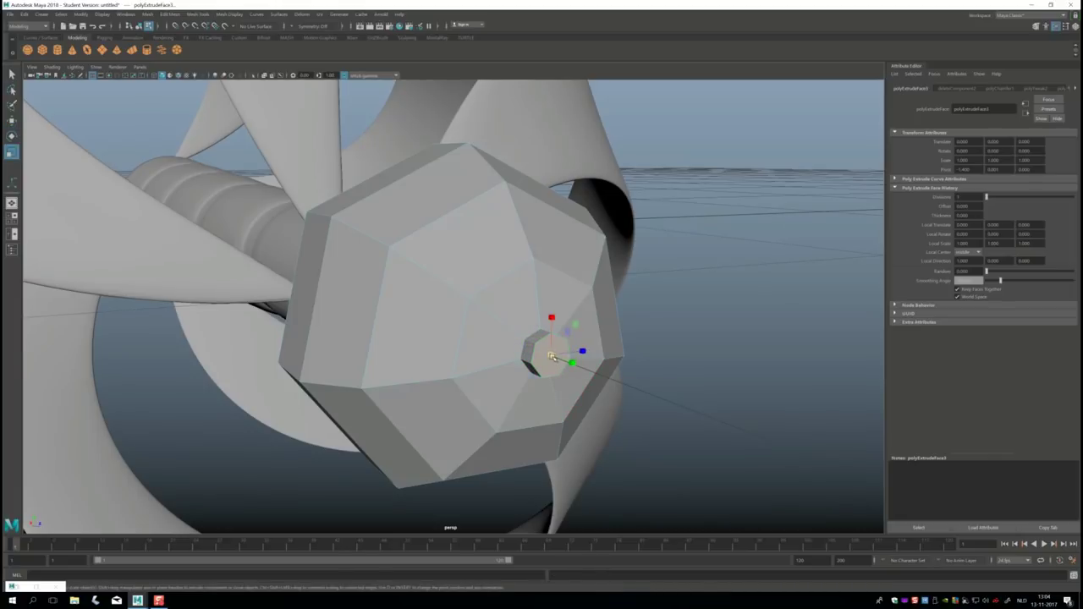
mouse_move(549, 359)
left_mouse_down("alt")
mouse_move(629, 377)
mouse_move(665, 412)
mouse_move(656, 403)
left_mouse_up("alt")
Step: Return to Object Mode and bring up the Mesh > Cleanup options
left_click(669, 387)
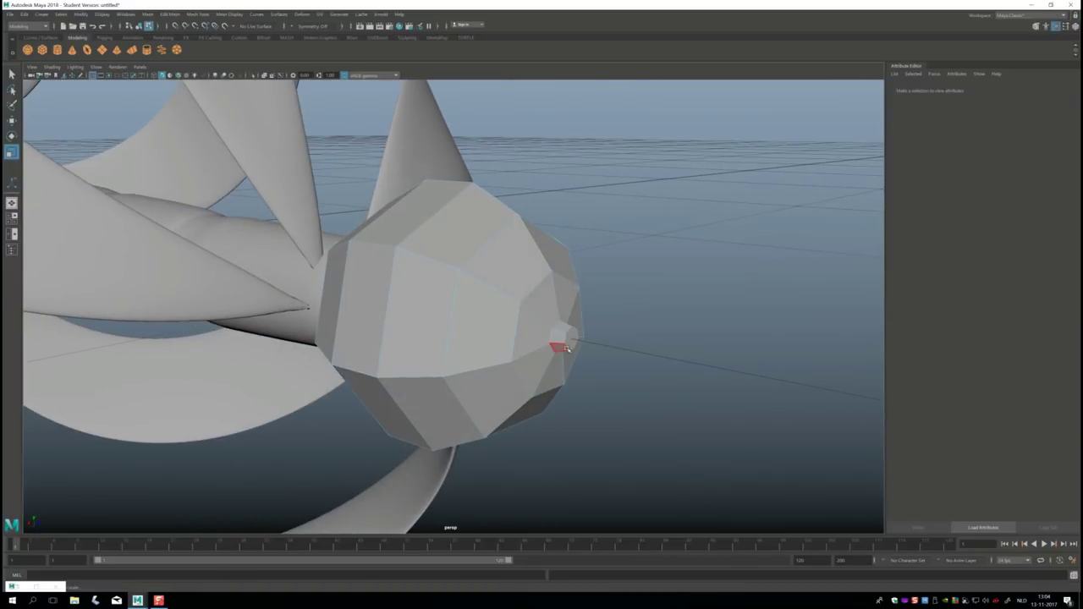
mouse_move(456, 277)
right_mouse_down()
mouse_move(483, 265)
mouse_move(472, 262)
right_mouse_up()
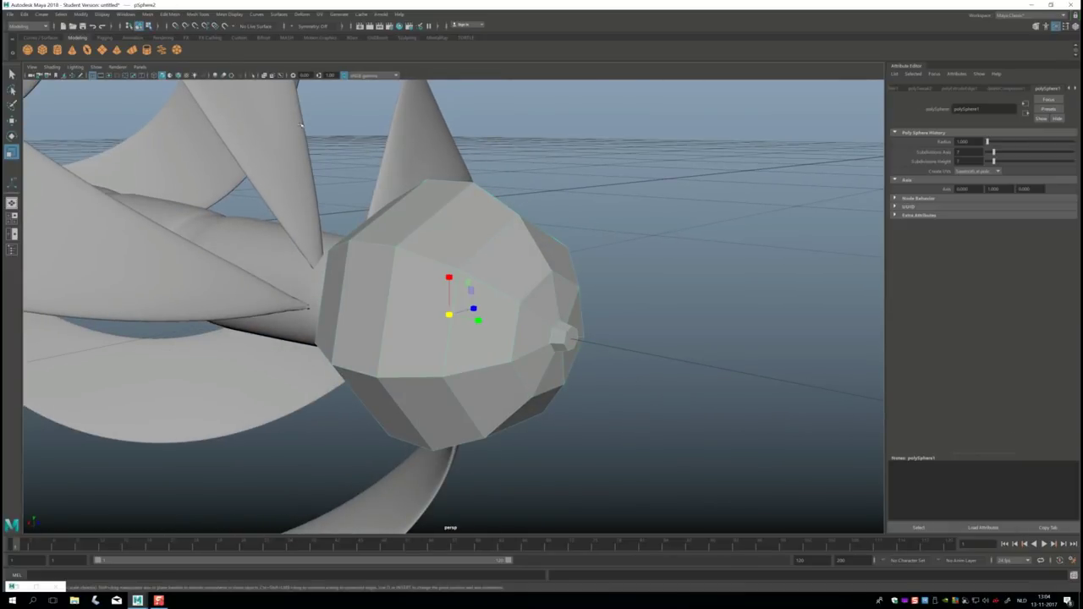
left_click(148, 14)
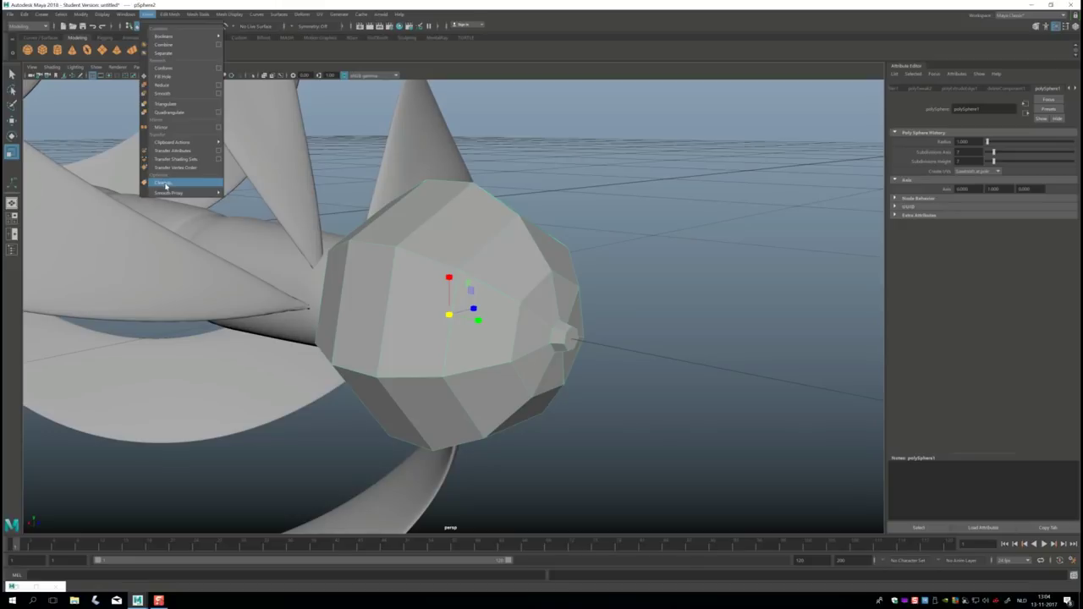
left_click(219, 183)
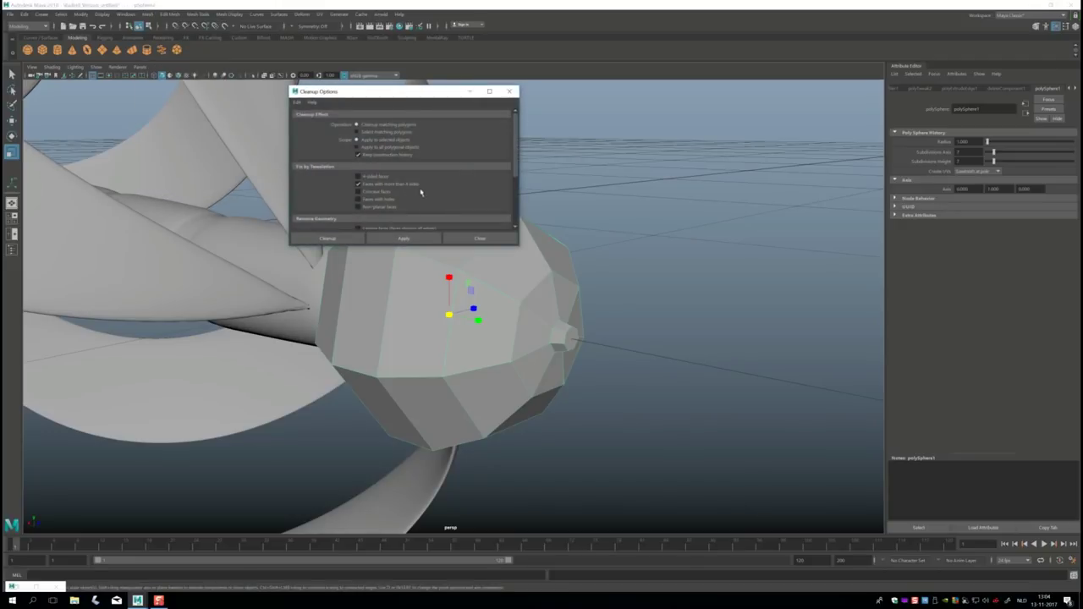
Step: Run Cleanup on the knob, then apply Mesh Display > Harden Edge to it
left_click(337, 242)
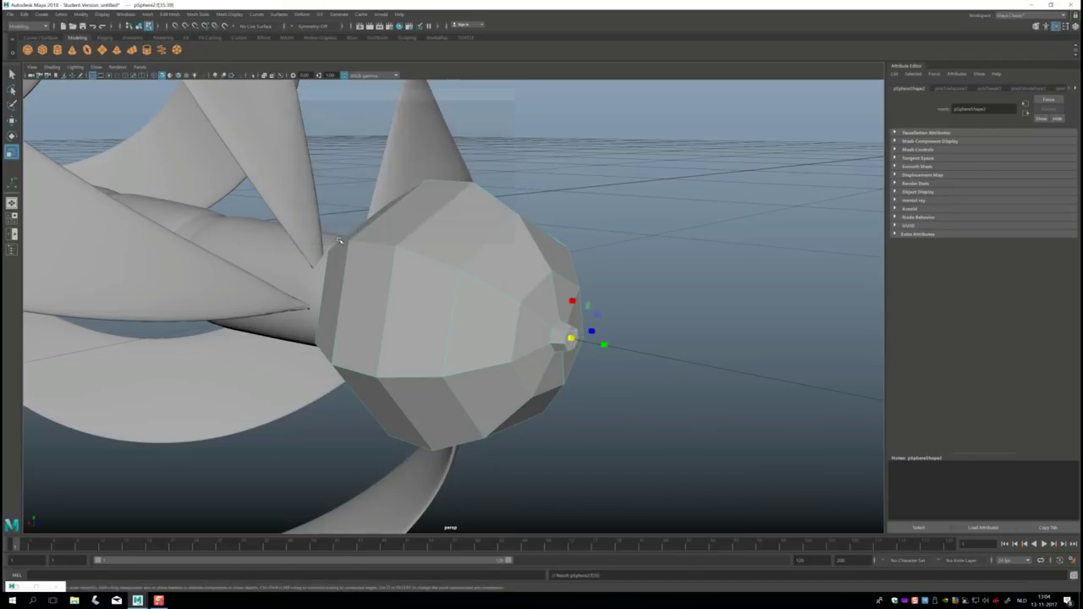
right_click_drag(507, 252, 534, 242)
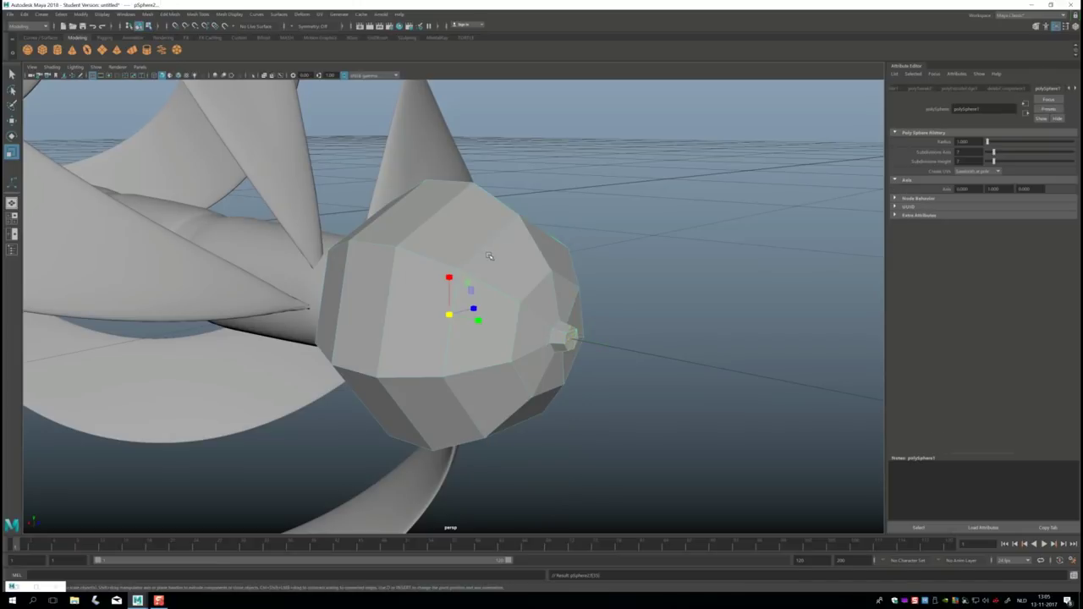
left_click(278, 14)
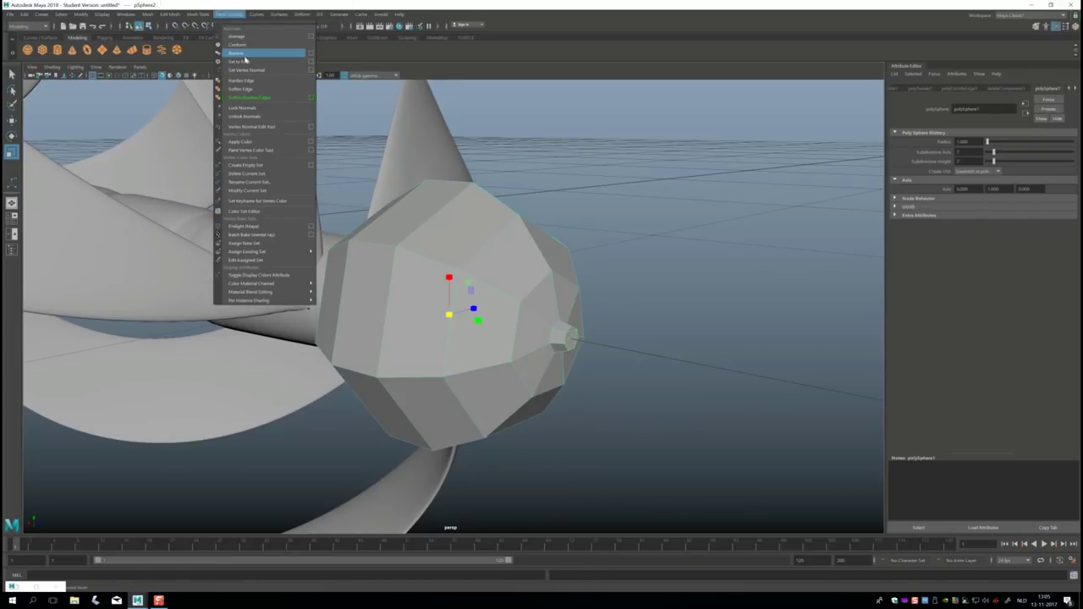
left_click(254, 81)
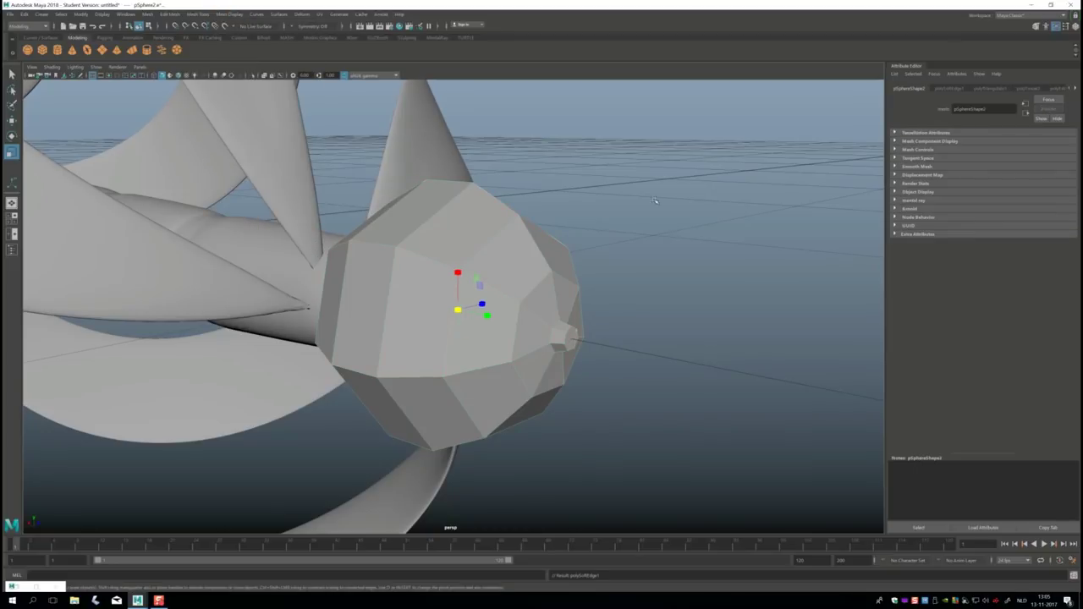
Step: Deselect everything and pull back to view the whole model along the rod
left_click(779, 209)
scroll(623, 225, "down", 3)
left_click_drag(624, 225, 618, 235, "alt")
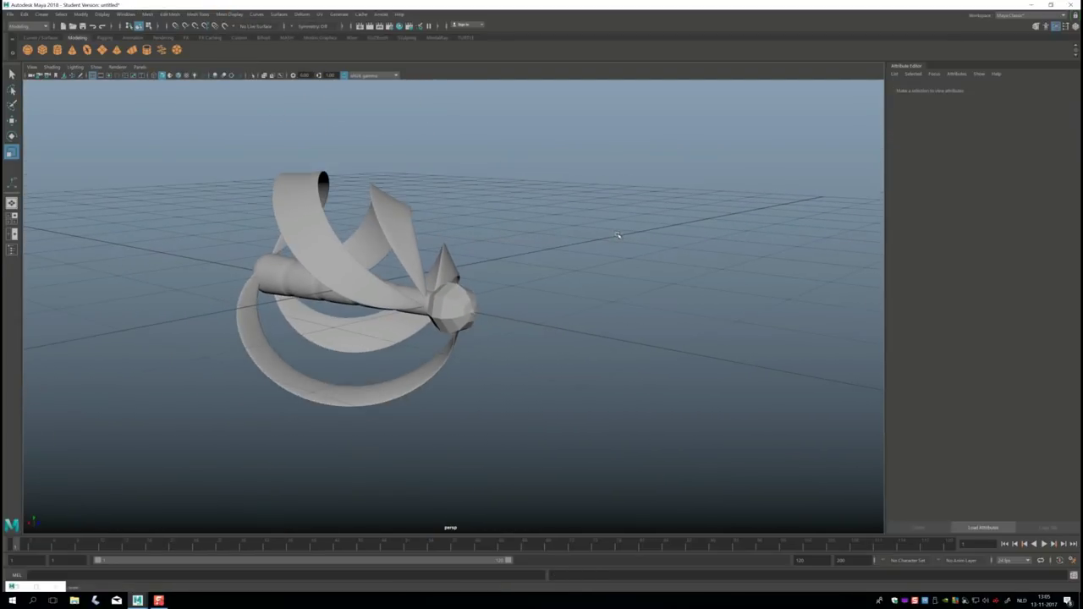
mouse_move(565, 347)
left_mouse_down("alt")
mouse_move(610, 358)
mouse_move(719, 263)
mouse_move(662, 343)
mouse_move(660, 363)
mouse_move(674, 375)
mouse_move(675, 358)
mouse_move(674, 370)
left_mouse_up("alt")
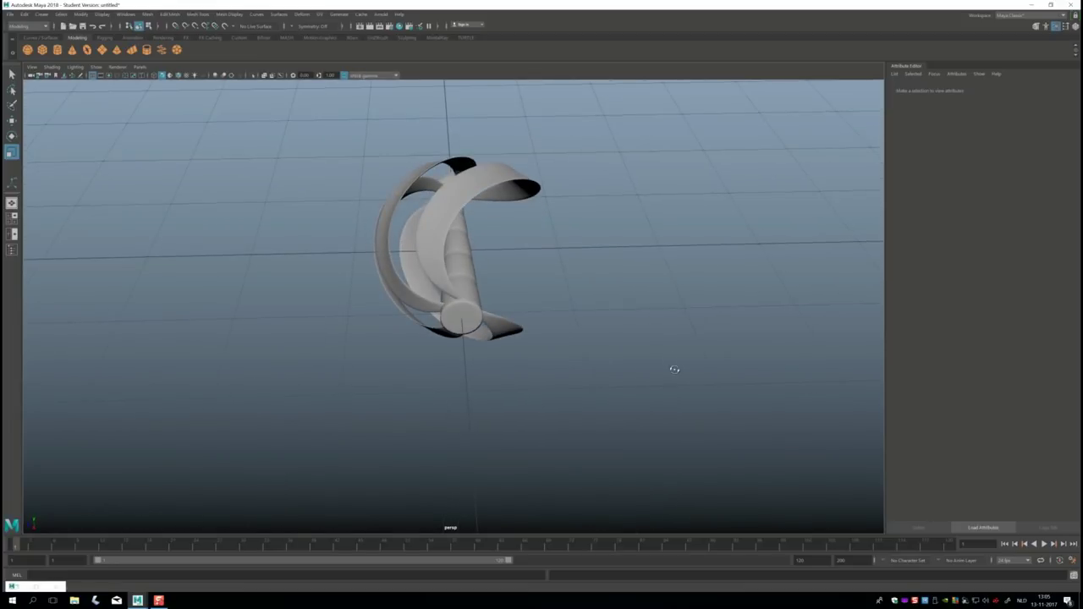
Step: Create a polygon pipe, move it down, tilt it and flatten it into a thin ring
left_click(146, 50)
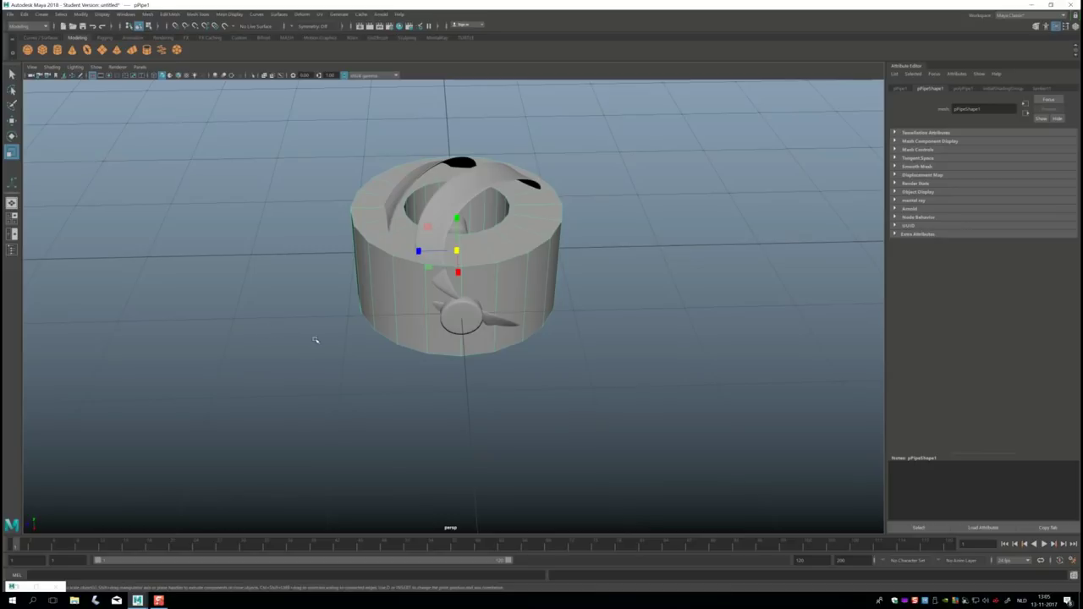
key("w")
left_click_drag(461, 273, 489, 453)
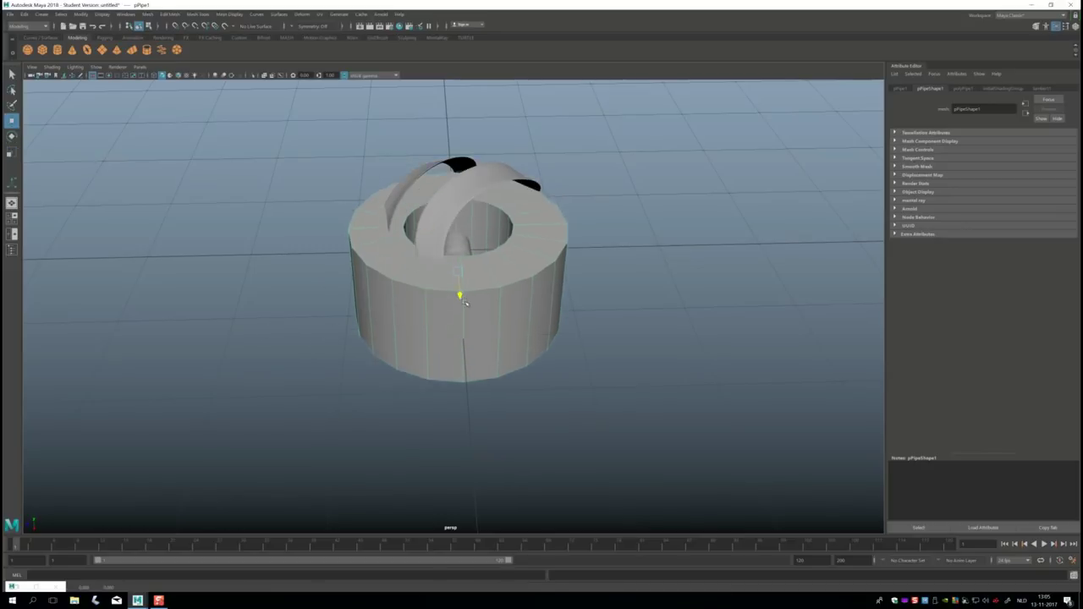
key("e")
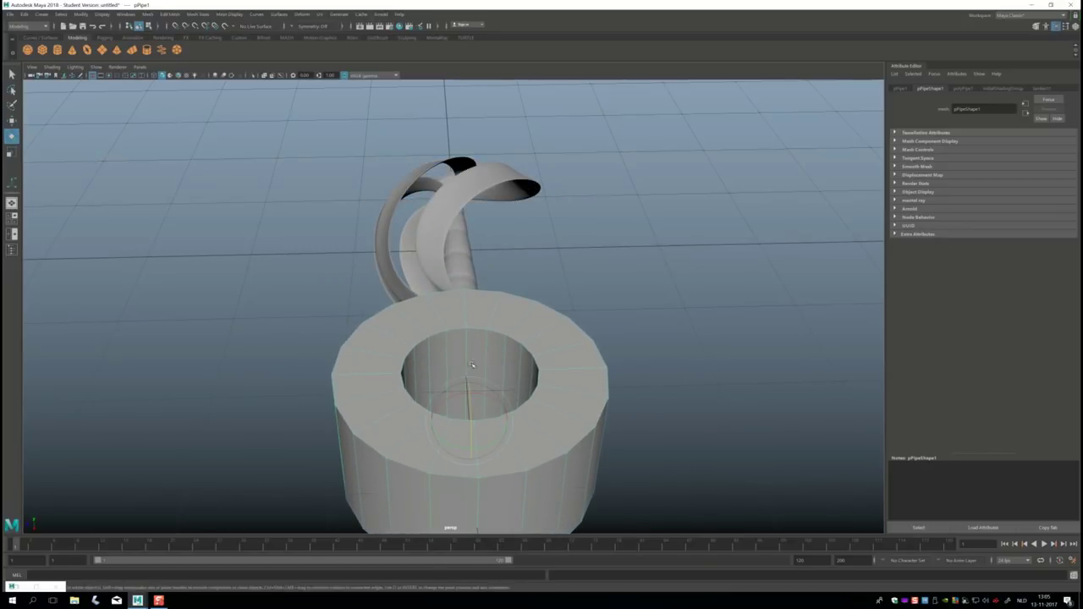
mouse_move(474, 404)
left_mouse_down()
mouse_move(480, 445)
mouse_move(432, 430)
mouse_move(406, 479)
left_mouse_up()
key("r")
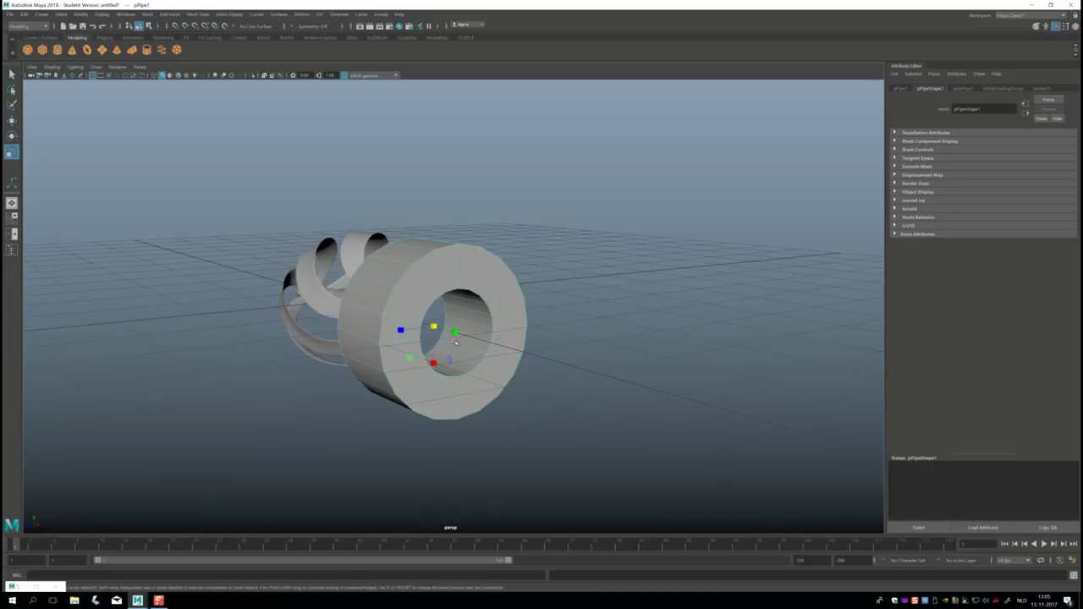
left_click_drag(455, 334, 435, 328)
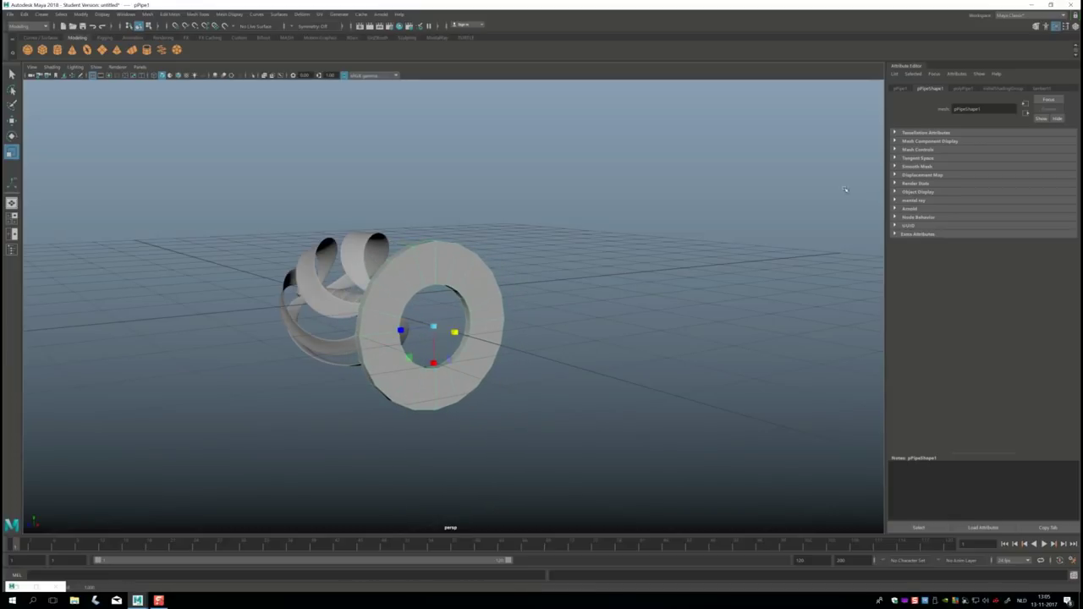
Step: Move the ring to the rod's far end, shrink it, and switch to four views
left_click(962, 90)
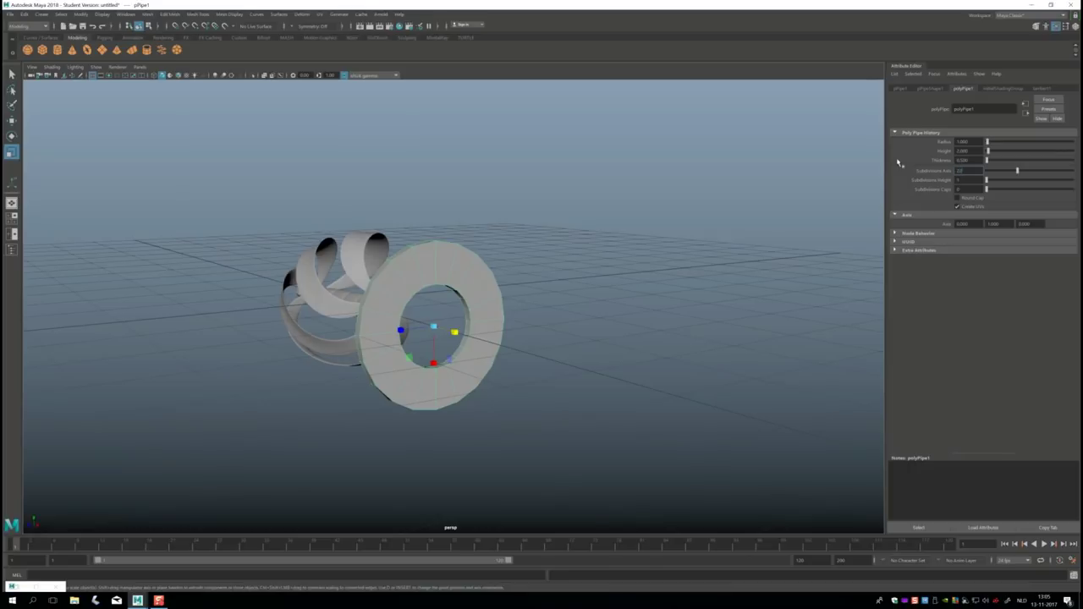
right_click_drag(129, 128, 93, 280, "alt")
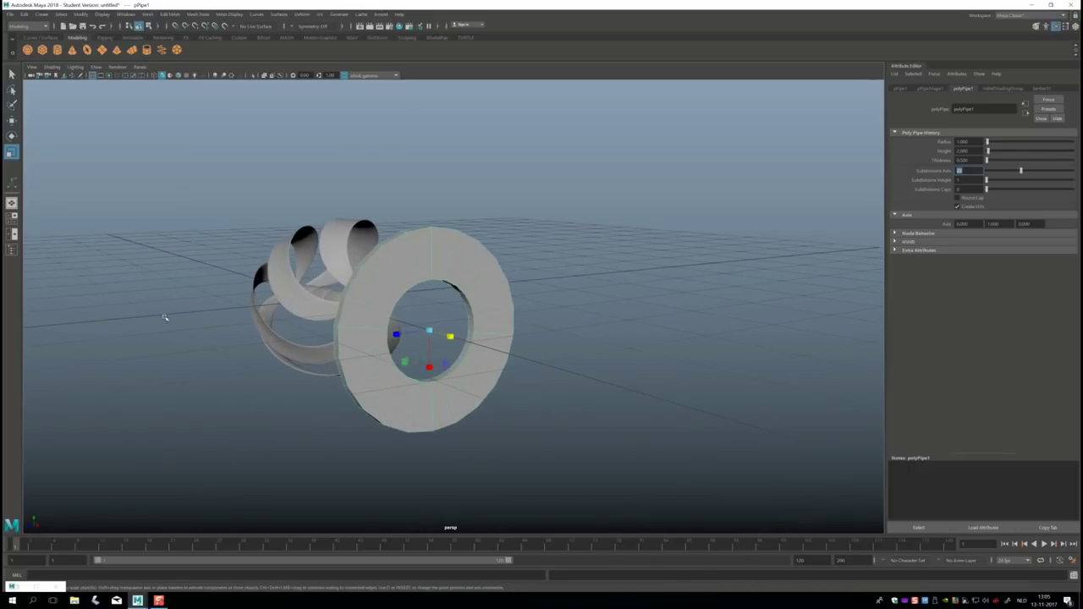
mouse_move(165, 317)
left_mouse_down("alt")
mouse_move(148, 363)
mouse_move(206, 388)
left_mouse_up("alt")
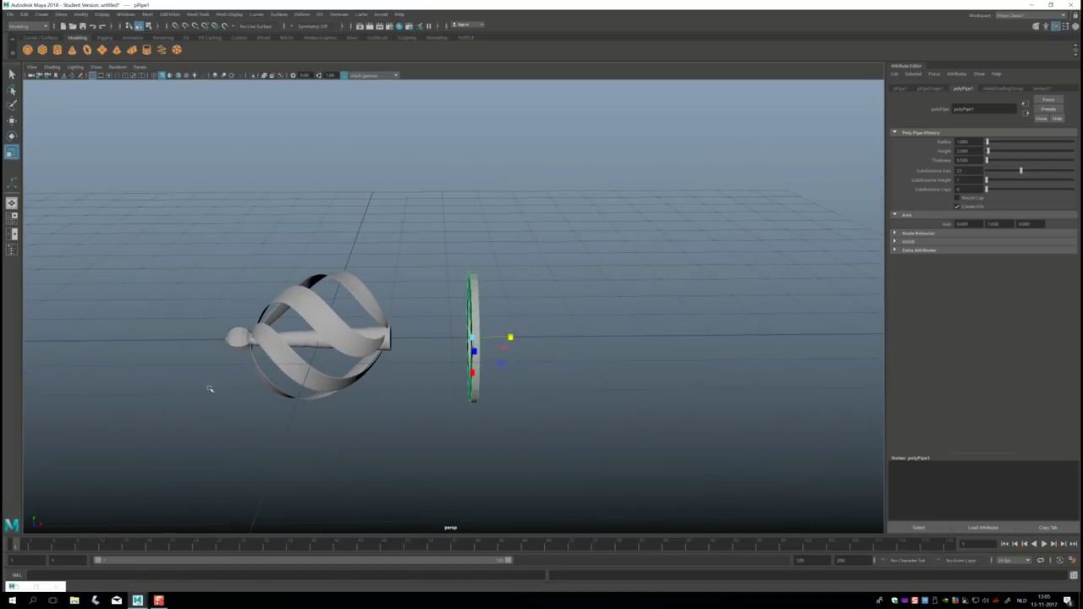
key("w")
left_click_drag(511, 337, 393, 382)
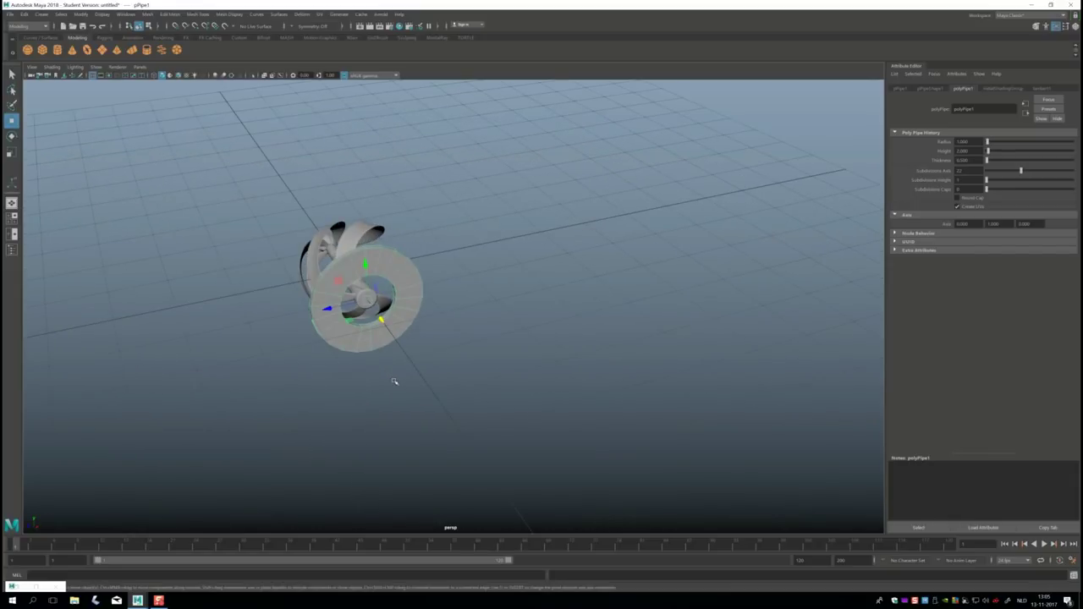
key("r")
left_click_drag(368, 300, 311, 324)
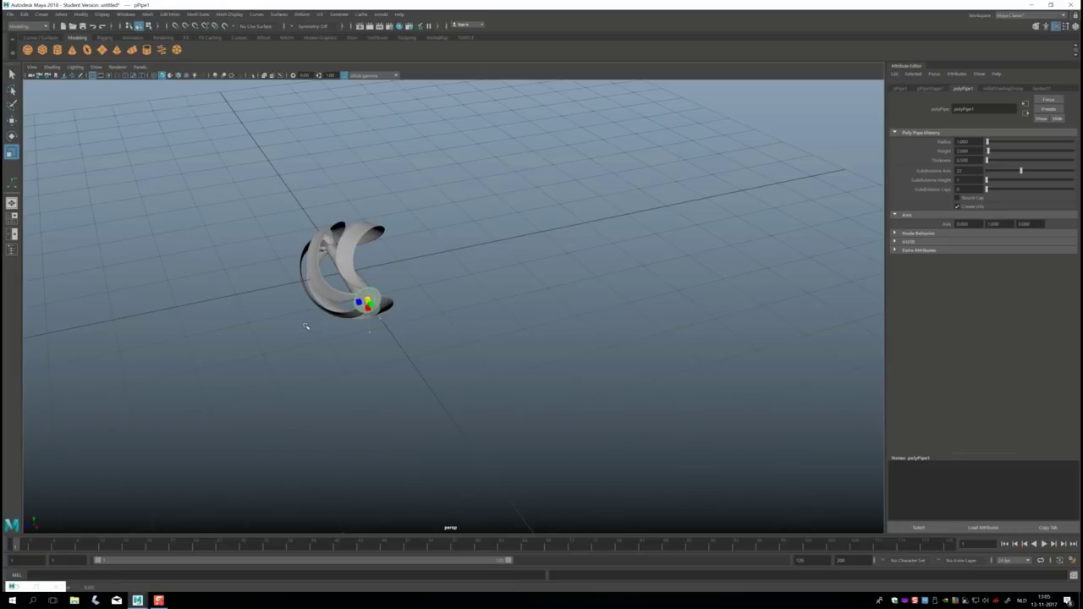
key("space")
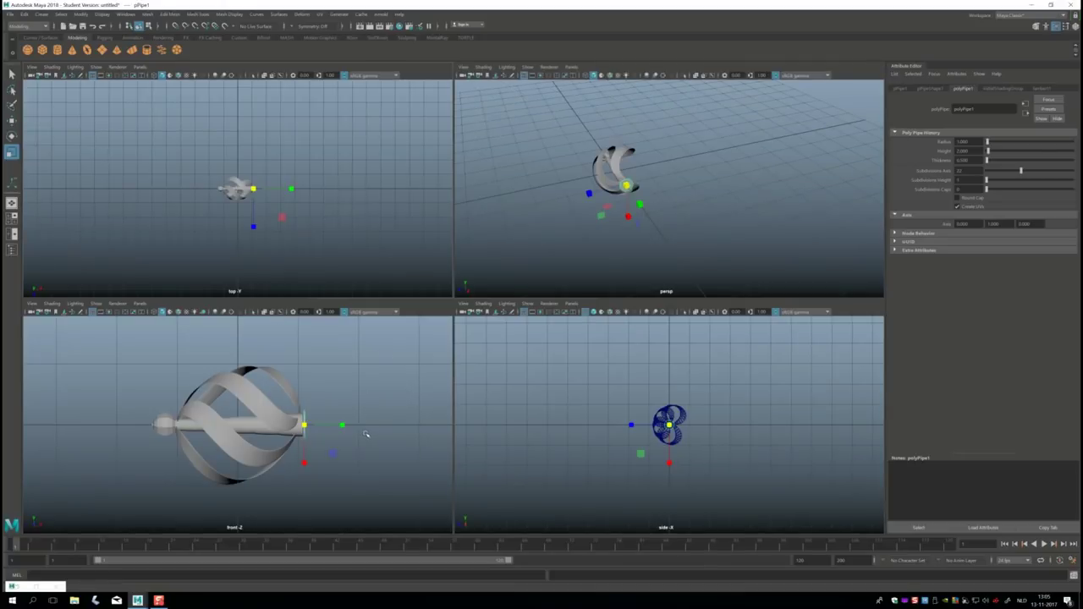
Step: In the maximized front view, position the pipe ring onto the rod's end
key("space")
scroll(379, 424, "up", 3)
scroll(508, 398, "up", 2)
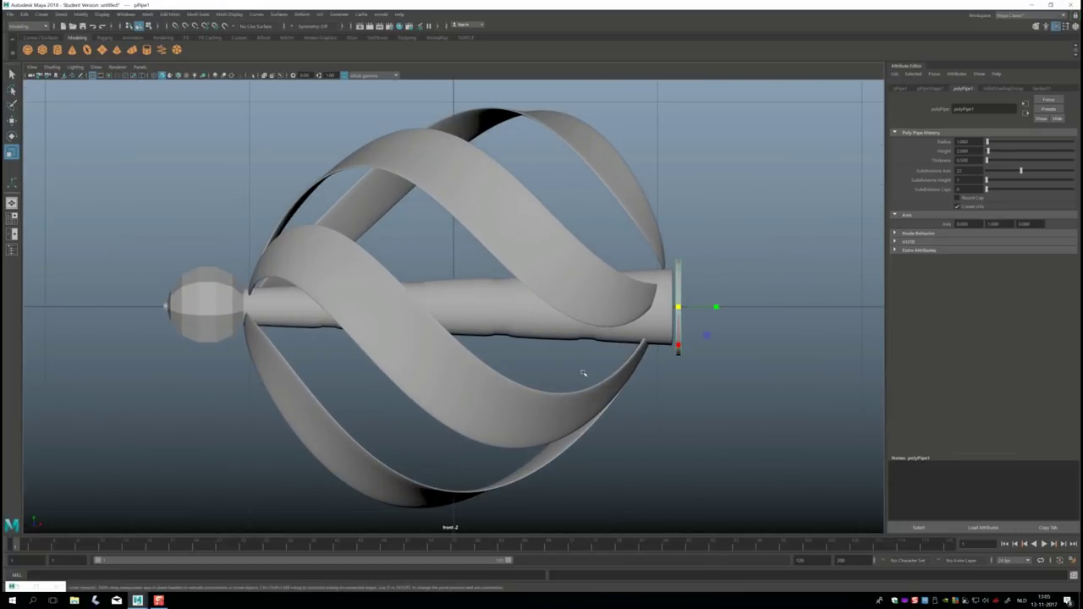
key("w")
left_click_drag(722, 308, 824, 307)
key("r")
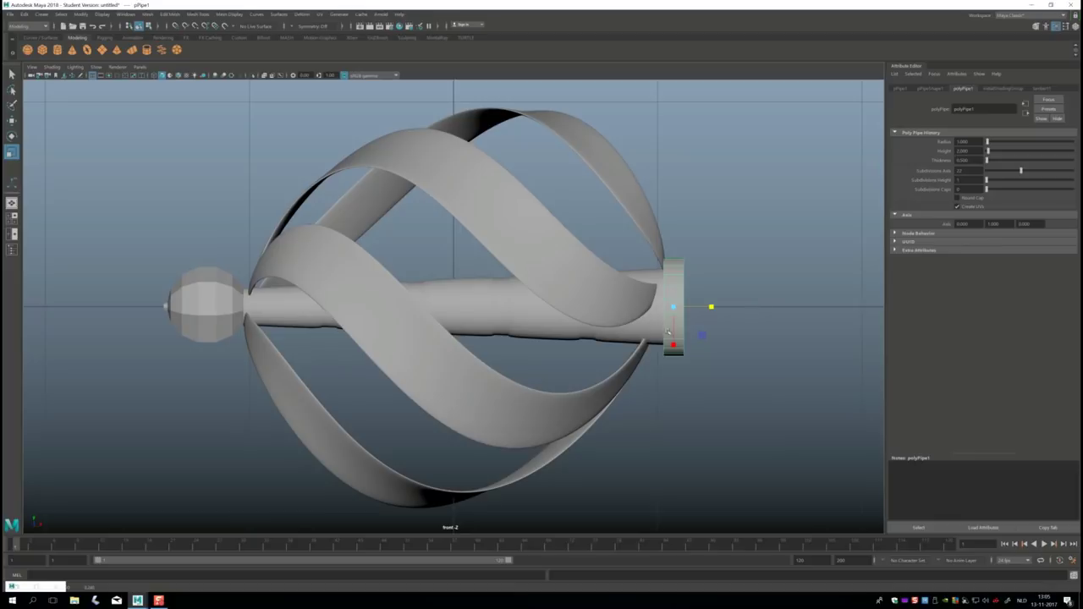
key("w")
left_click_drag(715, 307, 723, 309)
key("space")
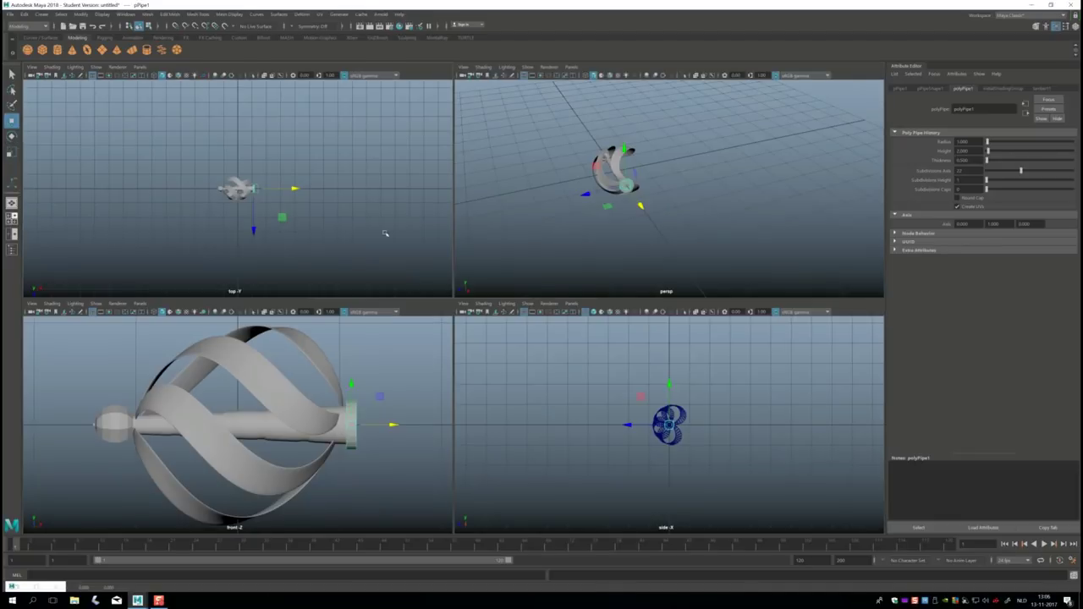
Step: Inspect the ring cap in the maximized perspective and side views, returning to four views between
key("space")
mouse_move(530, 315)
left_mouse_down("alt")
mouse_move(502, 326)
mouse_move(510, 330)
mouse_move(471, 317)
mouse_move(472, 335)
mouse_move(609, 370)
mouse_move(604, 380)
mouse_move(531, 397)
mouse_move(532, 386)
mouse_move(416, 374)
left_mouse_up("alt")
scroll(605, 377, "up", 3)
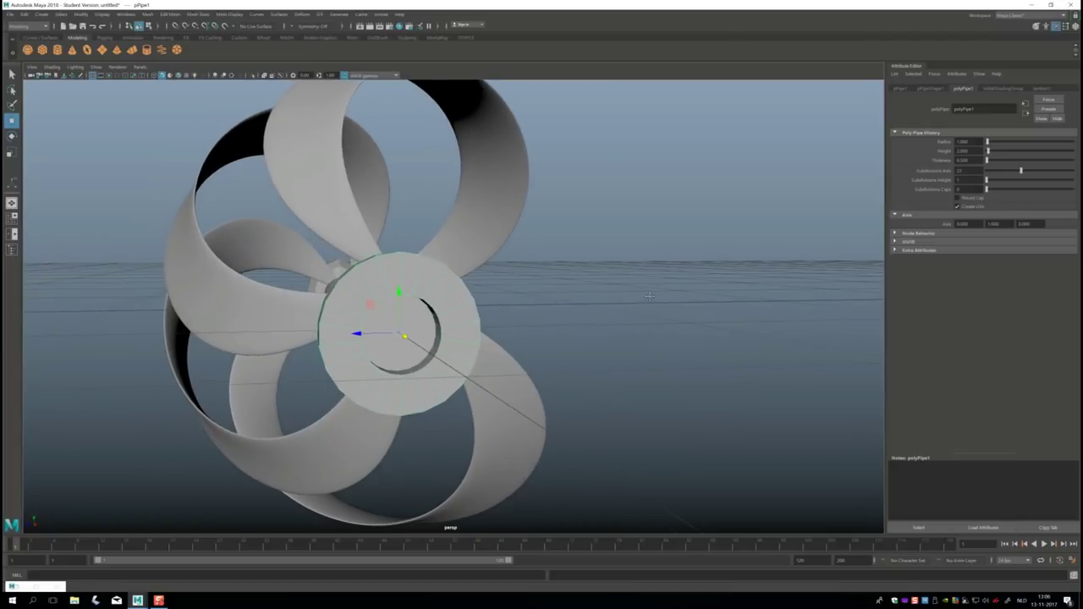
left_click(11, 217)
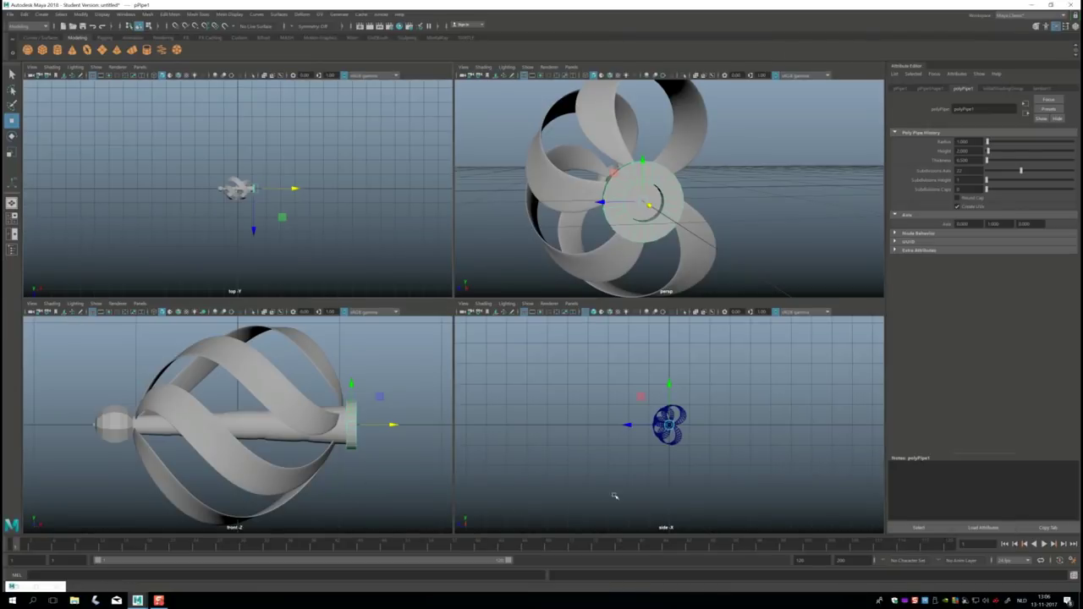
key("space")
key("f")
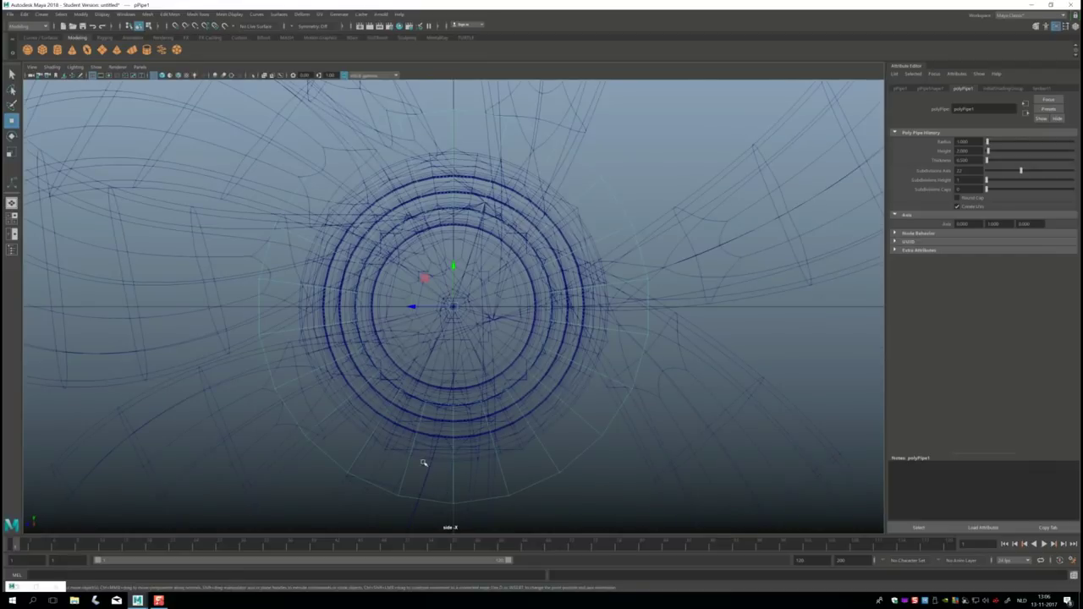
left_click(12, 217)
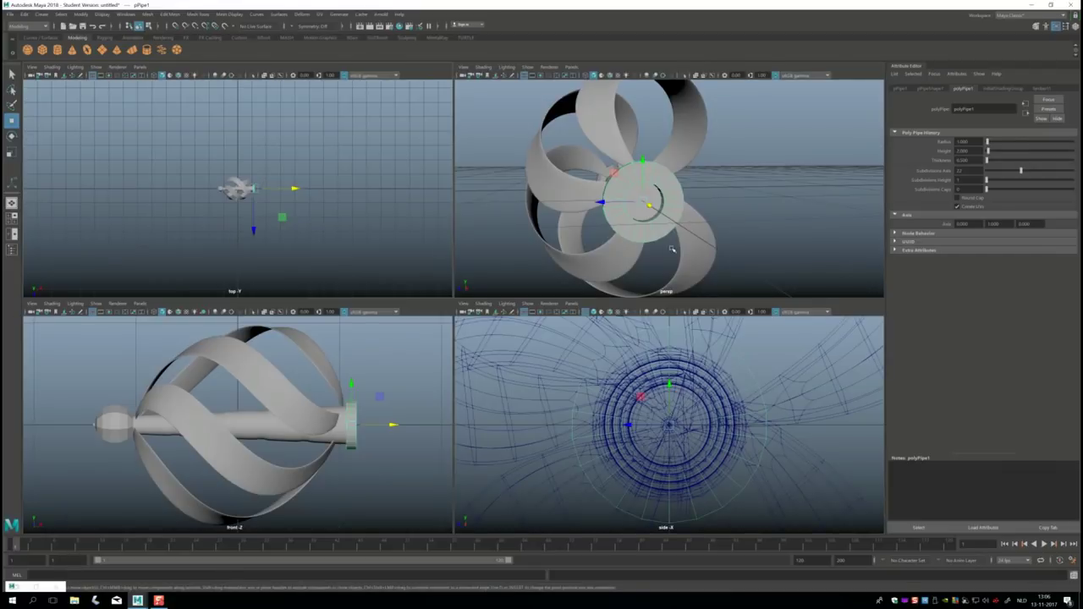
key("space")
mouse_move(615, 230)
left_mouse_down("alt")
mouse_move(568, 304)
mouse_move(573, 335)
mouse_move(520, 352)
mouse_move(262, 383)
left_mouse_up("alt")
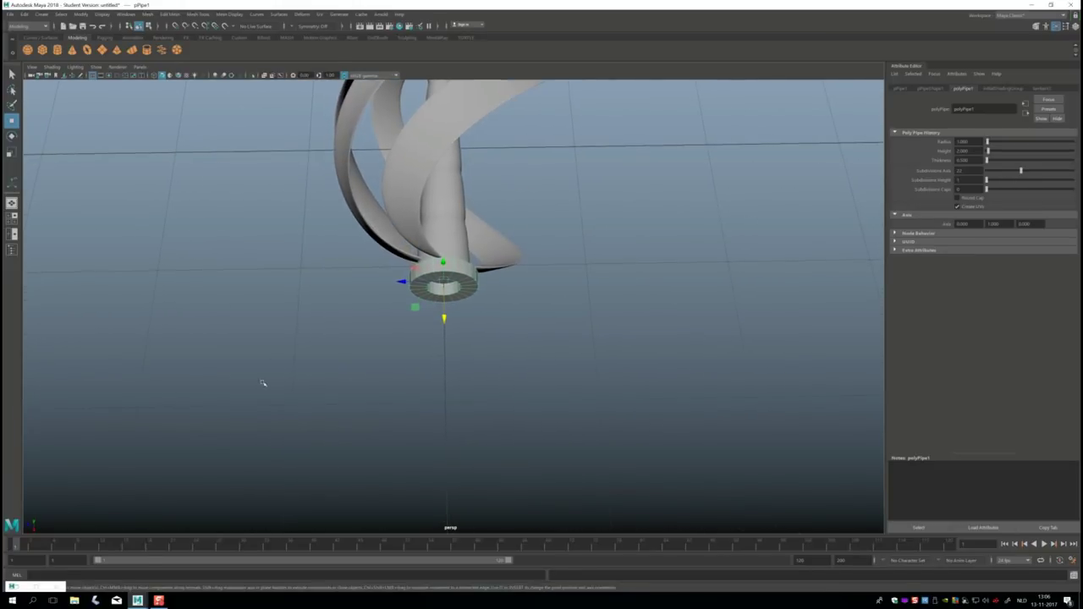
left_click(12, 217)
key("space")
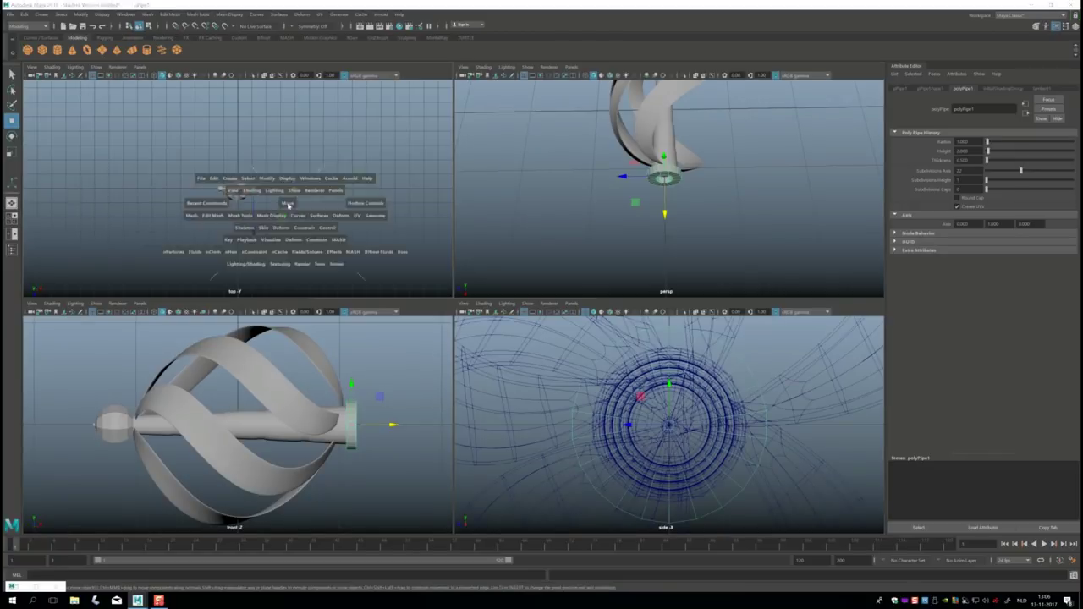
Step: Zoom the top view to the rod's ring-cap end and place the first EP curve point there
scroll(407, 244, "up", 2)
middle_click_drag(408, 244, 423, 229, "alt")
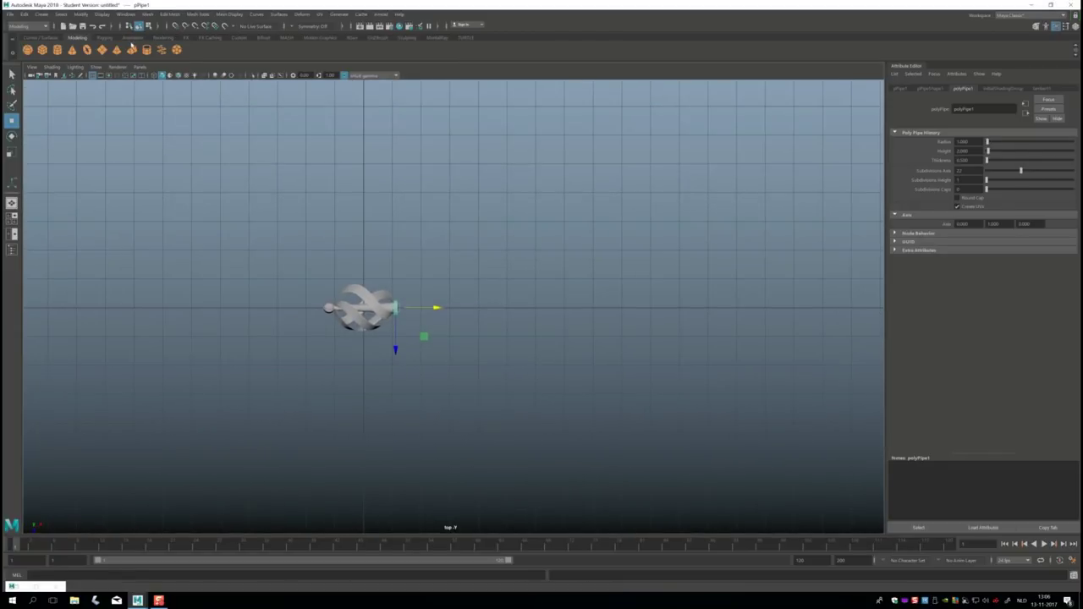
left_click(41, 15)
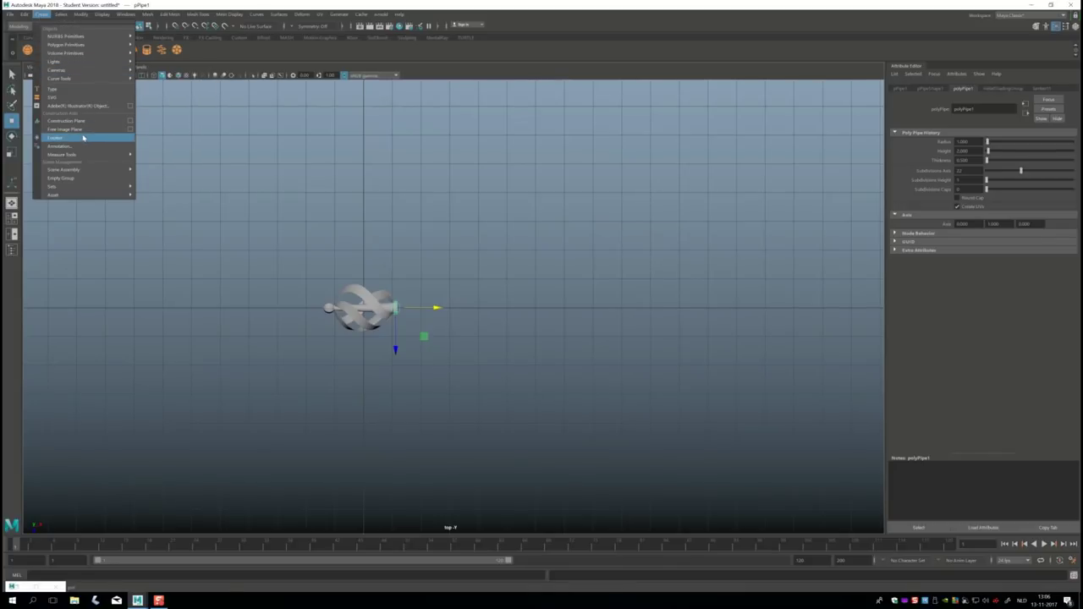
mouse_move(59, 78)
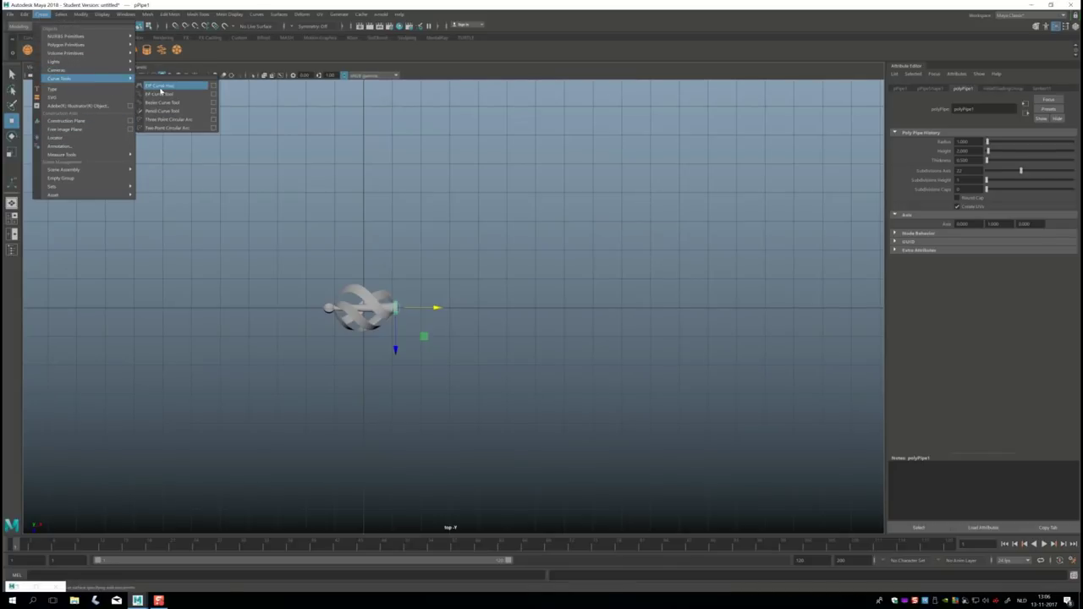
left_click(168, 90)
scroll(441, 309, "up", 2)
scroll(441, 309, "up", 2)
scroll(441, 309, "up", 3)
middle_click_drag(441, 309, 600, 314, "alt")
scroll(491, 299, "up", 1)
scroll(491, 300, "up", 2)
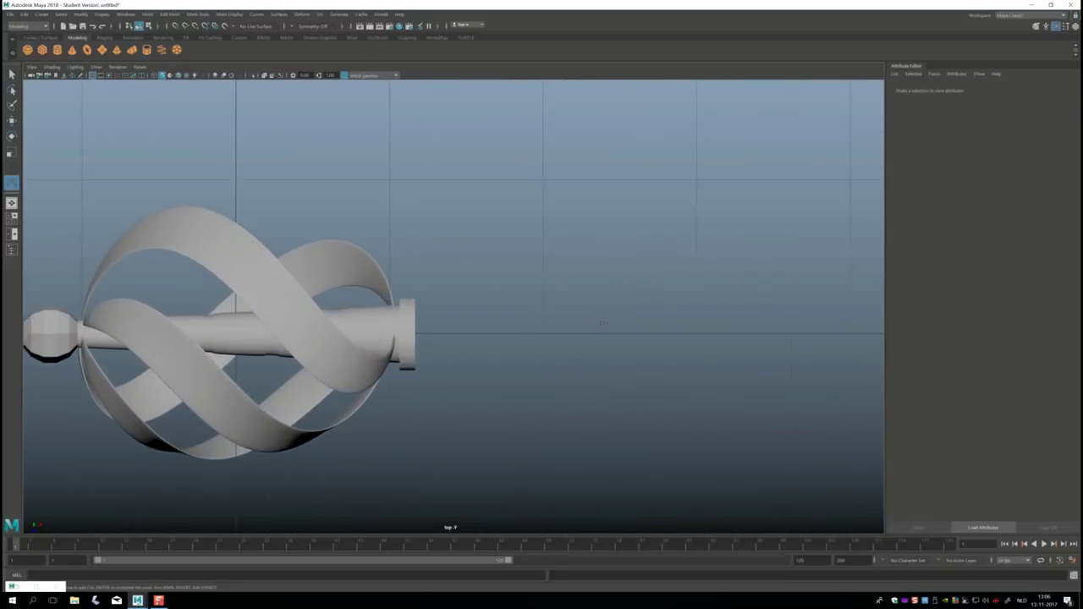
scroll(491, 300, "up", 2)
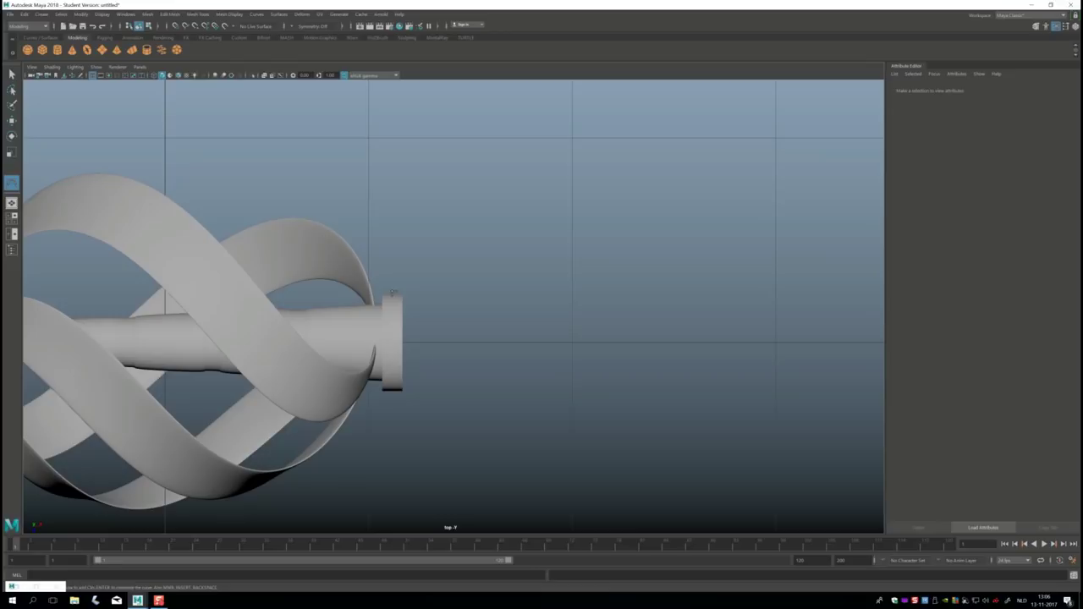
left_click(392, 292)
Step: Add two more points curling into a small hook and finish curve1
scroll(394, 288, "down", 5)
scroll(404, 259, "up", 1)
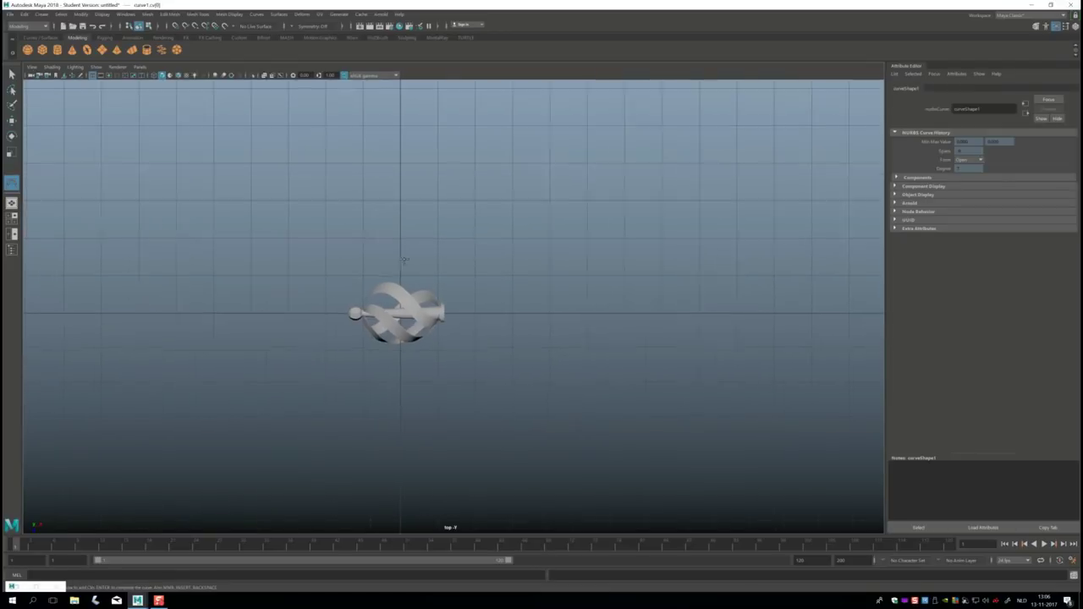
scroll(403, 259, "up", 2)
scroll(416, 226, "up", 1)
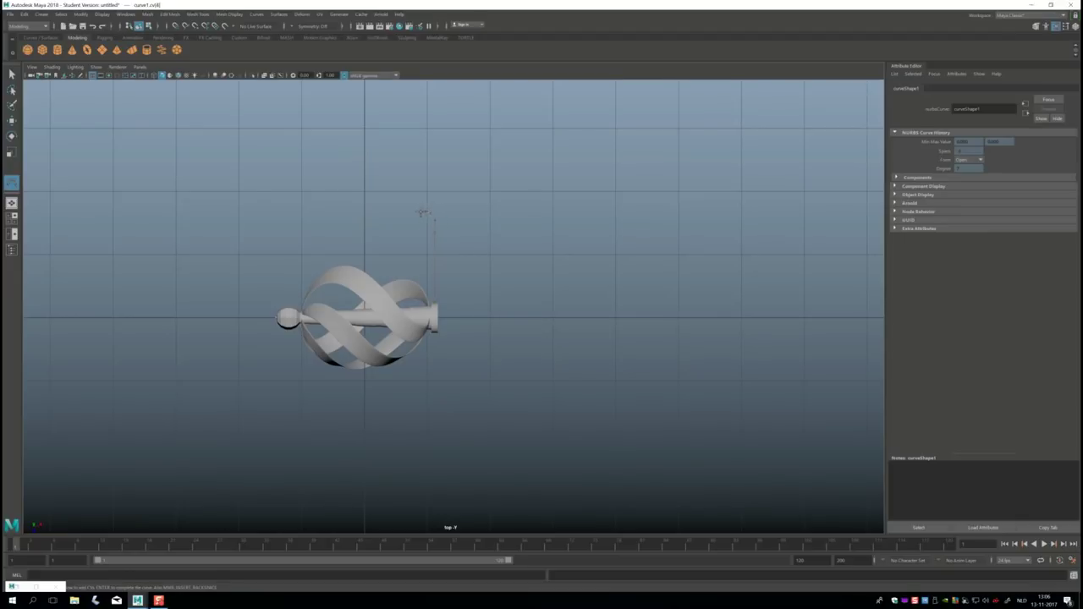
left_click(418, 224)
left_click(421, 225)
key("Return")
key("w")
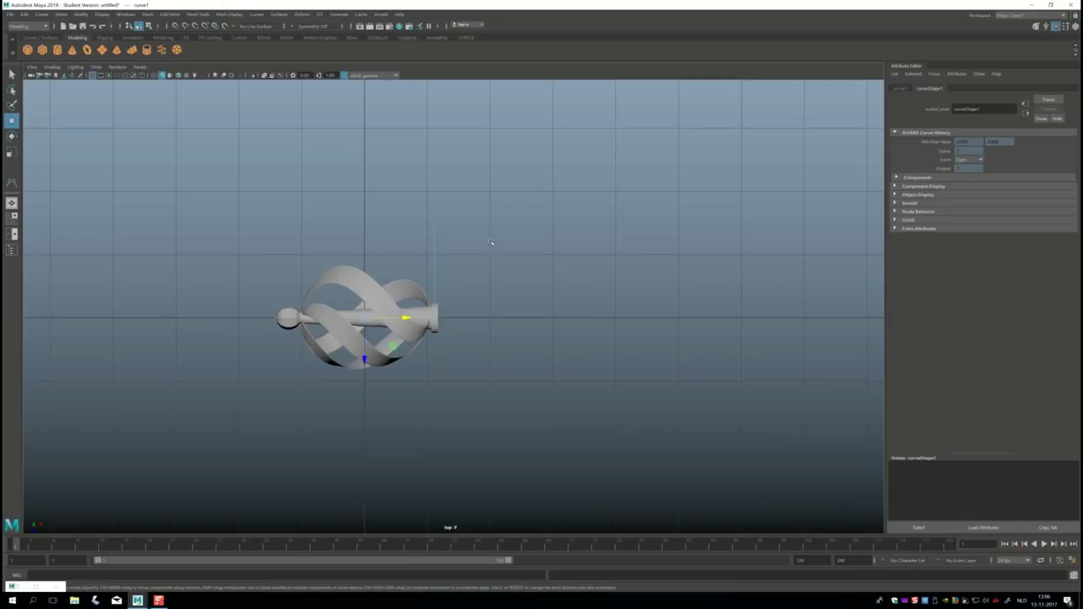
Step: In the full-size perspective view, orbit to an angled view and frame the ring-cap pipe
left_click(13, 216)
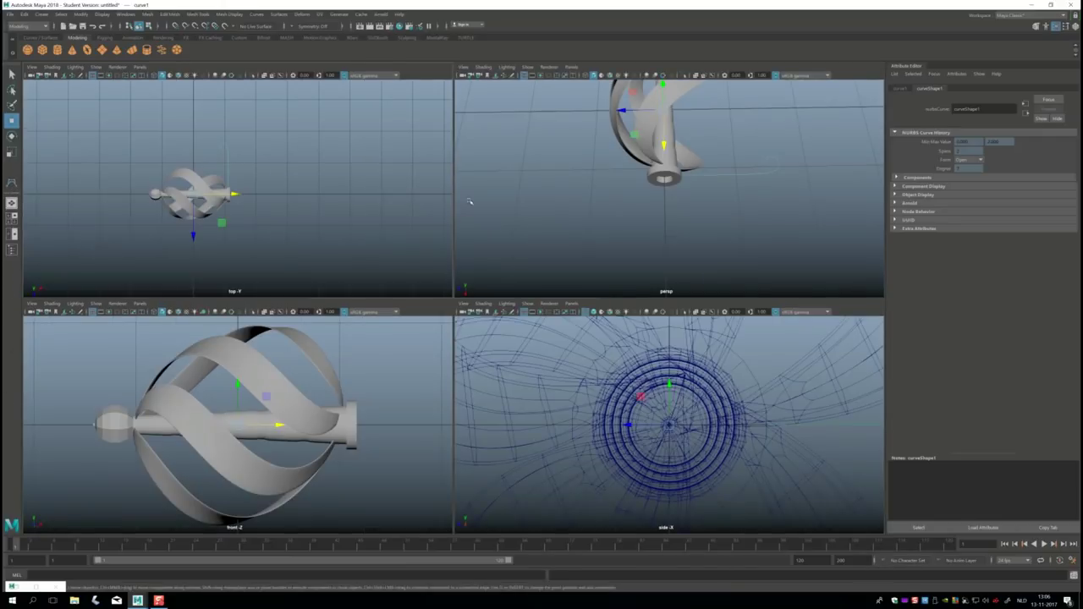
key("space")
left_click_drag(480, 287, 355, 292, "alt")
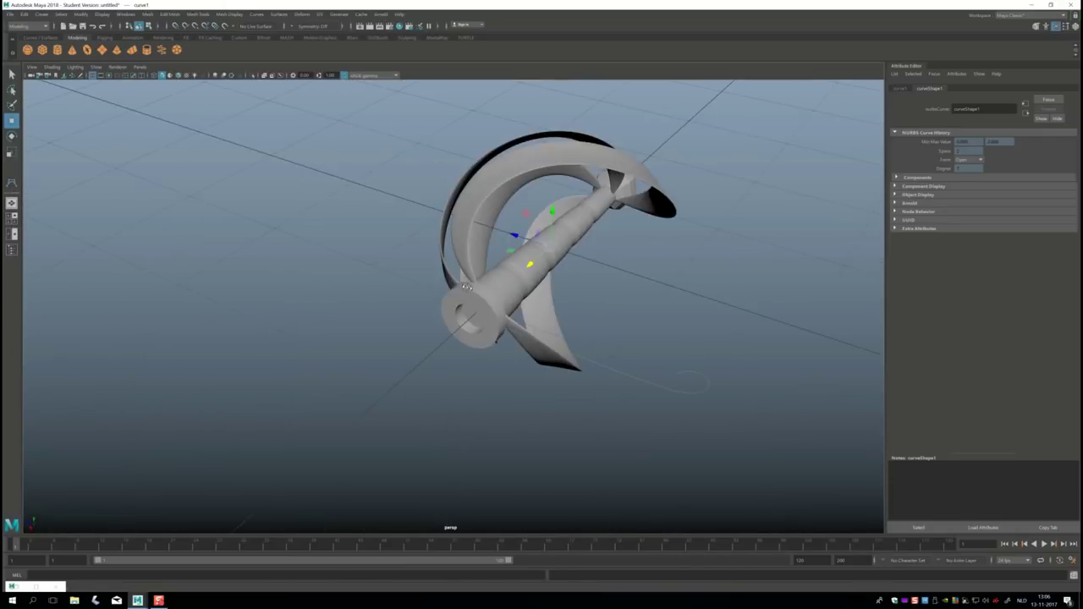
left_click_drag(362, 302, 437, 362, "alt")
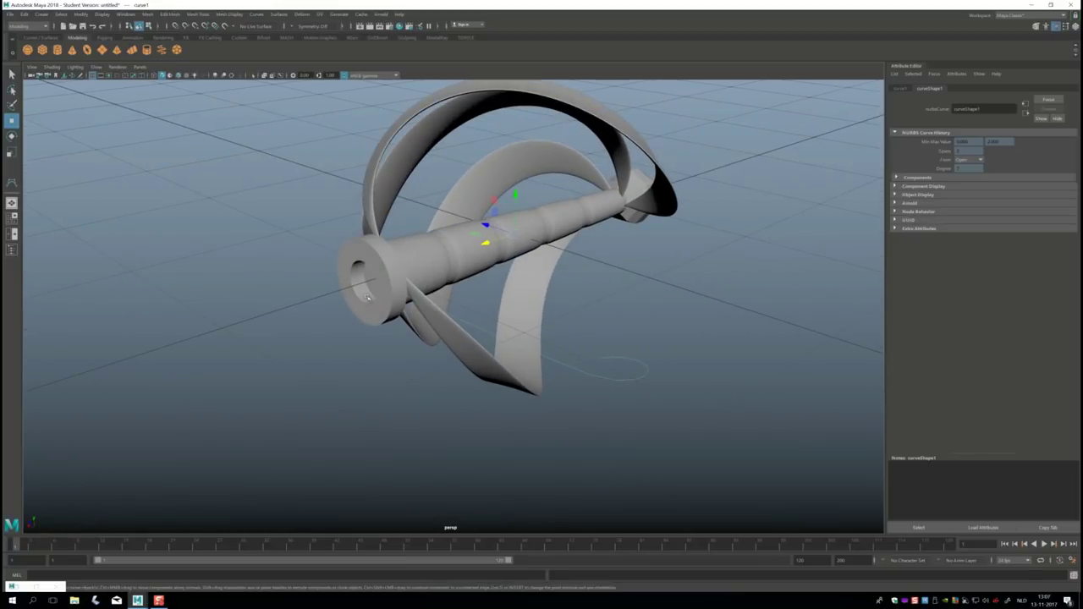
left_click(383, 270)
key("f")
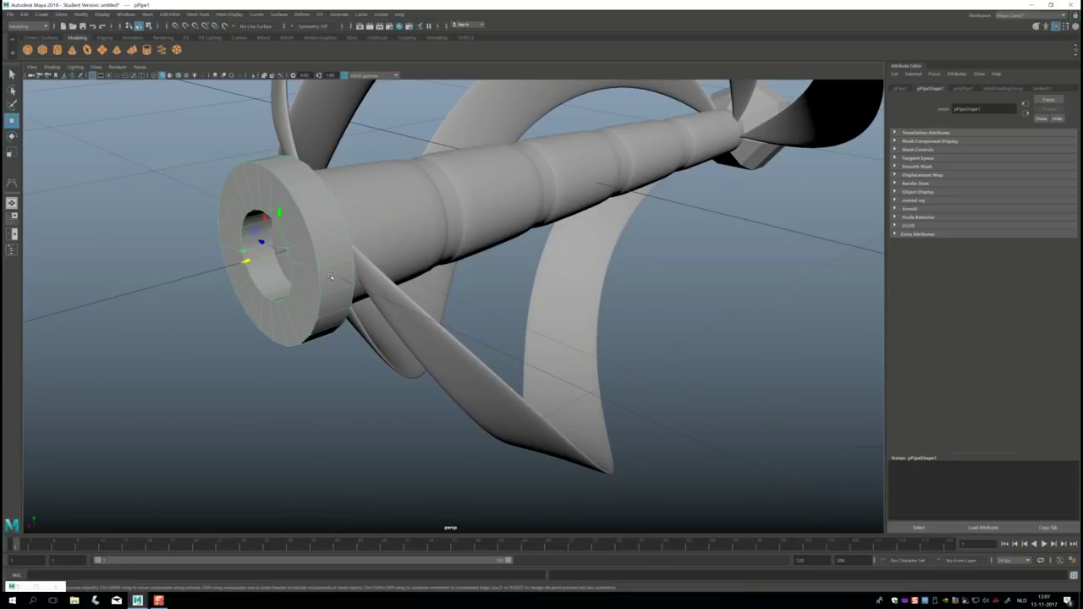
Step: Select one face on the pipe's rim and add curve1 to the selection
right_click(333, 279)
mouse_move(332, 288)
left_mouse_down("alt")
mouse_move(335, 303)
mouse_move(270, 294)
left_mouse_up("alt")
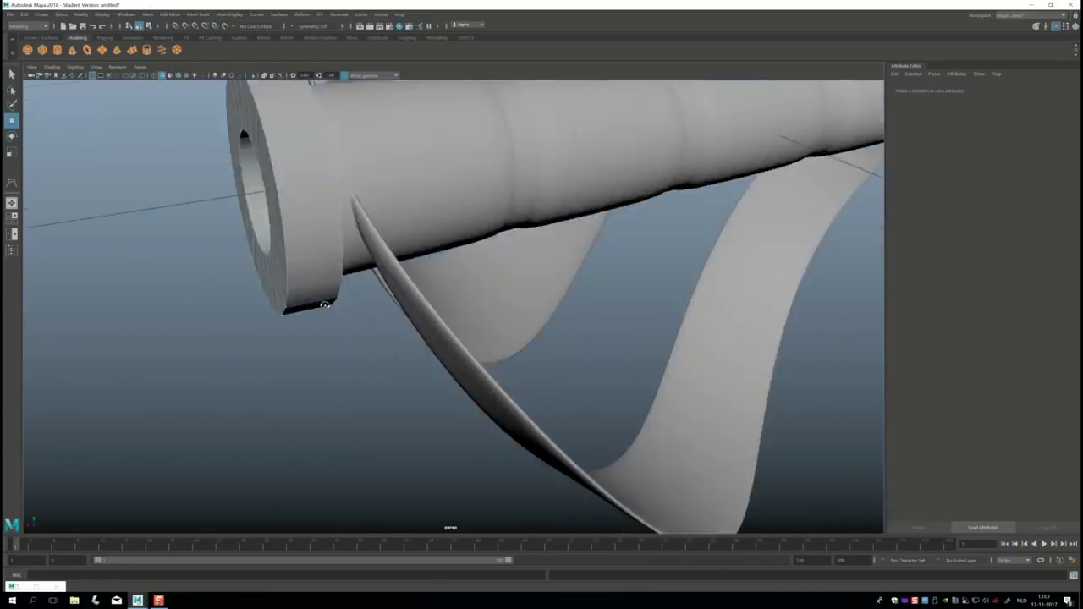
left_click(270, 293)
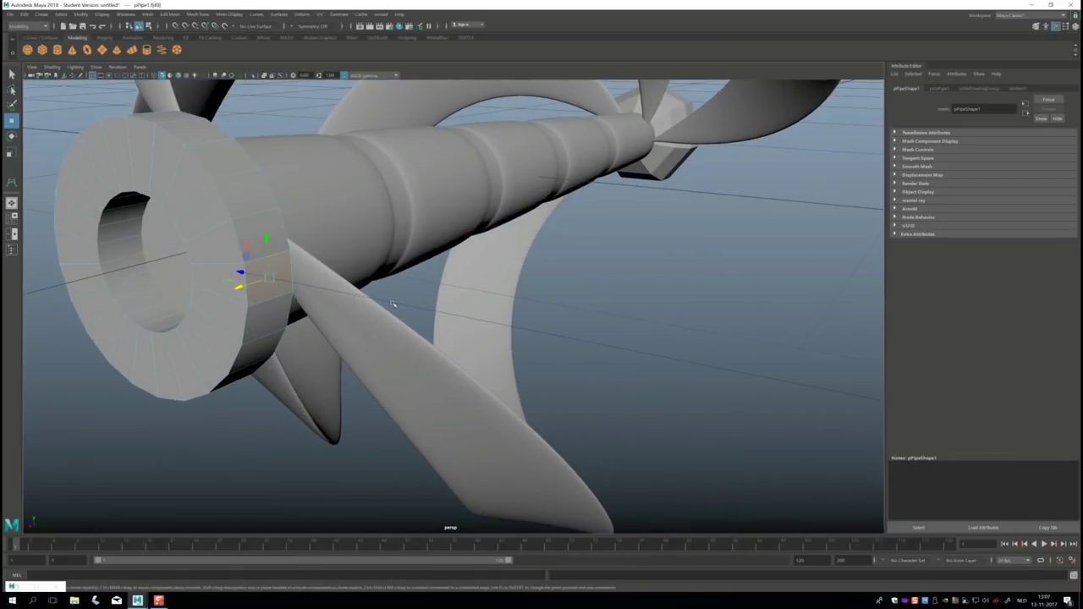
left_click(393, 303)
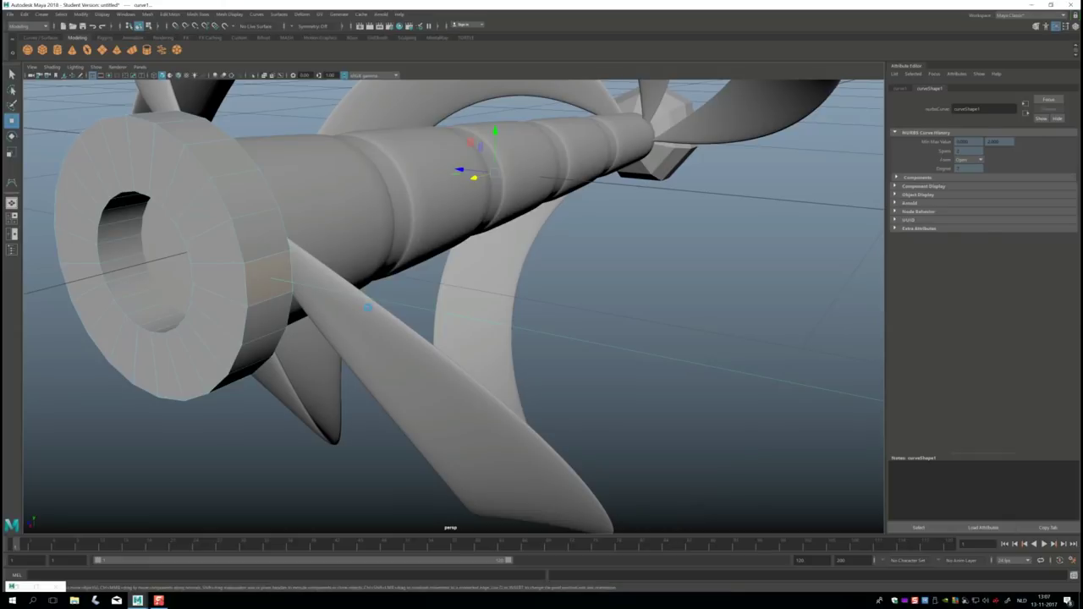
Step: Extrude the rim face along curve1 with Divisions raised to 25 to form the hook
key("ctrl+e")
scroll(368, 308, "down", 2)
scroll(380, 338, "down", 3)
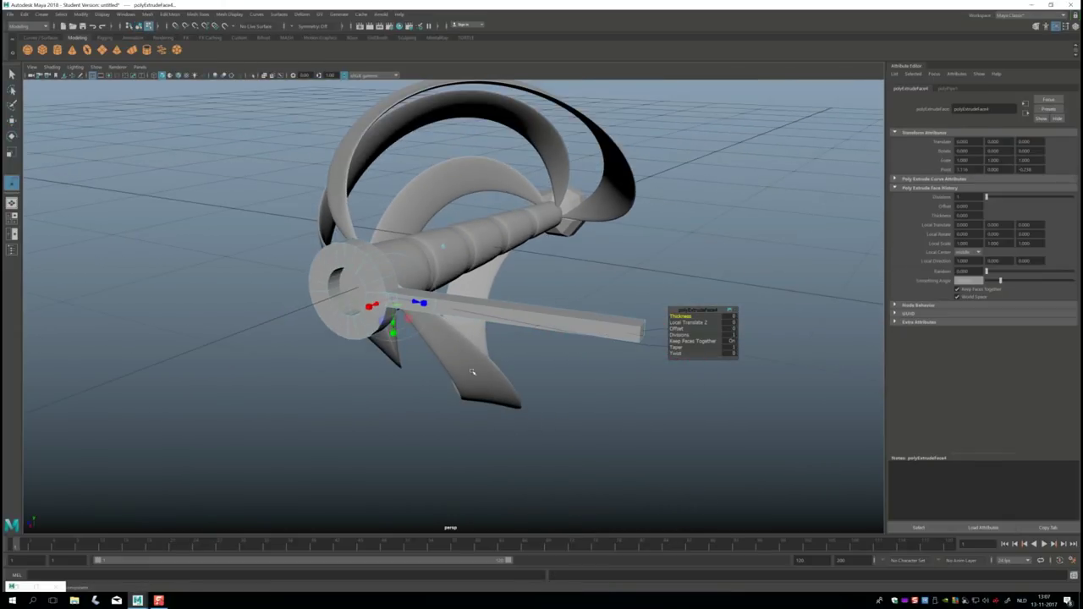
scroll(405, 386, "down", 1)
scroll(405, 386, "down", 1)
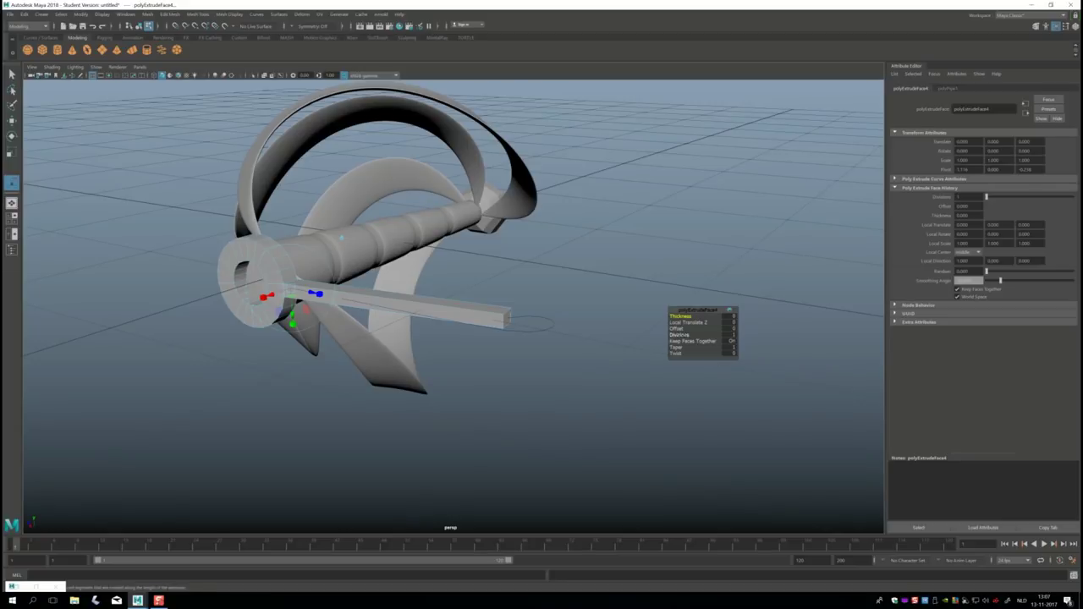
left_click_drag(680, 335, 710, 340)
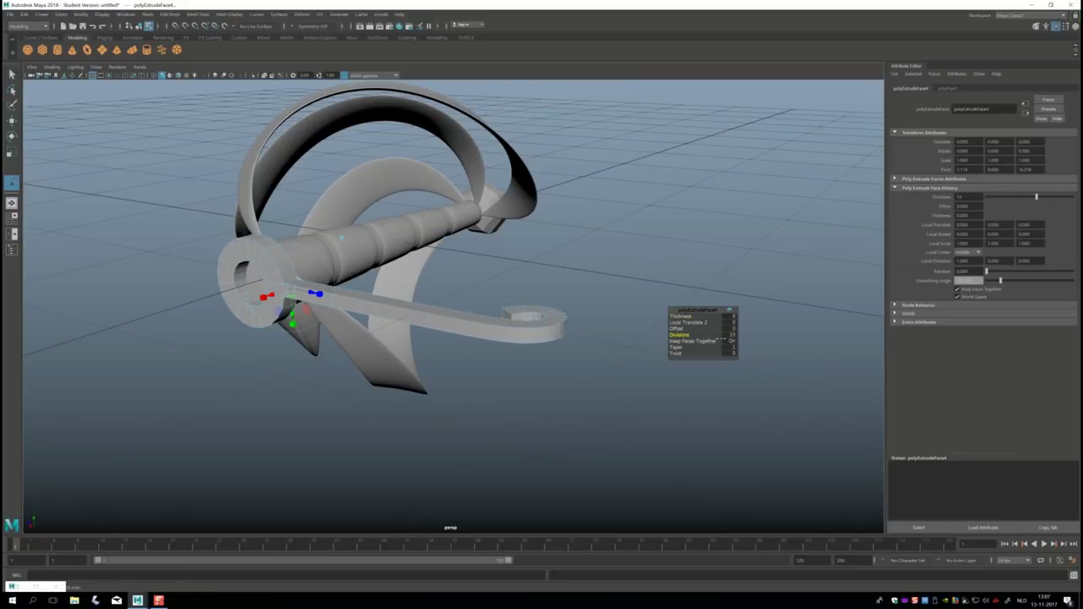
left_click_drag(726, 337, 690, 335)
scroll(653, 404, "up", 3)
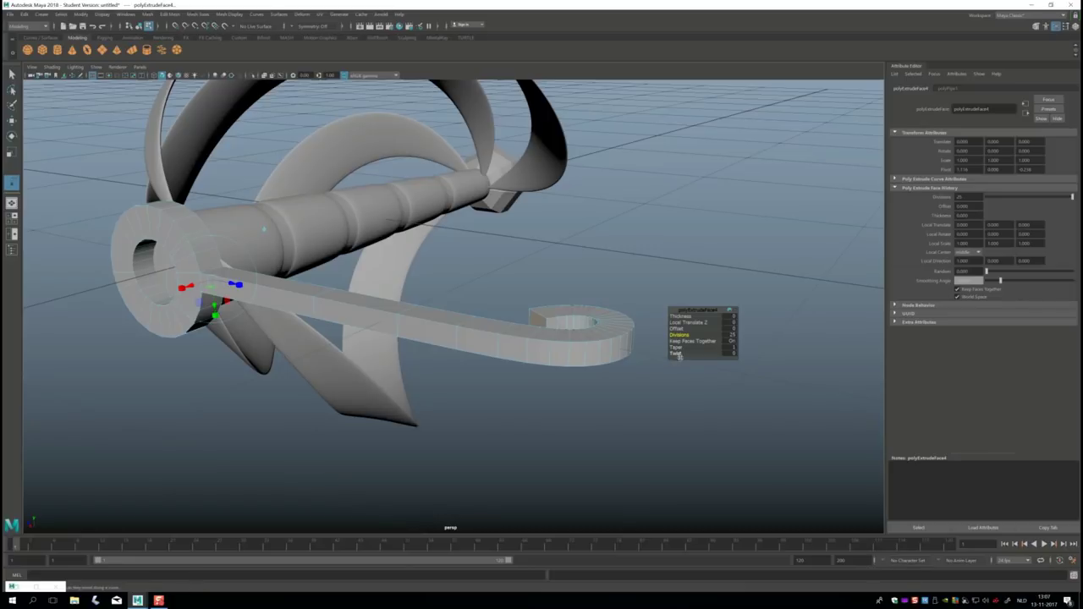
Step: Taper the hooked arm end to about 0.1 and twist it 180 degrees
left_click(737, 313)
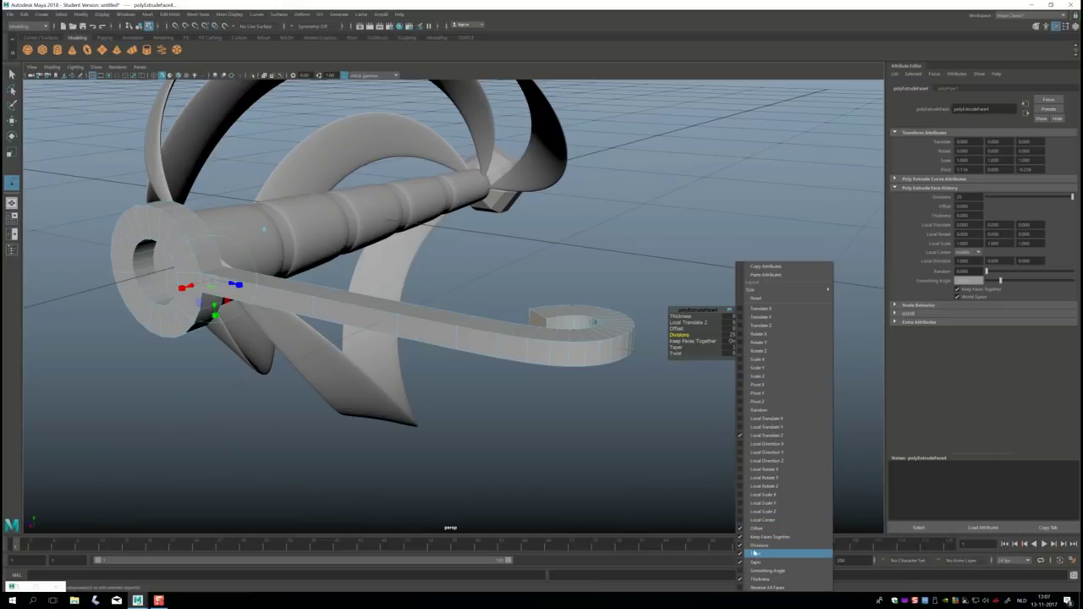
left_click(683, 464)
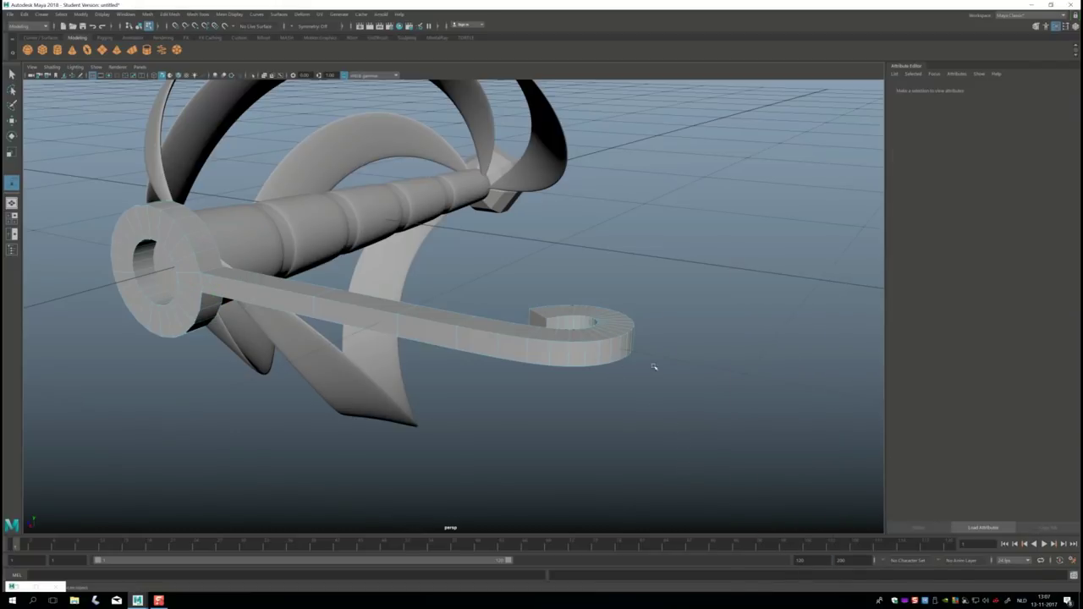
key("ctrl+e")
left_click(676, 347)
middle_click_drag(677, 347, 665, 348)
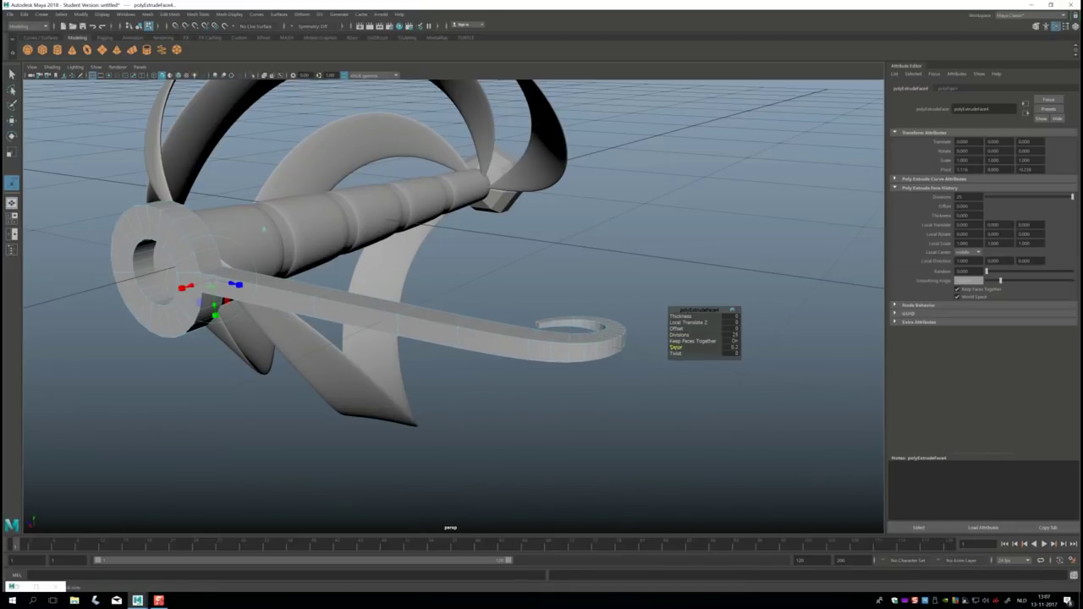
left_click(675, 352)
middle_click_drag(676, 353, 723, 367)
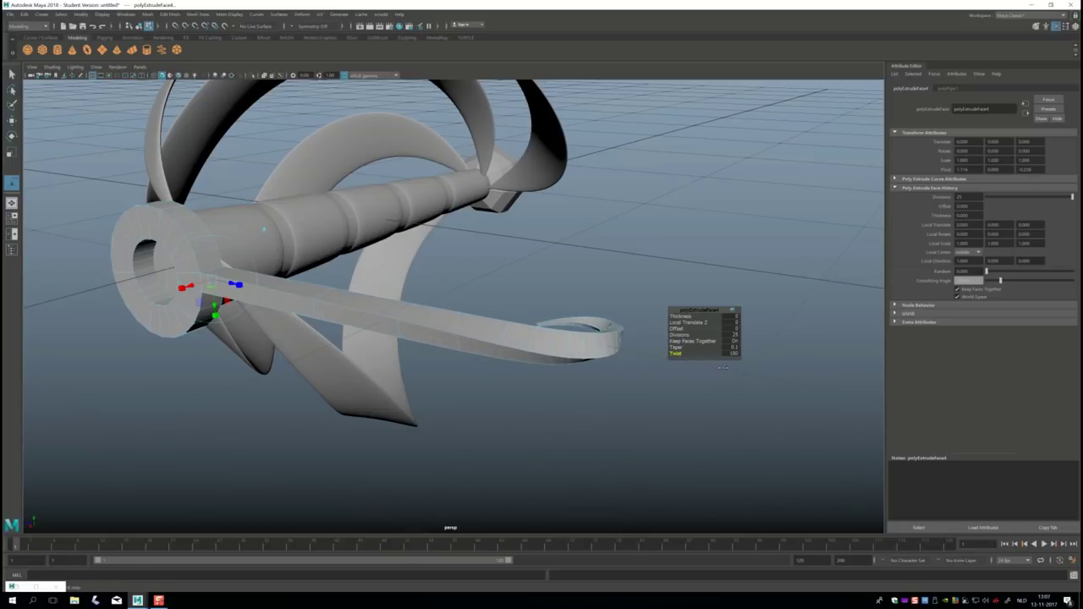
Step: Orbit the view to face the hilt head-on with nothing selected
mouse_move(579, 428)
left_mouse_down("alt")
mouse_move(600, 460)
mouse_move(634, 440)
mouse_move(621, 431)
left_mouse_up("alt")
left_click(621, 430)
mouse_move(560, 445)
left_mouse_down("alt")
mouse_move(648, 381)
mouse_move(624, 375)
left_mouse_up("alt")
right_click_drag(356, 229, 359, 245)
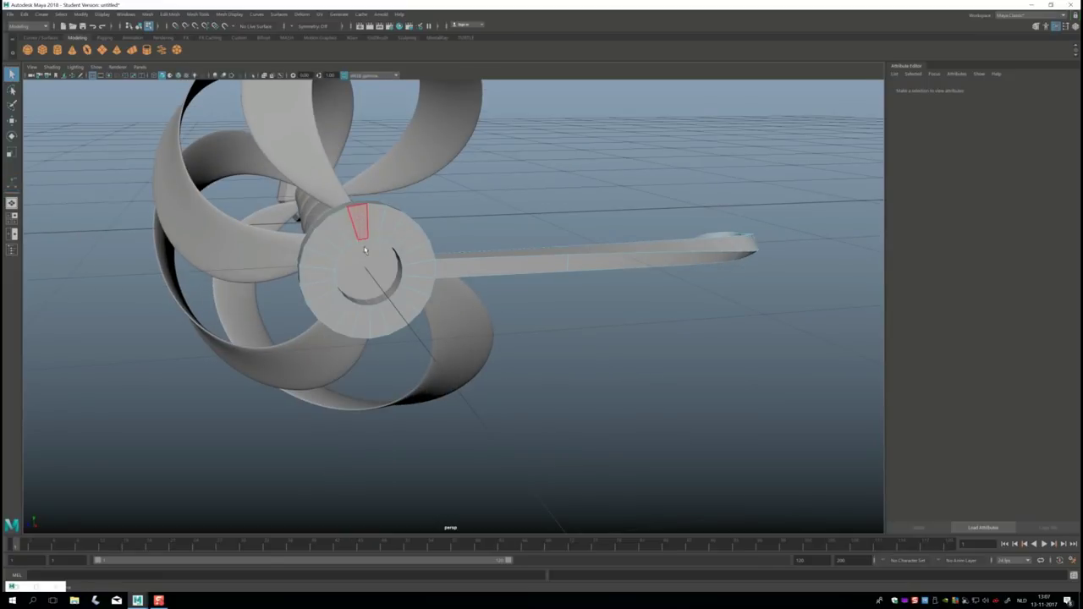
Step: Remove the twisted ribbon object from the scene
left_click(11, 222)
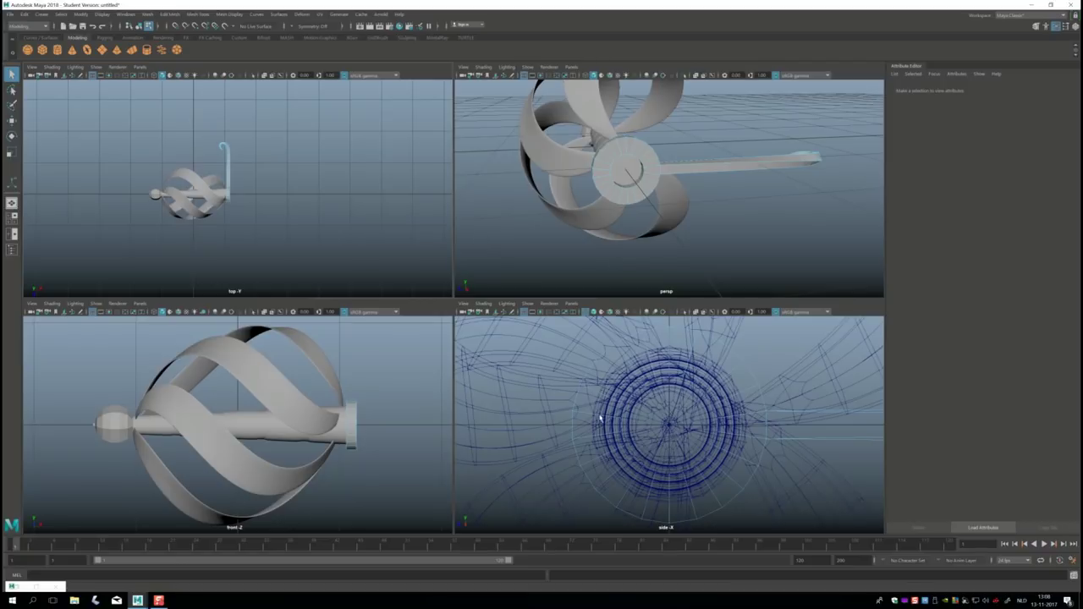
scroll(600, 418, "down", 5)
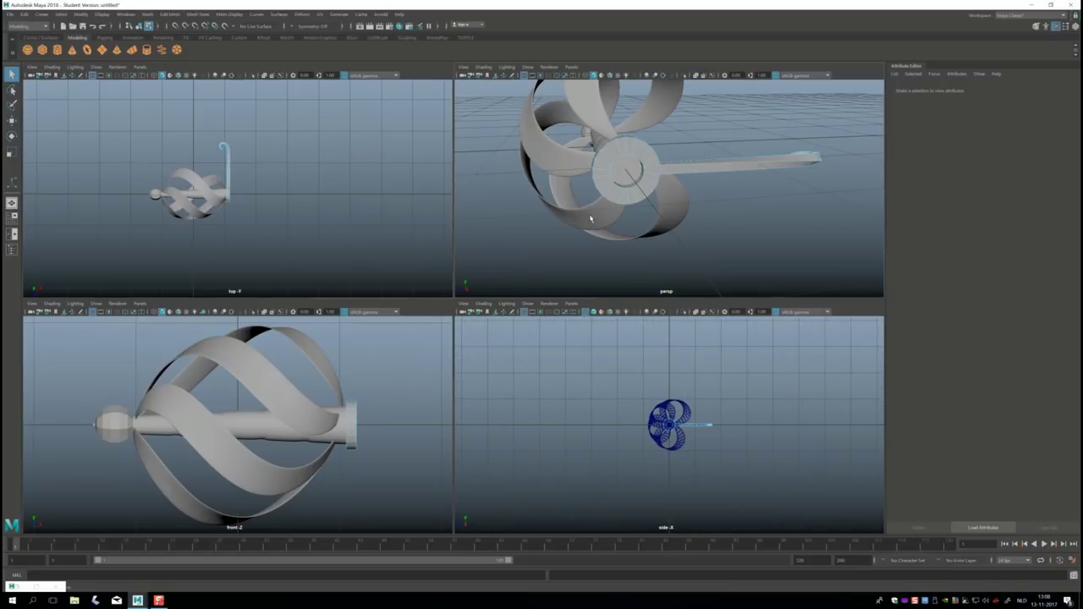
key("space")
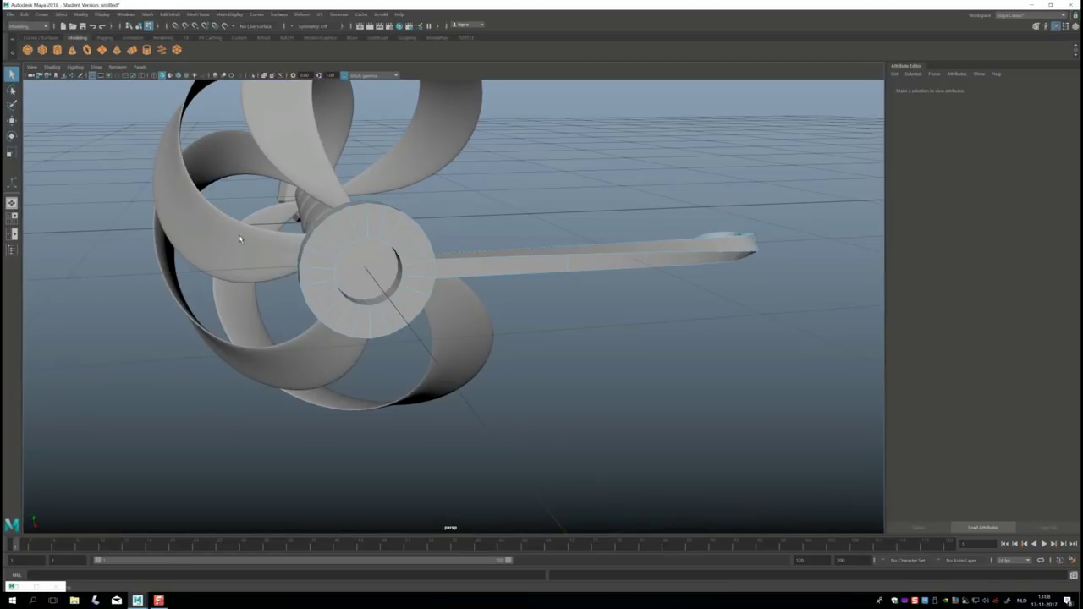
right_click_drag(246, 235, 265, 216)
mouse_move(265, 216)
left_mouse_down("alt")
mouse_move(408, 345)
mouse_move(593, 382)
left_mouse_up("alt")
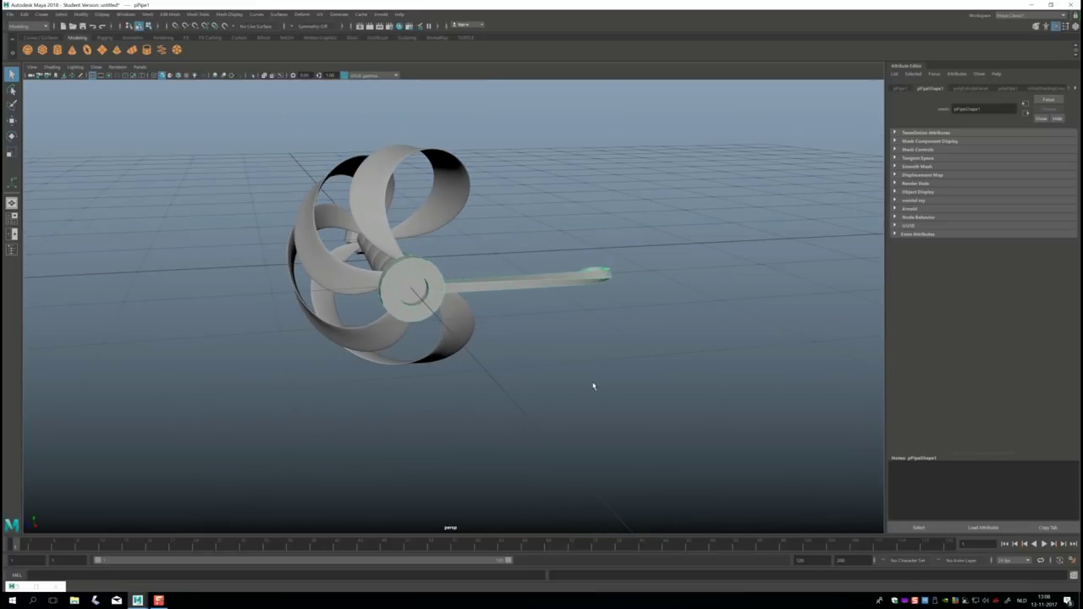
left_click(593, 382)
key("ctrl+z")
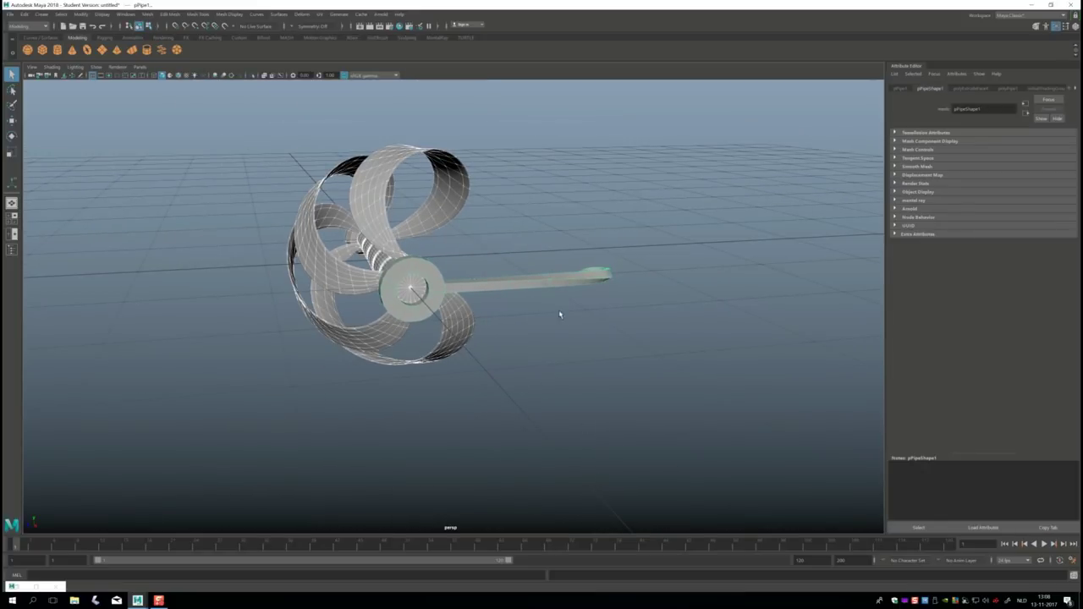
key("ctrl+z")
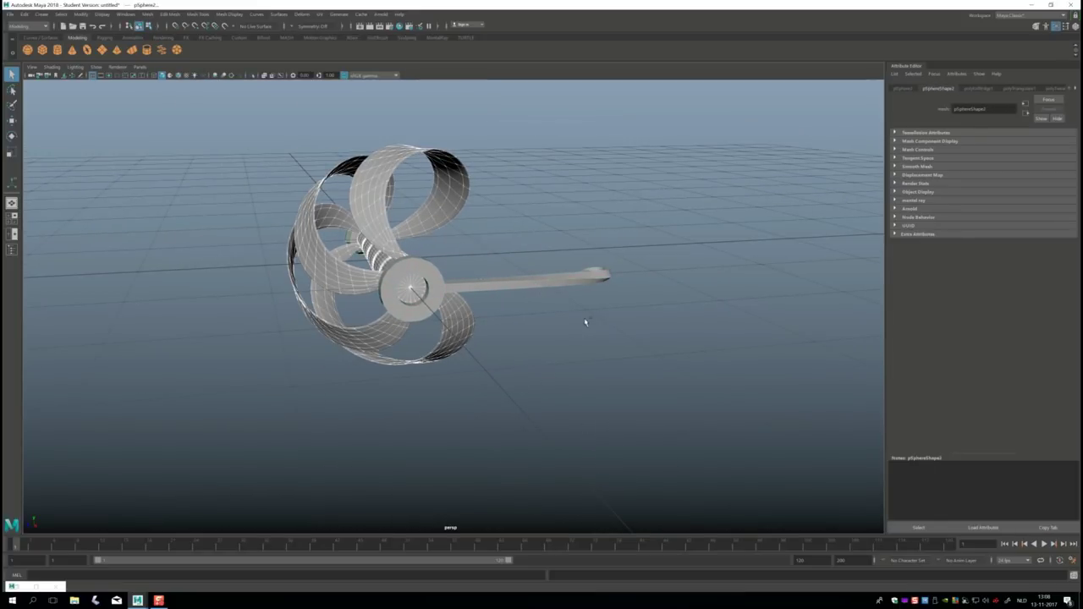
key("ctrl+z")
Step: Marquee-select the ring's left half and delete it
scroll(580, 316, "up", 3)
scroll(383, 377, "up", 2)
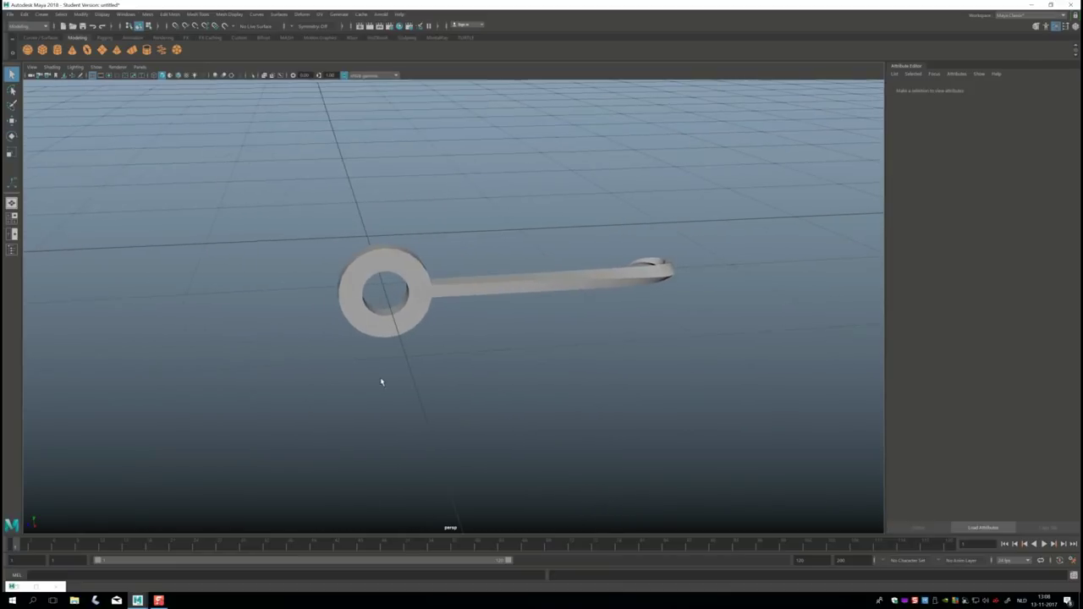
scroll(379, 376, "up", 1)
left_click(359, 252)
right_click_drag(360, 247, 352, 261)
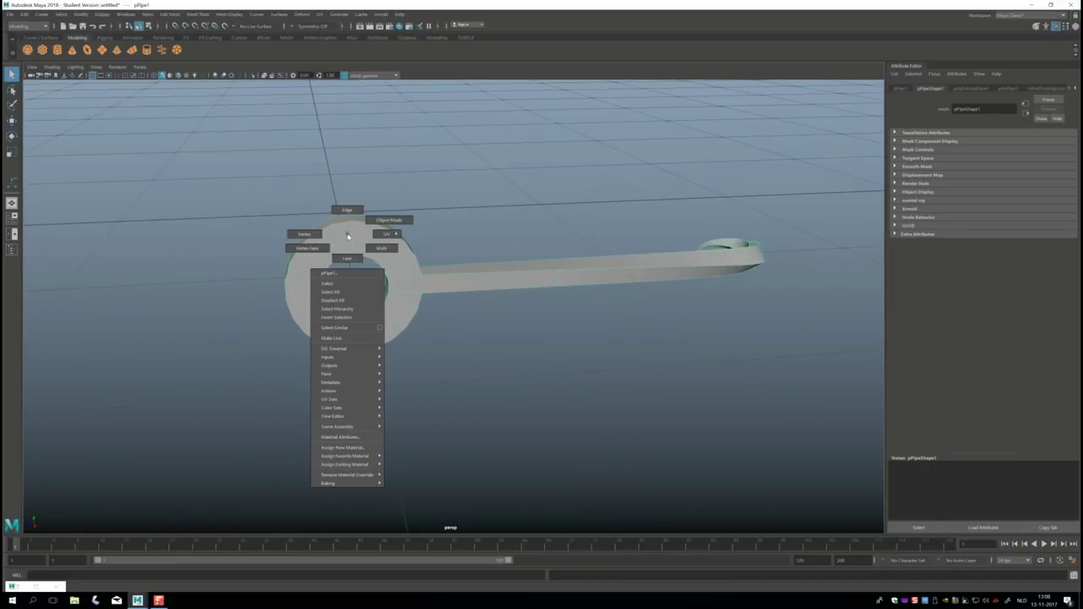
left_click_drag(384, 328, 381, 318, "alt")
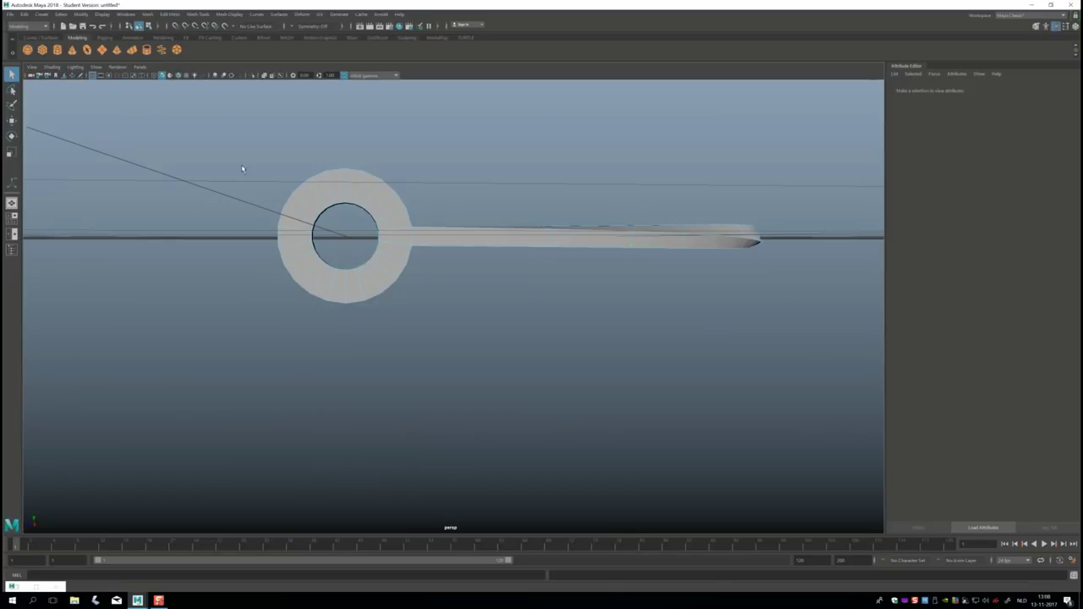
mouse_move(342, 364)
left_mouse_down()
mouse_move(342, 333)
mouse_move(378, 367)
left_mouse_up()
key("Delete")
Step: Duplicate the pipe and rotate the copy 180° so its hook points the opposite way
right_click_drag(509, 315, 530, 296)
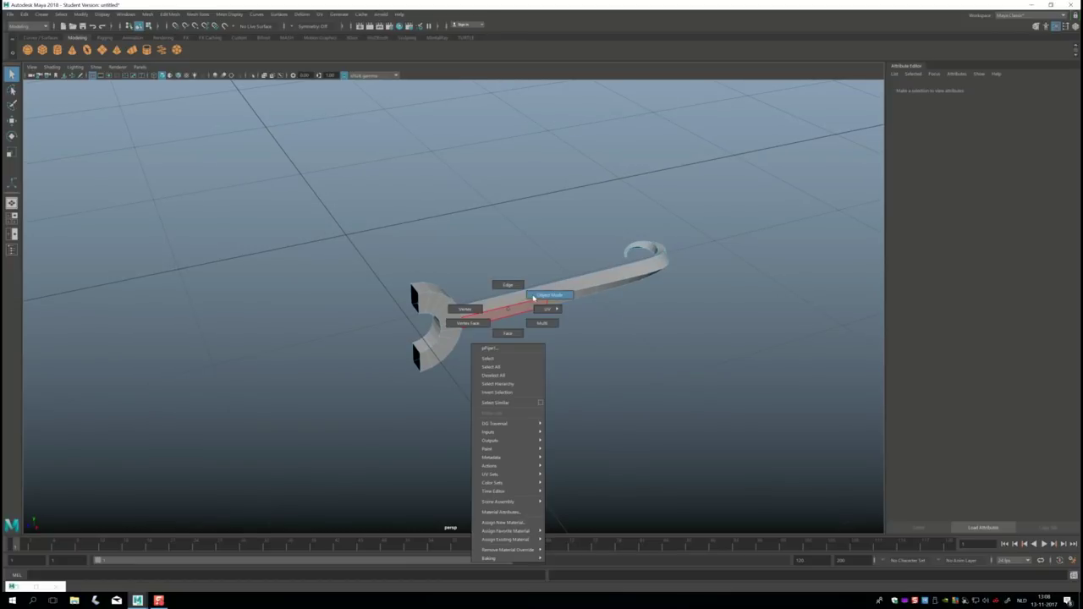
left_click_drag(530, 296, 495, 364, "alt")
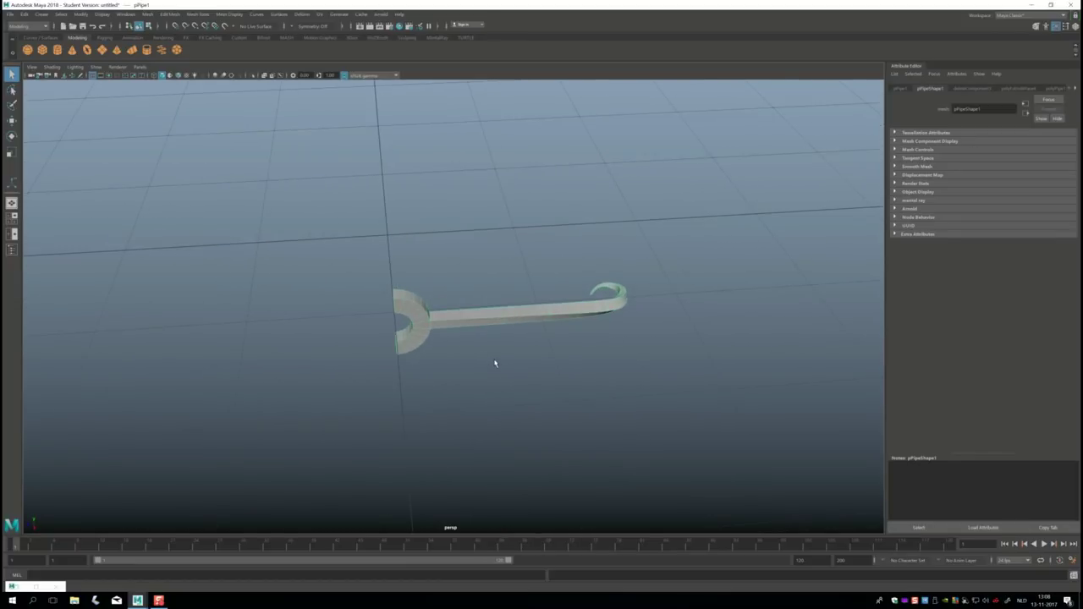
key("ctrl+d")
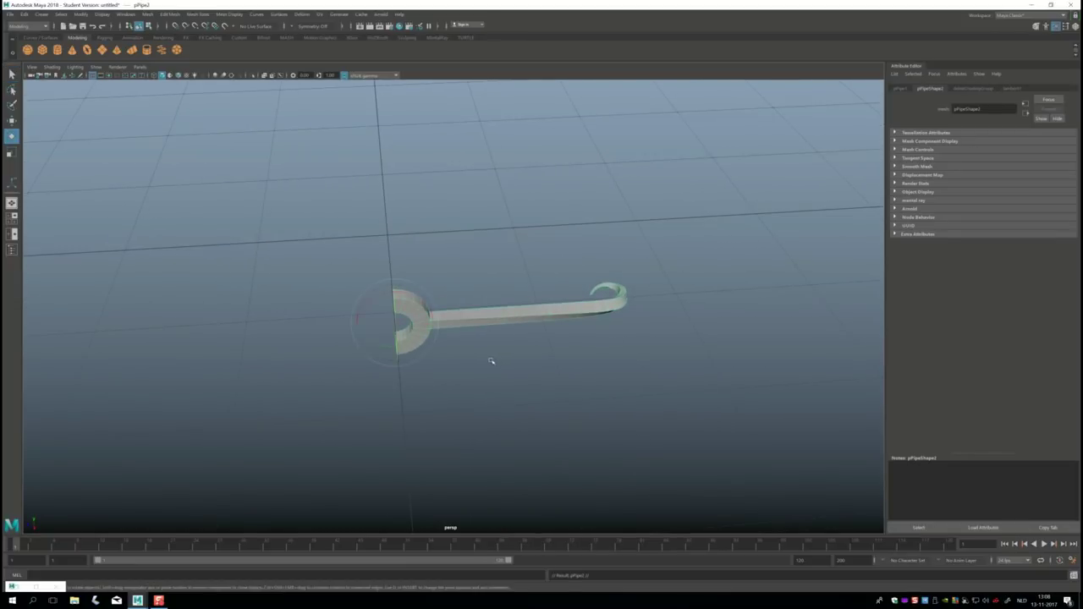
key("e")
mouse_move(372, 343)
left_mouse_down()
mouse_move(403, 344)
mouse_move(398, 356)
left_mouse_up()
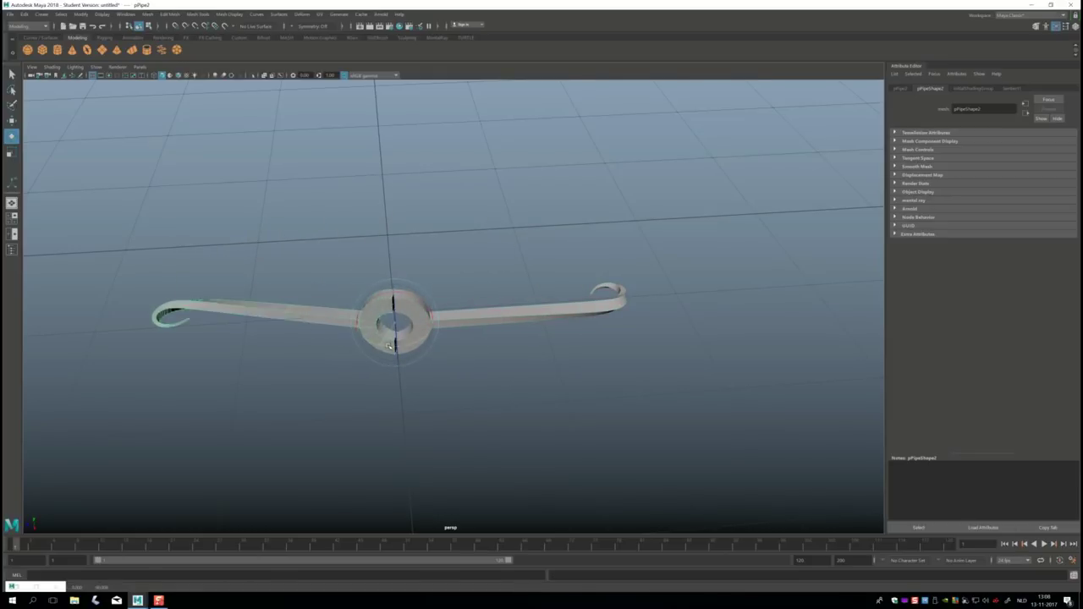
mouse_move(476, 413)
left_mouse_down("alt")
mouse_move(471, 445)
mouse_move(471, 409)
mouse_move(457, 398)
left_mouse_up("alt")
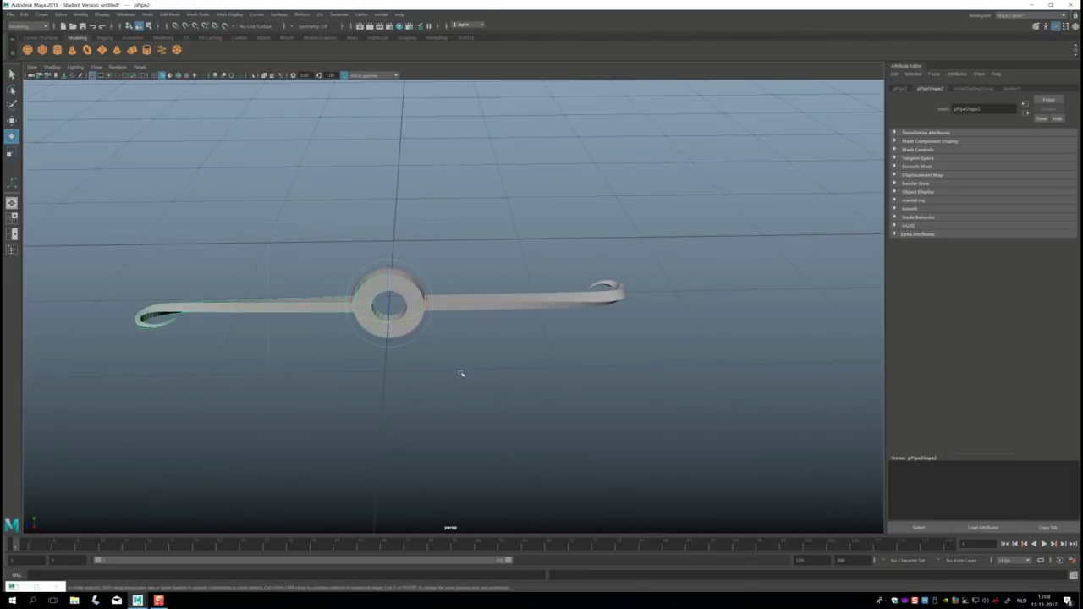
left_click(149, 14)
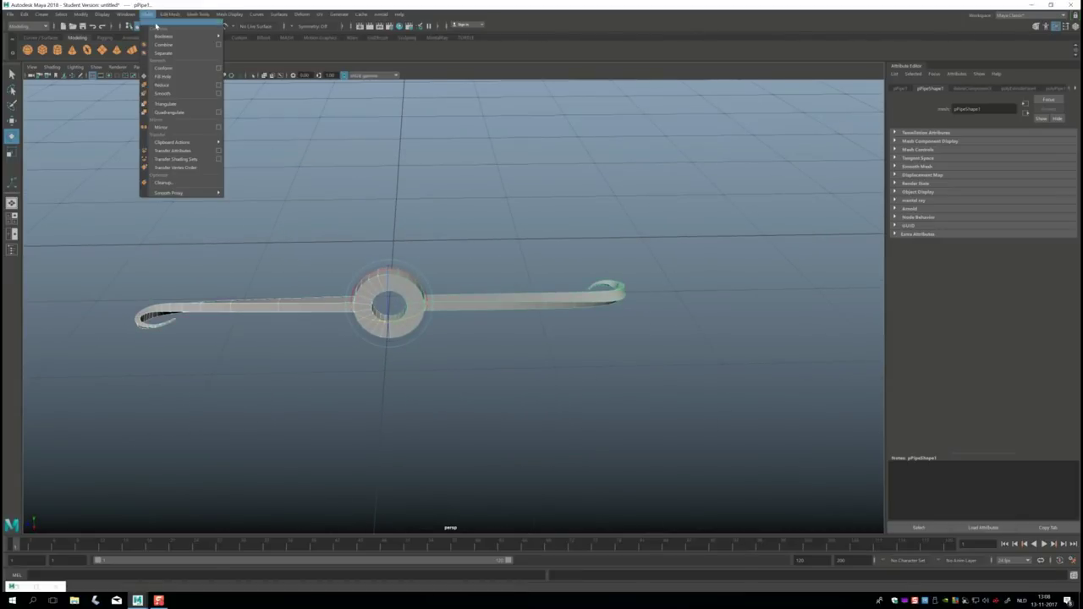
Step: Combine both pipe halves into one mesh and view it in wireframe vertex mode
left_click(178, 44)
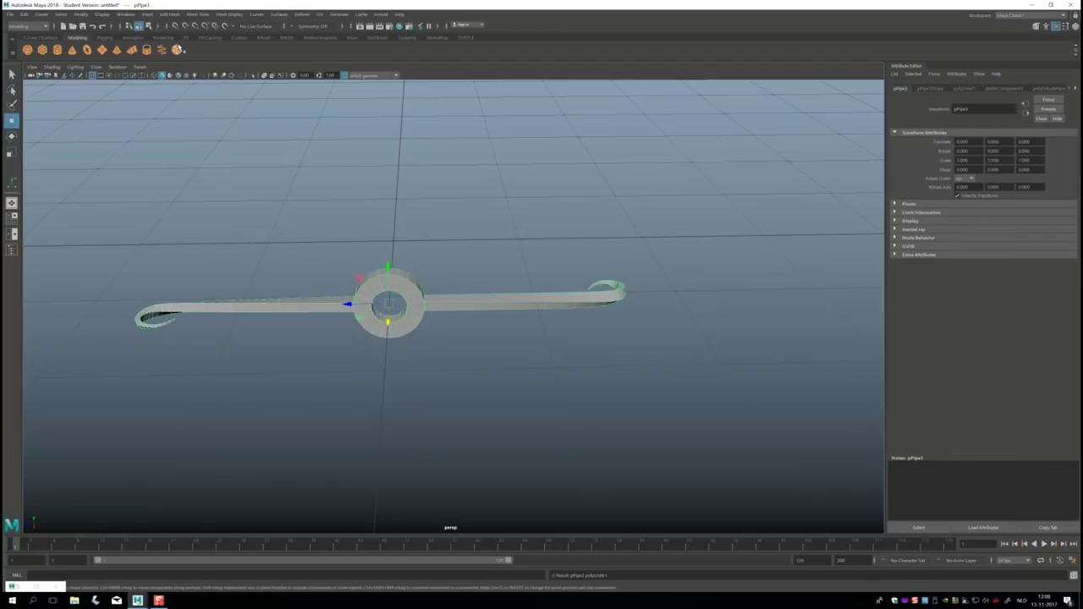
left_click(12, 217)
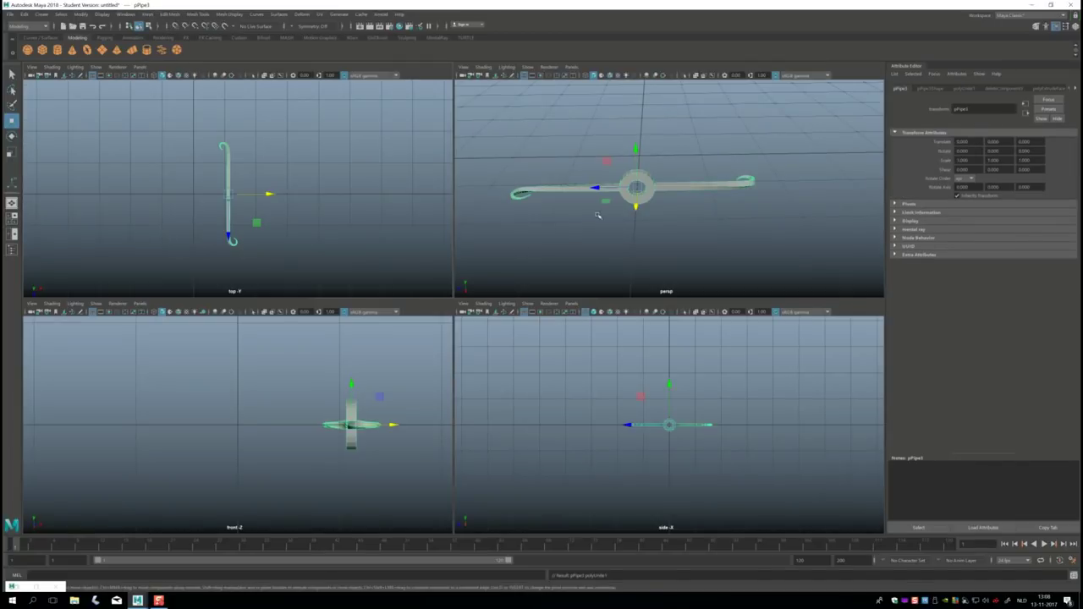
key("space")
scroll(513, 320, "up", 3)
mouse_move(513, 320)
left_mouse_down("alt")
mouse_move(587, 349)
mouse_move(564, 347)
mouse_move(508, 308)
left_mouse_up("alt")
key("4")
right_click_drag(470, 234, 427, 231)
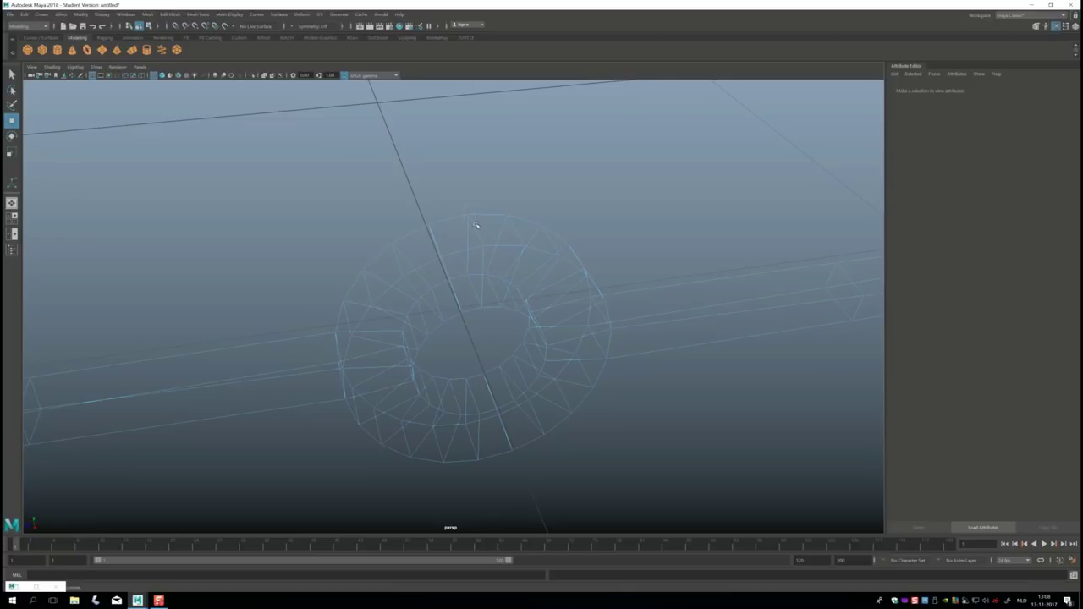
Step: Merge the upper seam vertex pairs with Edit Mesh > Merge at 0.01 threshold
left_click(477, 225)
left_click(148, 15)
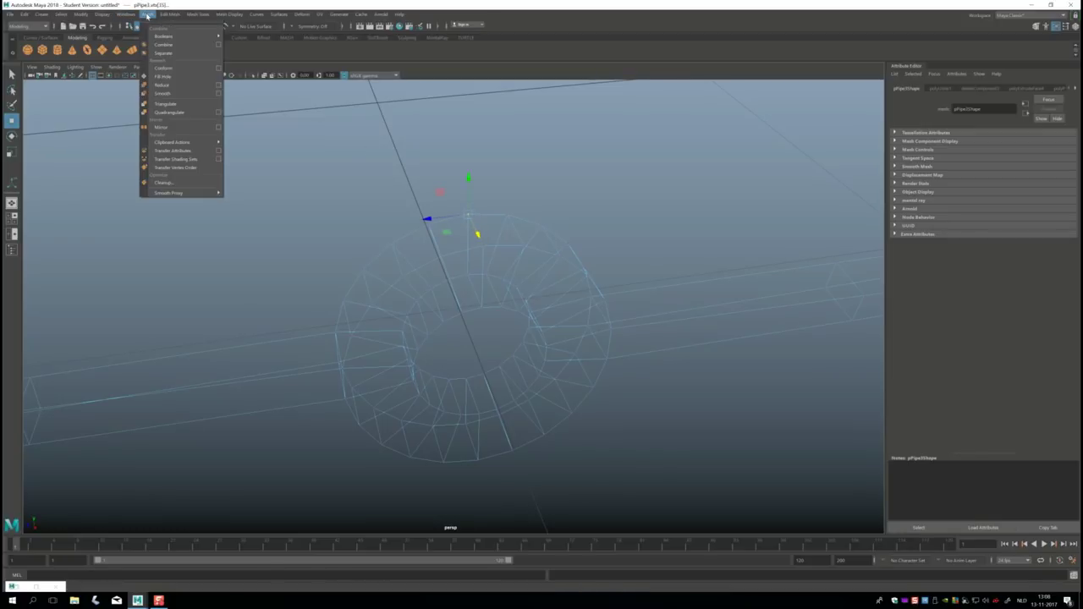
left_click(148, 14)
left_click(169, 15)
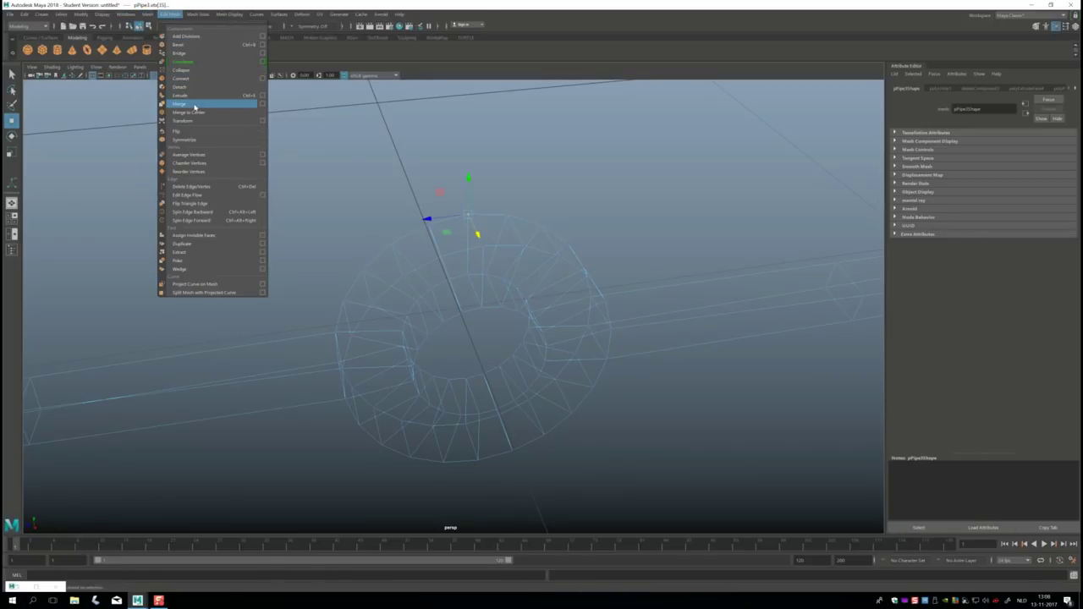
left_click(195, 105)
scroll(520, 219, "up", 3)
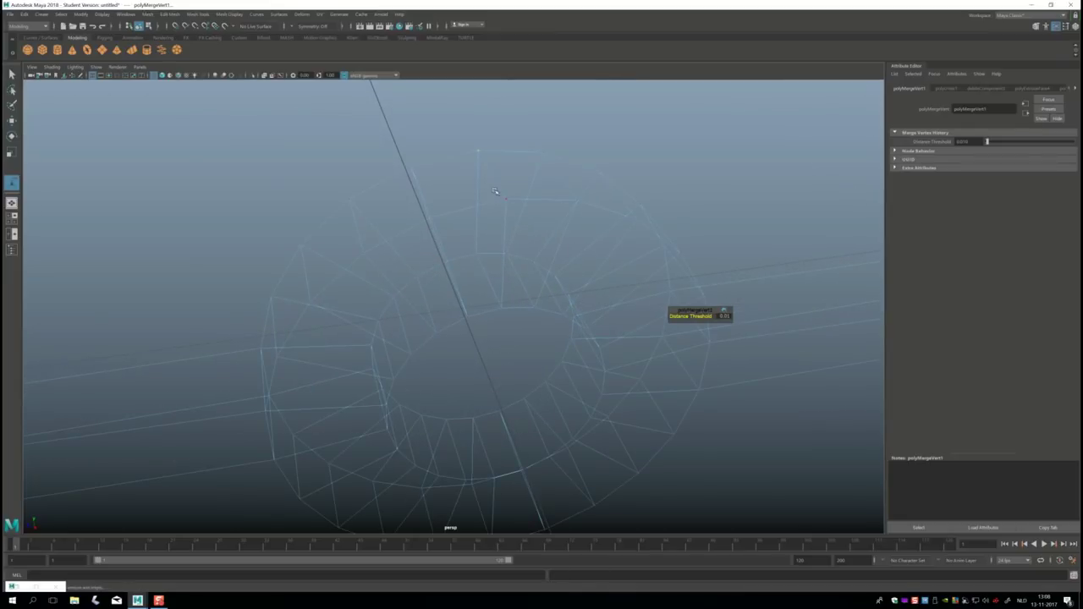
left_click(517, 220)
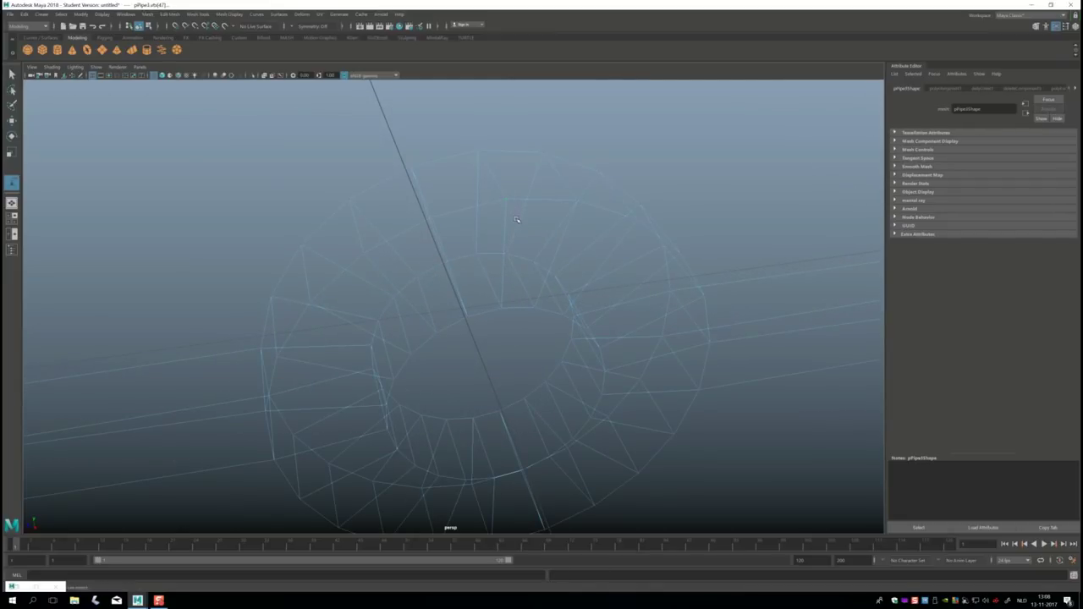
key("g")
left_click(490, 259)
key("g")
left_click(495, 300)
key("g")
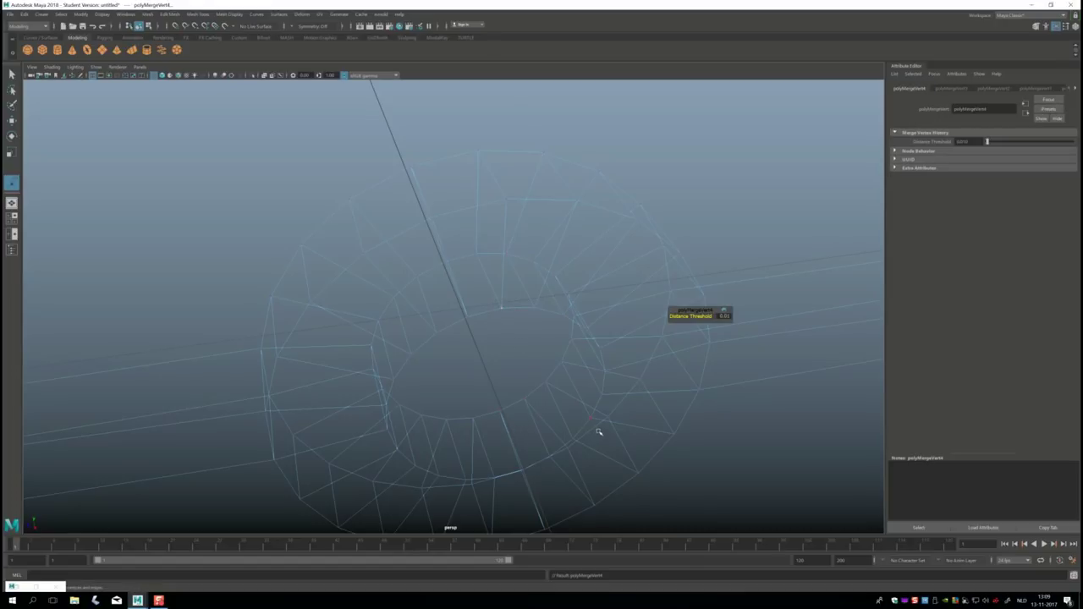
Step: Merge the remaining lower seam vertex pairs, then return to shaded object mode
mouse_move(602, 435)
left_mouse_down("alt")
mouse_move(609, 355)
mouse_move(624, 496)
mouse_move(612, 479)
mouse_move(622, 484)
left_mouse_up("alt")
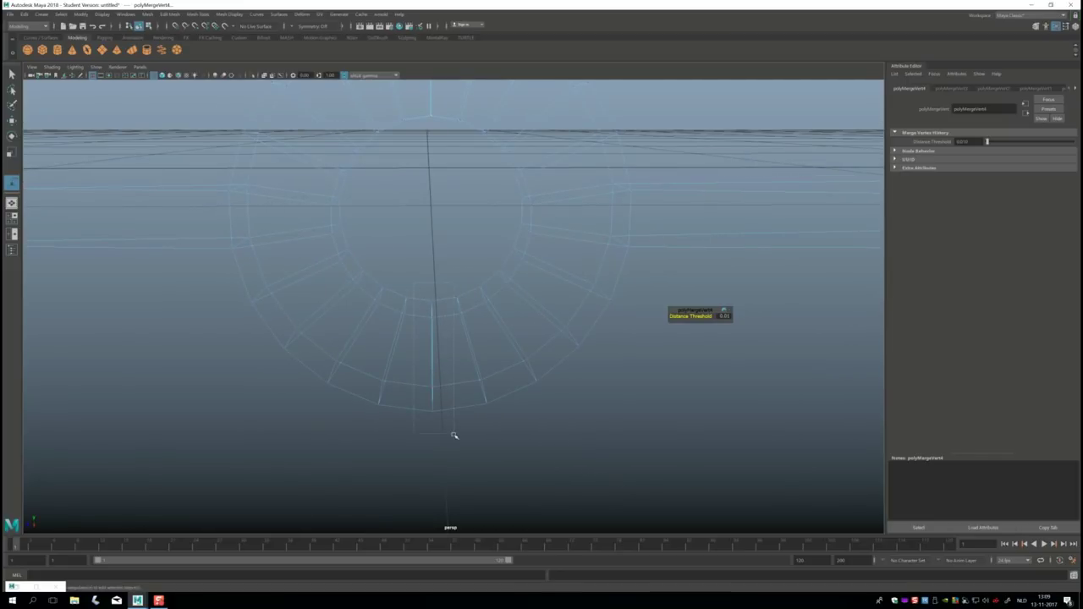
left_click_drag(452, 454, 452, 455)
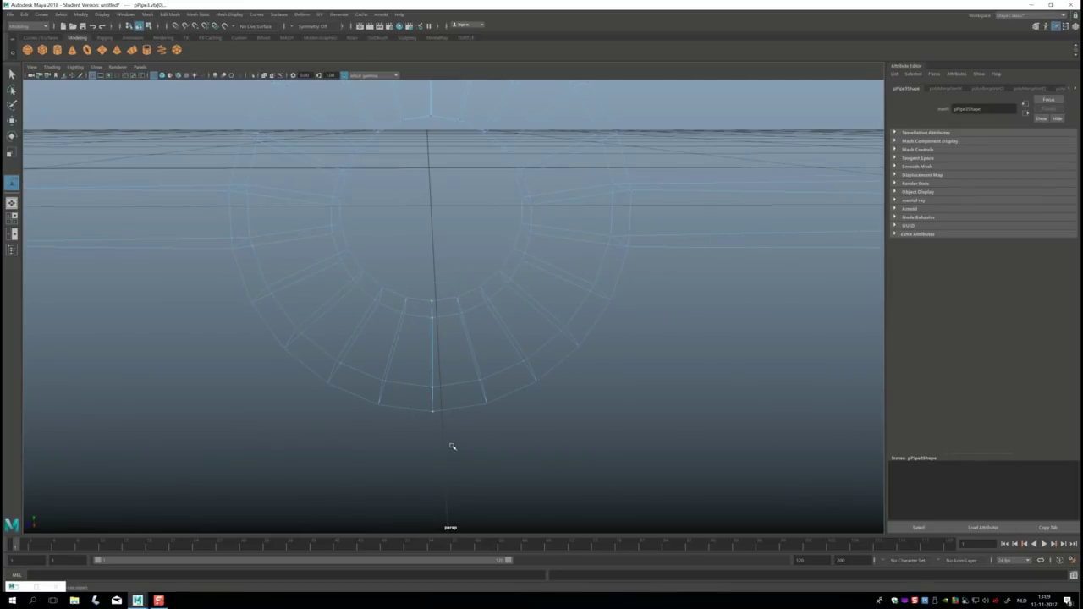
key("g")
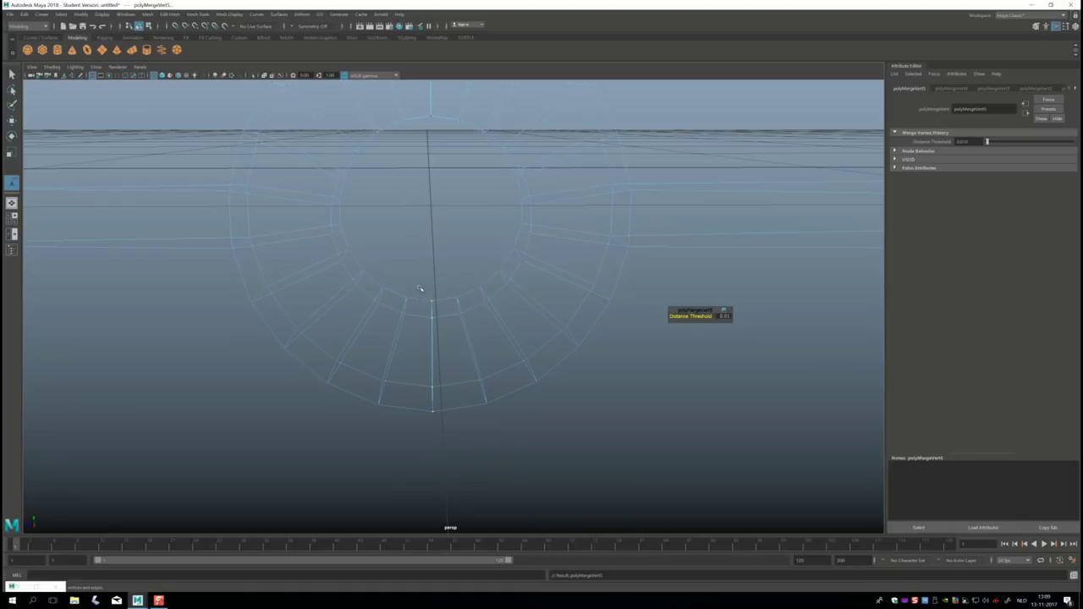
left_click(435, 305)
key("g")
left_click(443, 387)
key("g")
left_click(433, 389)
key("g")
left_click(443, 428)
key("g")
left_click_drag(460, 422, 486, 375, "alt")
key("5")
right_click_drag(479, 311, 508, 312)
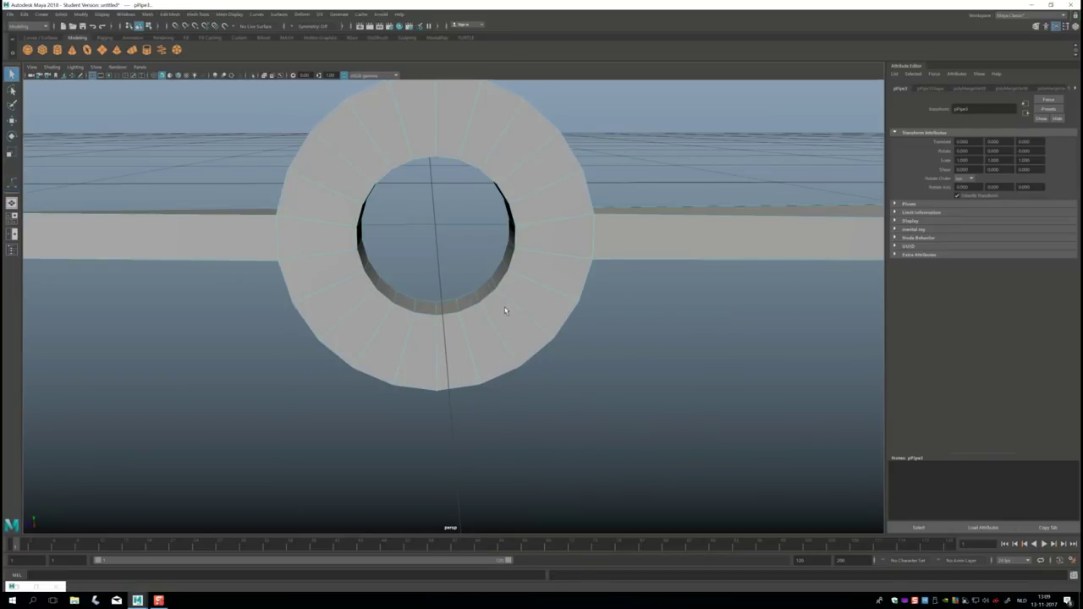
Step: Preview smoothing, then try the Insert Edge Loop tool and its settings
key("3")
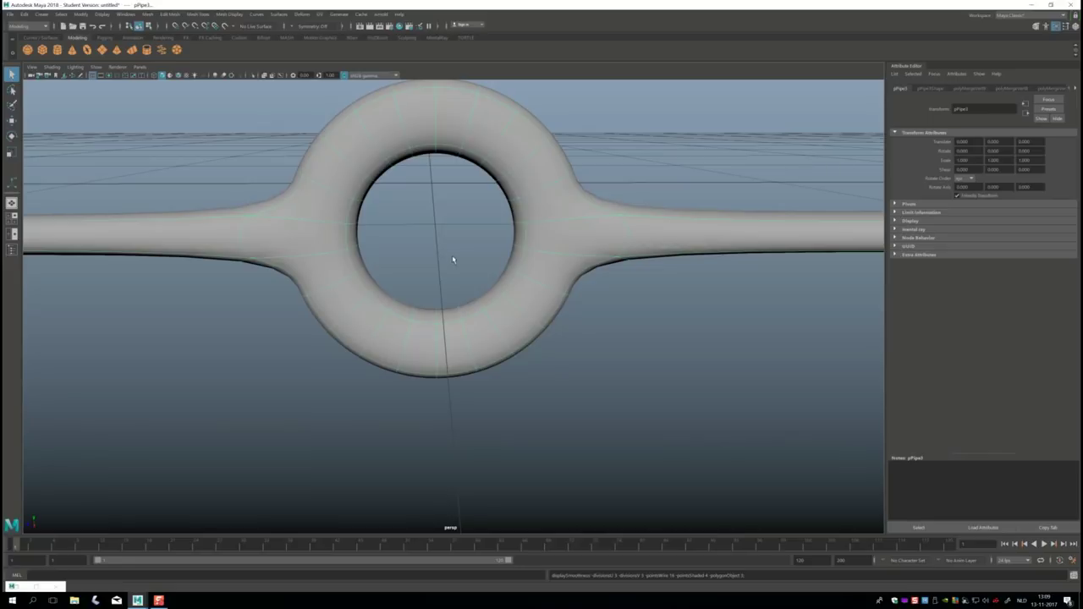
key("1")
scroll(450, 242, "down", 3)
scroll(448, 247, "down", 5)
left_click_drag(448, 252, 466, 305, "alt")
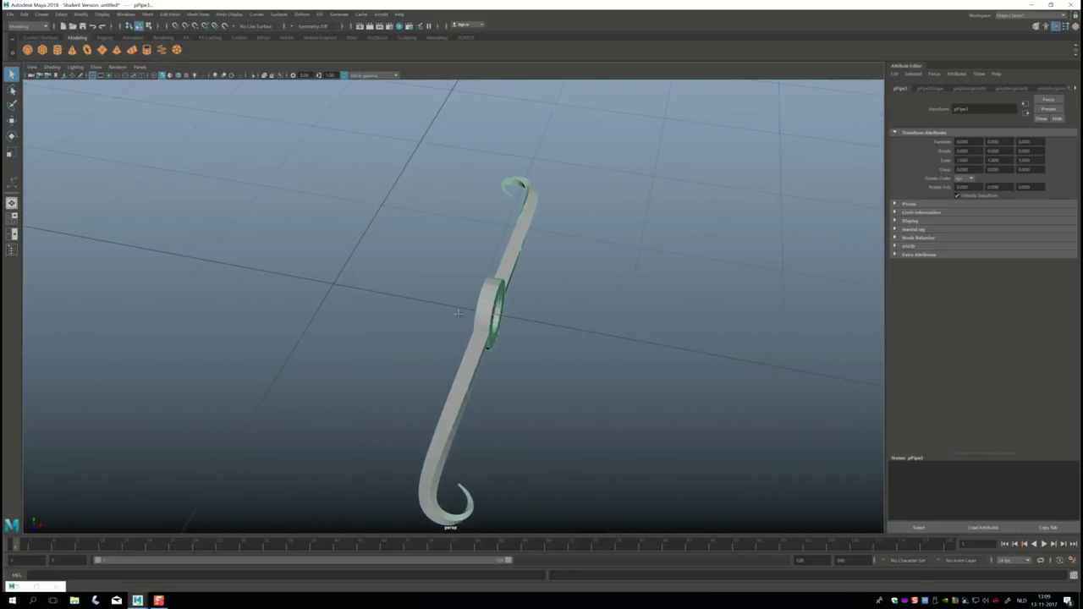
left_click(198, 14)
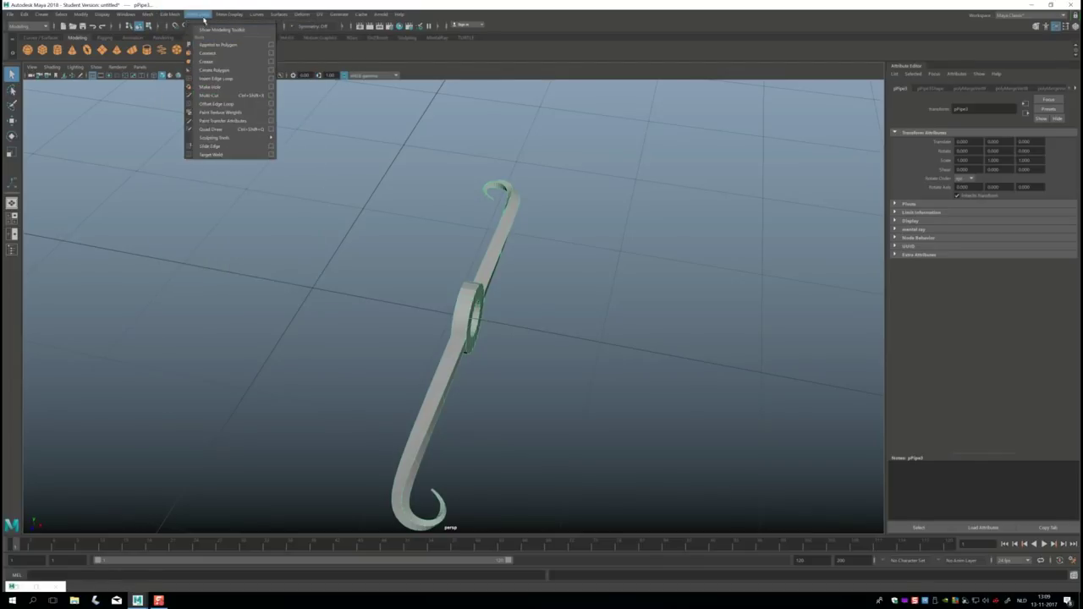
left_click(271, 82)
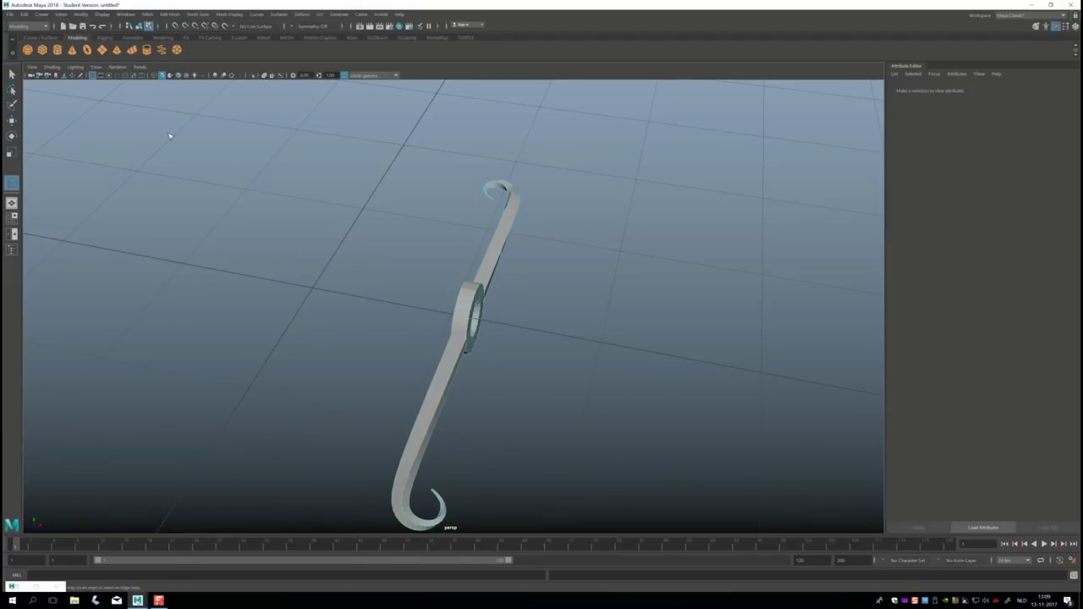
left_click(39, 582)
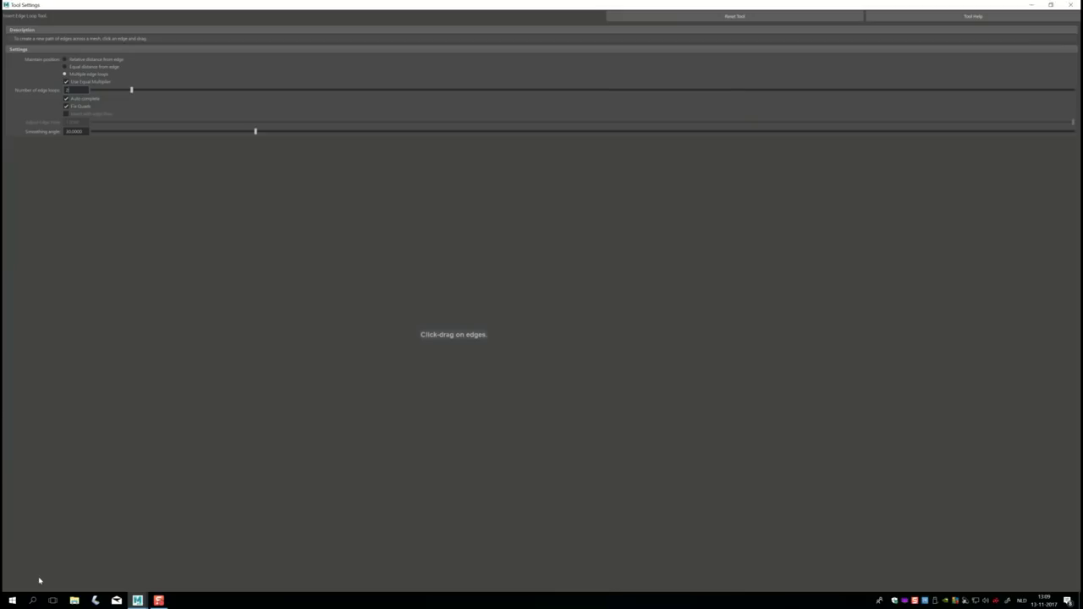
left_click(1032, 6)
scroll(815, 244, "up", 5)
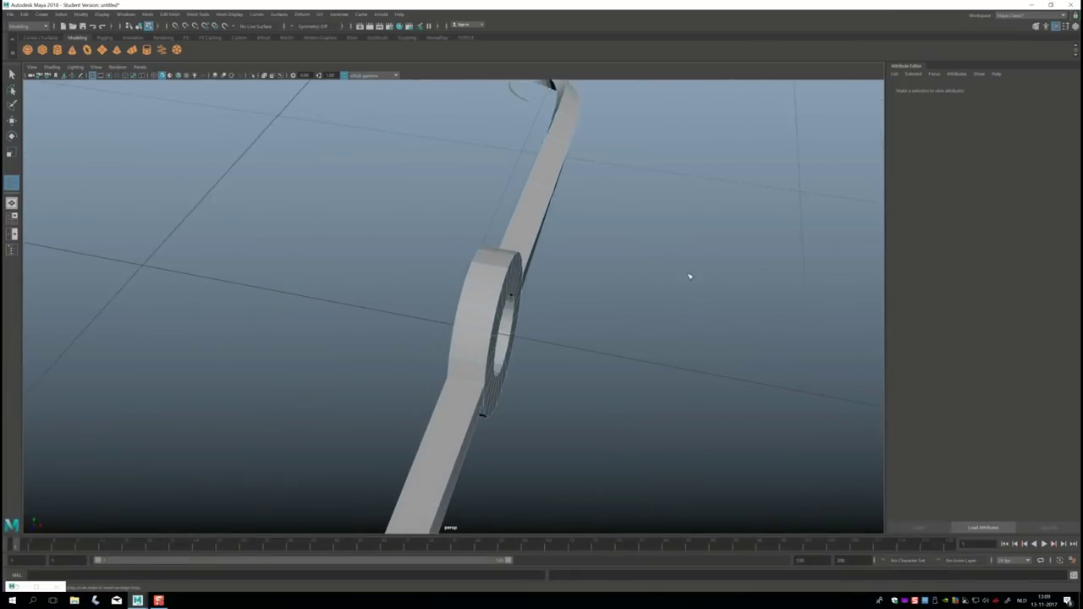
Step: Apply Mesh > Smooth to the crossguard pipe and deselect it
left_click(490, 284)
scroll(553, 327, "down", 3)
scroll(590, 350, "down", 3)
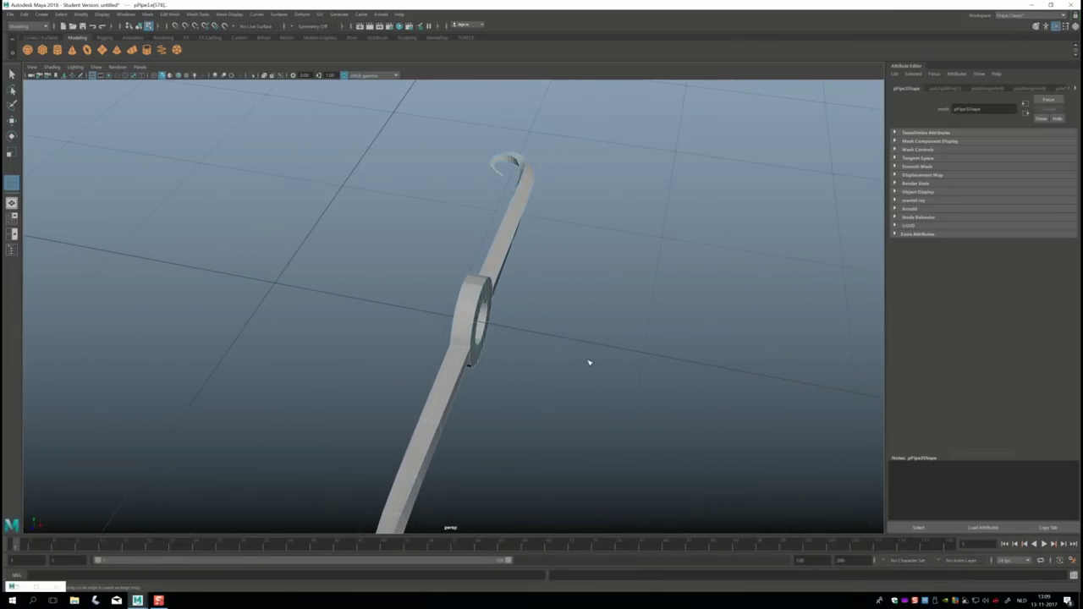
key("q")
right_click_drag(506, 215, 528, 202)
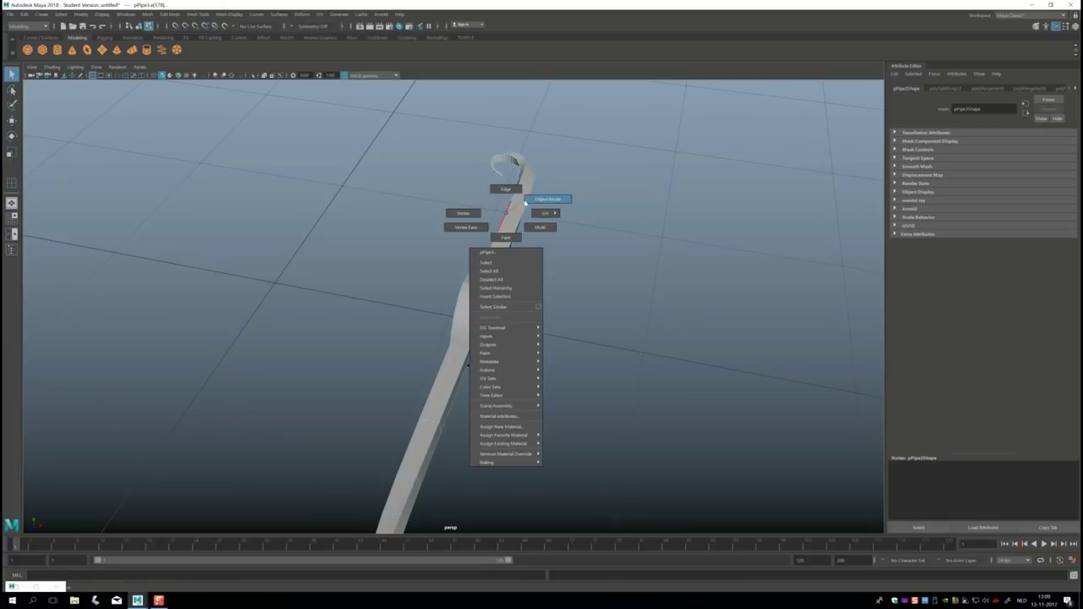
left_click(148, 15)
left_click(169, 95)
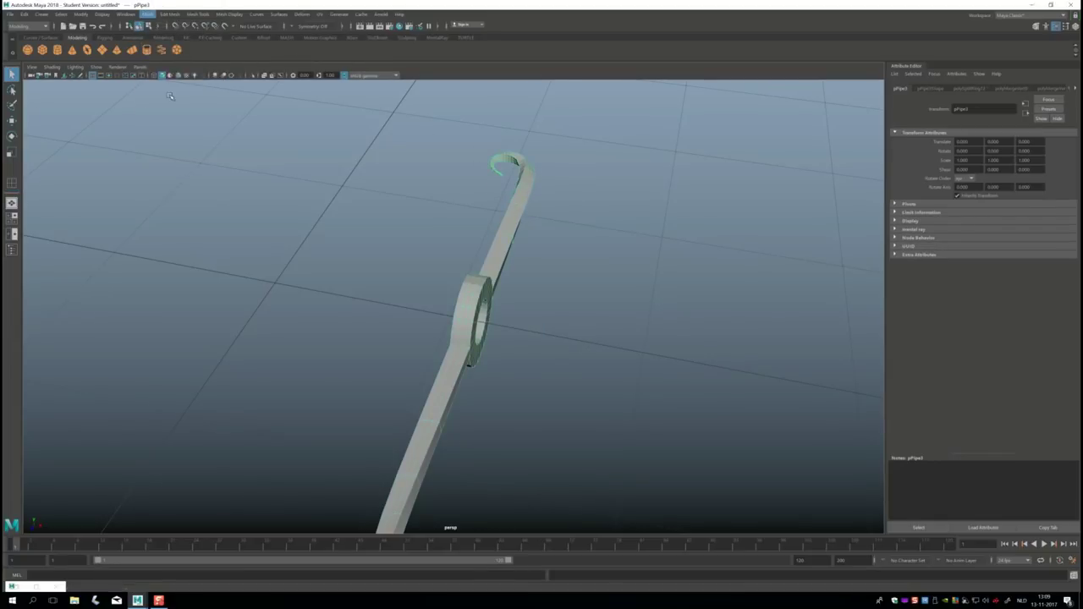
left_click(531, 347)
scroll(531, 348, "down", 5)
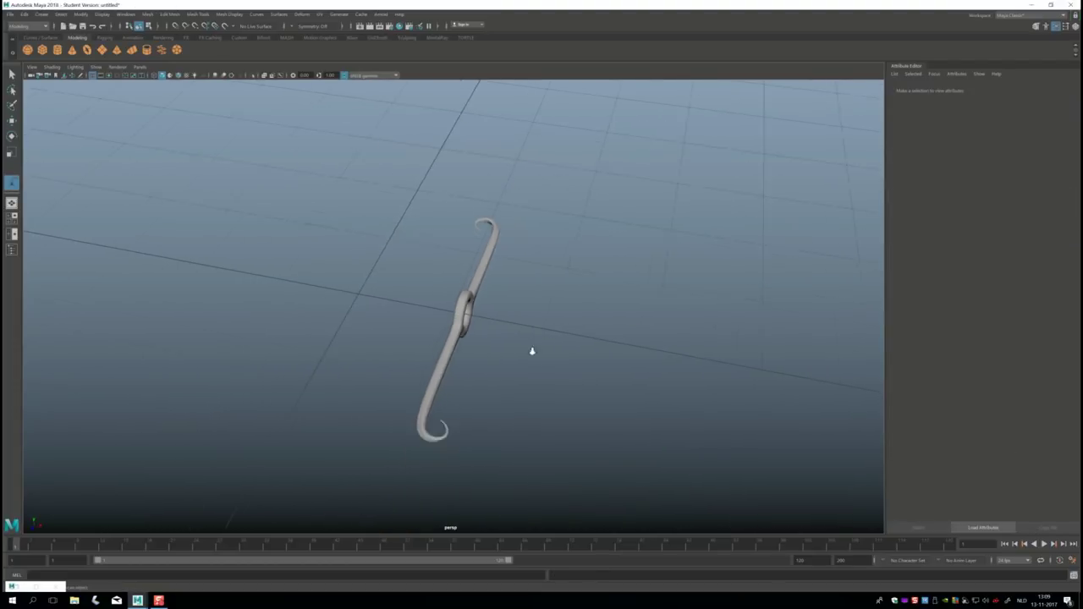
Step: Show all hidden objects, bringing back the basket hilt and grip
left_click(102, 15)
mouse_move(169, 67)
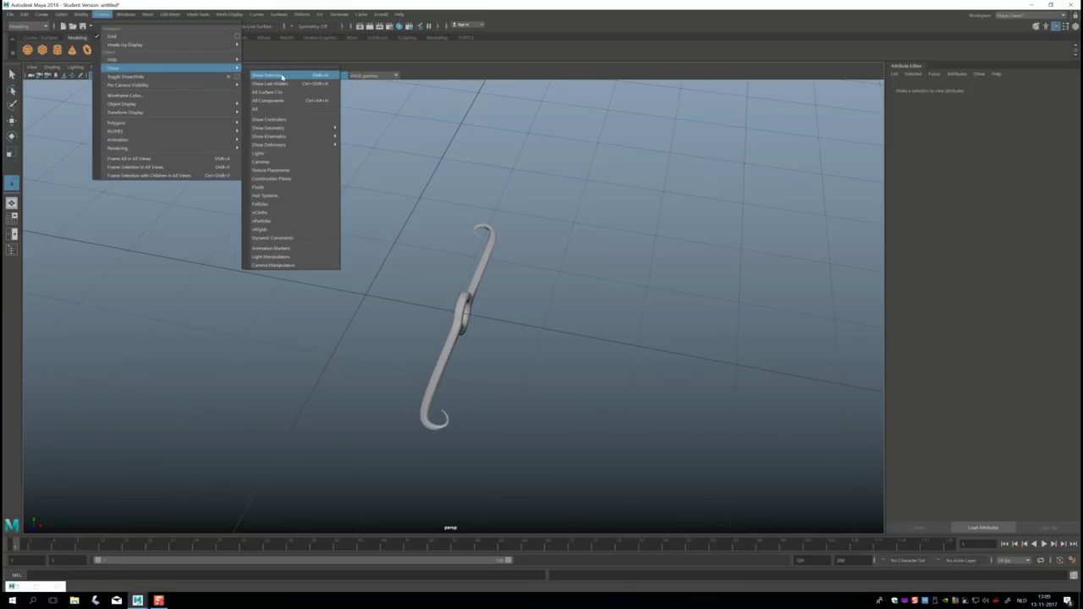
left_click(278, 110)
mouse_move(281, 115)
left_mouse_down("alt")
mouse_move(543, 283)
mouse_move(466, 282)
mouse_move(512, 327)
left_mouse_up("alt")
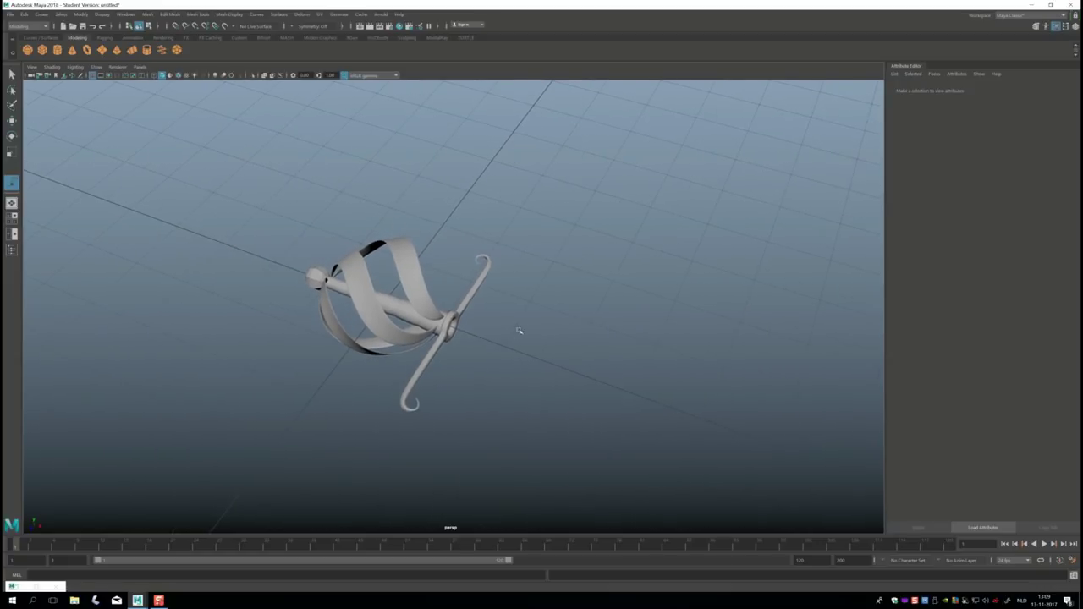
scroll(512, 328, "up", 1)
scroll(517, 321, "up", 2)
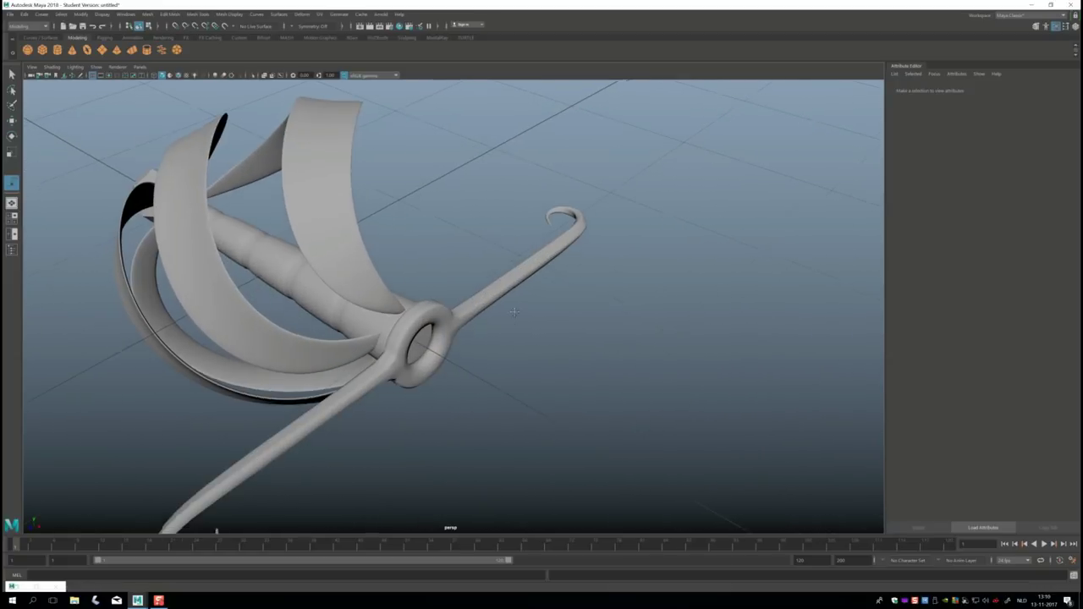
scroll(512, 317, "up", 2)
scroll(506, 312, "up", 2)
Step: Move the pPipe3 crossguard ring upward along Y with the Move tool
left_click(435, 318)
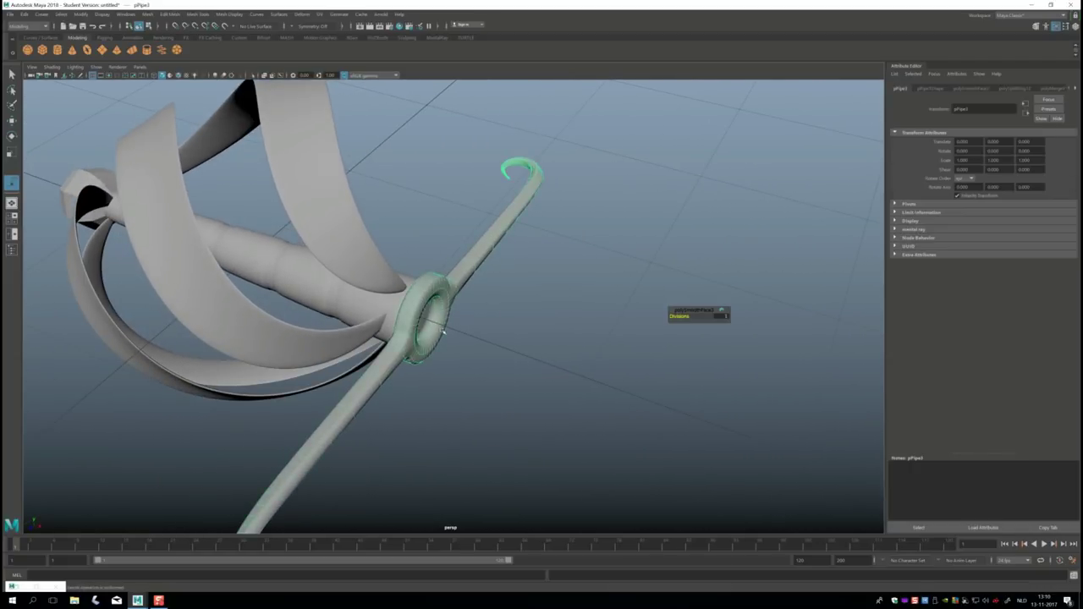
key("w")
left_click_drag(460, 333, 451, 333)
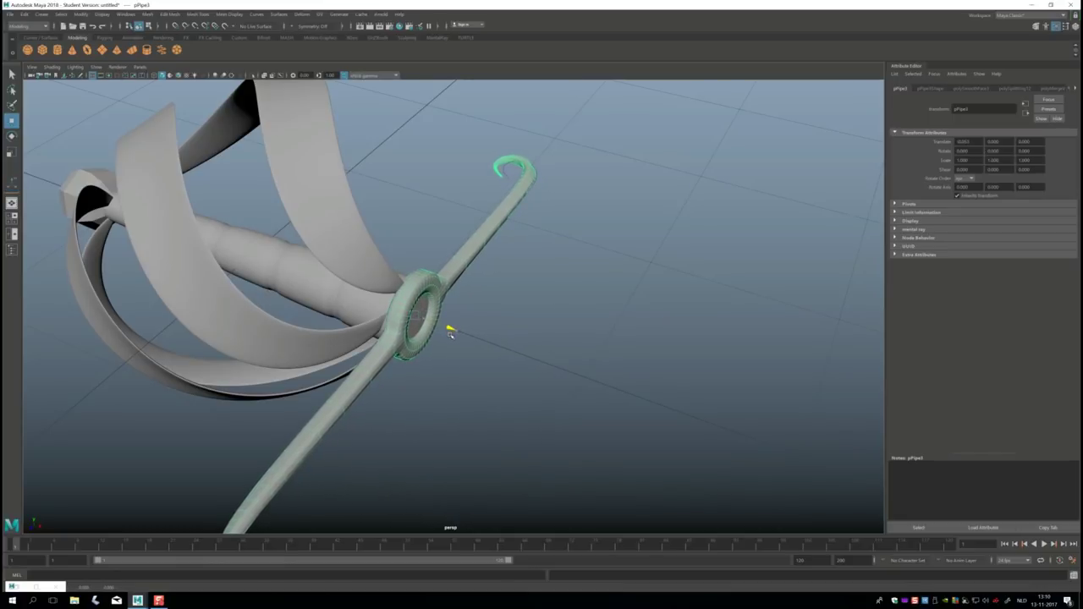
left_click_drag(451, 335, 465, 343, "alt")
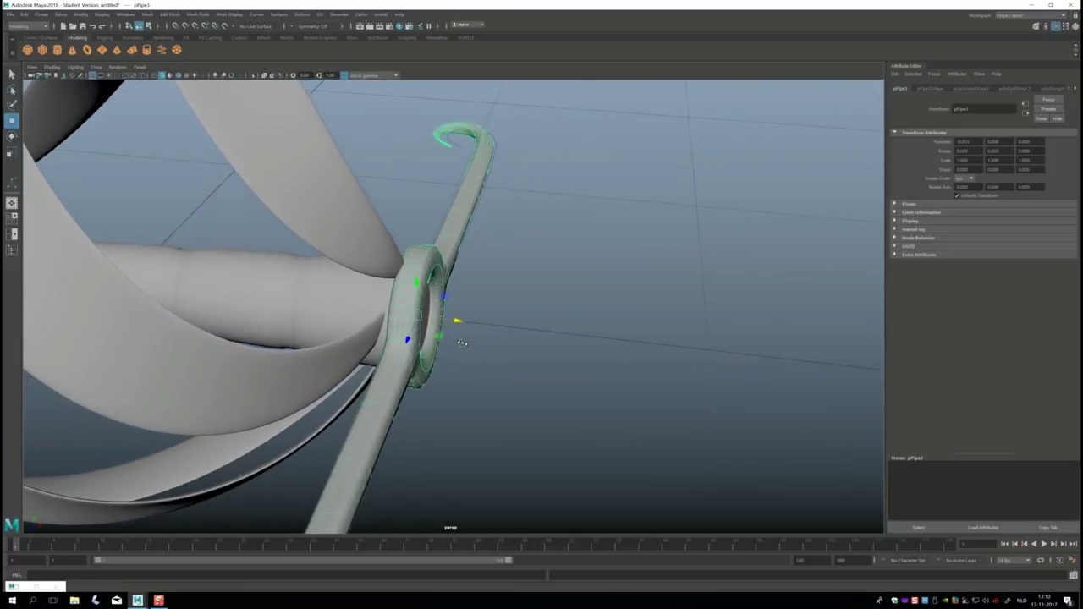
left_click_drag(465, 319, 450, 367)
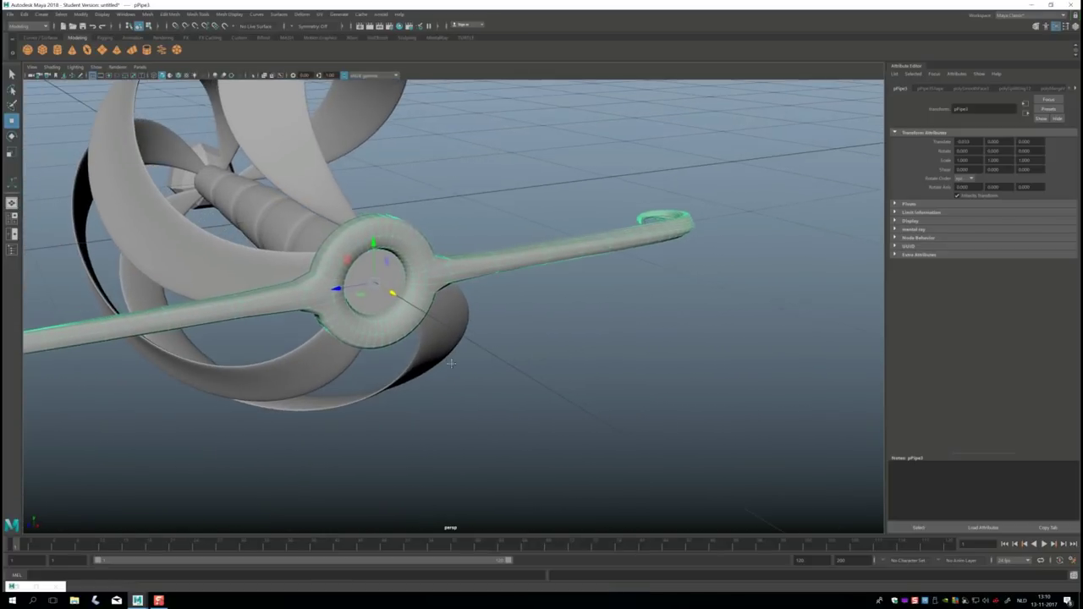
scroll(385, 332, "up", 2)
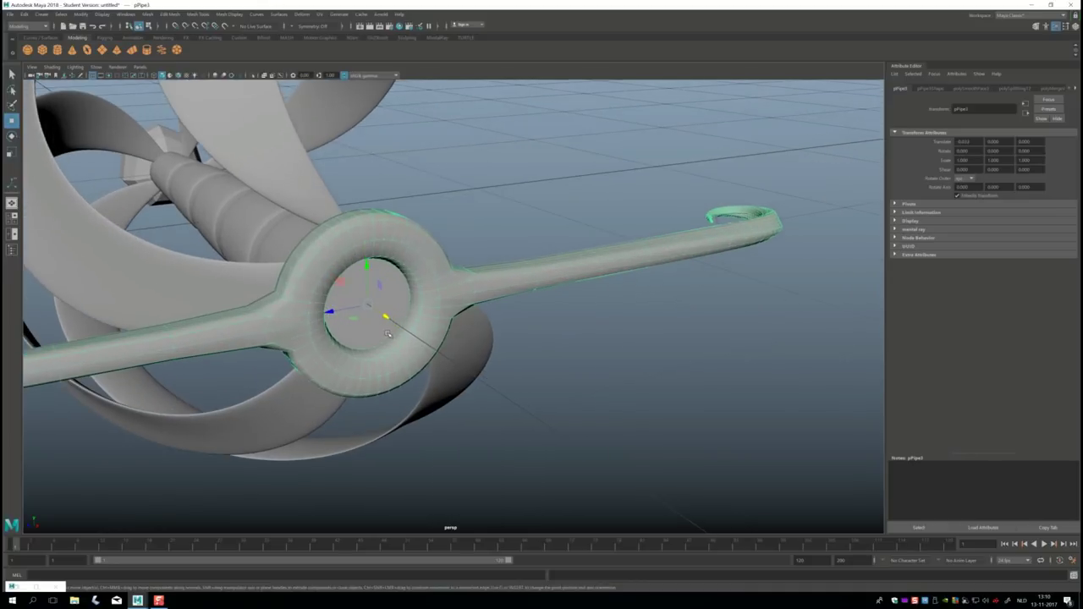
scroll(377, 338, "up", 2)
left_click_drag(370, 370, 374, 368, "alt")
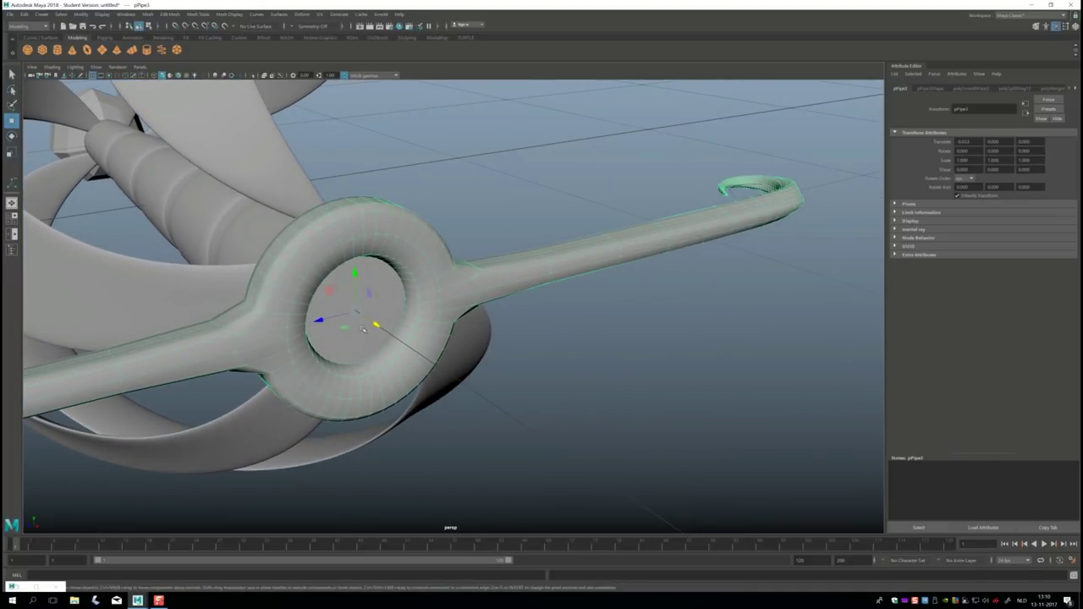
left_click_drag(355, 270, 377, 235)
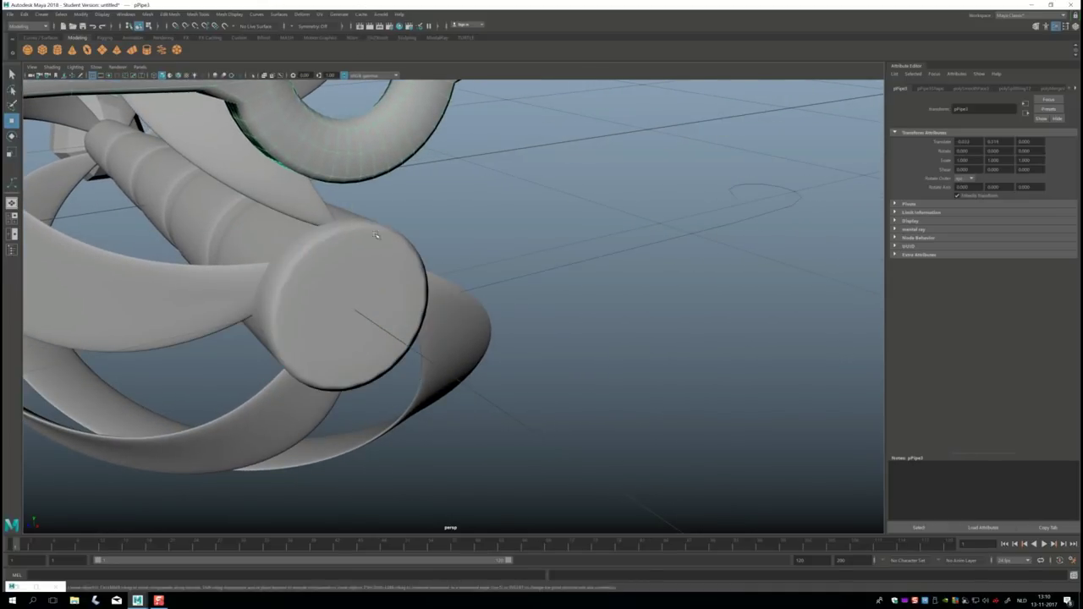
left_click(353, 278)
Step: Select the grip cylinder's end-cap faces and extrude them outward
key("1")
right_click_drag(344, 248, 347, 276)
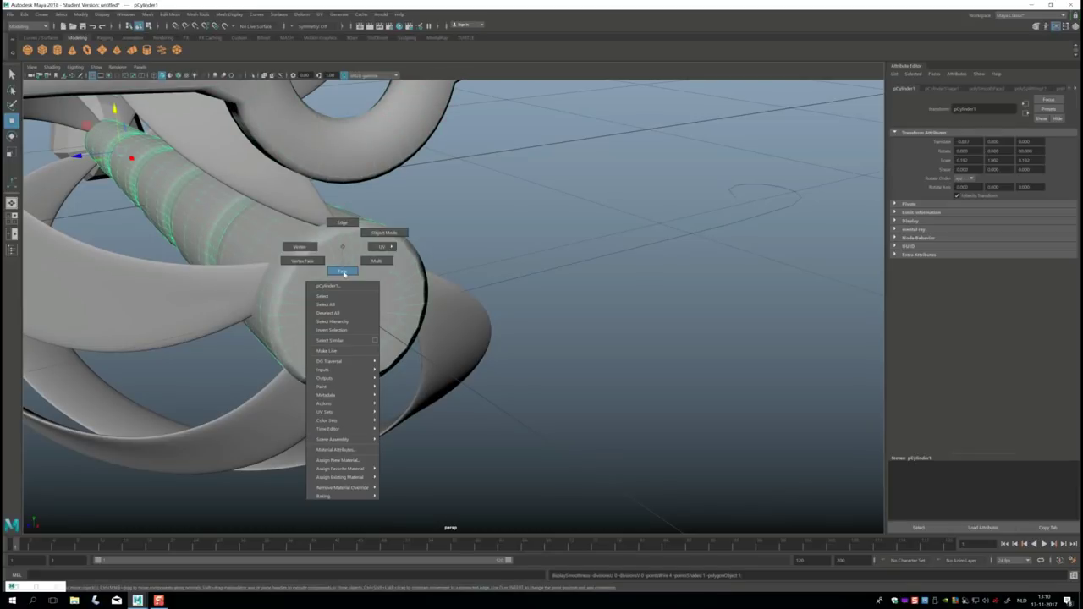
left_click(349, 286)
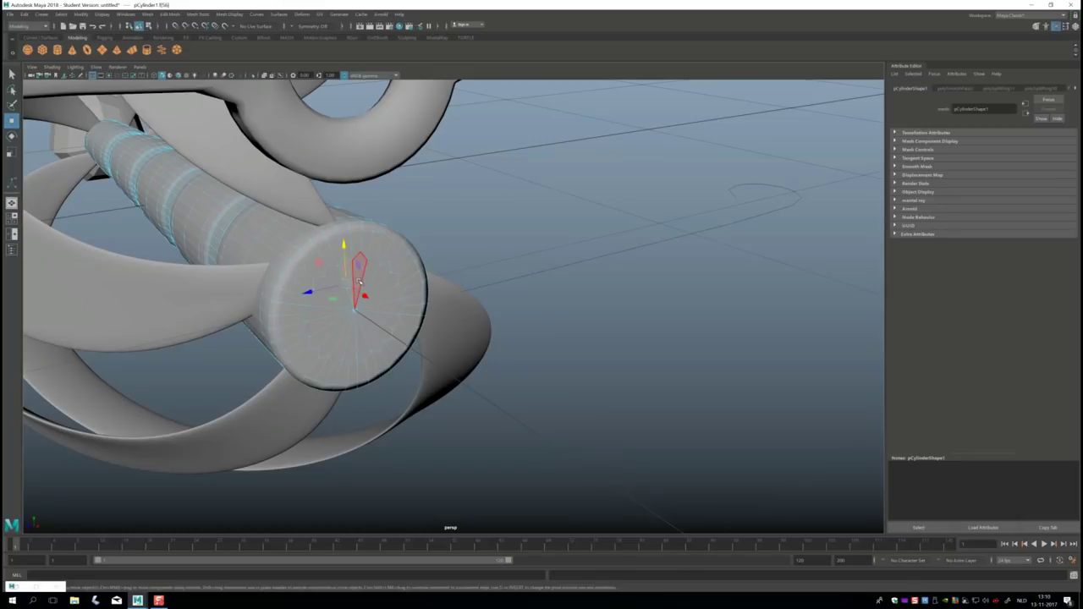
scroll(347, 279, "up", 2)
left_click(319, 222)
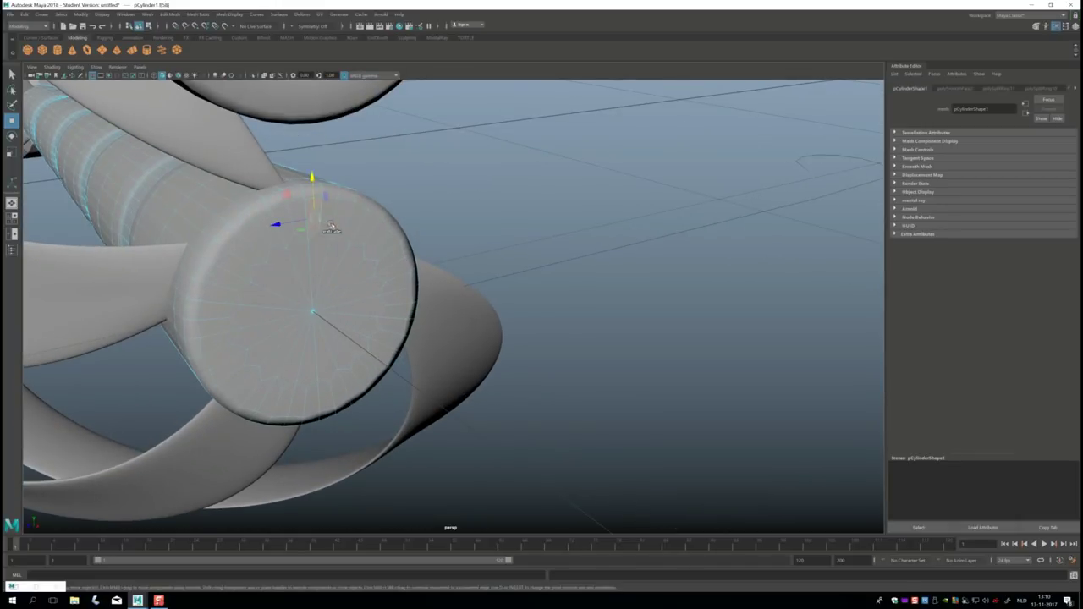
double_click(333, 219)
key("greater")
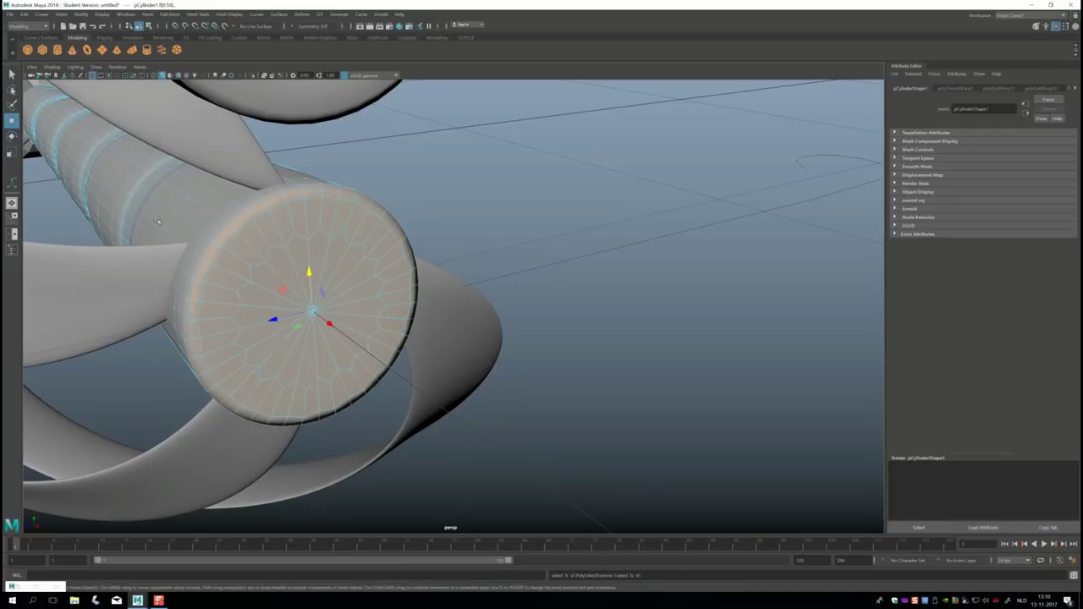
key("ctrl+e")
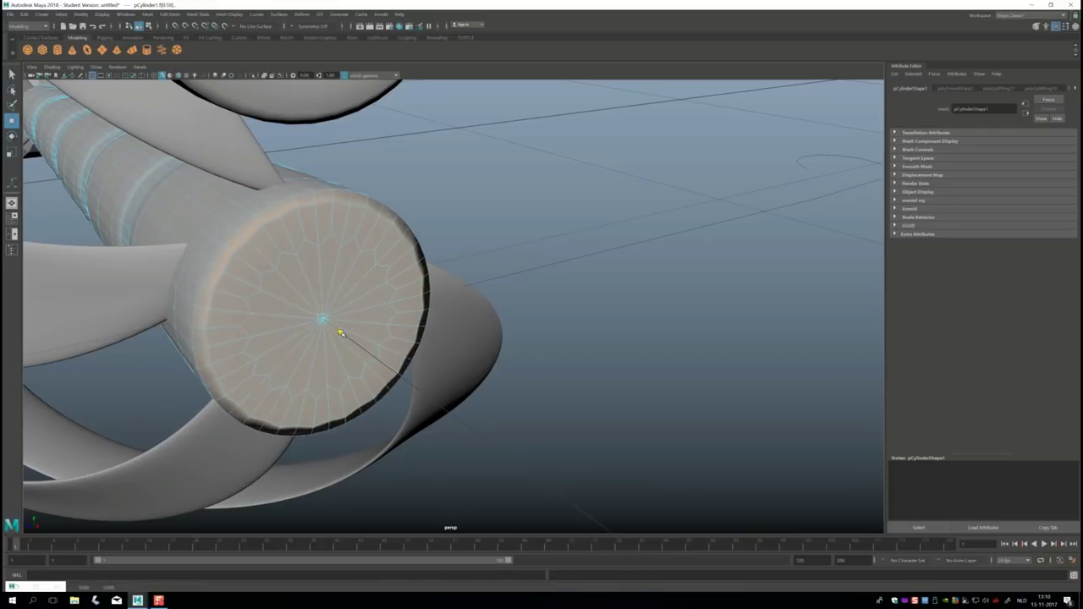
left_click_drag(336, 342, 374, 356)
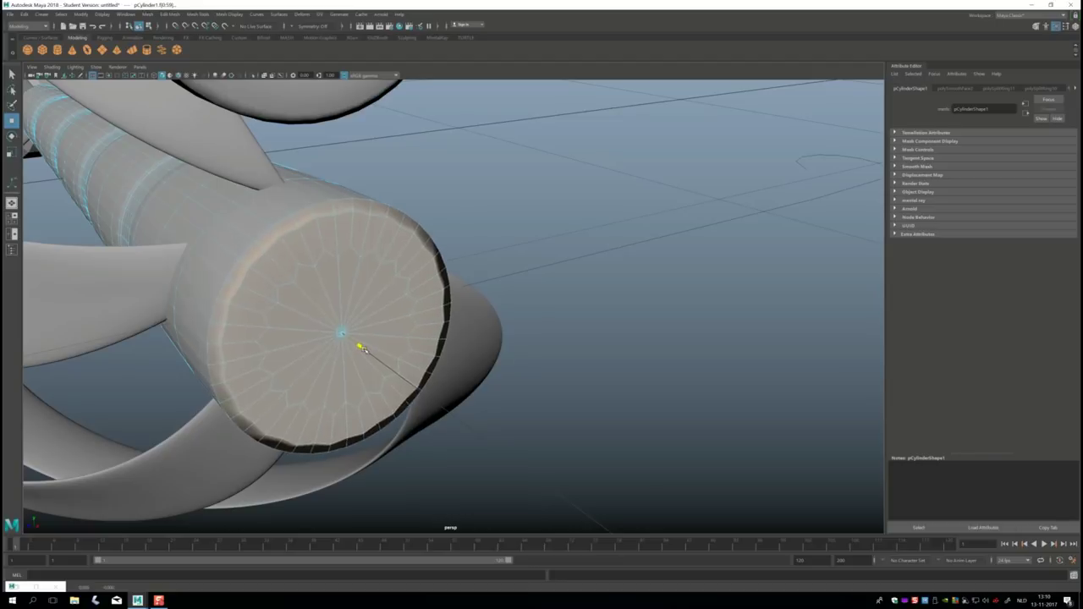
Step: Apply Mesh > Smooth to the grip cylinder in object mode
left_click(539, 192)
right_click_drag(336, 194, 367, 188)
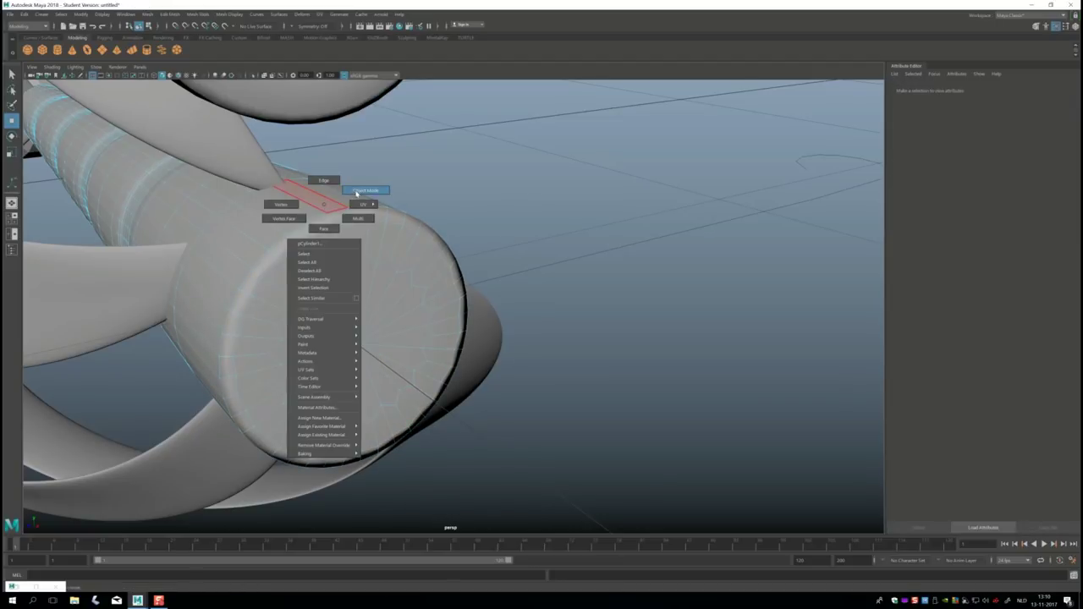
left_click(152, 16)
left_click(180, 93)
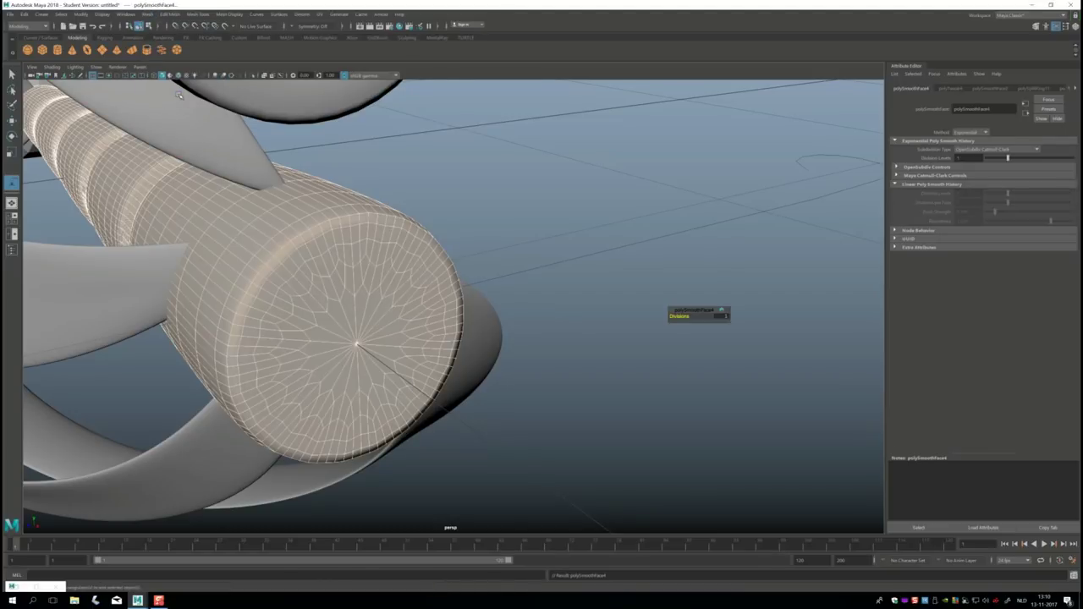
left_click(77, 88)
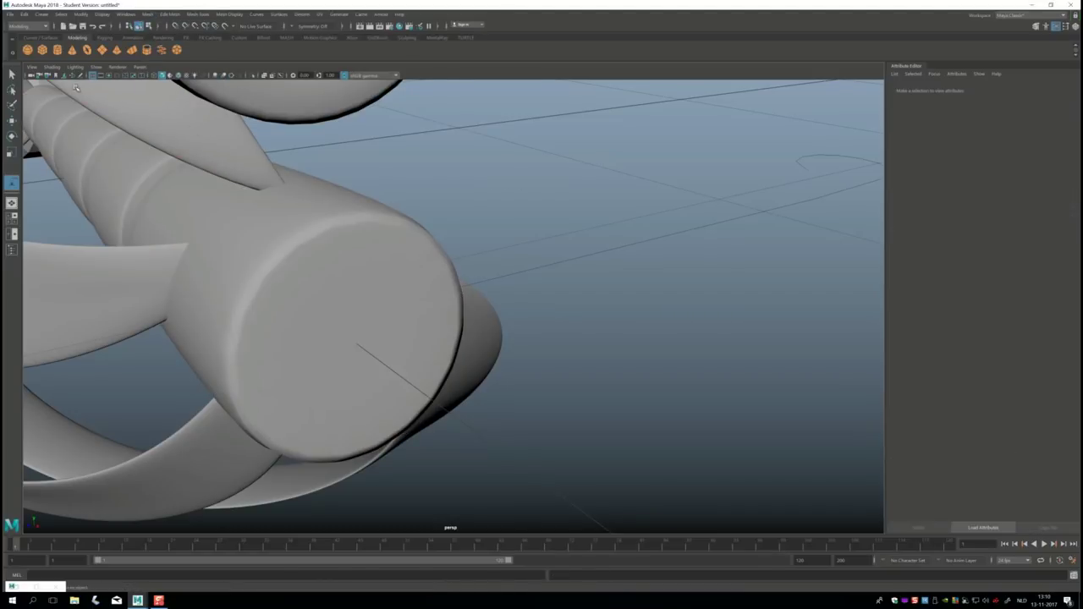
Step: Show all objects and move pPipe3 down to Translate Y 0 in side view
left_click(105, 15)
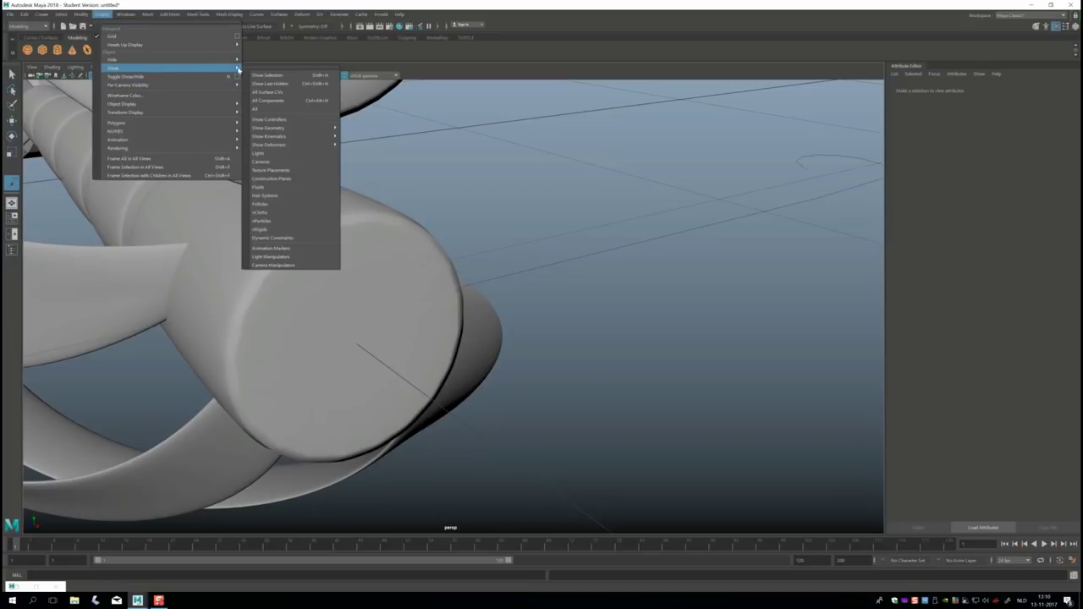
left_click(255, 108)
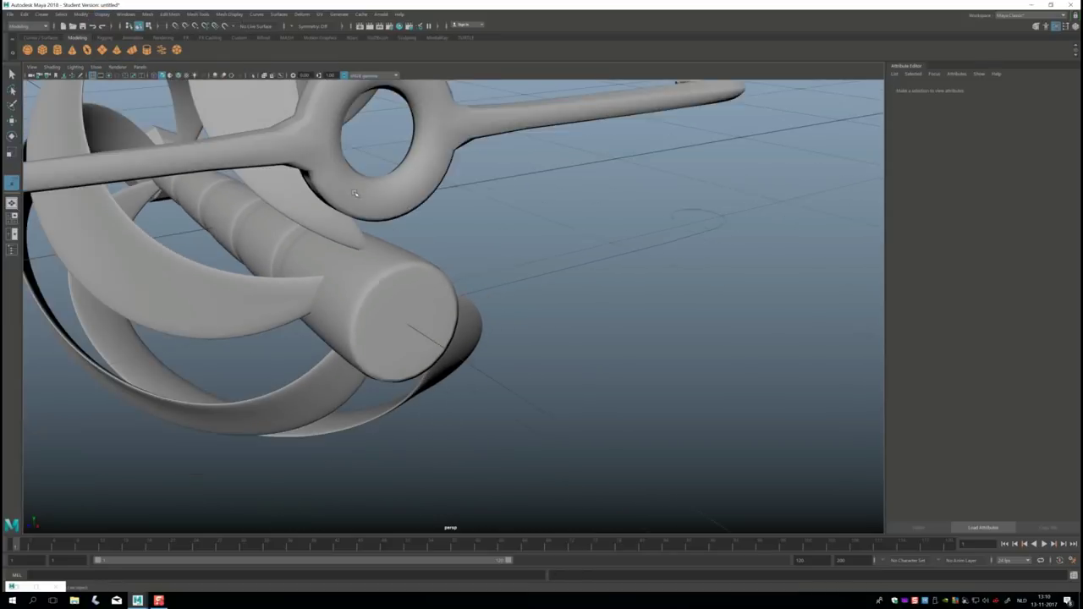
scroll(355, 194, "down", 5)
left_click(449, 191)
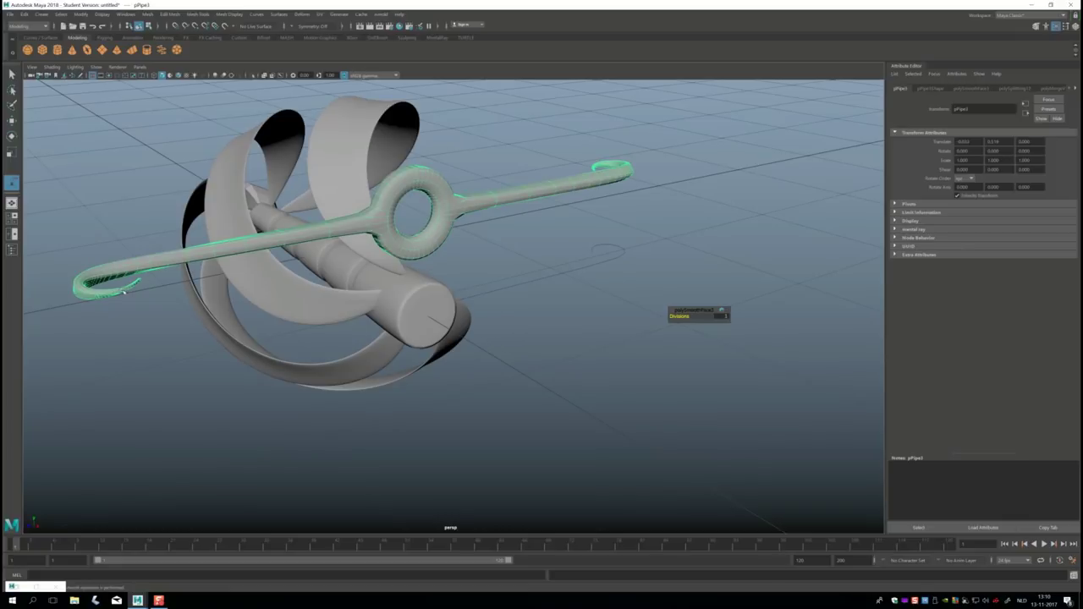
left_click(12, 218)
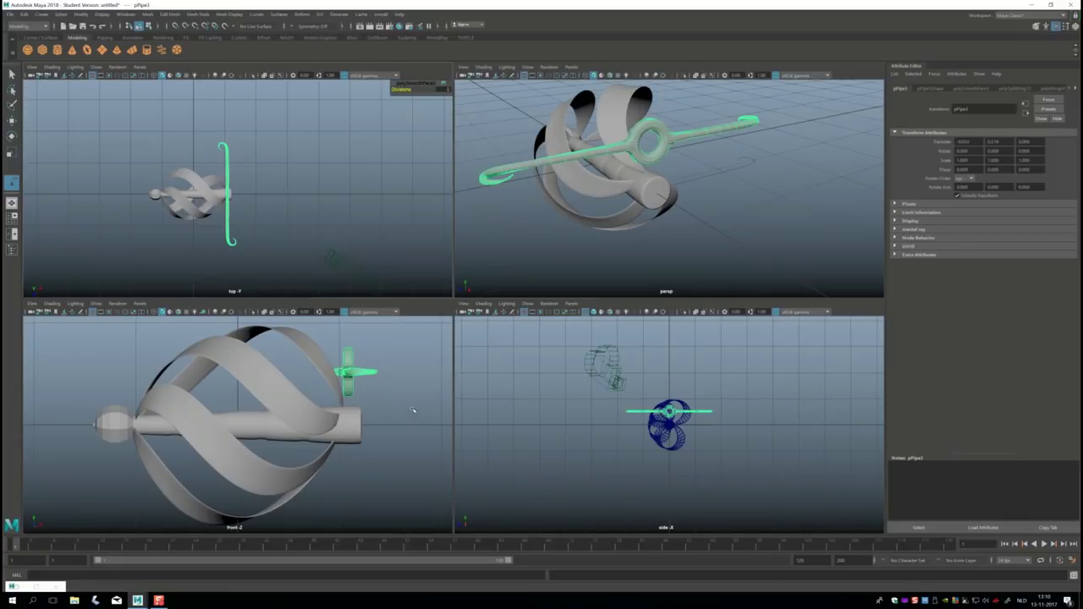
key("space")
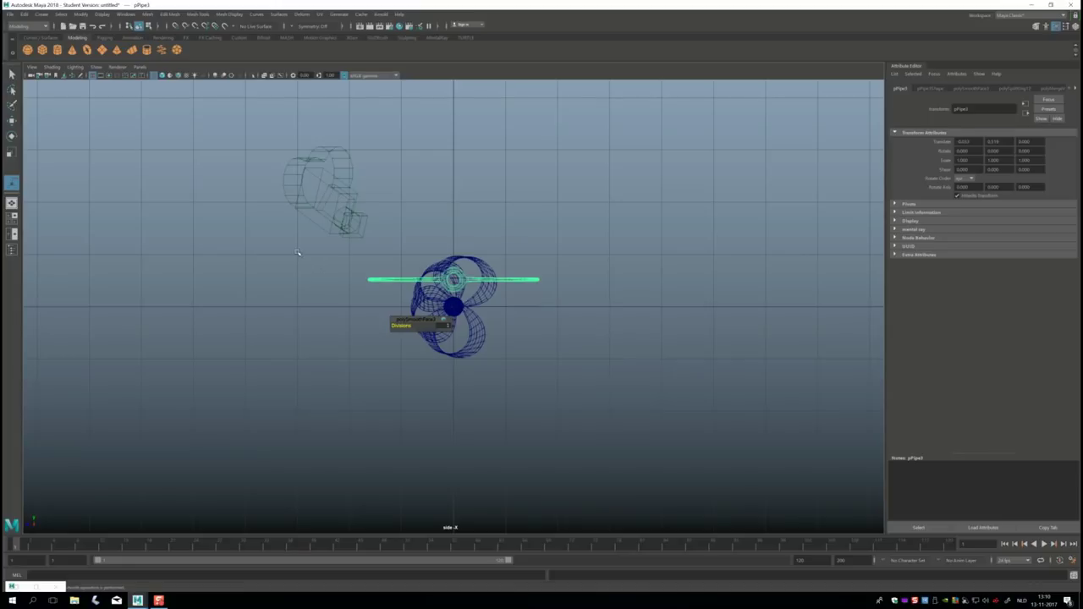
key("w")
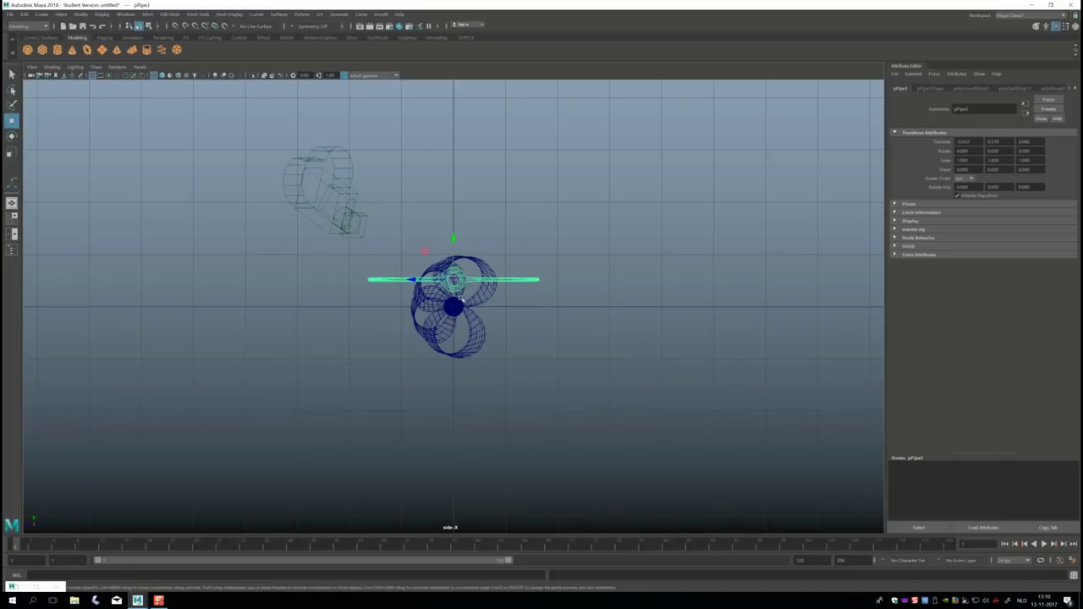
left_click_drag(453, 280, 454, 306)
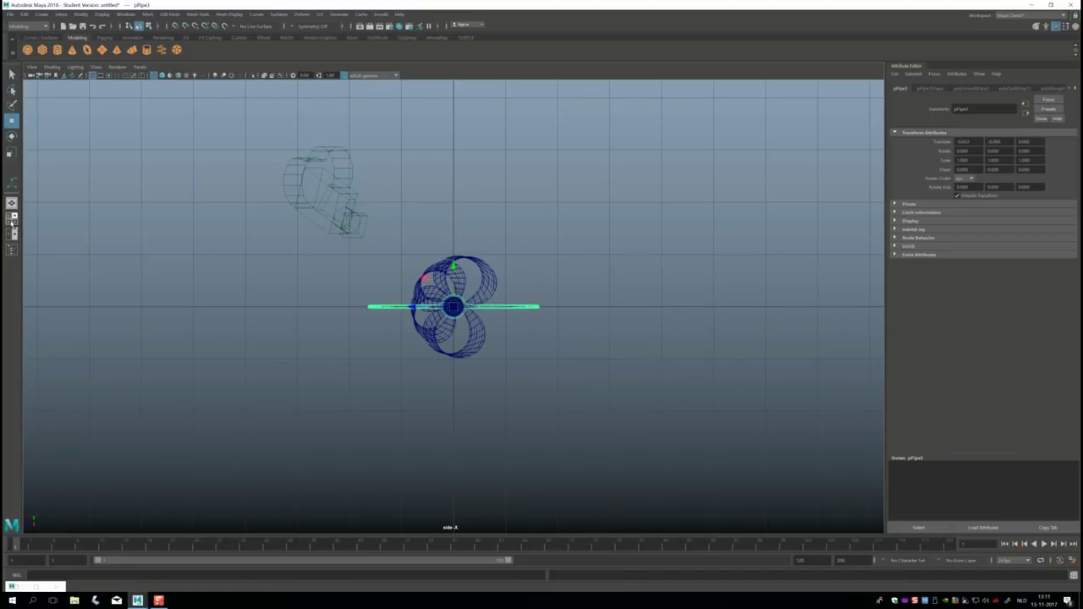
key("space")
key("space")
Step: Pull pCylinder1's end-cap faces back to the crossguard and create a polygon cube
mouse_move(548, 244)
left_mouse_down("alt")
mouse_move(532, 257)
mouse_move(527, 327)
mouse_move(509, 336)
left_mouse_up("alt")
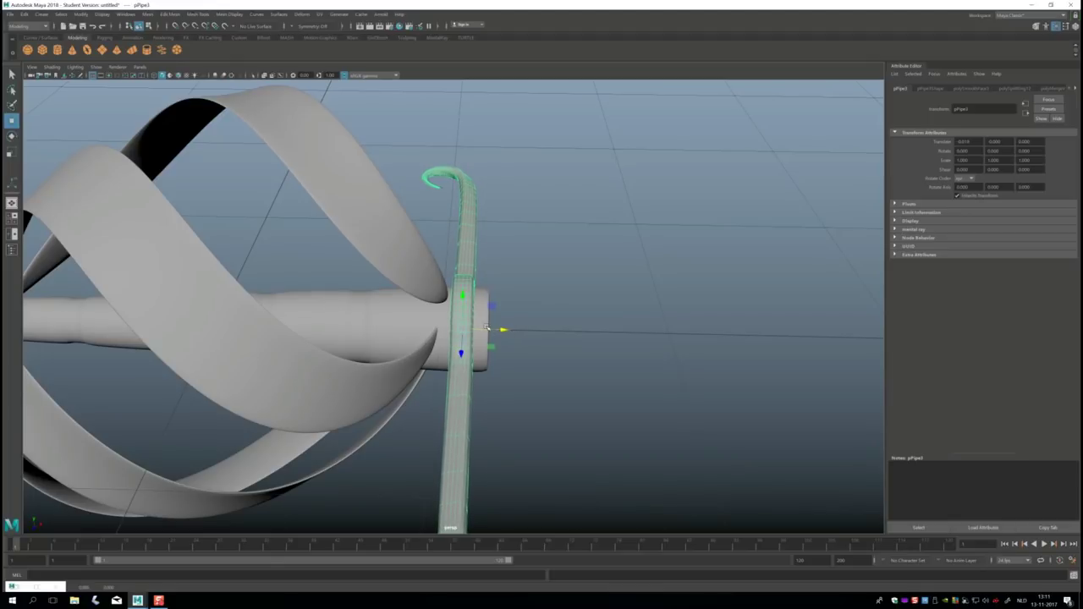
left_click(488, 323)
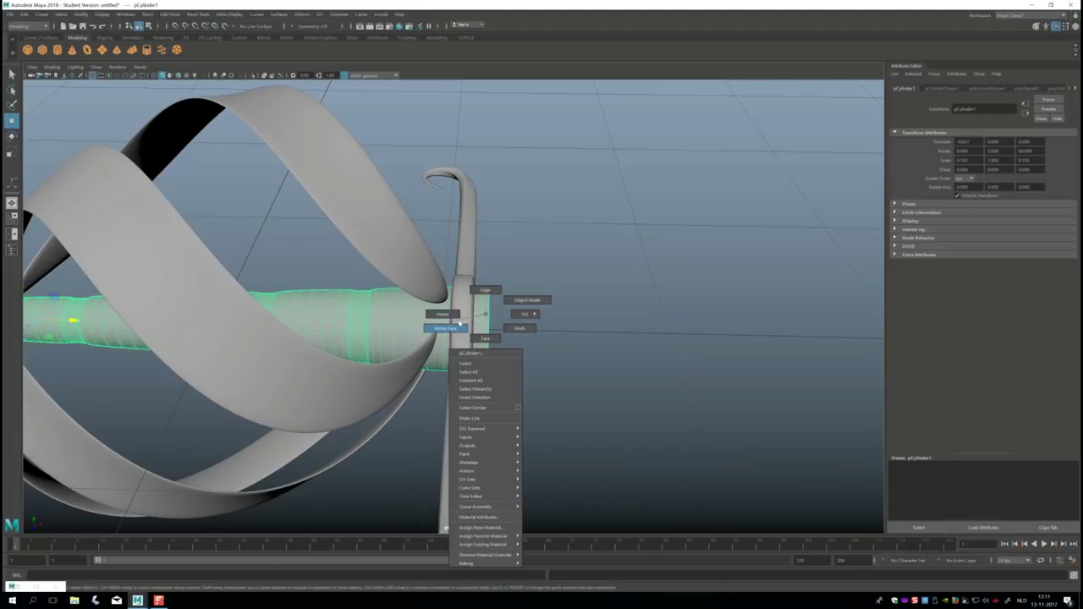
right_click_drag(486, 318, 447, 315)
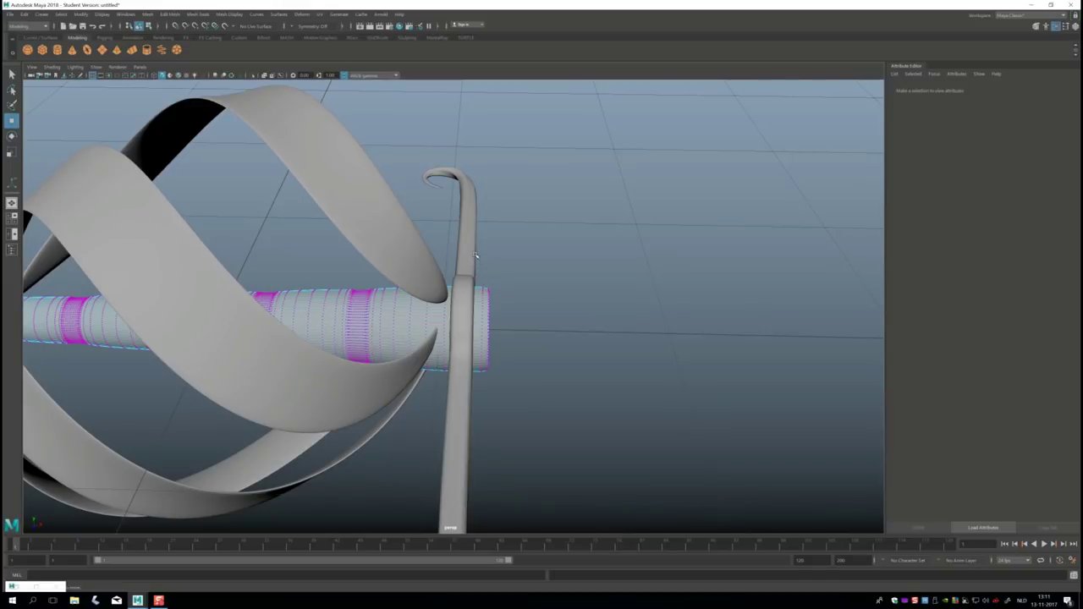
left_click_drag(542, 437, 473, 284)
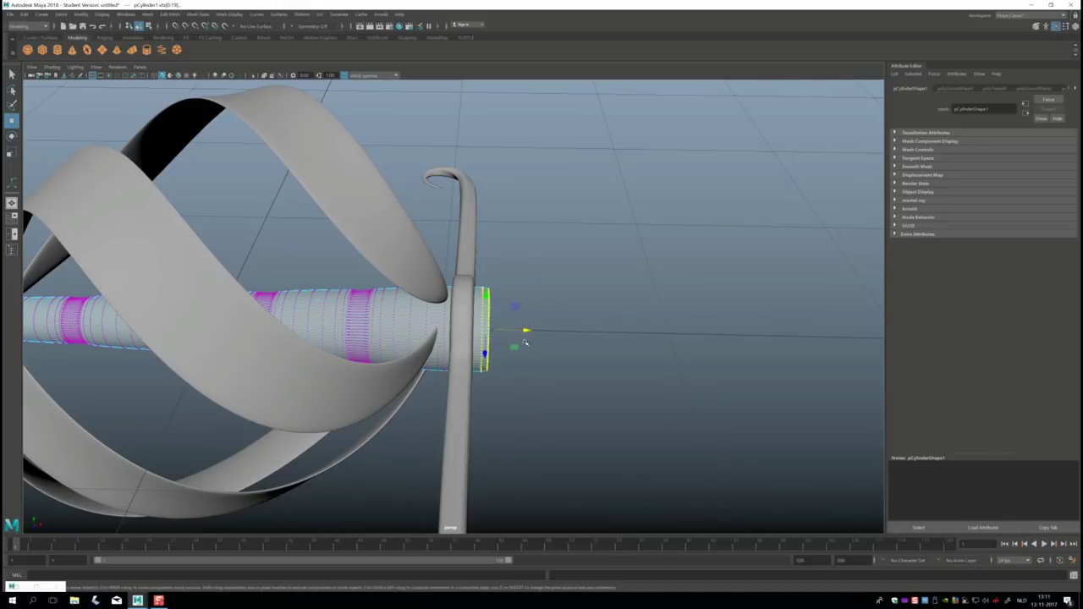
mouse_move(526, 330)
left_mouse_down()
mouse_move(511, 337)
mouse_move(524, 377)
mouse_move(515, 390)
mouse_move(588, 404)
mouse_move(499, 385)
left_mouse_up()
left_click(544, 378)
scroll(545, 378, "down", 3)
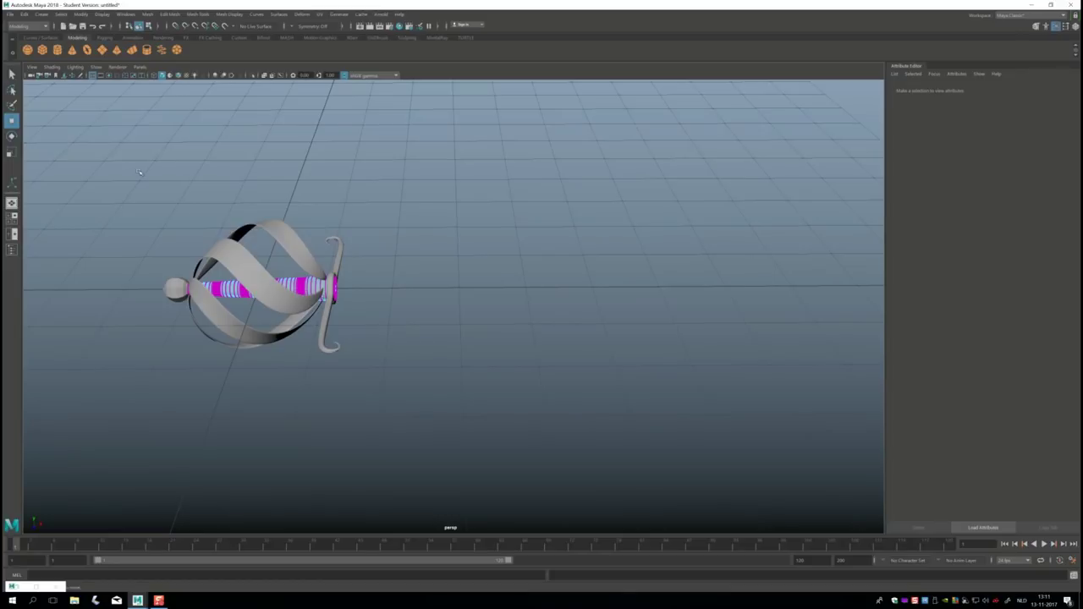
left_click(42, 50)
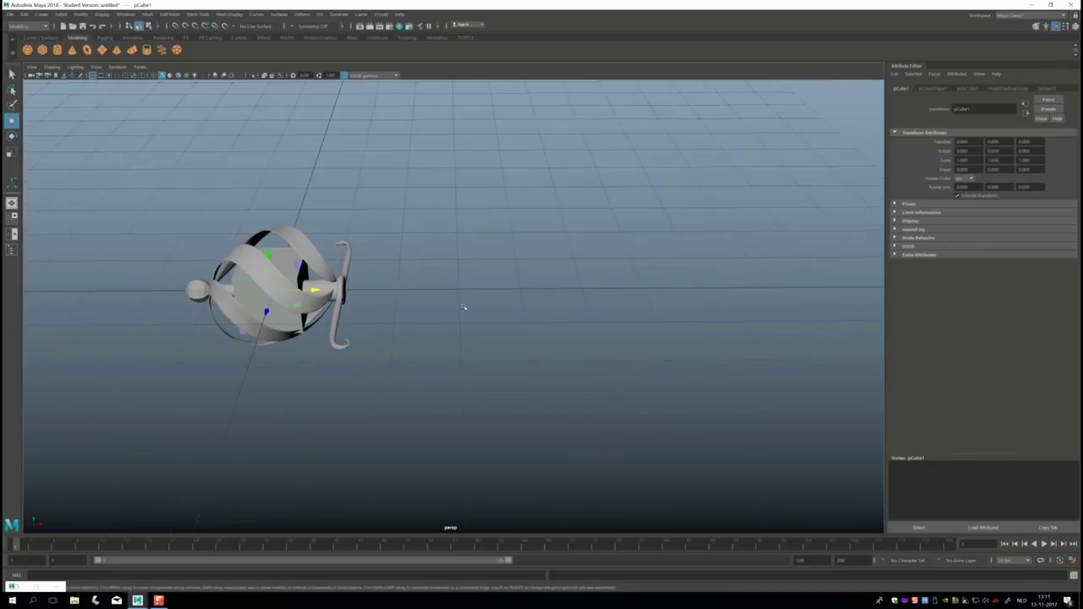
Step: Stretch pCube1 to about 23 along X, place it at X≈12 past the crossguard, and thin it in Z
left_click_drag(362, 294, 766, 293)
key("r")
mouse_move(469, 299)
left_mouse_down()
mouse_move(523, 305)
mouse_move(512, 305)
left_mouse_up()
left_click(12, 217)
key("space")
scroll(280, 253, "down", 2)
key("w")
left_click_drag(514, 312, 768, 335)
middle_click_drag(590, 437, 340, 423, "alt")
key("r")
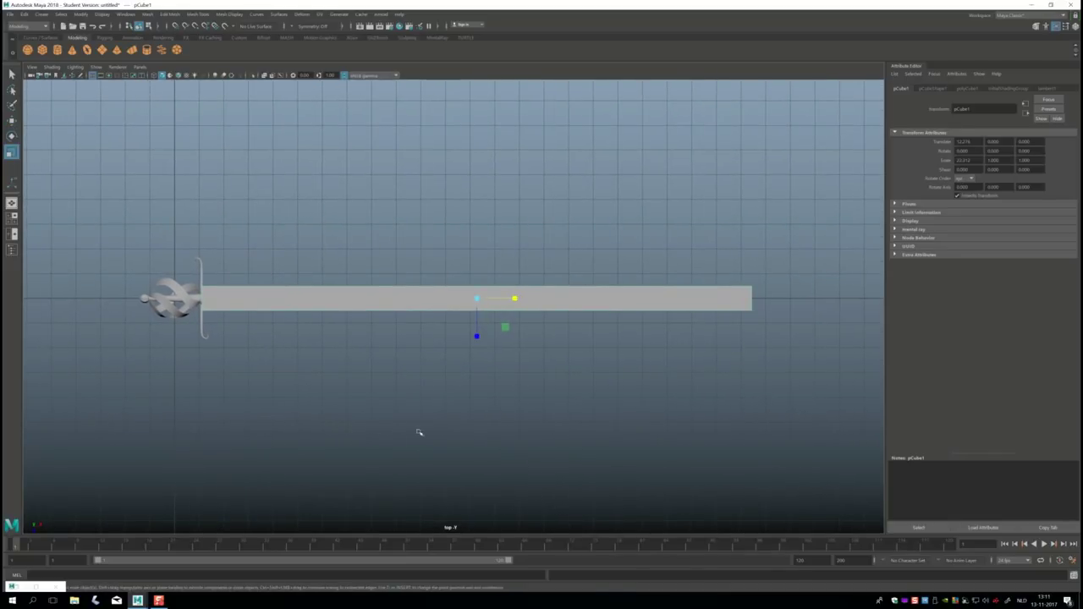
left_click_drag(477, 335, 478, 315)
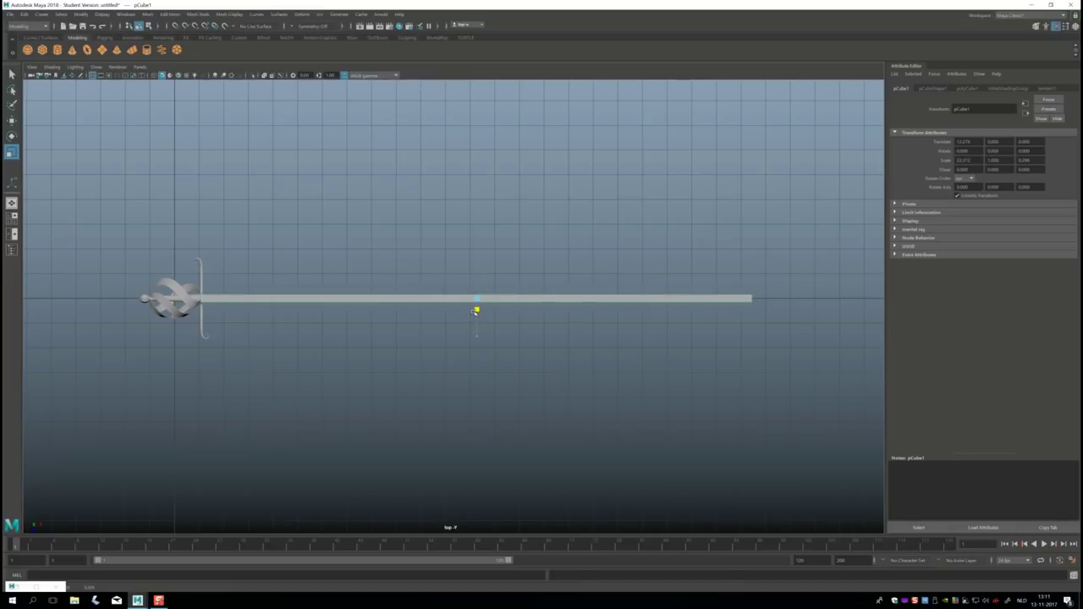
Step: Pull the blade's tip vertices back toward the hilt in top view to shorten it
right_click(681, 298)
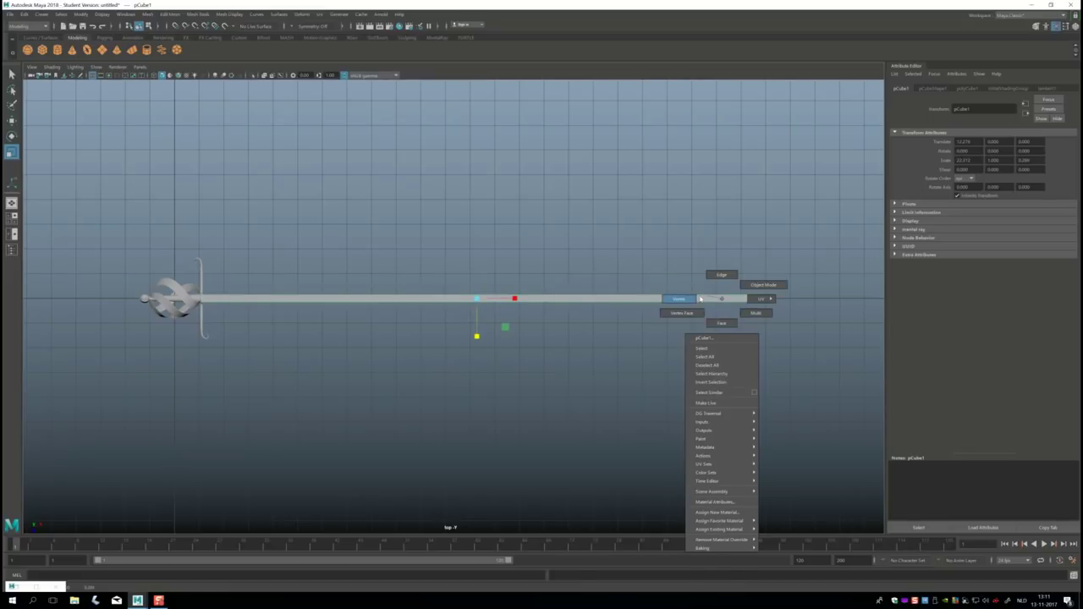
left_click(707, 290)
left_click_drag(801, 357, 799, 355)
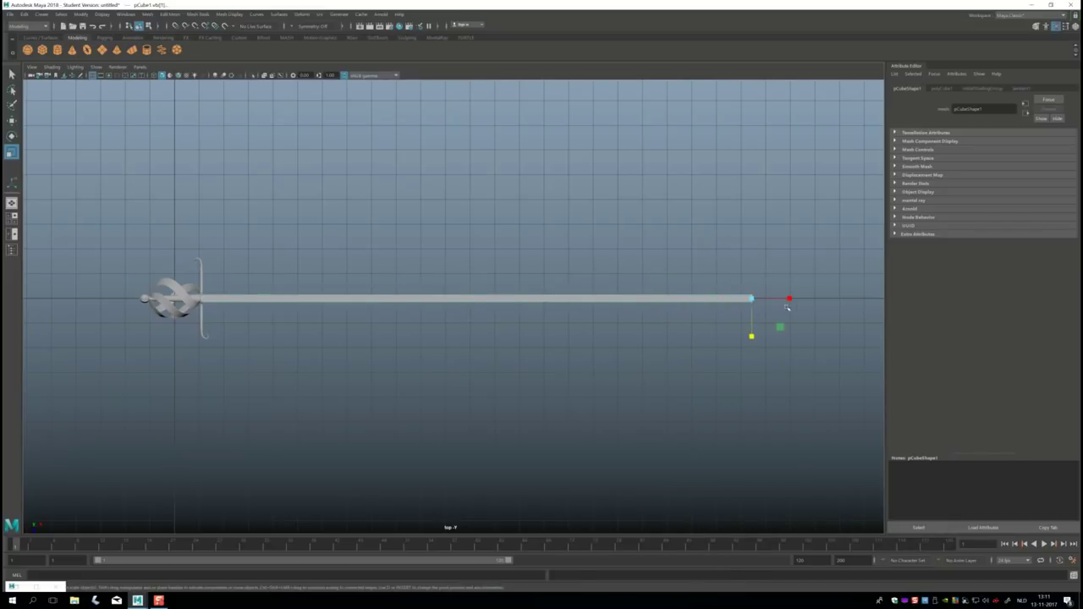
key("w")
mouse_move(792, 298)
left_mouse_down()
mouse_move(424, 352)
mouse_move(466, 349)
left_mouse_up()
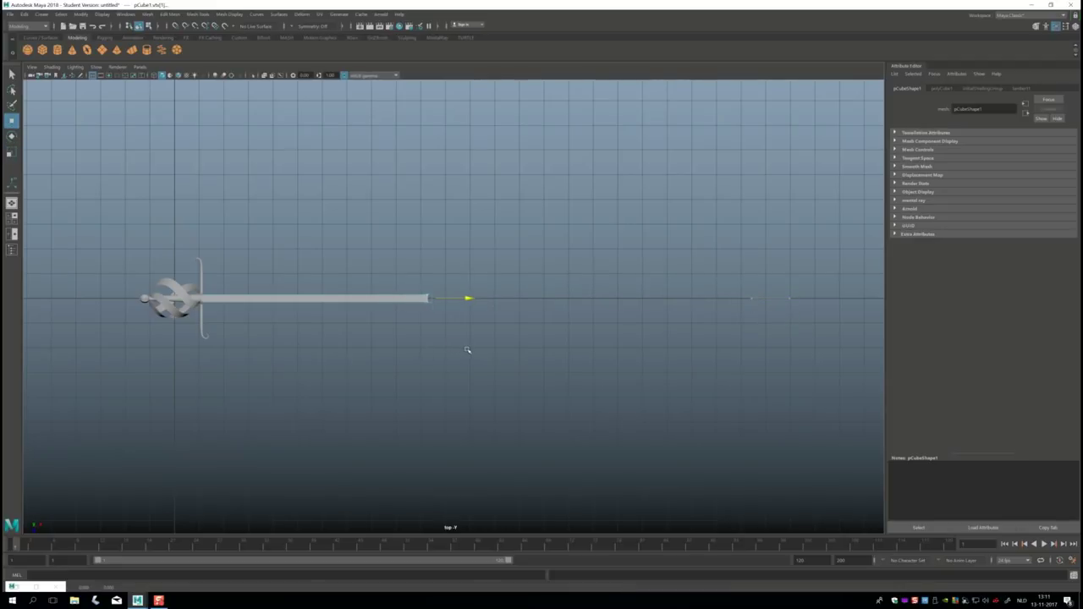
left_click_drag(466, 350, 466, 349)
scroll(398, 385, "up", 2)
scroll(388, 308, "up", 2)
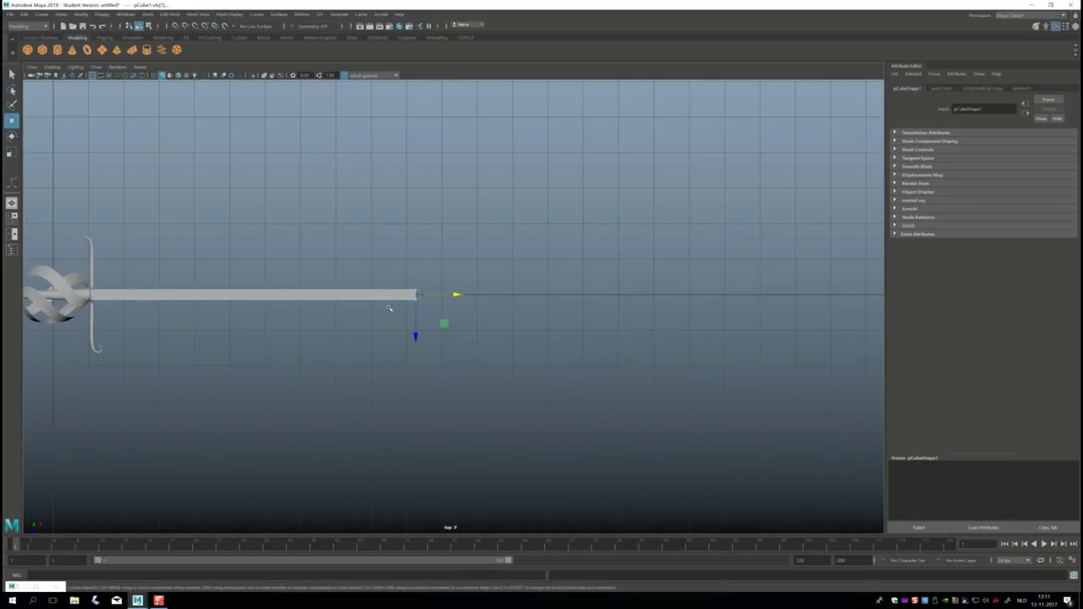
left_click(228, 14)
mouse_move(170, 15)
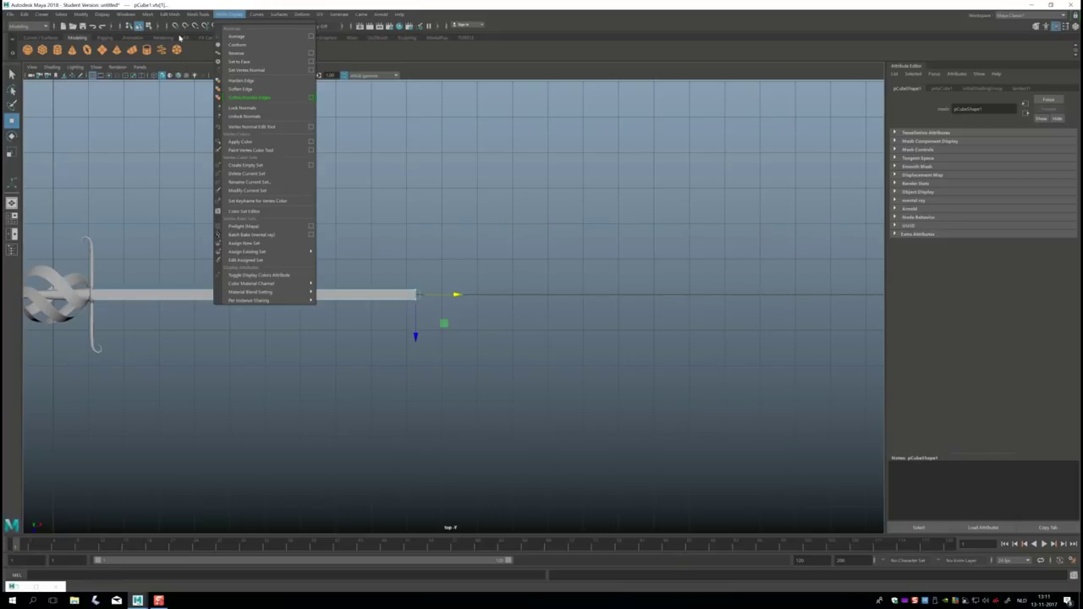
Step: Start Insert Edge Loop, adjust its tool settings, and undo a misplaced first loop
left_click(241, 78)
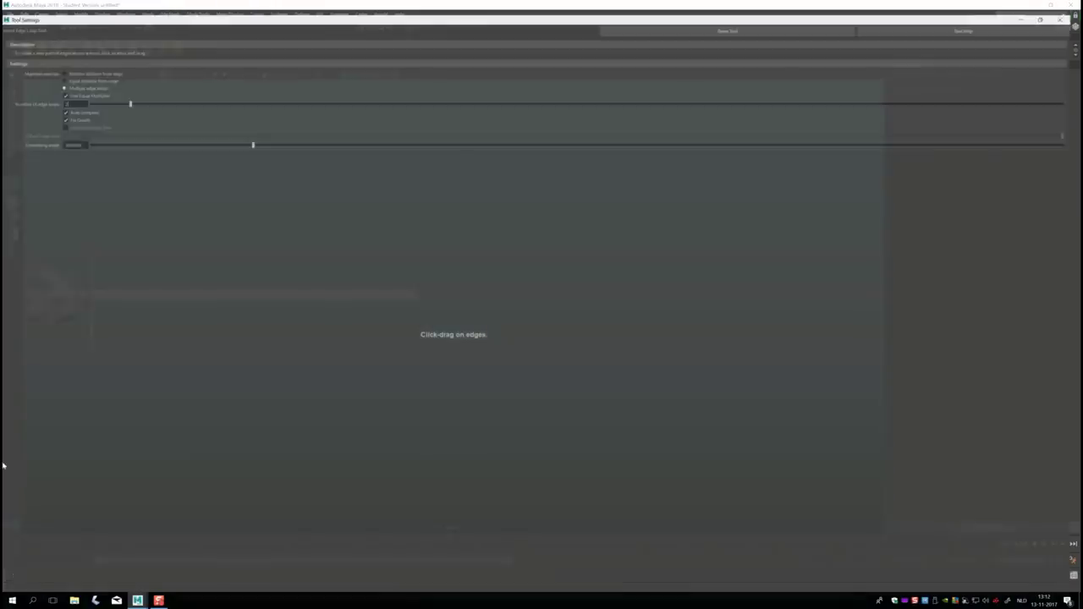
double_click(11, 183)
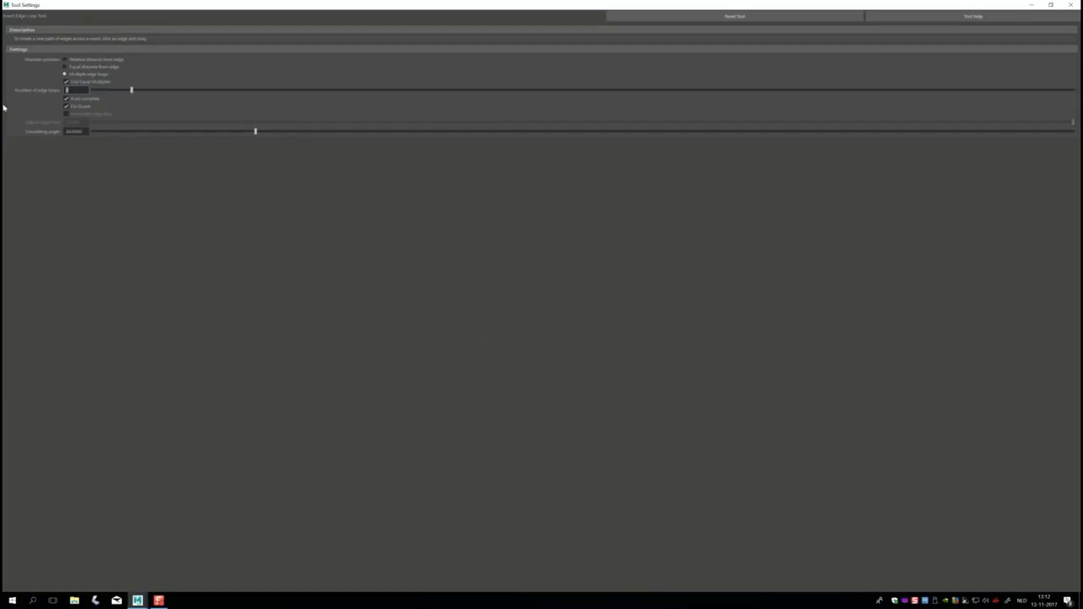
mouse_move(719, 4)
left_mouse_down()
mouse_move(888, 80)
mouse_move(973, 140)
mouse_move(845, 195)
mouse_move(974, 76)
left_mouse_up()
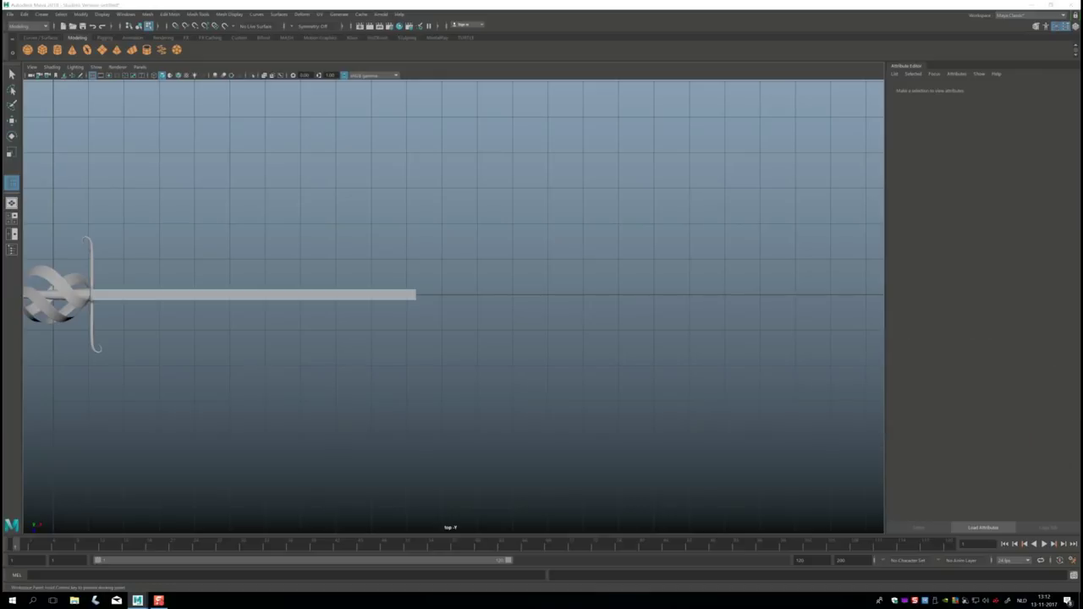
scroll(394, 321, "up", 2)
scroll(396, 297, "up", 2)
left_click(396, 291)
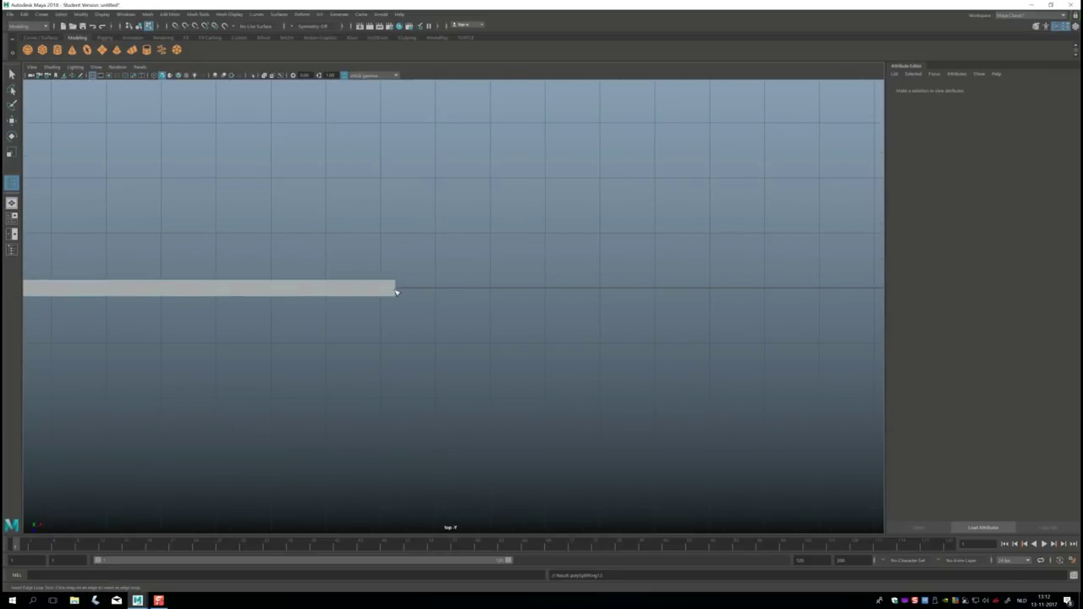
scroll(365, 321, "up", 1)
key("ctrl+z")
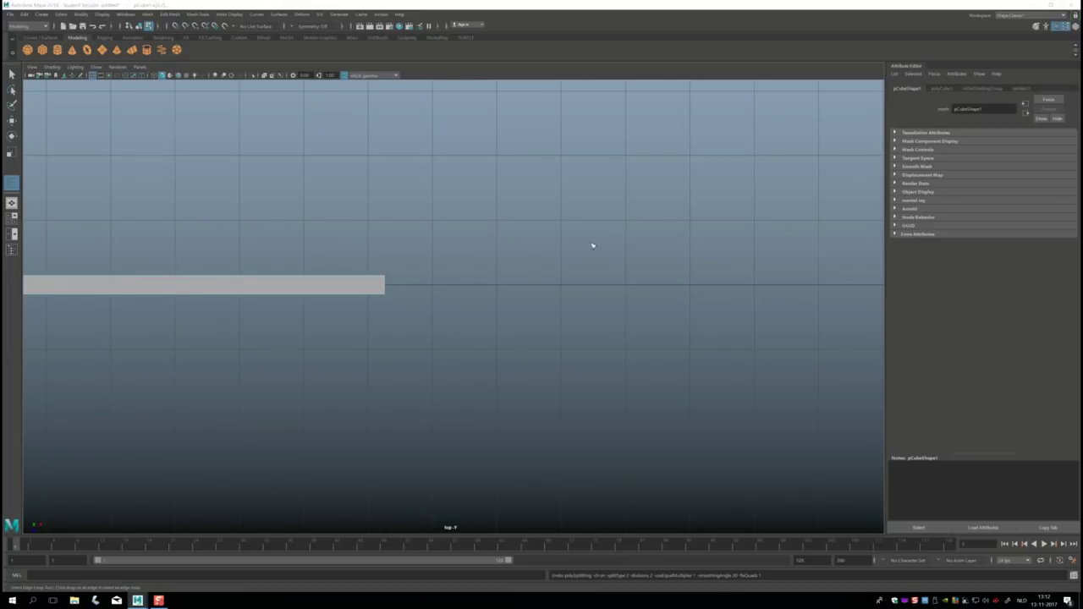
Step: Insert two edge loops near the blade's tip end and select the new edge for scaling
scroll(391, 300, "up", 2)
left_click(368, 289)
left_click(369, 291)
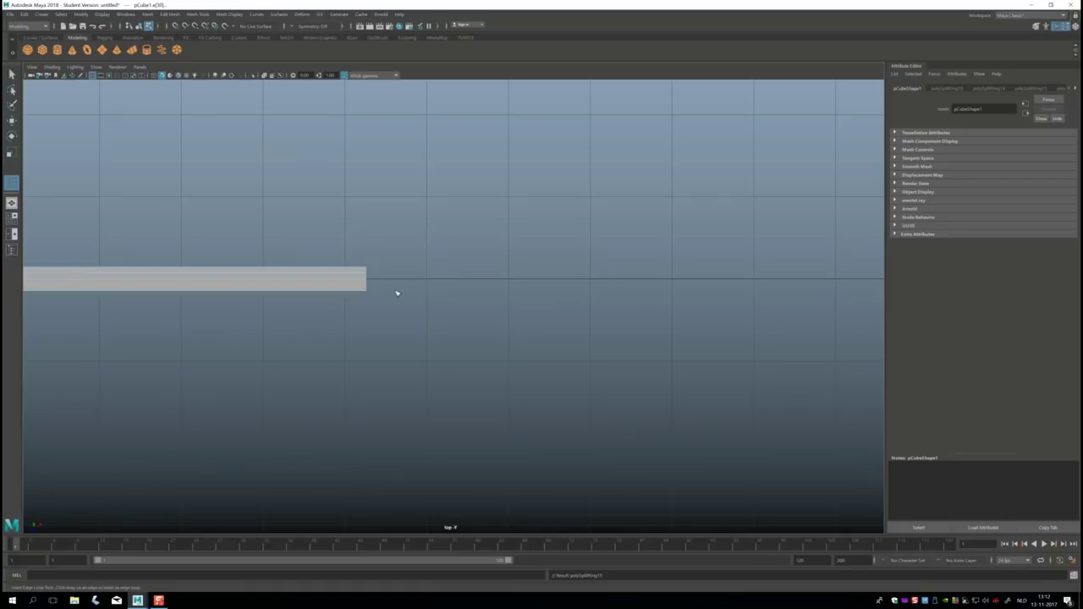
key("q")
scroll(423, 300, "up", 3)
middle_click_drag(423, 302, 519, 240, "alt")
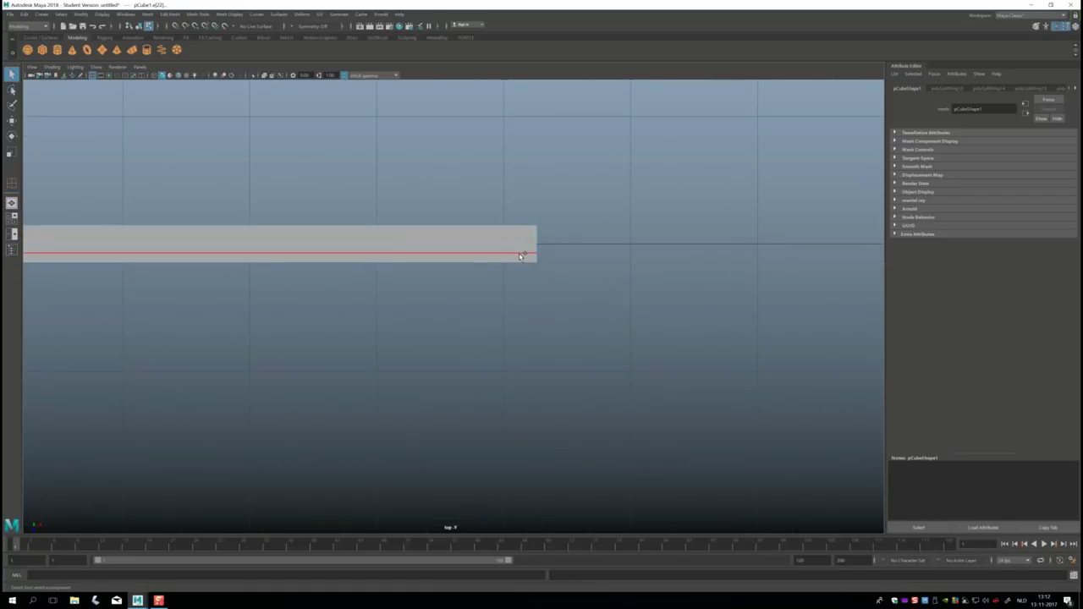
key("r")
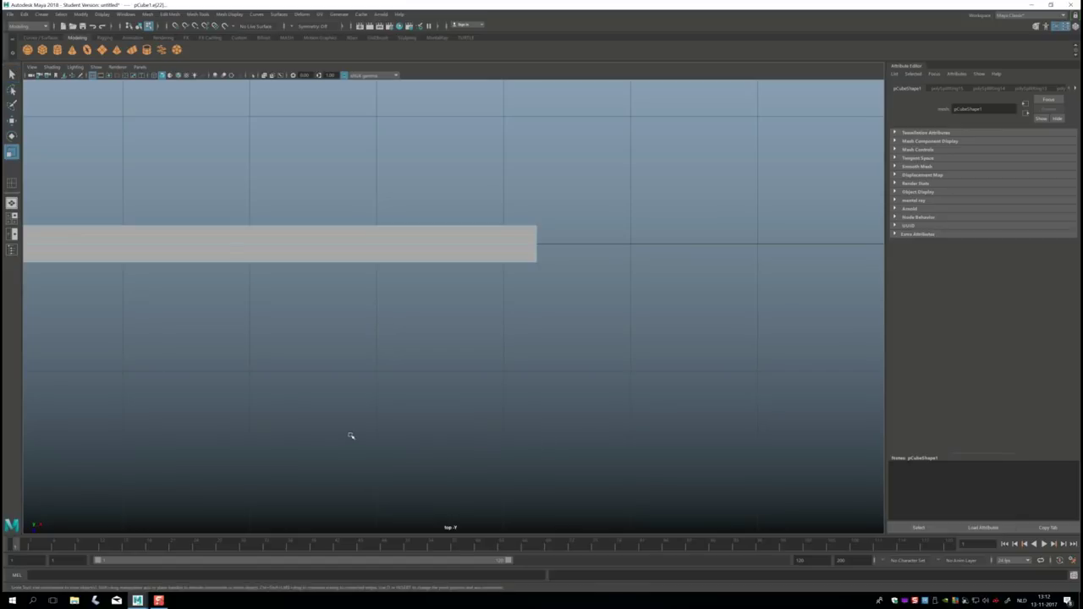
scroll(350, 435, "down", 3)
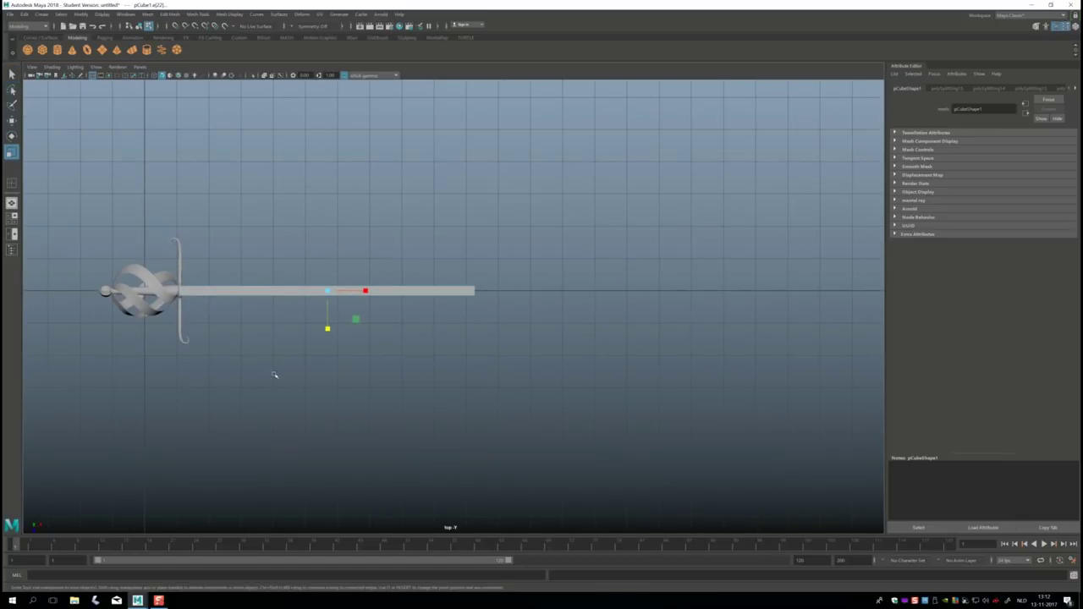
Step: Select the whole blade bar in the four-view layout and scale it down in Y
left_click(331, 339)
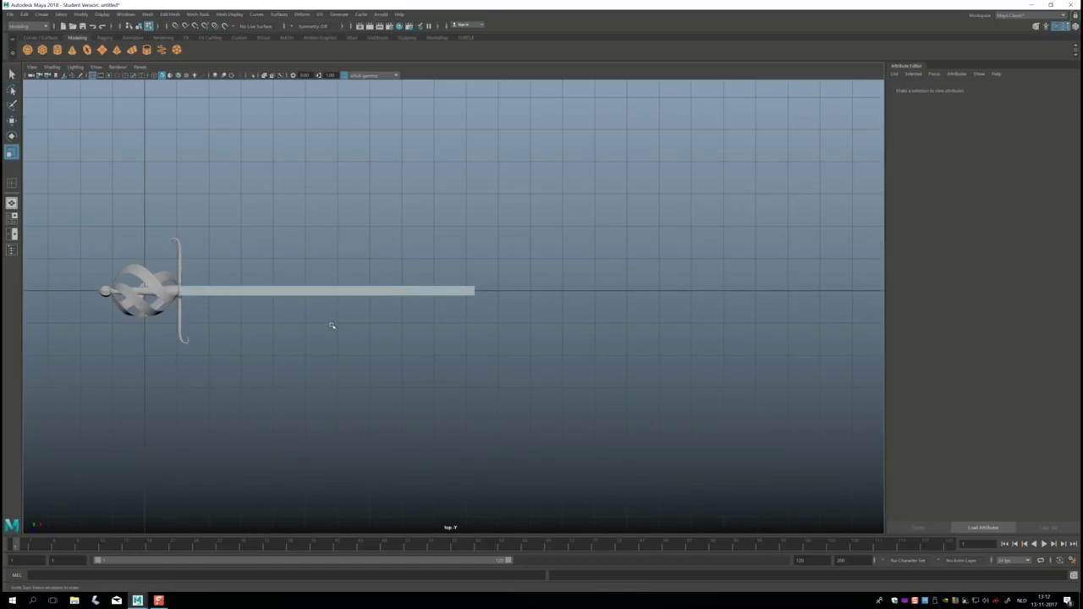
left_click(329, 324)
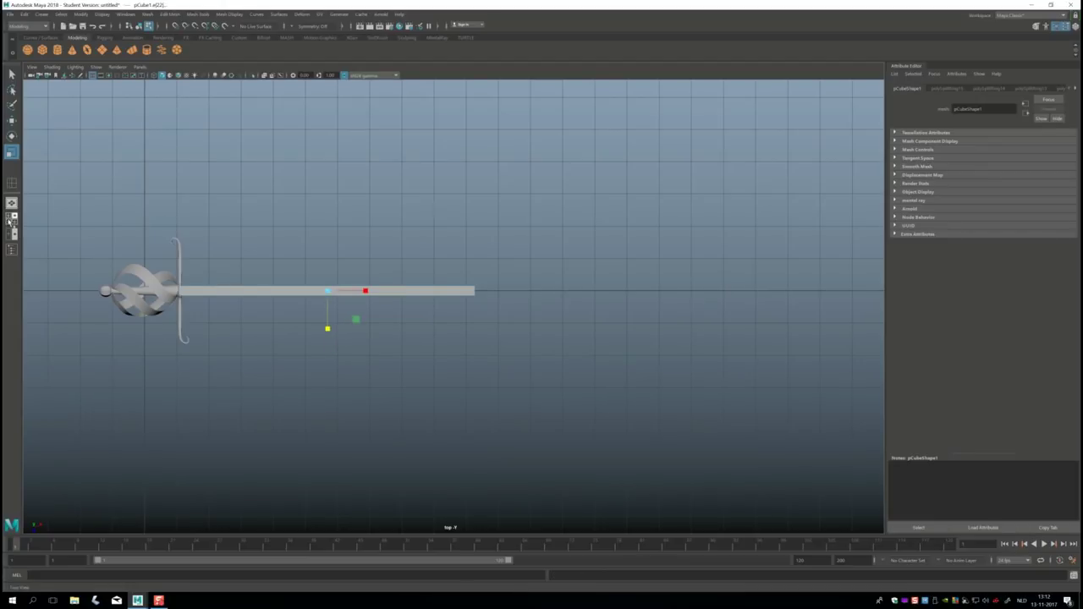
key("space")
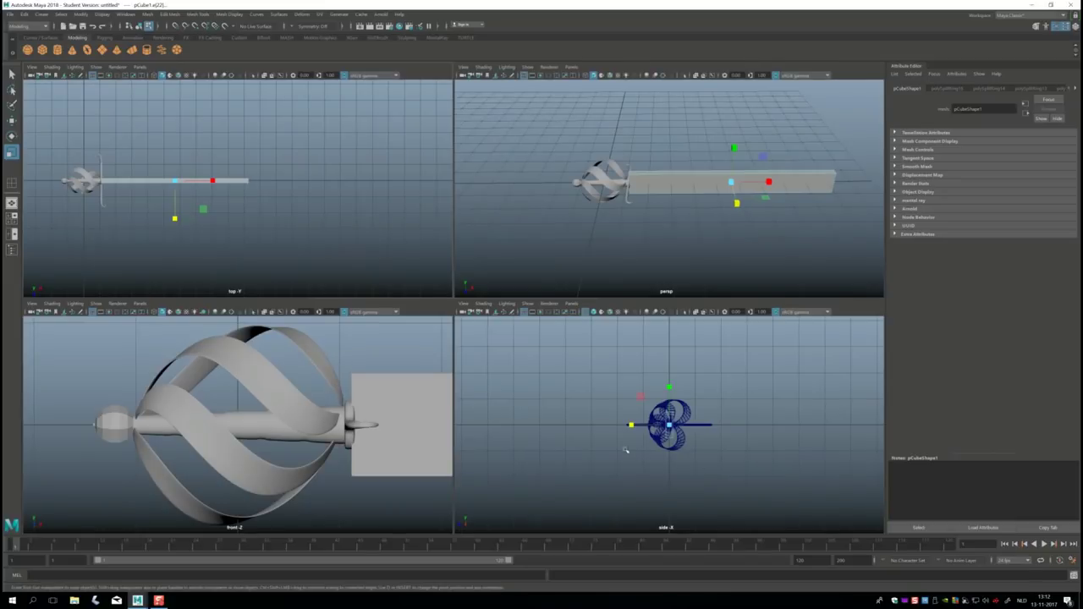
right_click_drag(249, 396, 254, 368)
scroll(298, 374, "down", 5)
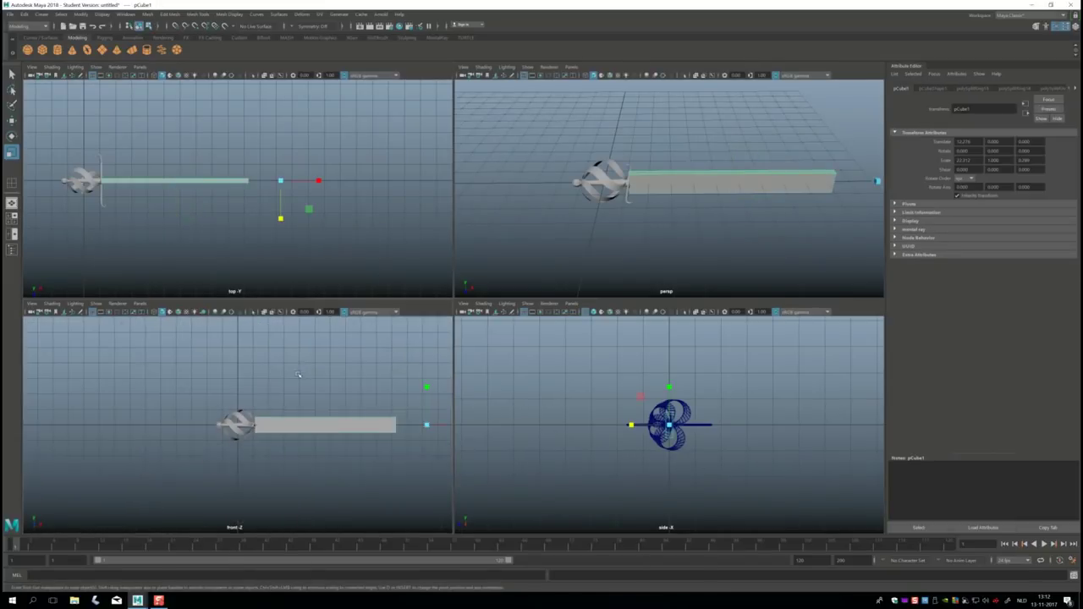
left_click(204, 410)
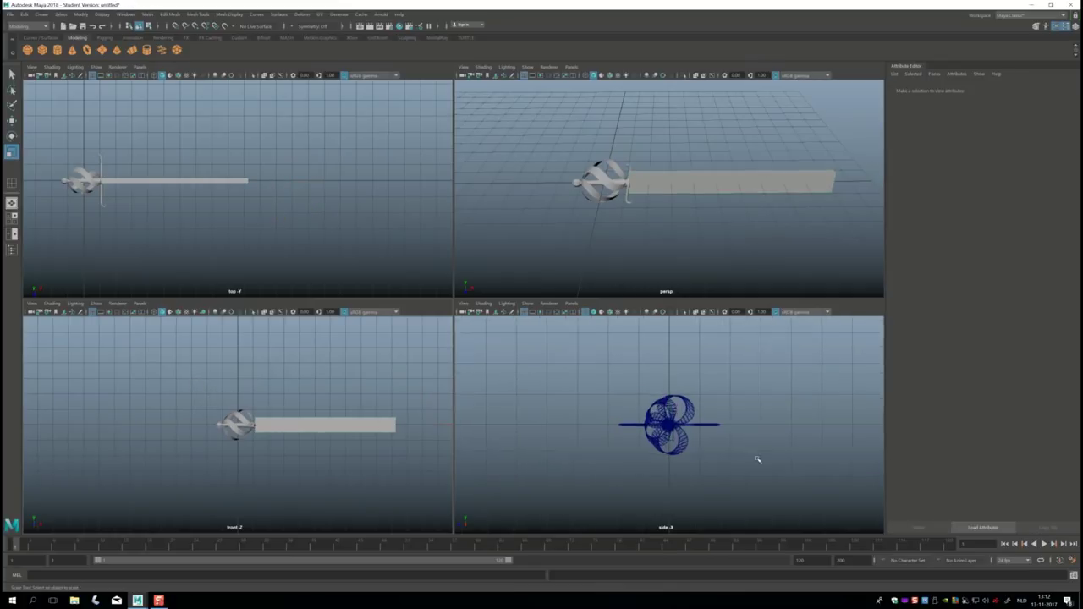
scroll(754, 452, "up", 4)
left_click(708, 183)
mouse_move(638, 239)
left_mouse_down("alt")
mouse_move(635, 261)
mouse_move(572, 229)
mouse_move(592, 231)
left_mouse_up("alt")
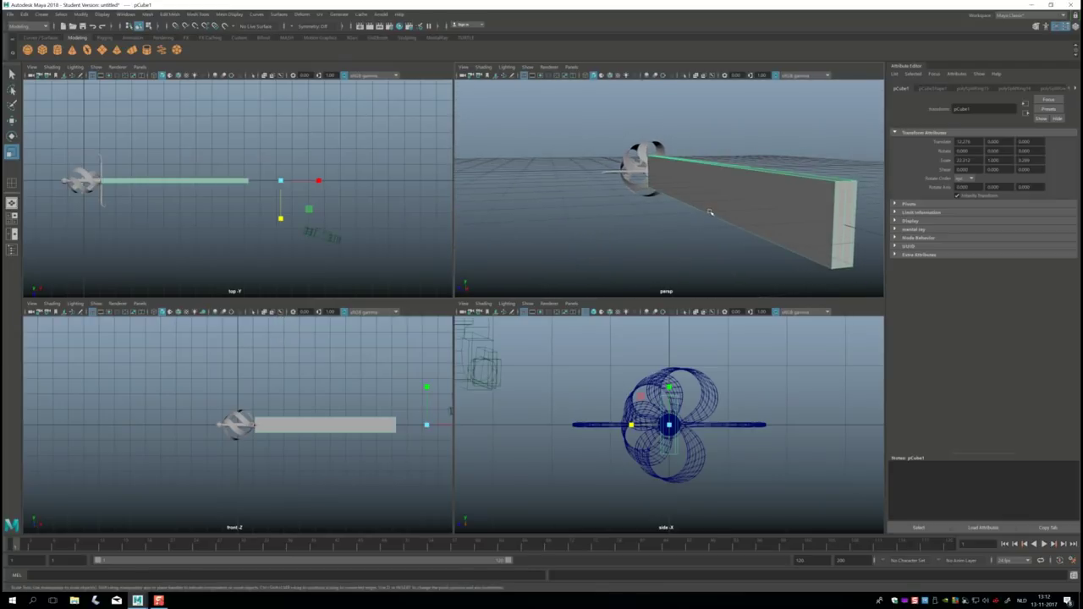
scroll(709, 213, "down", 5)
left_click_drag(749, 170, 749, 208)
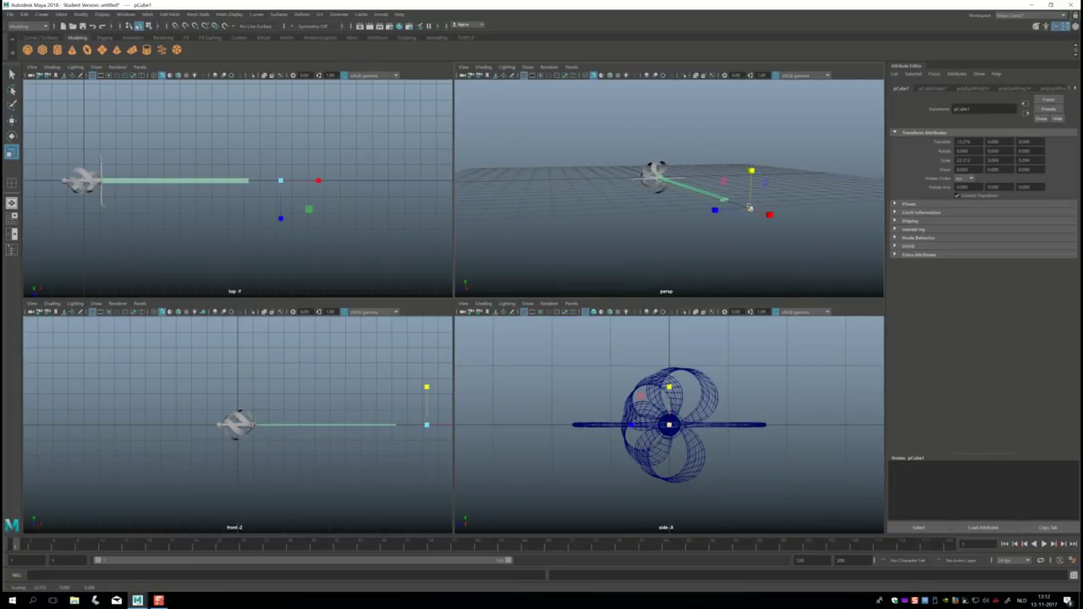
Step: Frame the blade in a maximized perspective view and apply Modify > Center Pivot to it
key("space")
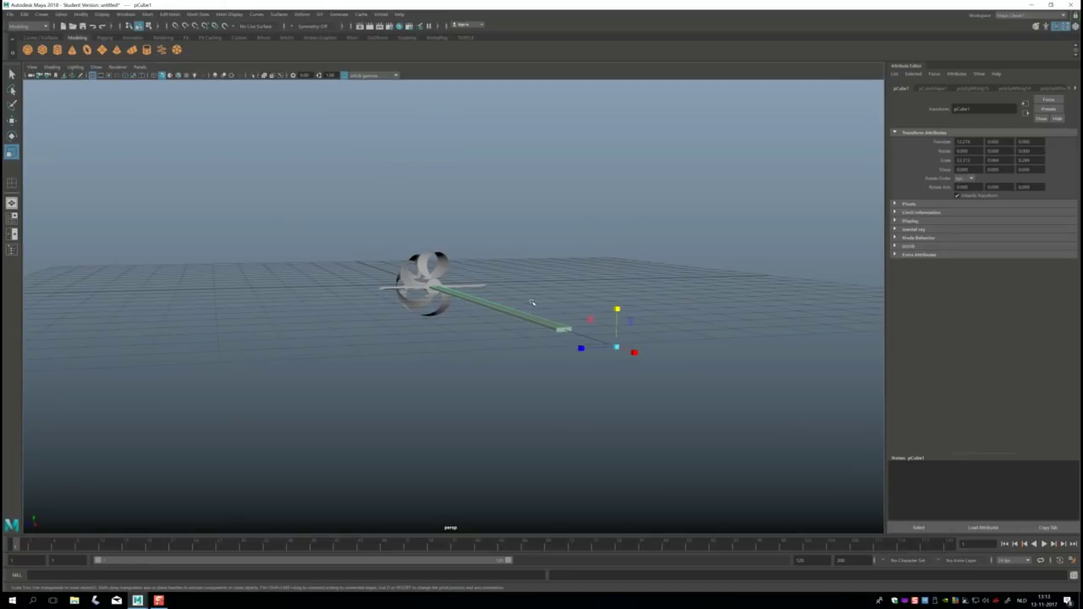
key("f")
mouse_move(517, 301)
left_mouse_down("alt")
mouse_move(155, 336)
mouse_move(561, 309)
mouse_move(584, 338)
left_mouse_up("alt")
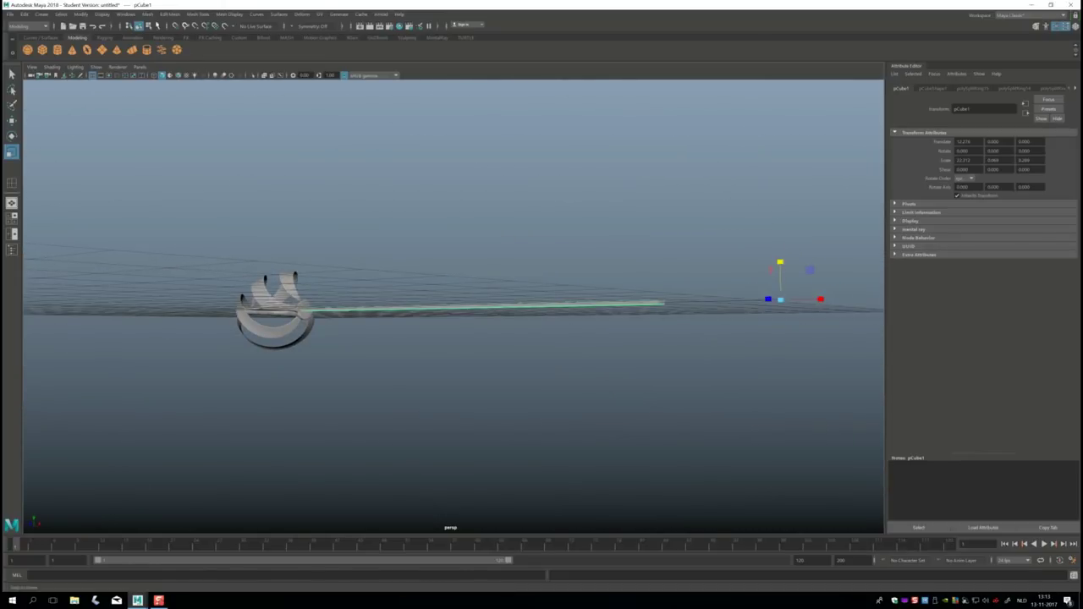
left_click(82, 15)
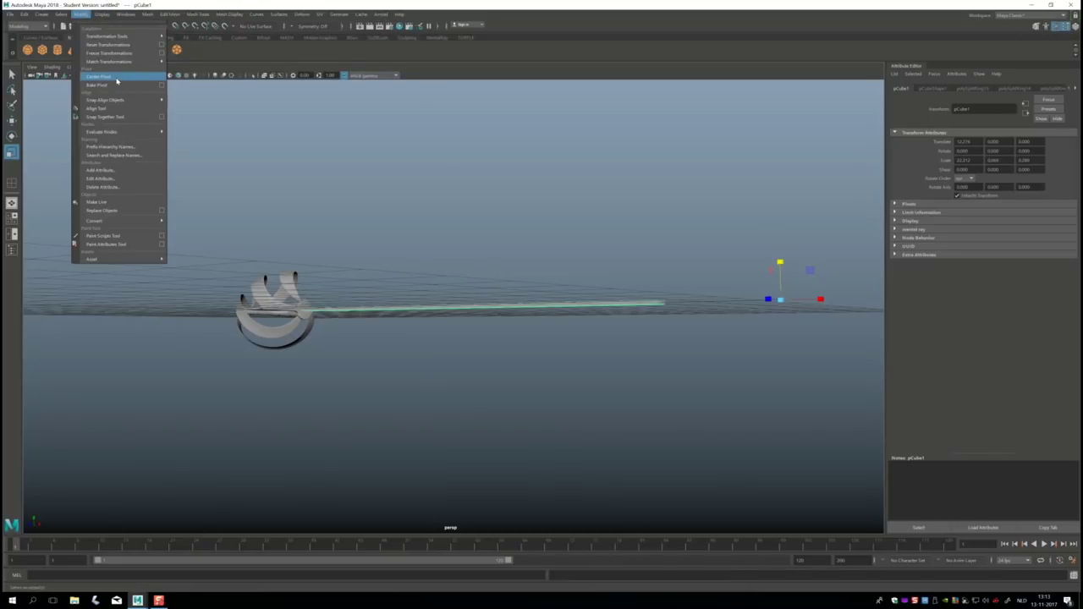
left_click(100, 77)
scroll(474, 313, "up", 3)
scroll(480, 318, "up", 3)
Step: Flatten the blade further in Y to about 0.053 height and orbit to inspect it
left_click_drag(453, 268, 452, 292)
mouse_move(399, 363)
left_mouse_down("alt")
mouse_move(406, 380)
mouse_move(441, 378)
left_mouse_up("alt")
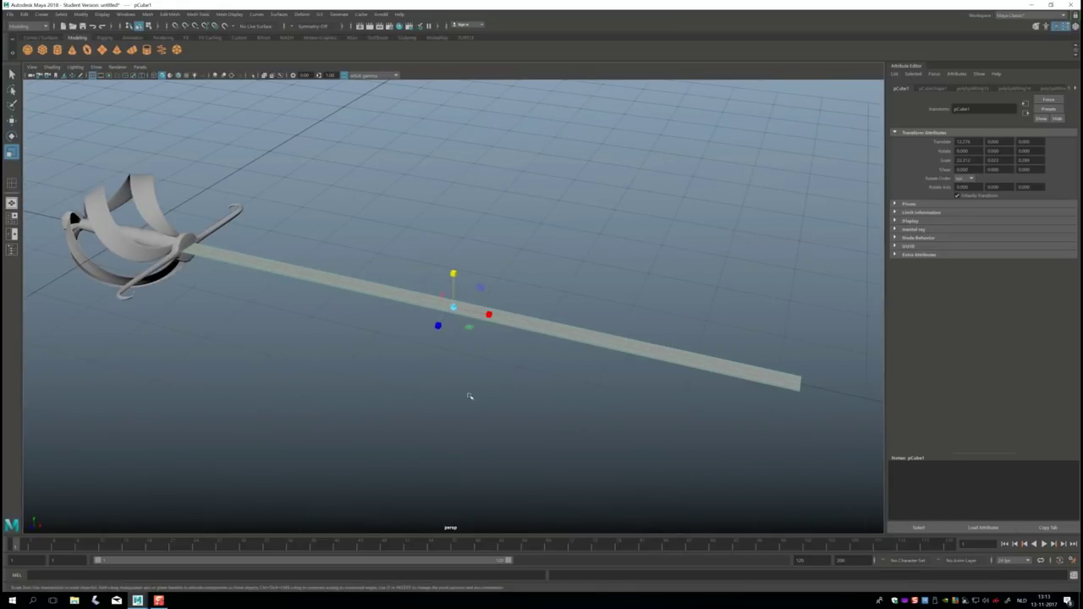
mouse_move(505, 407)
left_mouse_down("alt")
mouse_move(499, 398)
mouse_move(515, 403)
left_mouse_up("alt")
left_click(13, 219)
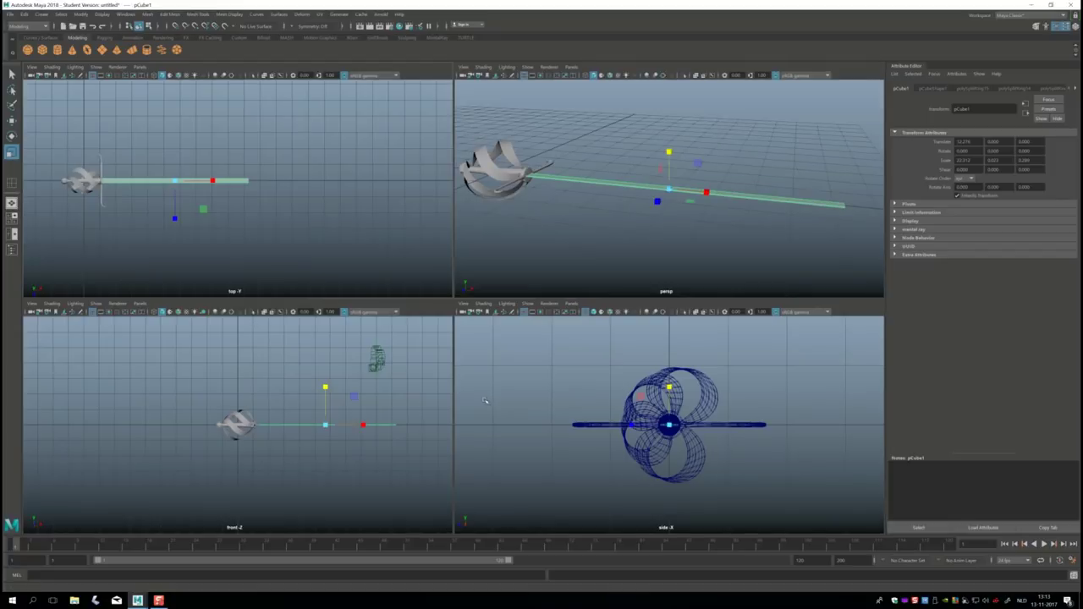
Step: In the maximized side view, sort through the hilt objects and select the blade pCube1
key("space")
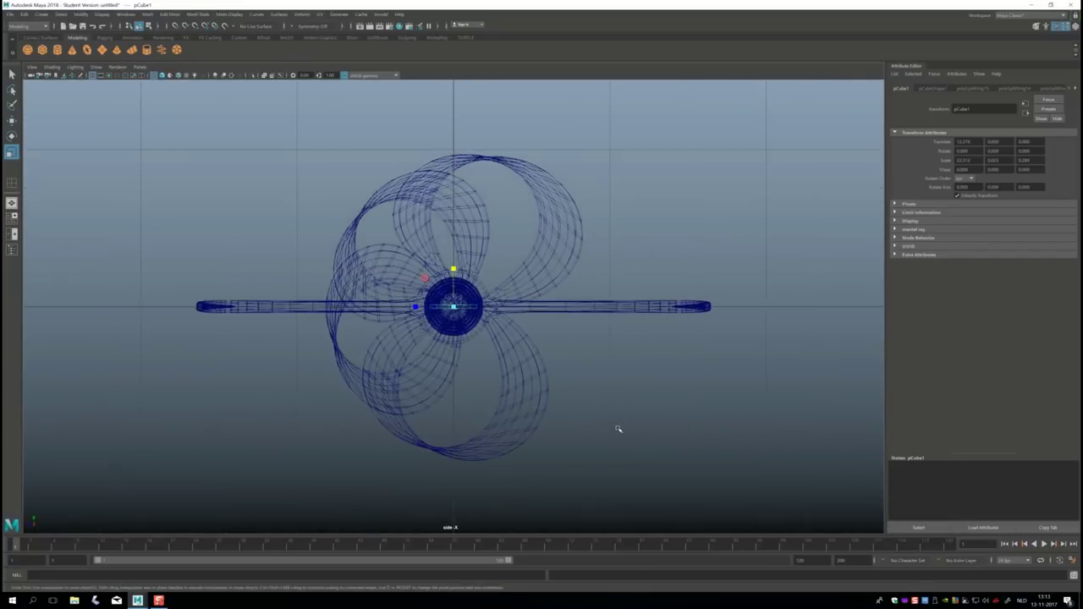
scroll(617, 430, "up", 3)
scroll(508, 375, "up", 3)
scroll(472, 338, "up", 2)
scroll(440, 322, "up", 2)
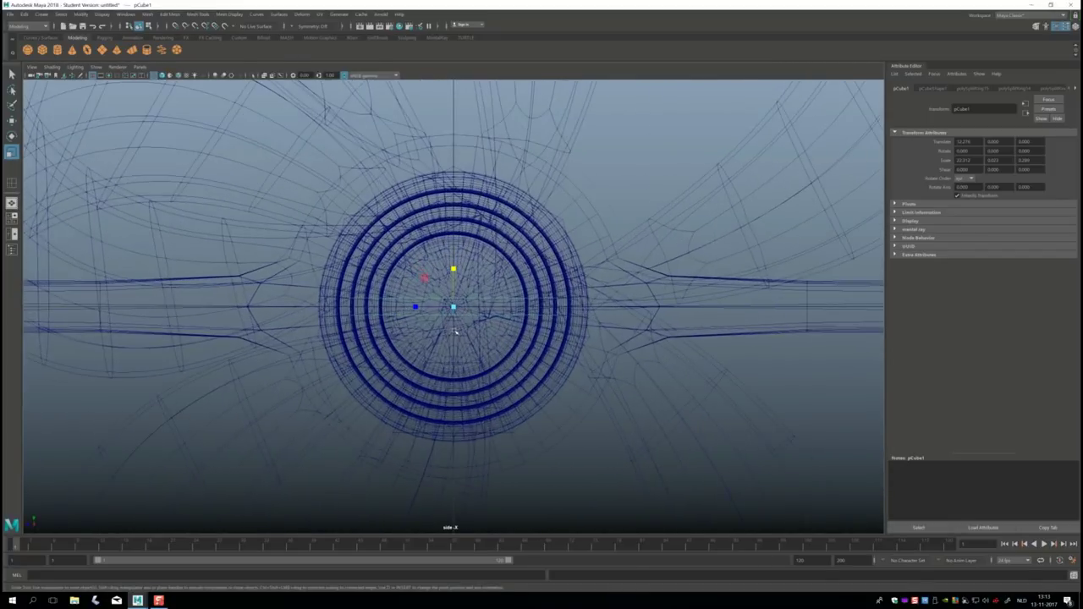
scroll(403, 306, "up", 2)
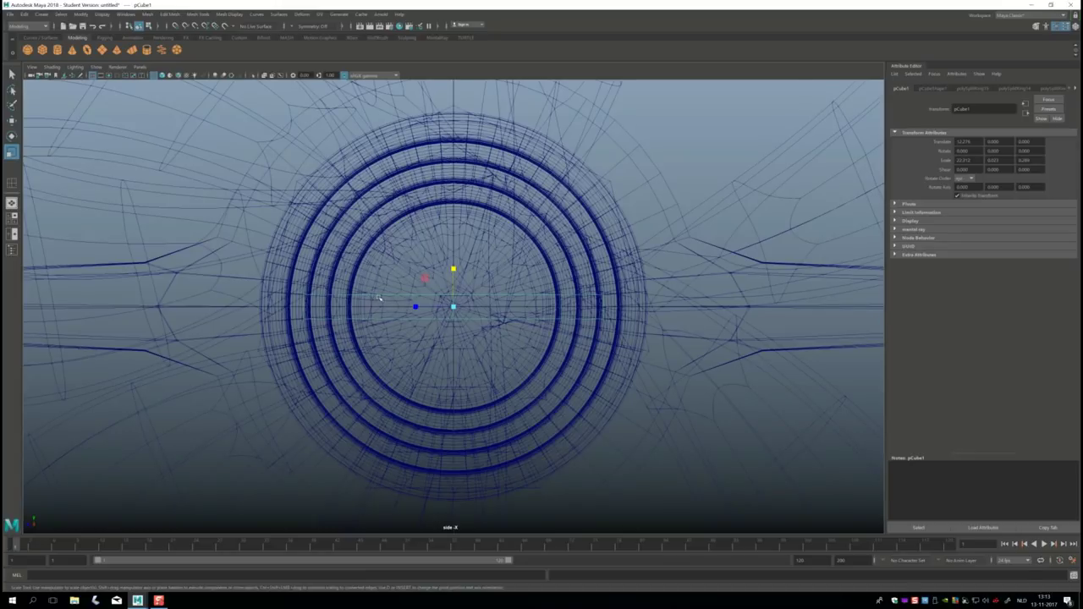
right_click_drag(381, 298, 279, 282)
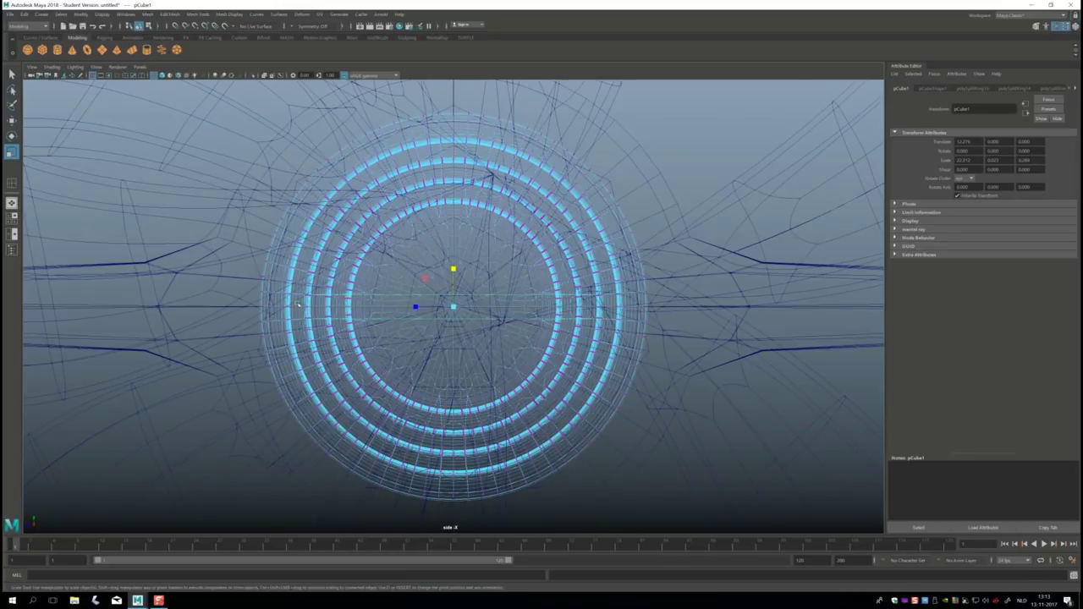
left_click(705, 124)
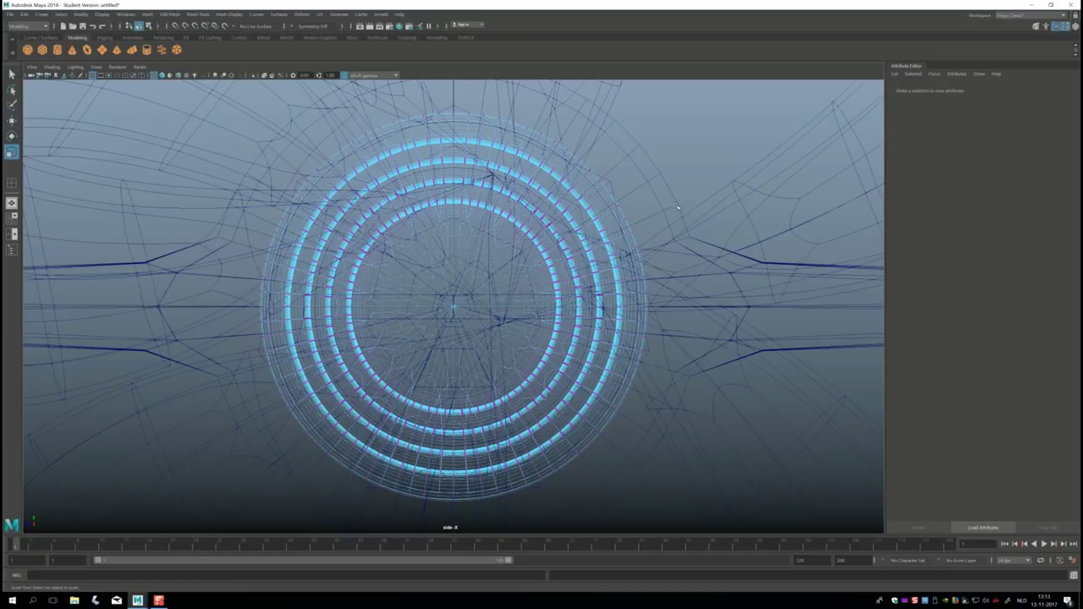
right_click_drag(712, 119, 754, 103)
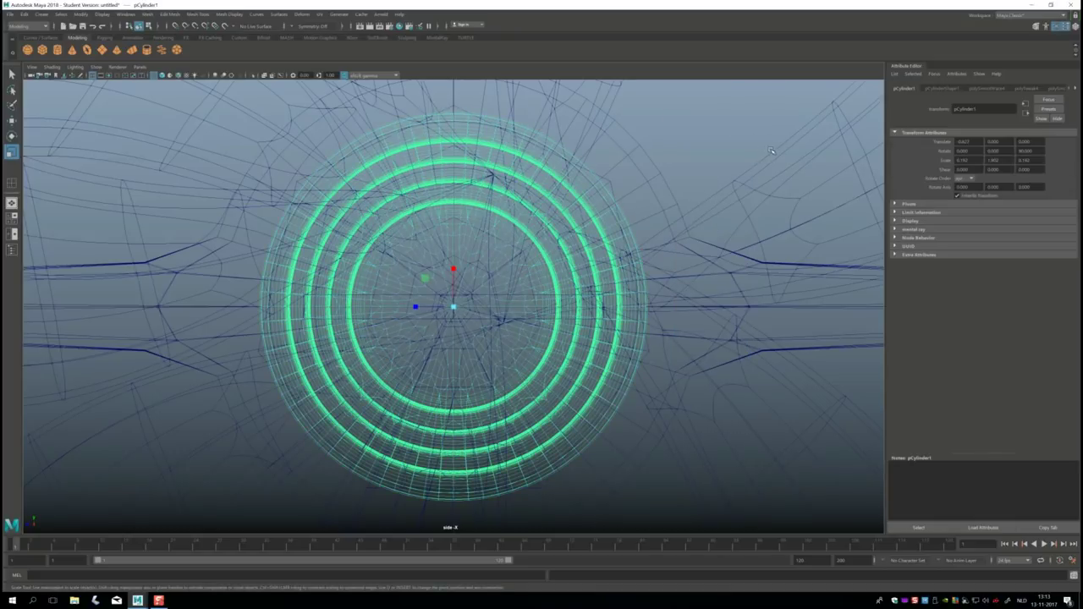
left_click(769, 152)
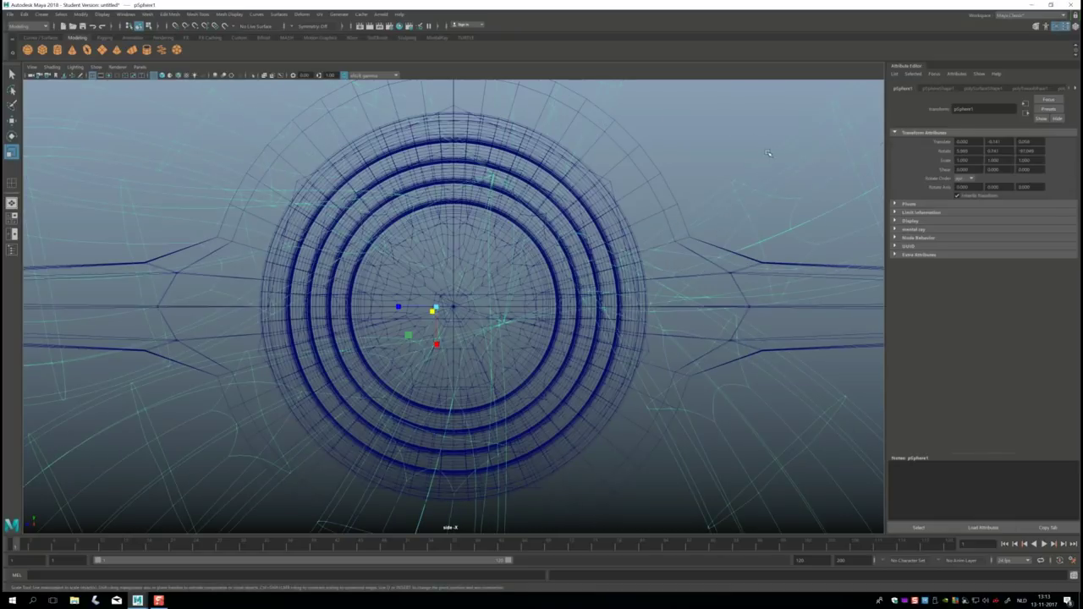
left_click(474, 319)
Step: Switch the blade to Vertex mode and marquee-select its left and right vertices
scroll(398, 326, "up", 2)
scroll(390, 327, "up", 1)
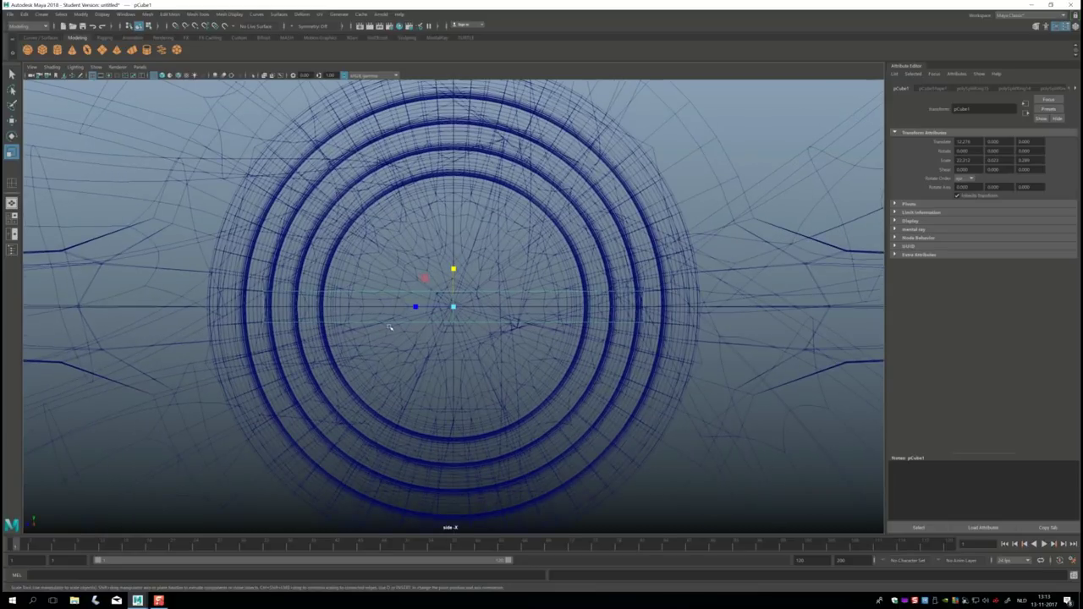
right_click_drag(417, 292, 376, 295)
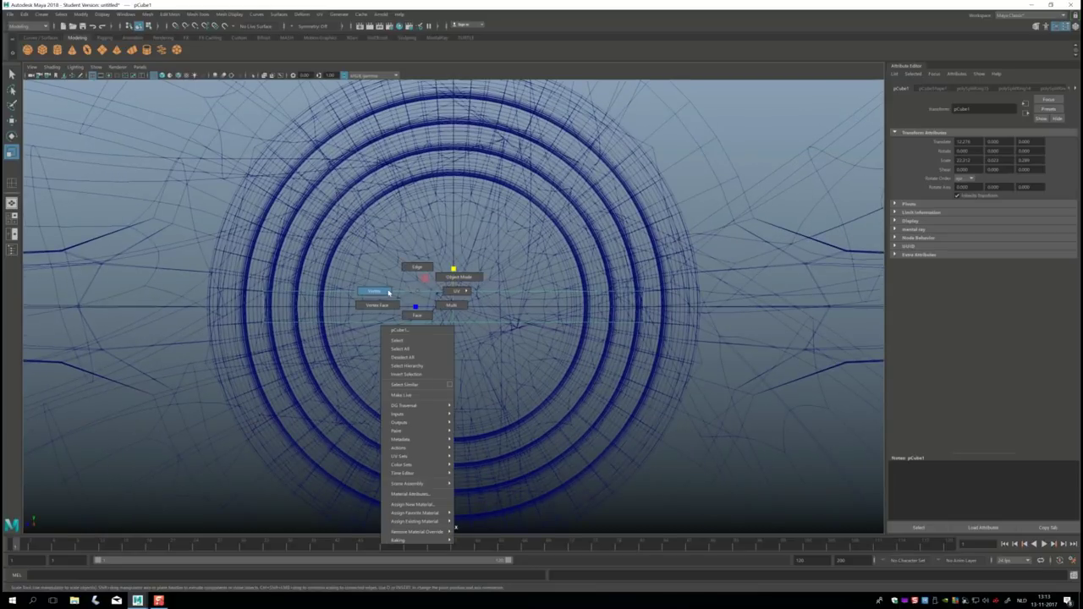
left_click_drag(254, 284, 275, 351)
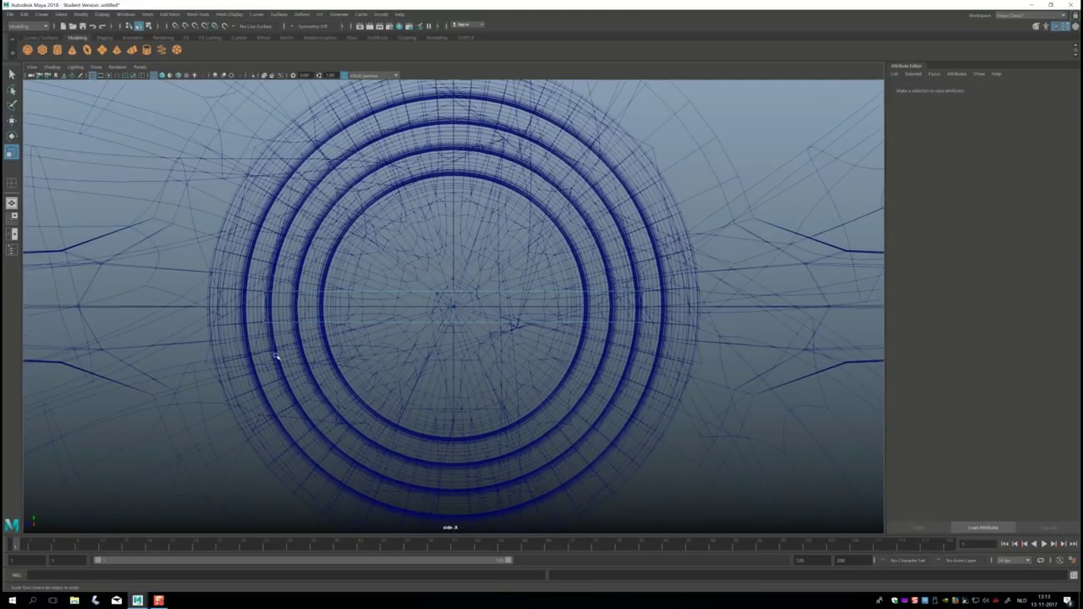
left_click_drag(636, 279, 670, 380, "shift")
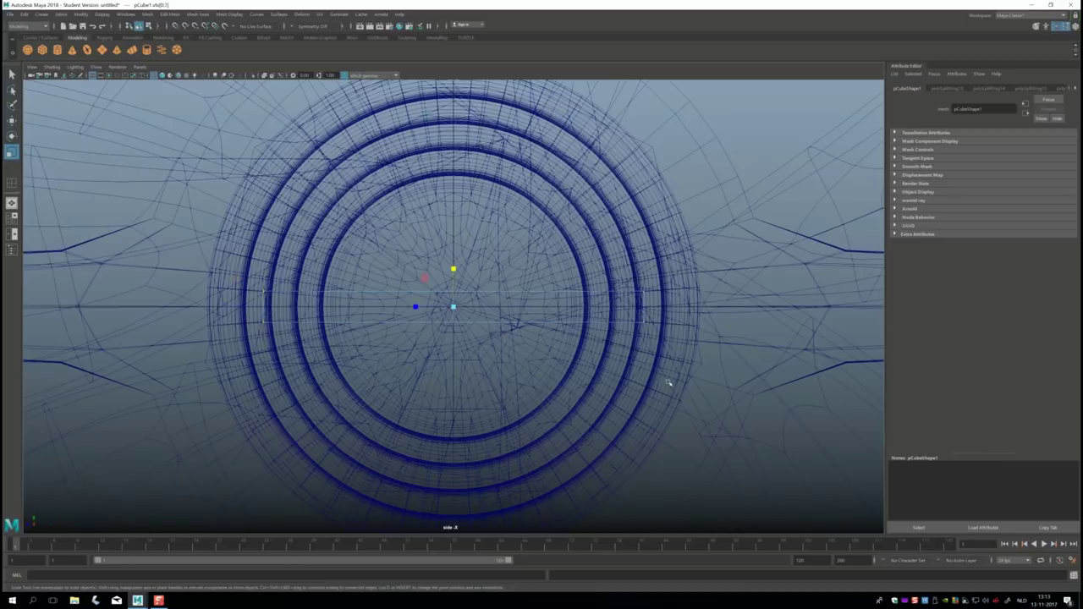
left_click_drag(455, 269, 457, 306)
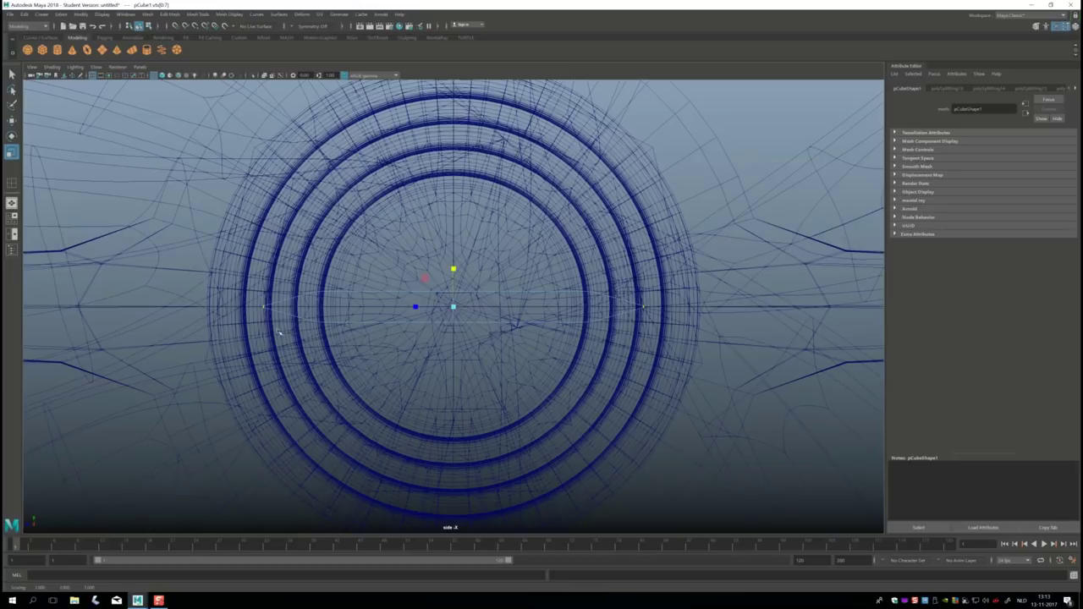
left_click(12, 219)
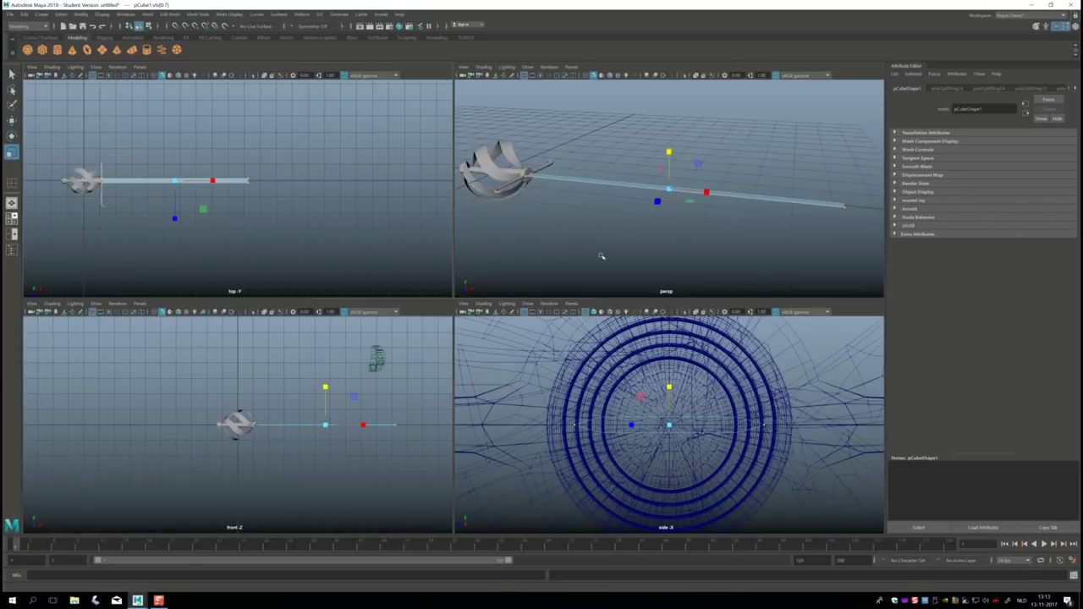
Step: Orbit to a side-on perspective view of the blade and check the Insert Edge Loop tool settings
key("space")
left_click_drag(479, 315, 490, 329, "alt")
mouse_move(490, 329)
left_mouse_down("alt")
mouse_move(524, 349)
mouse_move(333, 364)
left_mouse_up("alt")
left_click(208, 17)
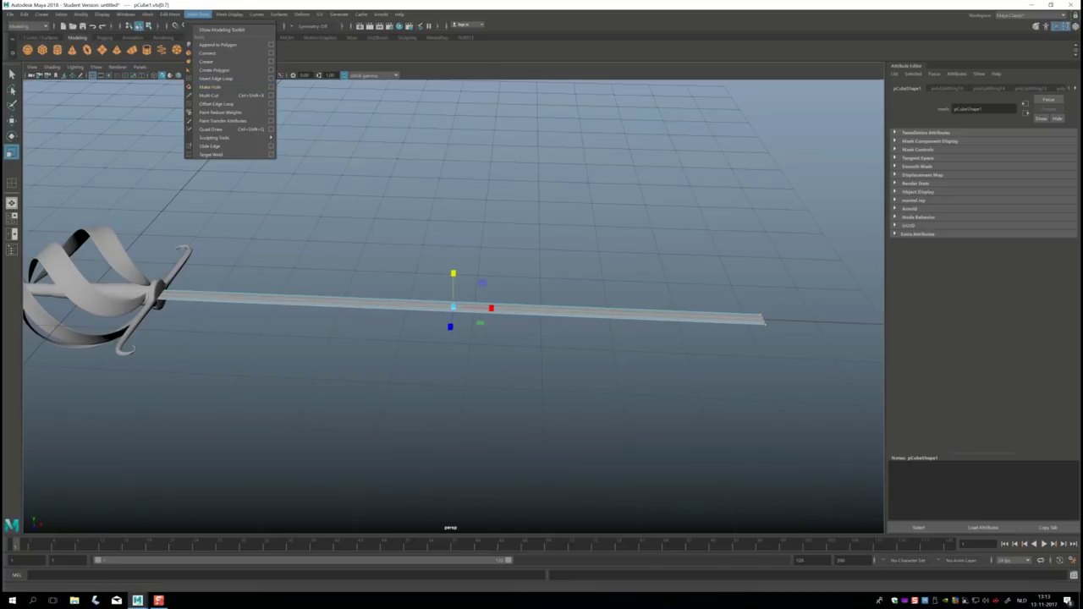
left_click(216, 77)
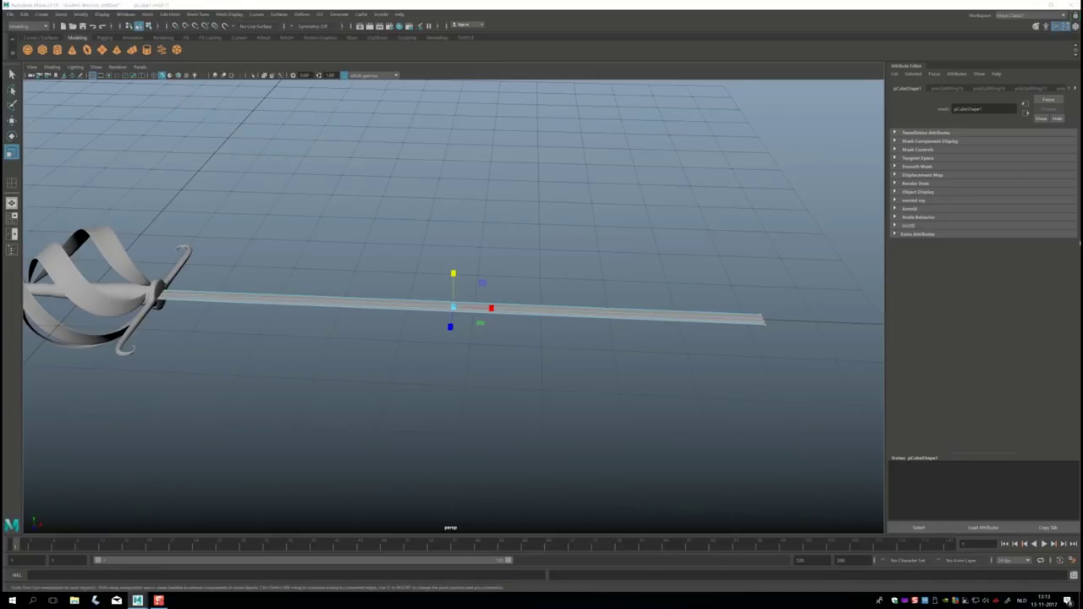
left_click_drag(973, 169, 766, 113)
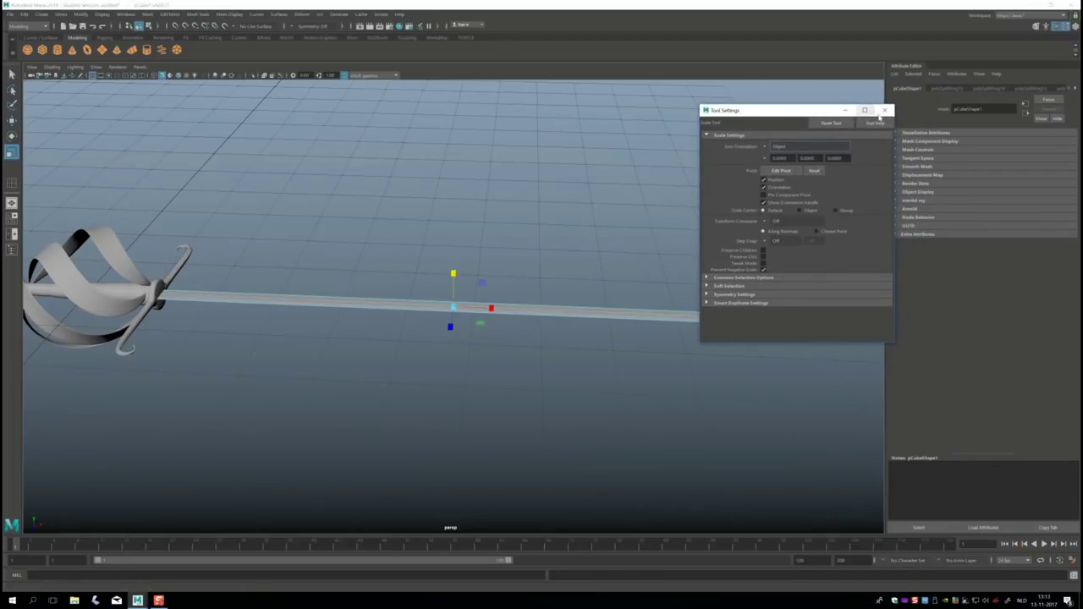
left_click(885, 111)
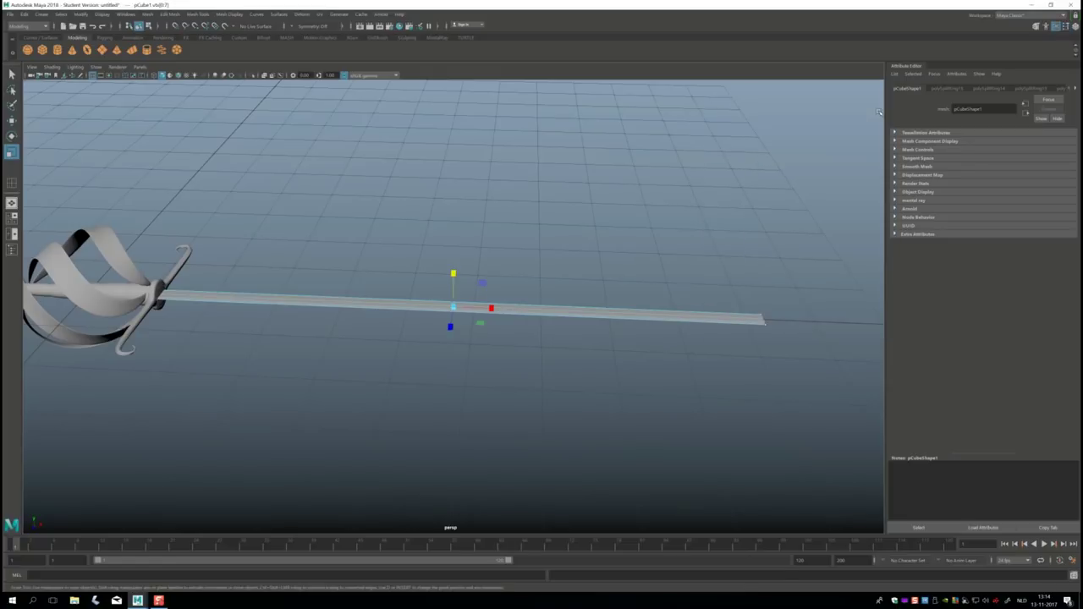
Step: Insert three edge loops across the blade with Insert Edge Loop, then close its settings
left_click(206, 16)
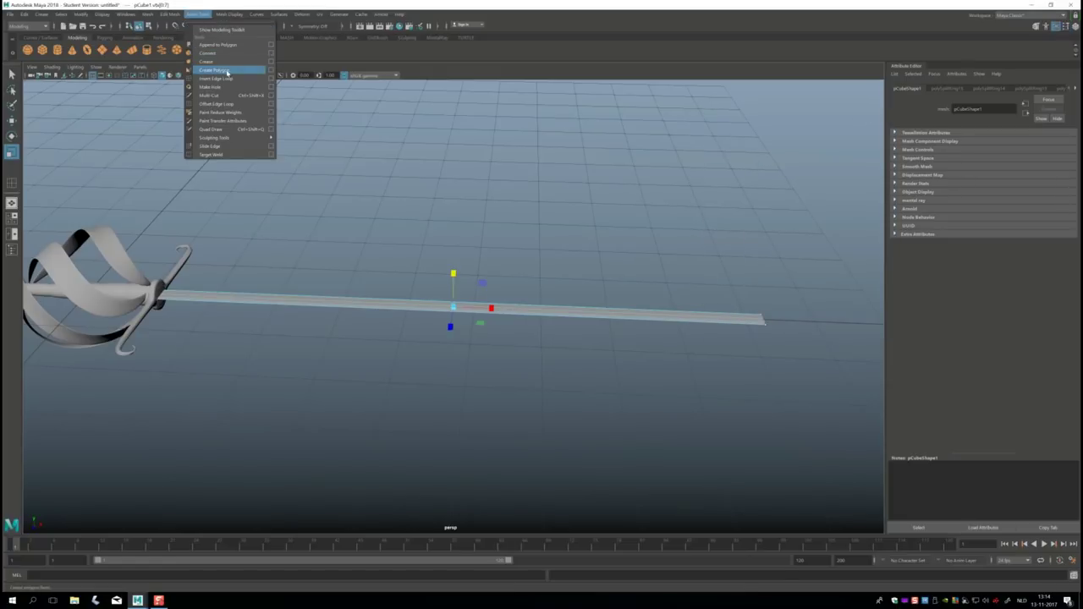
left_click(271, 80)
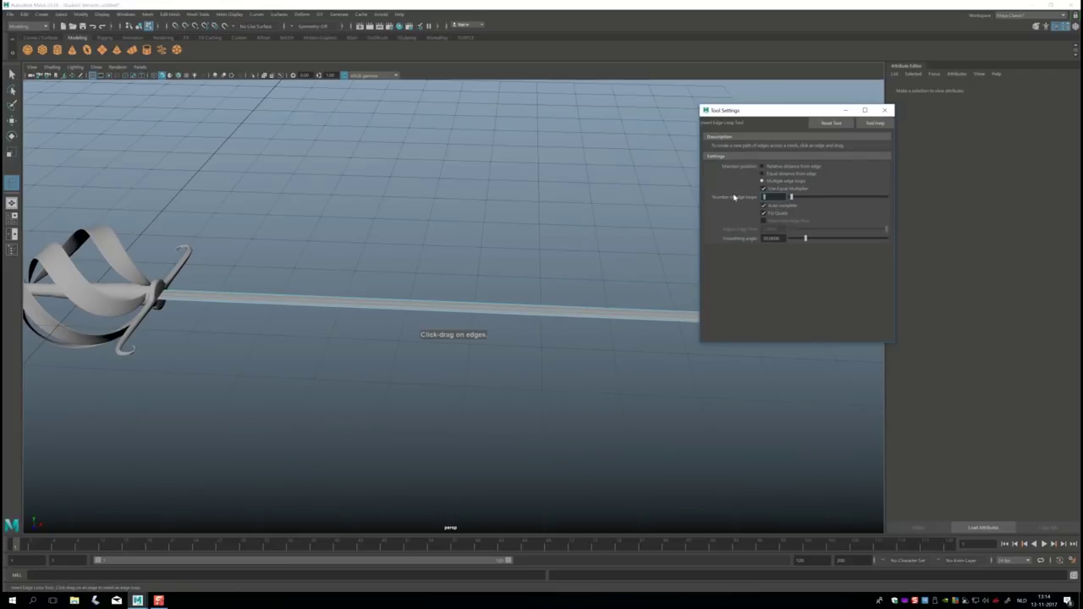
left_click(401, 308)
left_click(281, 301)
left_click(364, 304)
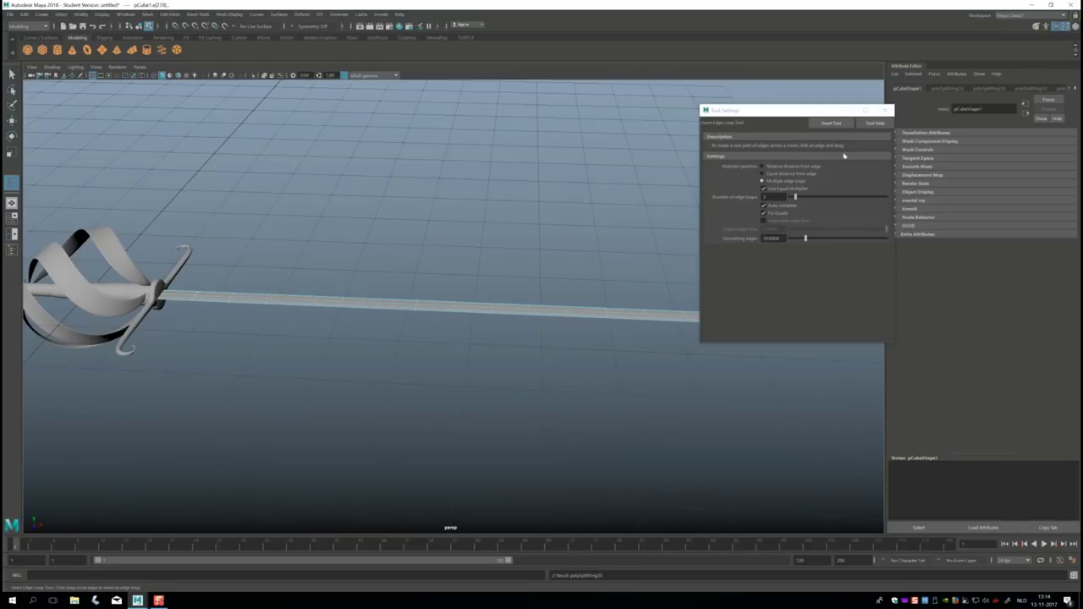
left_click(886, 110)
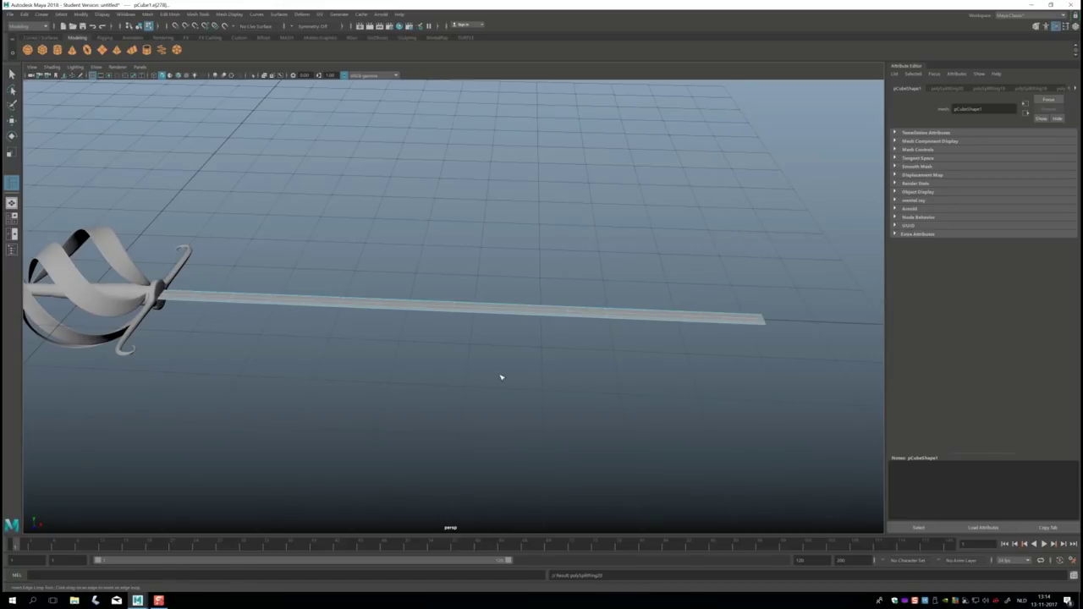
Step: Pinch the vertices at the blade's right end together into a single tip point in top view
key("space")
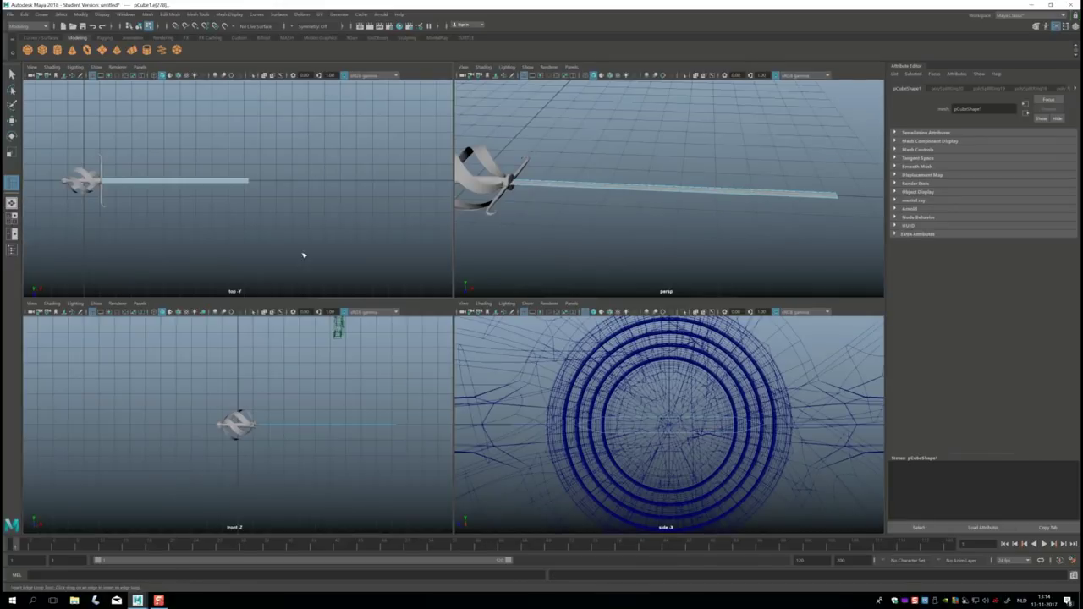
key("space")
scroll(457, 297, "up", 3)
scroll(506, 259, "up", 2)
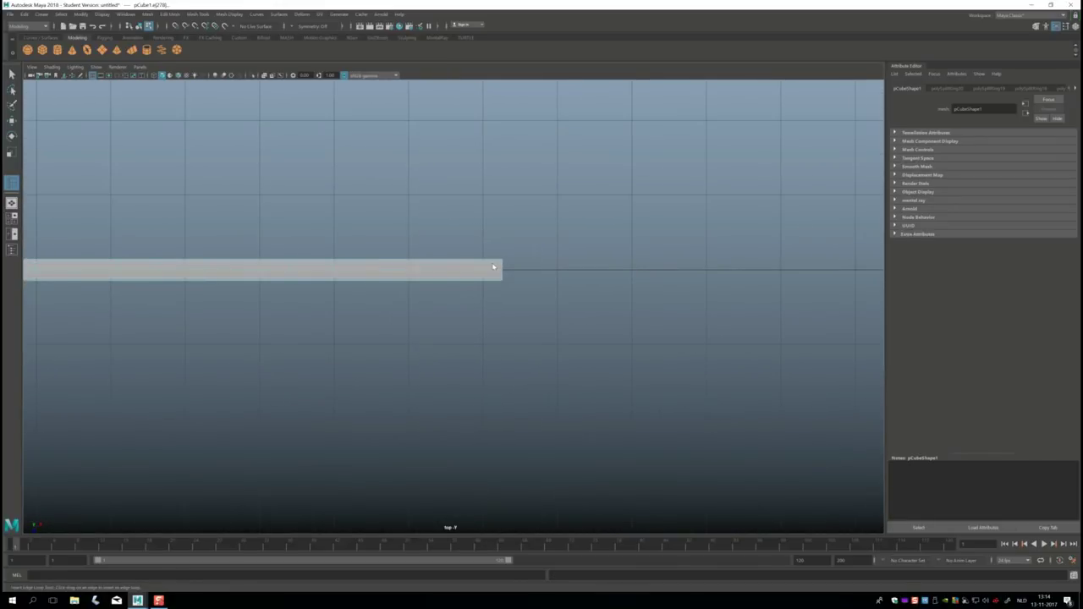
right_click_drag(494, 267, 466, 280)
scroll(501, 282, "up", 2)
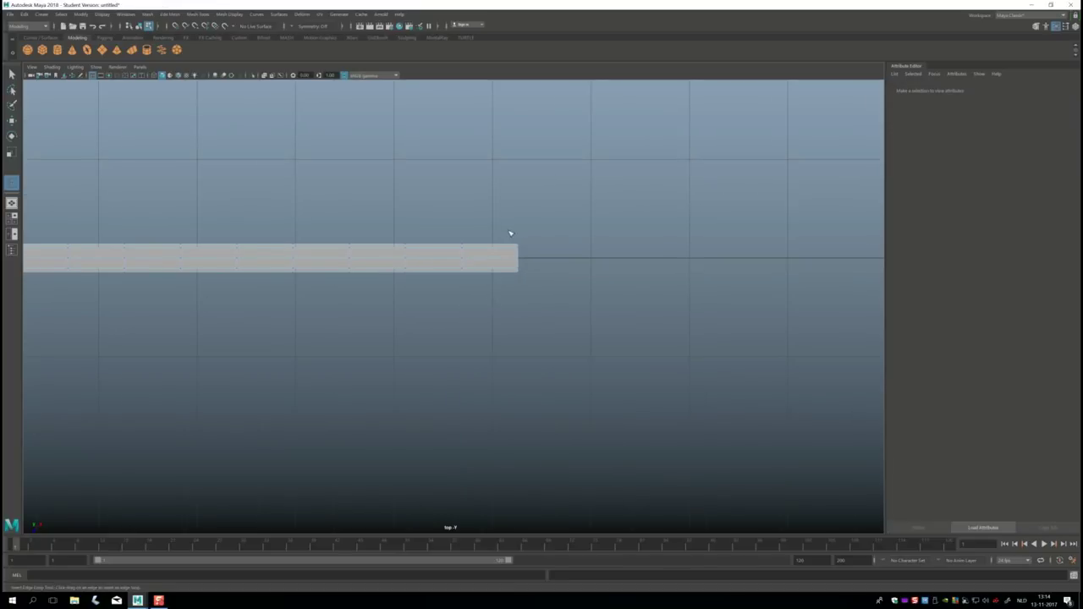
key("ctrl+z")
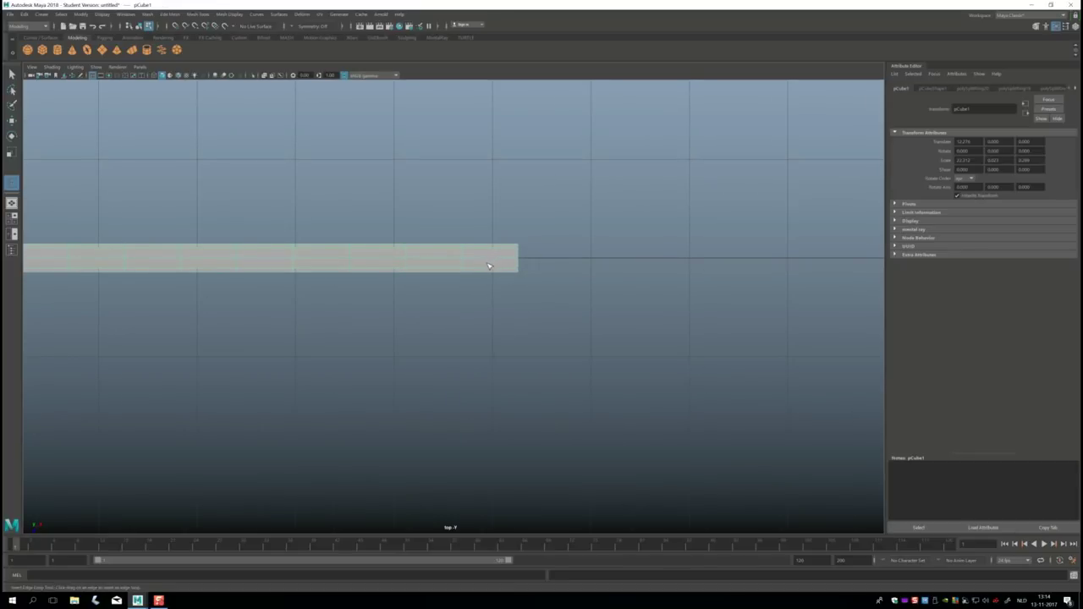
key("q")
right_click_drag(487, 263, 461, 262)
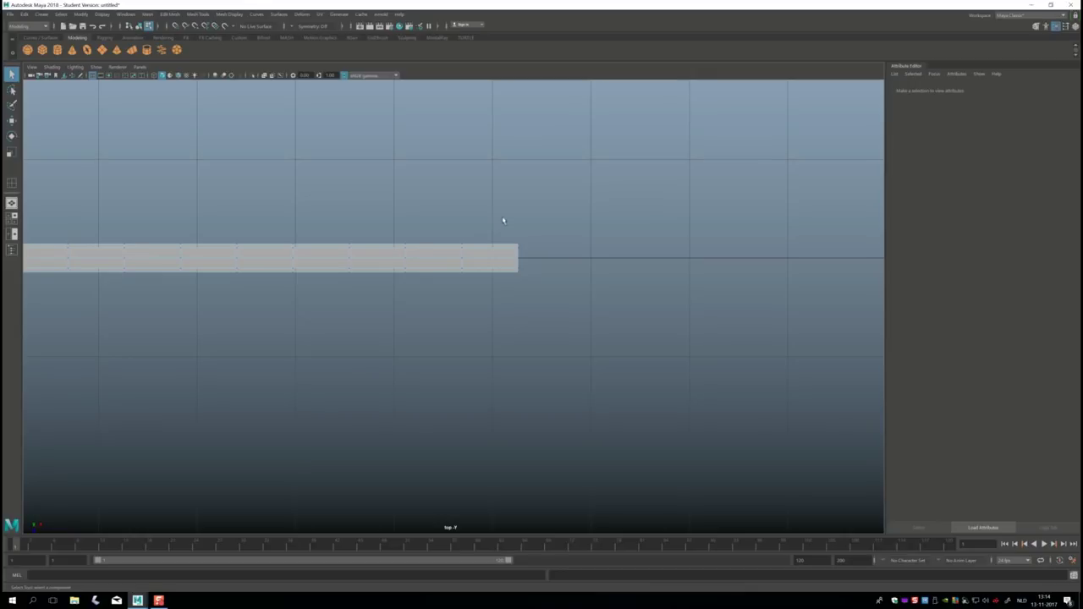
left_click_drag(505, 261, 533, 298)
key("w")
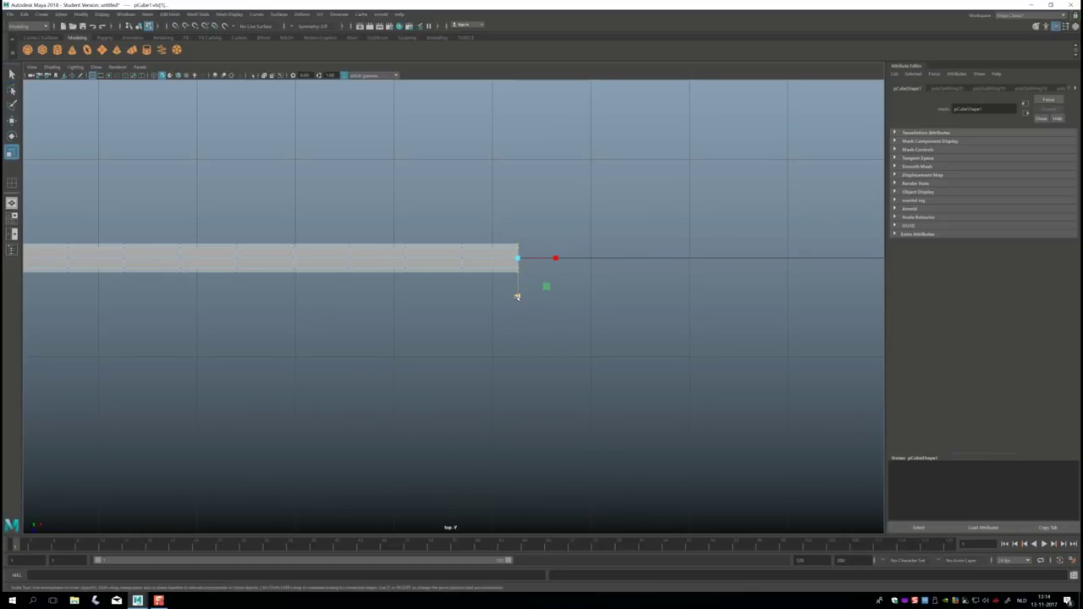
right_click_drag(518, 297, 514, 274, "shift")
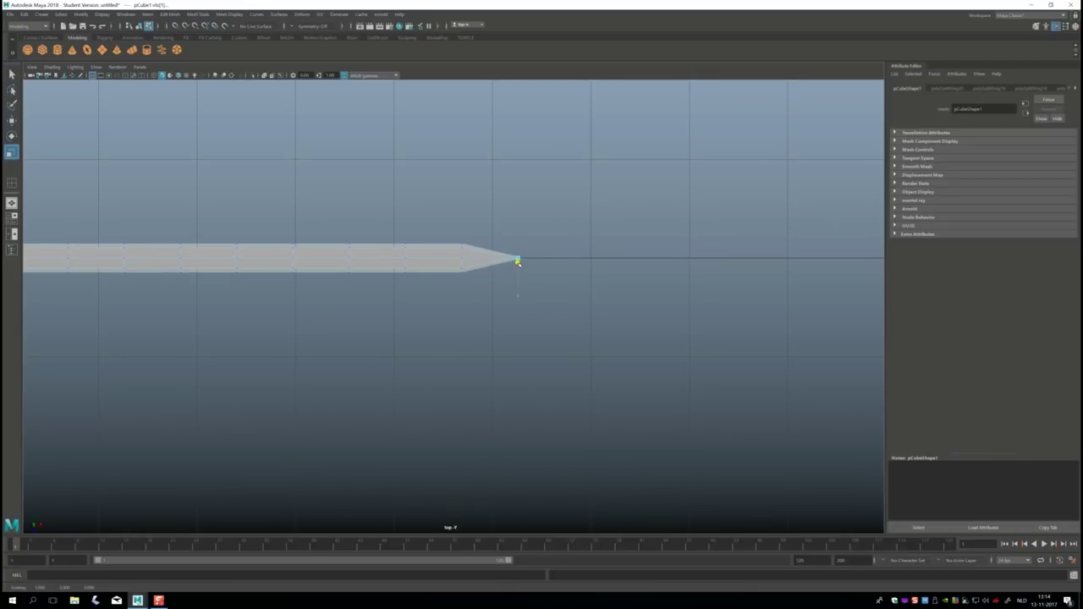
Step: Scale the six vertex columns behind the tip inward one by one for a gradual taper
key("f")
scroll(452, 339, "down", 2)
scroll(452, 322, "down", 2)
scroll(454, 314, "down", 1)
scroll(440, 338, "down", 5)
scroll(429, 368, "up", 2)
scroll(429, 368, "up", 2)
scroll(427, 356, "up", 1)
mouse_move(408, 295)
left_mouse_down()
mouse_move(425, 370)
mouse_move(410, 333)
left_mouse_up()
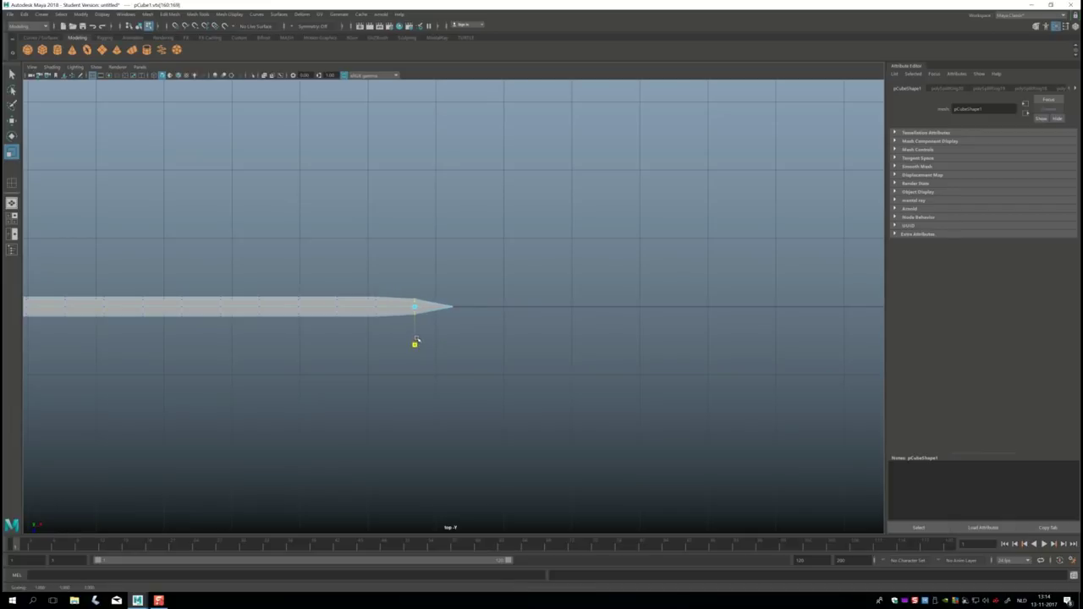
left_click_drag(365, 288, 382, 334)
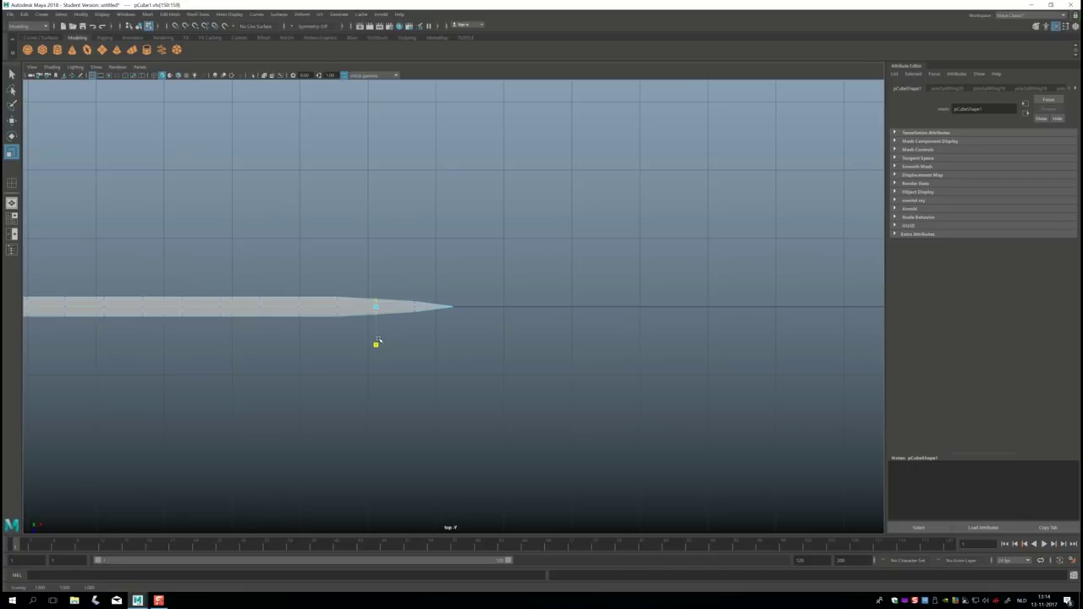
left_click_drag(327, 283, 346, 357)
left_click_drag(292, 283, 301, 347)
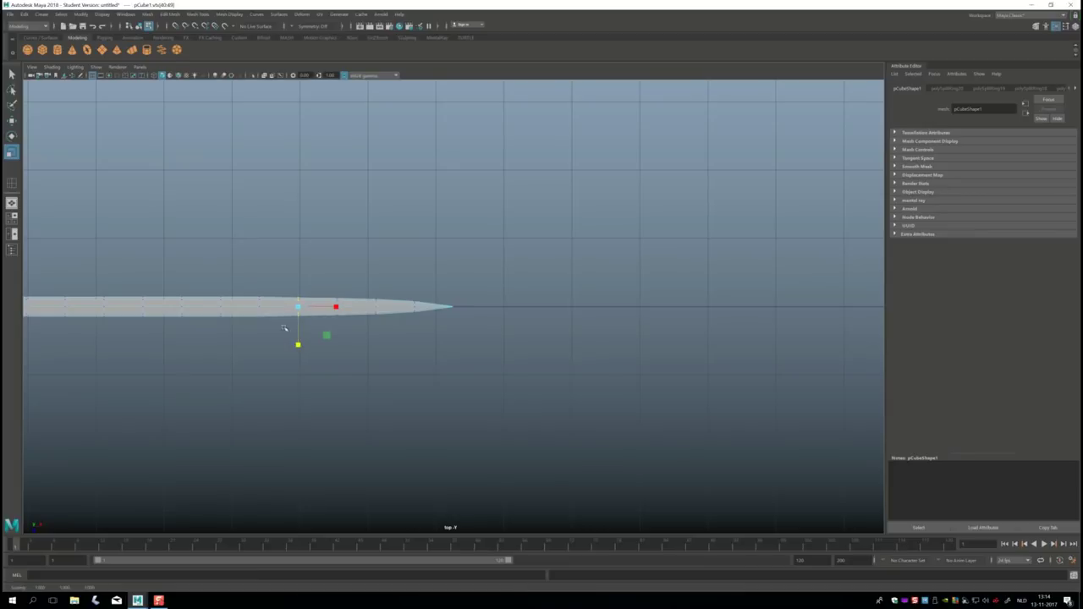
left_click_drag(254, 282, 260, 347)
left_click_drag(216, 283, 228, 365)
left_click(12, 217)
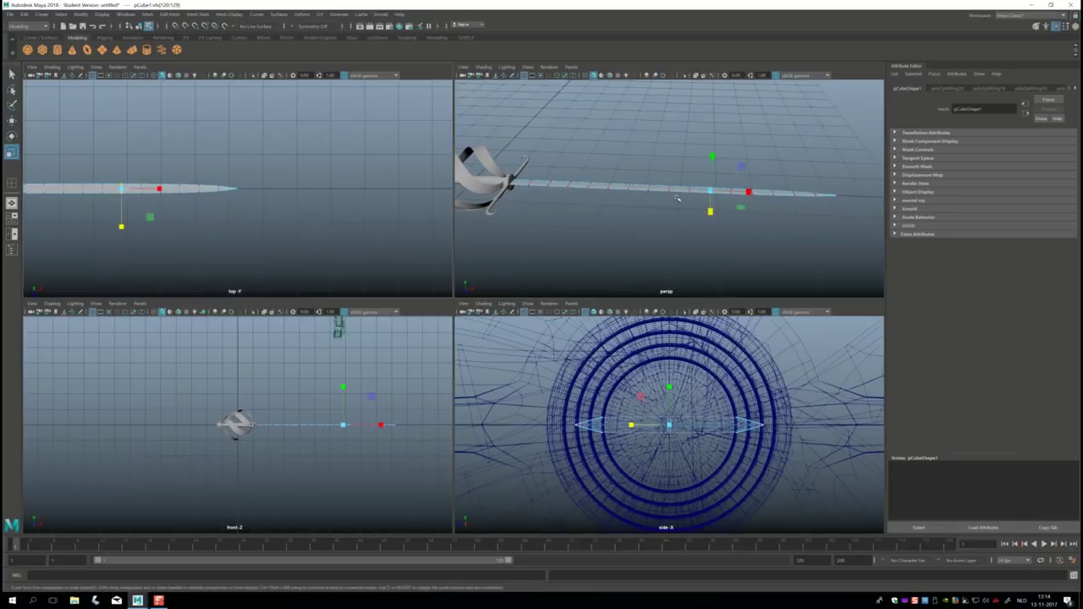
Step: Lower the blade's tip vertex along Y so the point lies flat with the blade
key("space")
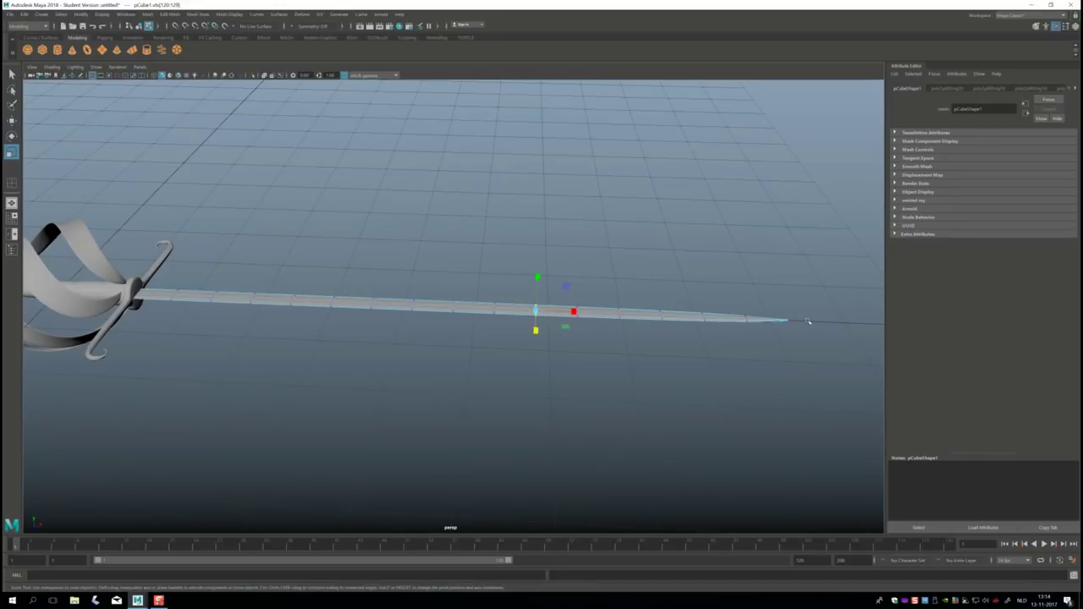
left_click(797, 335)
key("f")
scroll(451, 344, "down", 3)
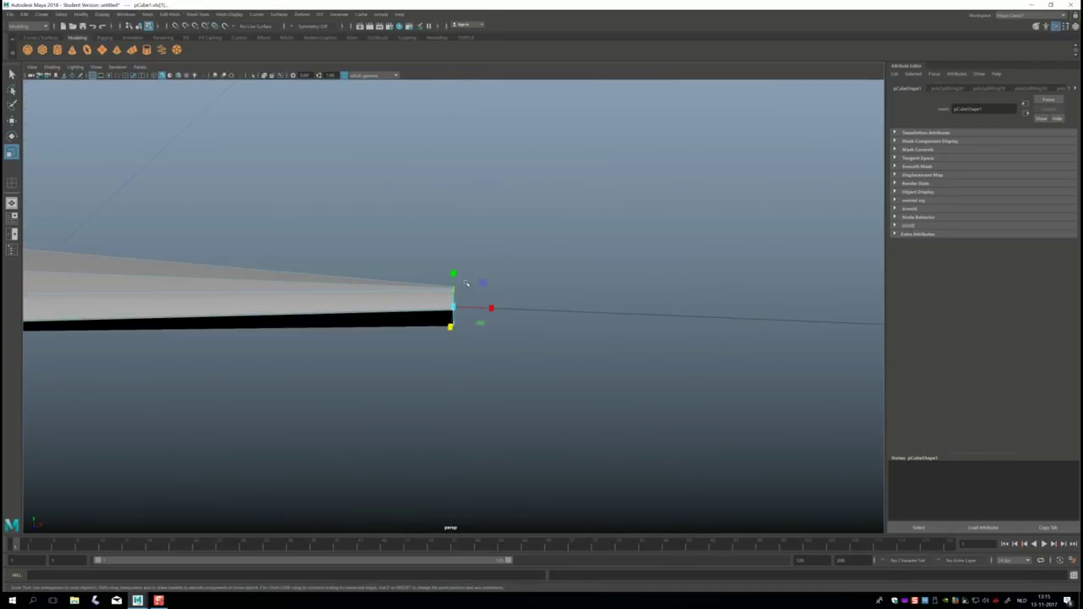
left_click_drag(452, 272, 452, 293)
left_click_drag(543, 383, 497, 375, "alt")
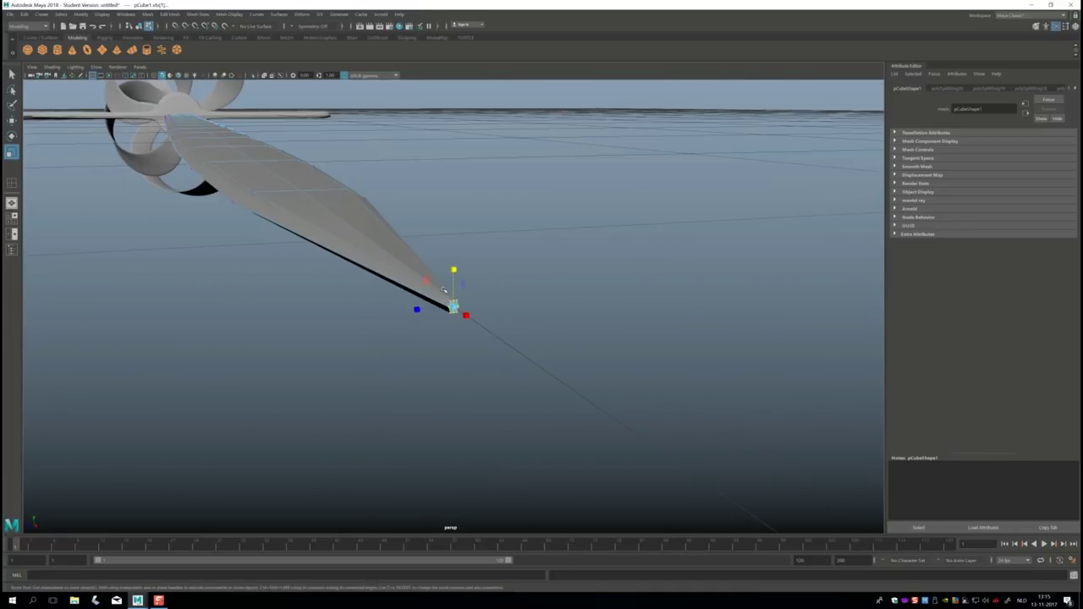
left_click_drag(453, 270, 455, 296)
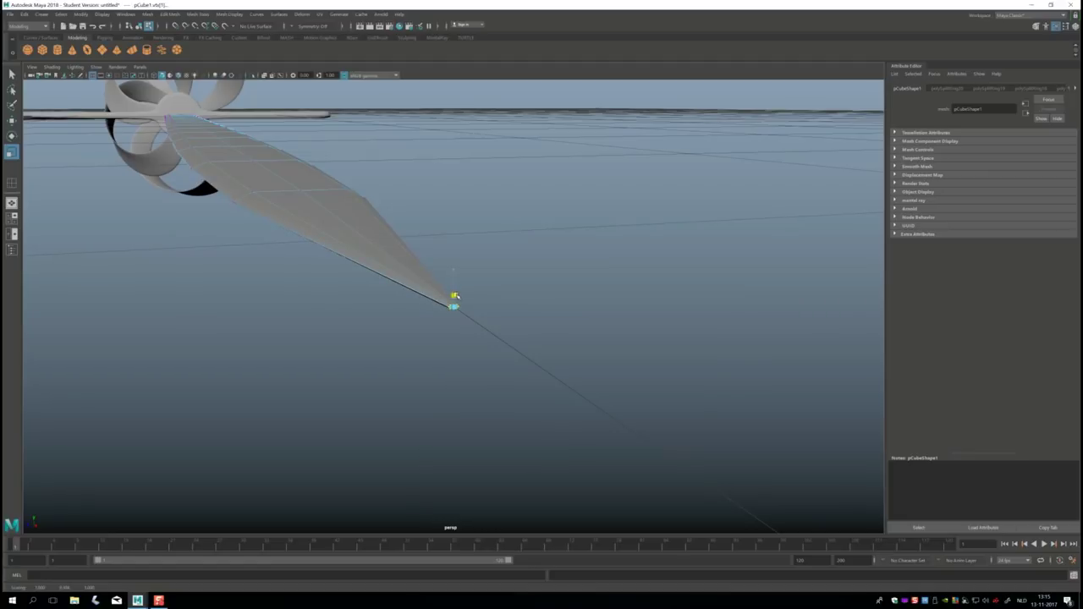
left_click(418, 310)
Step: Orbit around the full sword to check the tapered blade, then select the basket hilt
mouse_move(398, 315)
left_mouse_down("alt")
mouse_move(398, 341)
mouse_move(579, 364)
left_mouse_up("alt")
right_click_drag(579, 364, 519, 364, "alt")
mouse_move(307, 266)
left_mouse_down("alt")
mouse_move(609, 316)
mouse_move(459, 312)
mouse_move(473, 338)
left_mouse_up("alt")
mouse_move(349, 355)
left_mouse_down("alt")
mouse_move(491, 336)
mouse_move(491, 313)
mouse_move(496, 351)
mouse_move(288, 250)
left_mouse_up("alt")
right_click_drag(288, 249, 287, 230)
left_click(297, 250)
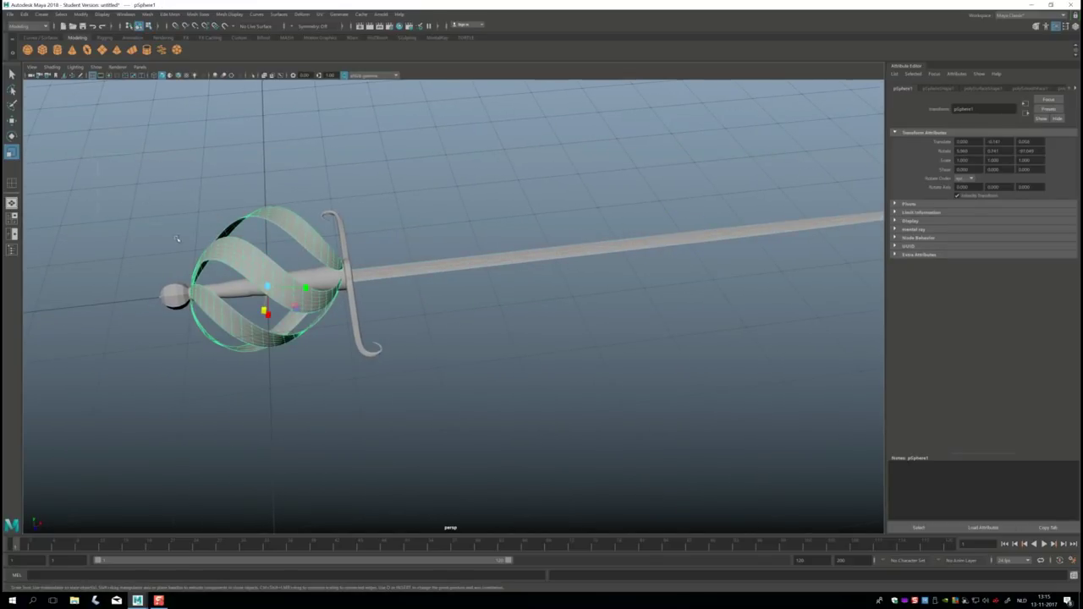
Step: Select the hilt together with the pommel and hide them with Ctrl+H
left_click(474, 254)
key("ctrl+z")
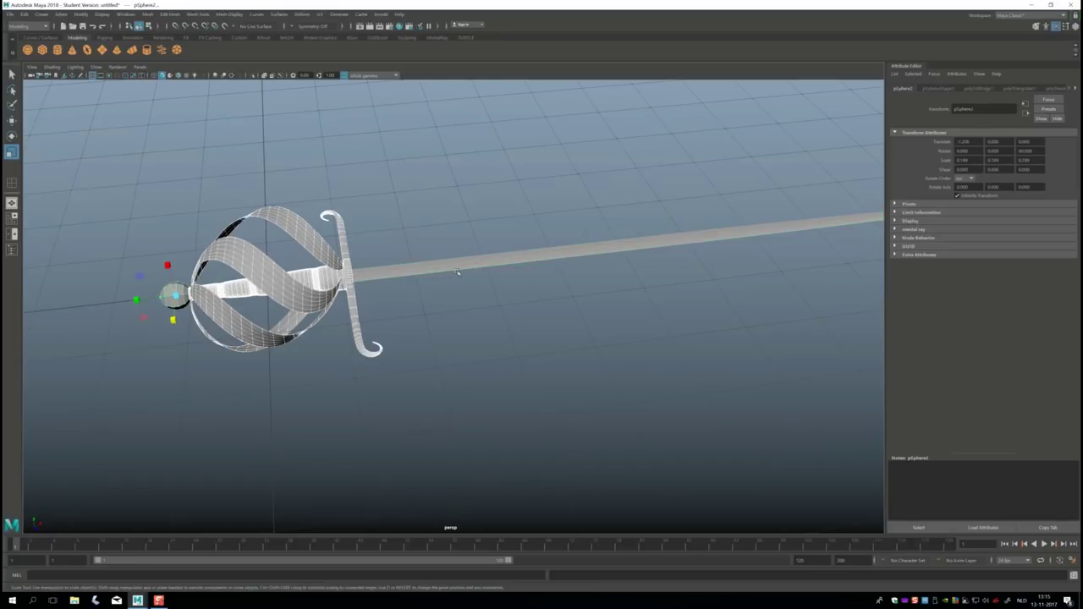
key("ctrl+h")
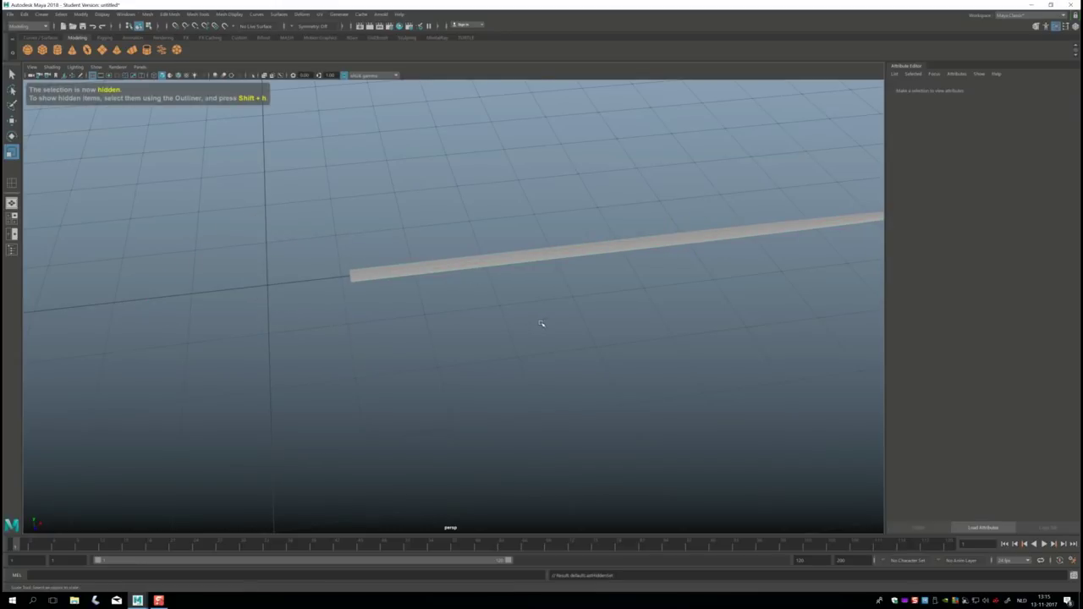
Step: Select the blade's edges in Edge mode and switch the blade to wireframe display
left_click(518, 258)
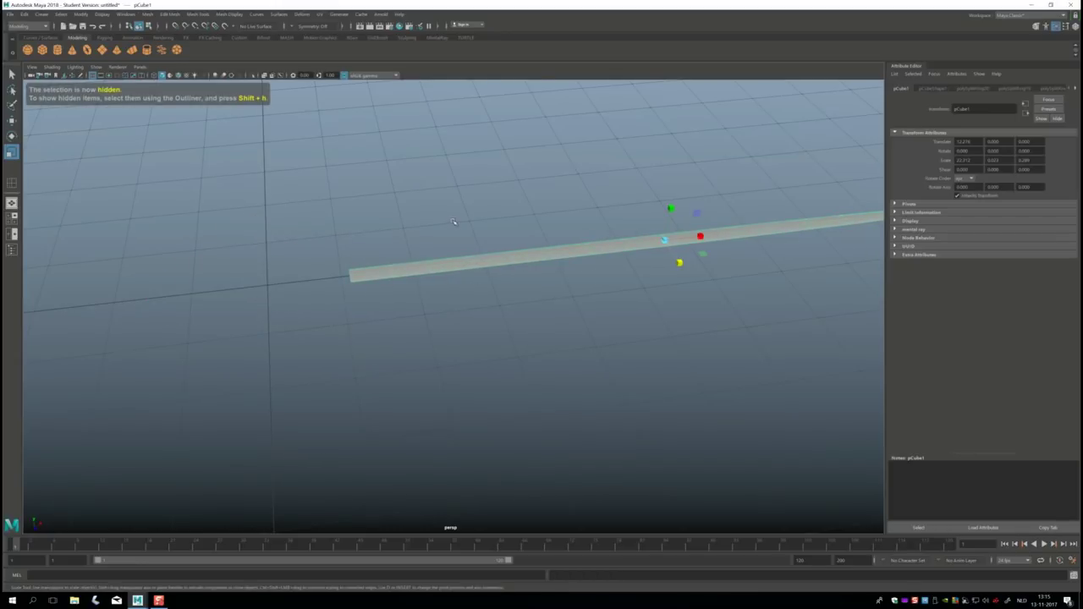
left_click_drag(532, 303, 402, 299, "alt")
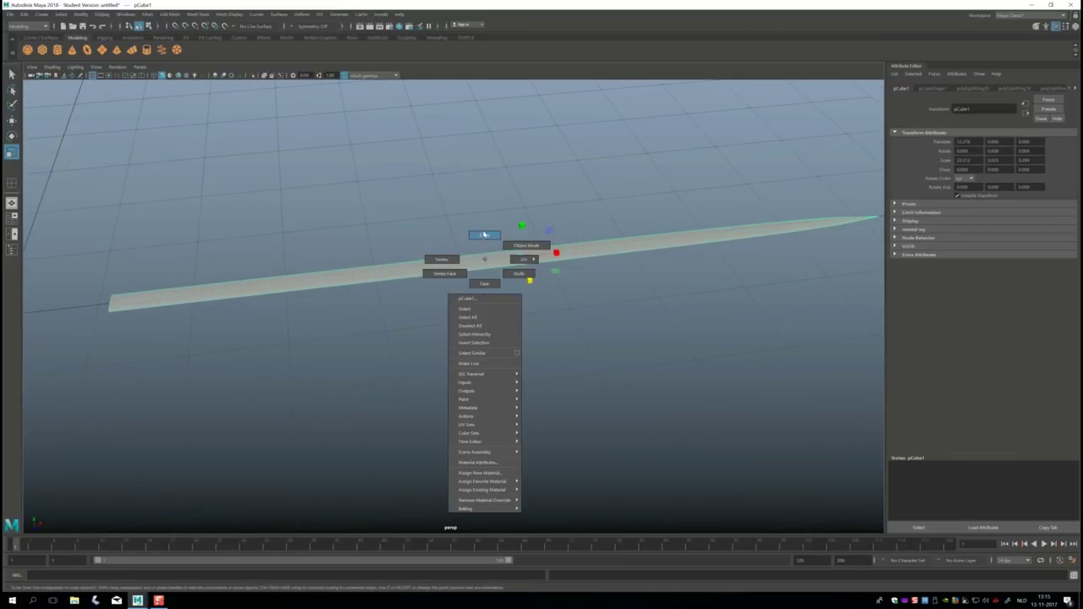
right_click_drag(484, 262, 483, 237)
left_click(494, 260)
left_click(455, 263)
left_click(494, 300)
left_click(138, 299)
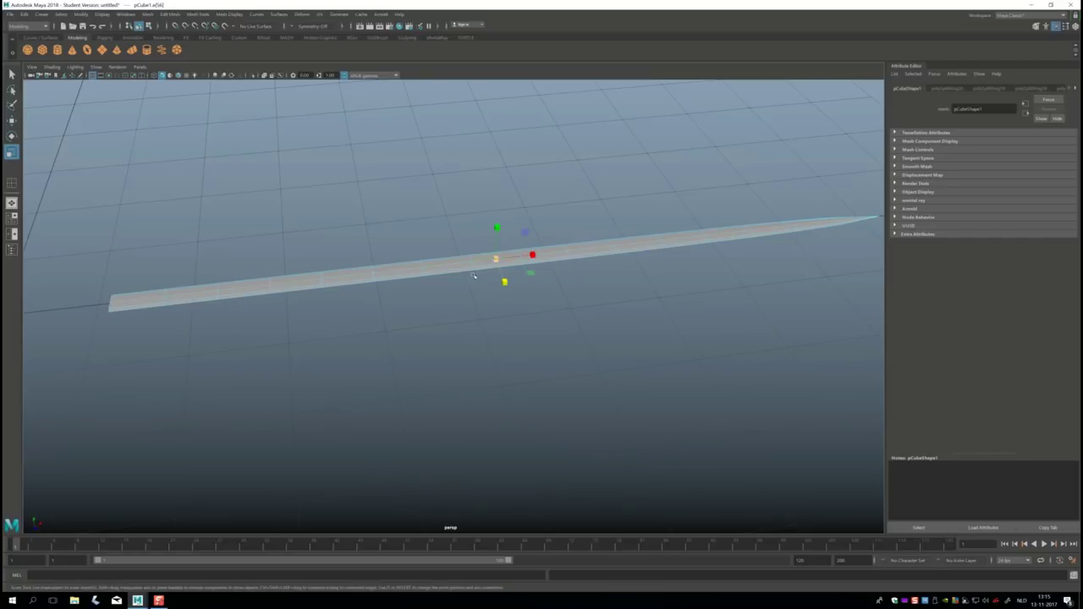
left_click(138, 299)
left_click_drag(370, 389, 471, 355, "alt")
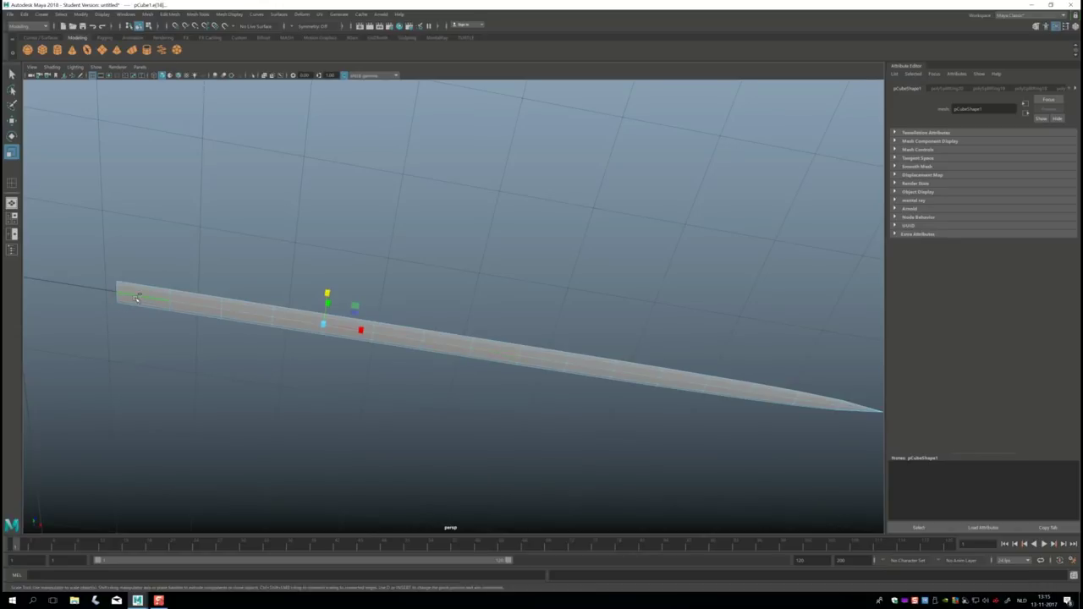
key("4")
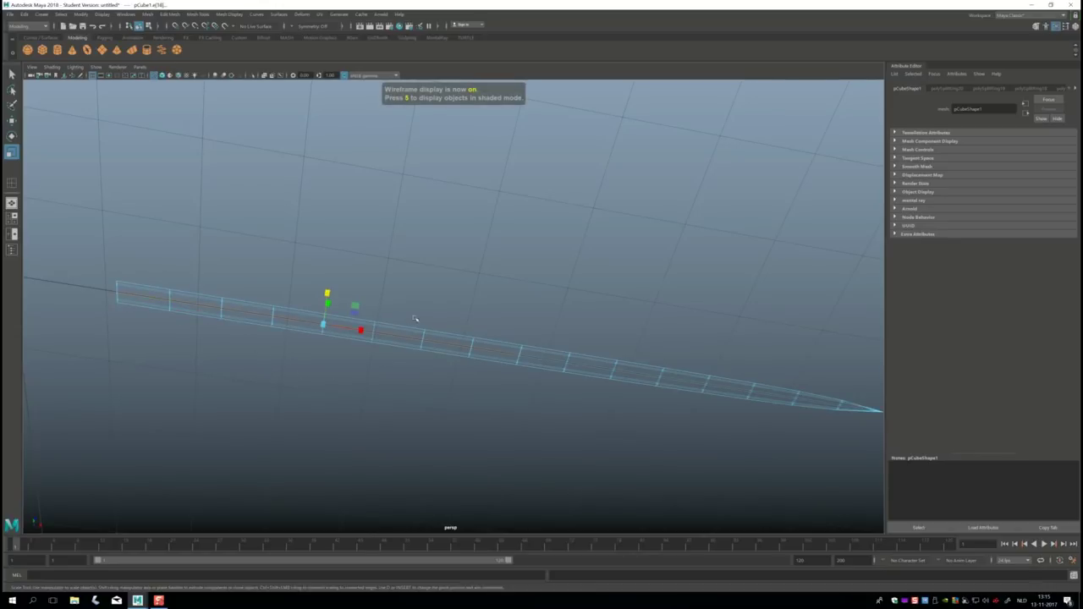
left_click_drag(464, 267, 451, 313, "alt")
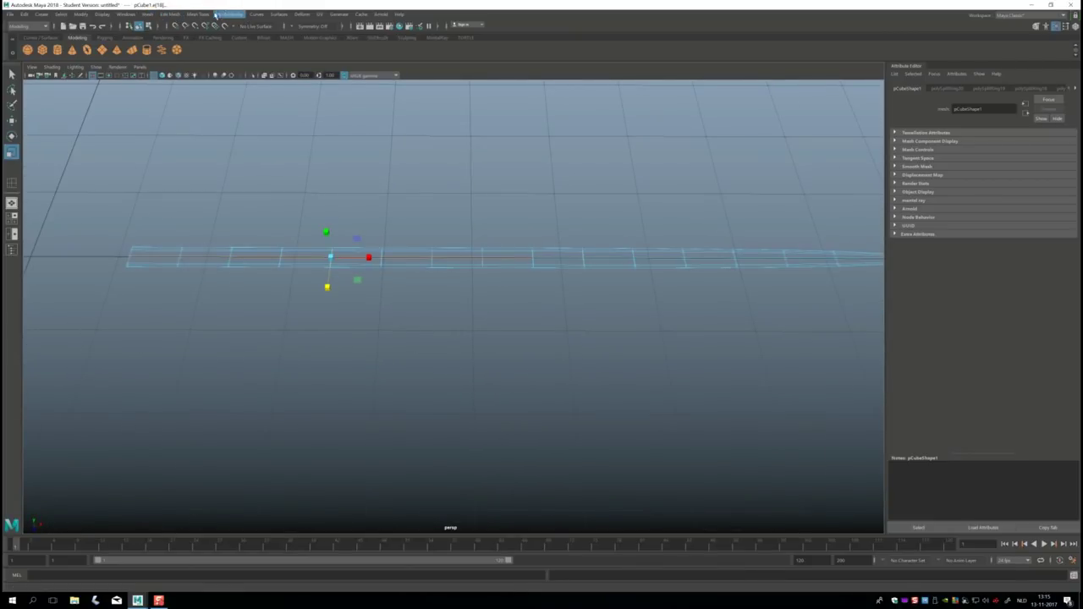
Step: Bevel the chosen blade edges at fraction 0.2 and maximise the top view
left_click(171, 14)
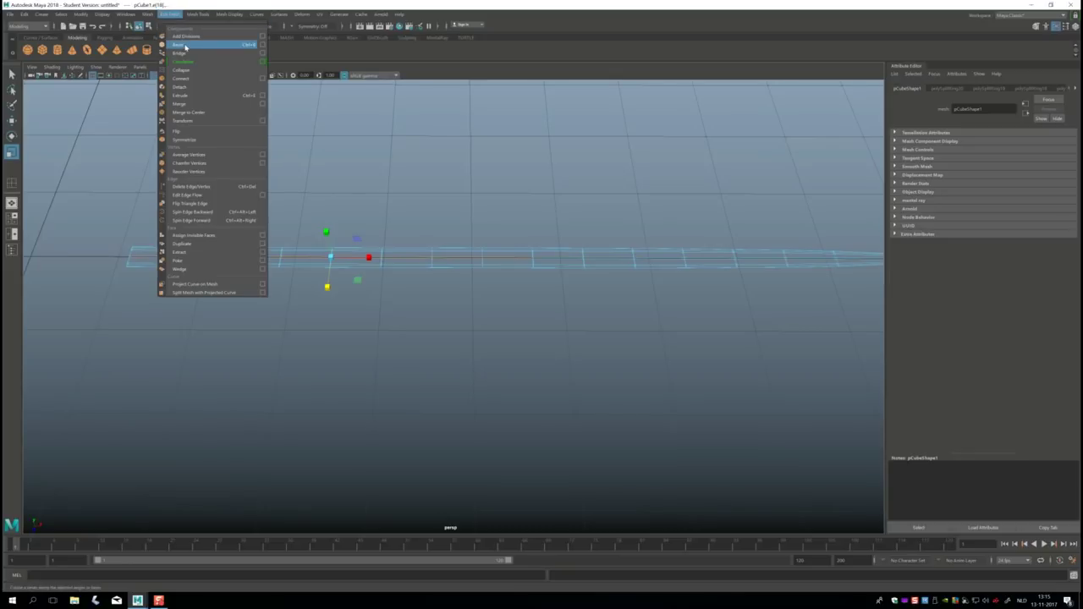
left_click(185, 47)
left_click_drag(418, 358, 378, 392, "alt")
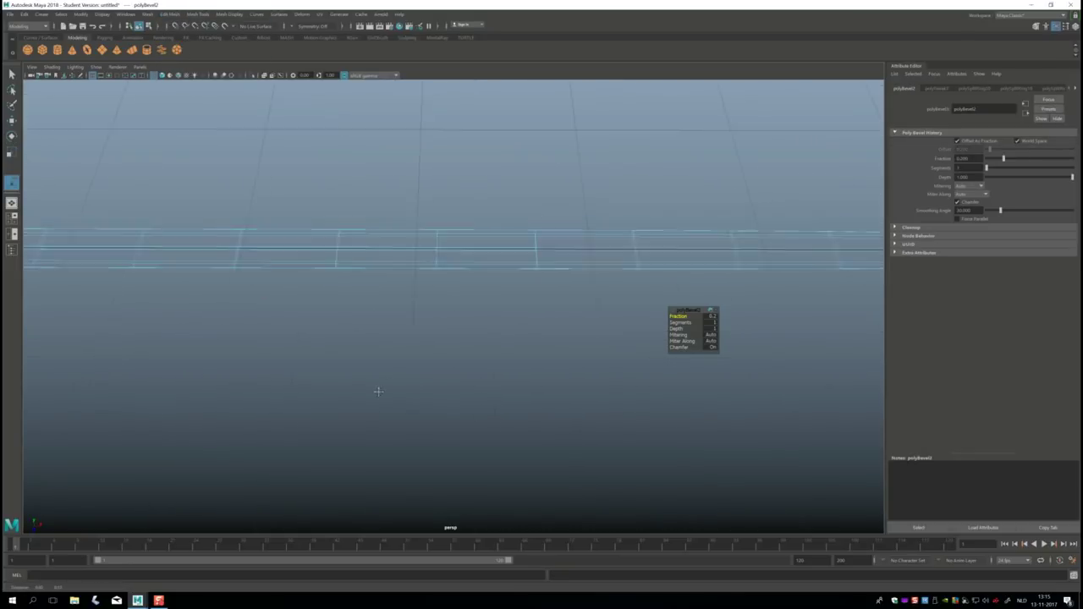
key("space")
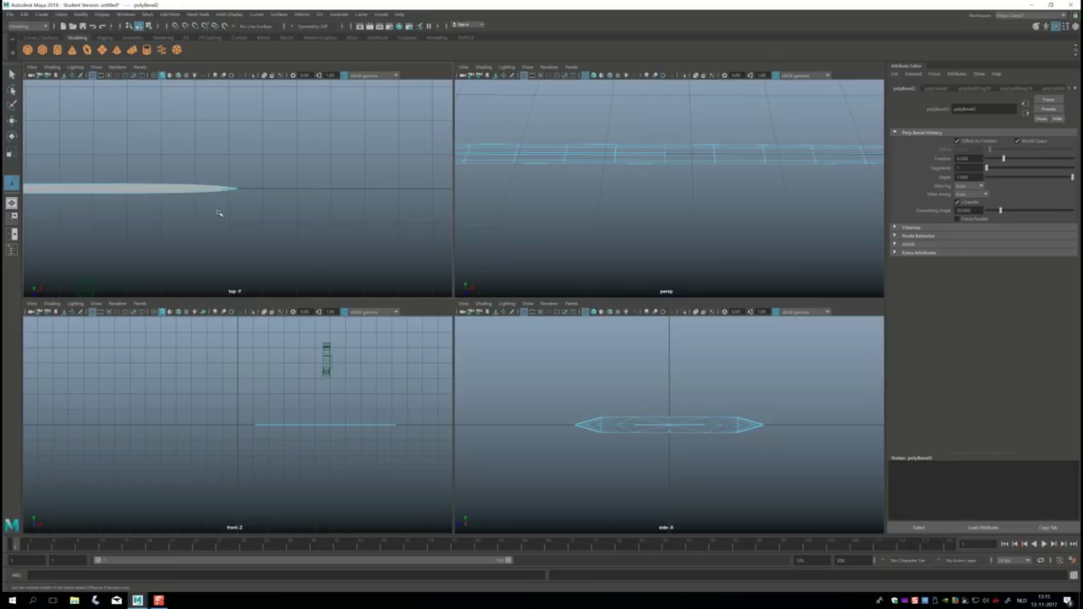
key("space")
scroll(224, 222, "up", 3)
scroll(418, 322, "up", 3)
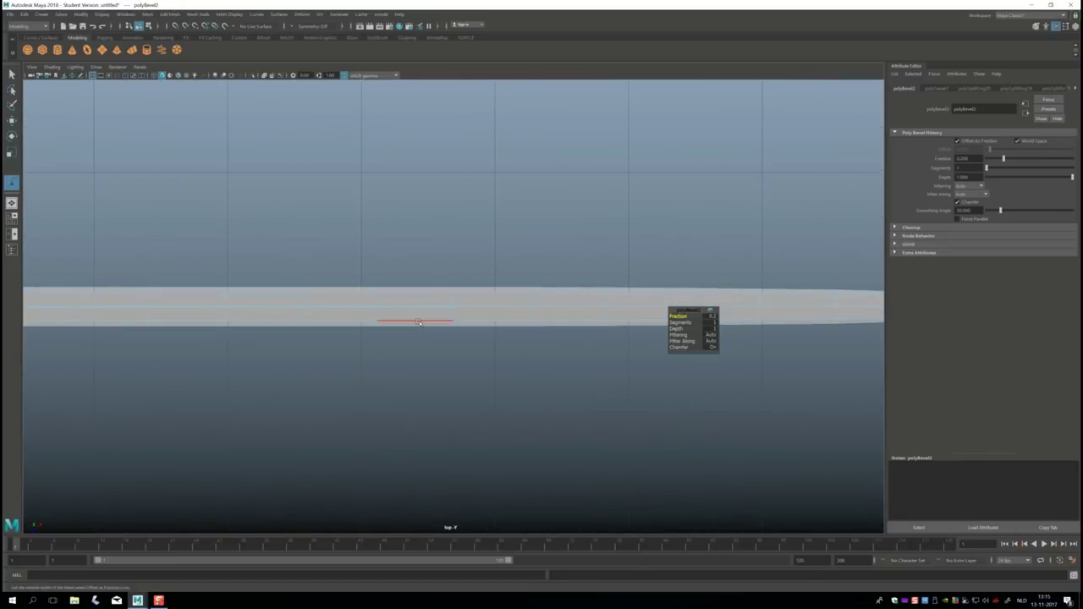
scroll(418, 322, "up", 2)
scroll(419, 322, "up", 2)
scroll(420, 322, "up", 3)
scroll(423, 320, "up", 3)
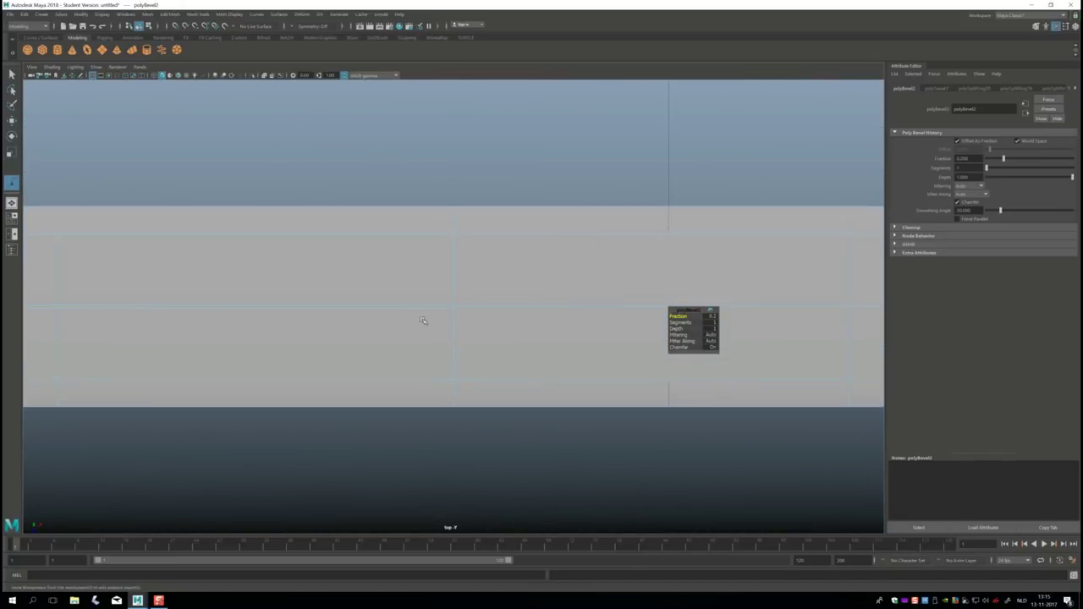
scroll(423, 321, "up", 2)
scroll(425, 315, "up", 3)
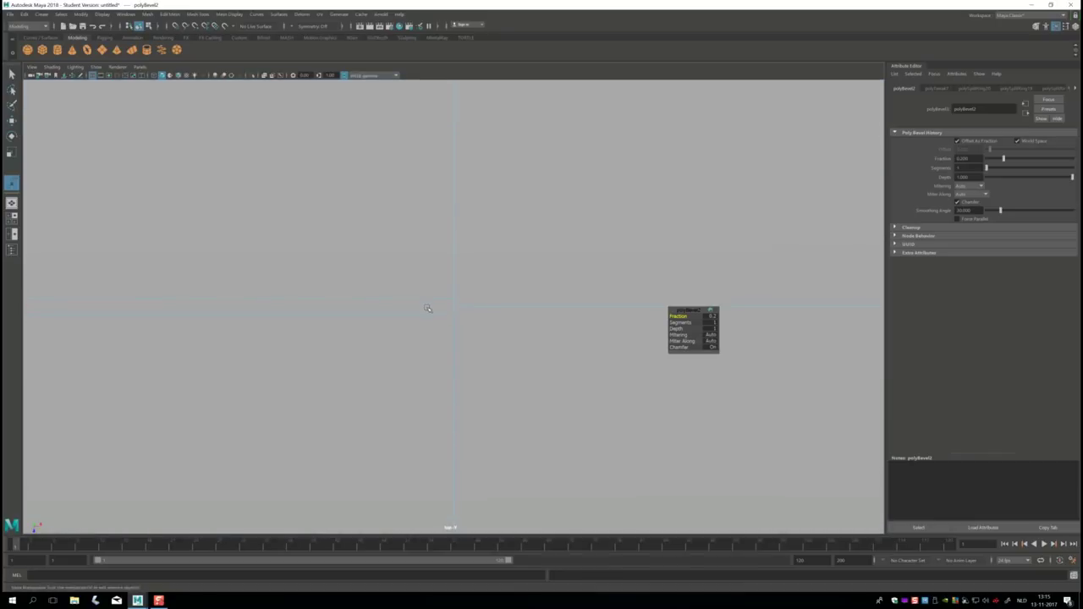
Step: In wireframe Vertex mode, move a blade vertex along X
right_click(466, 305)
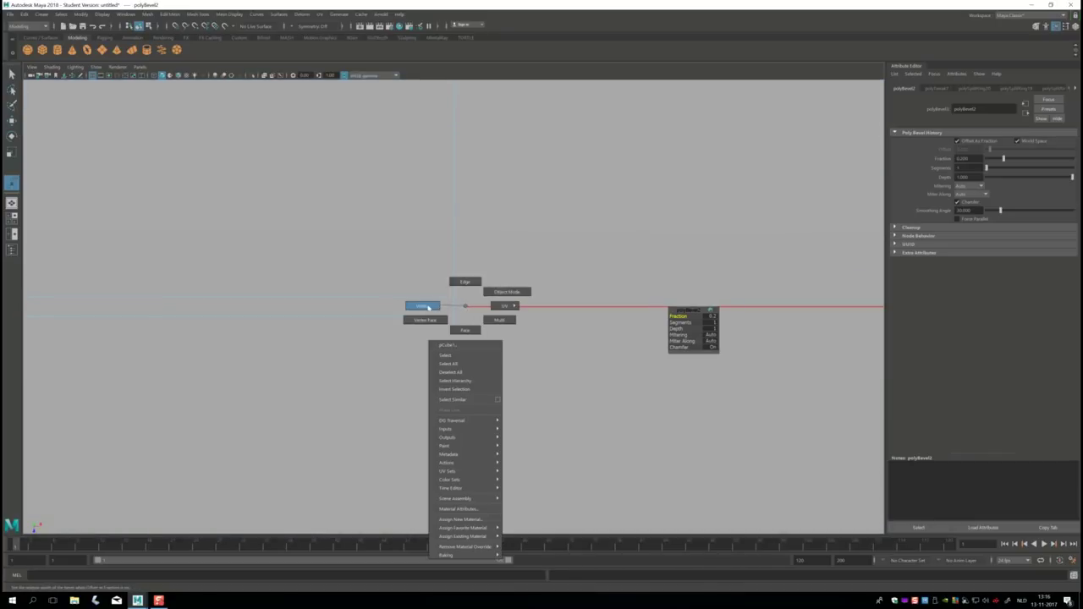
left_click(429, 308)
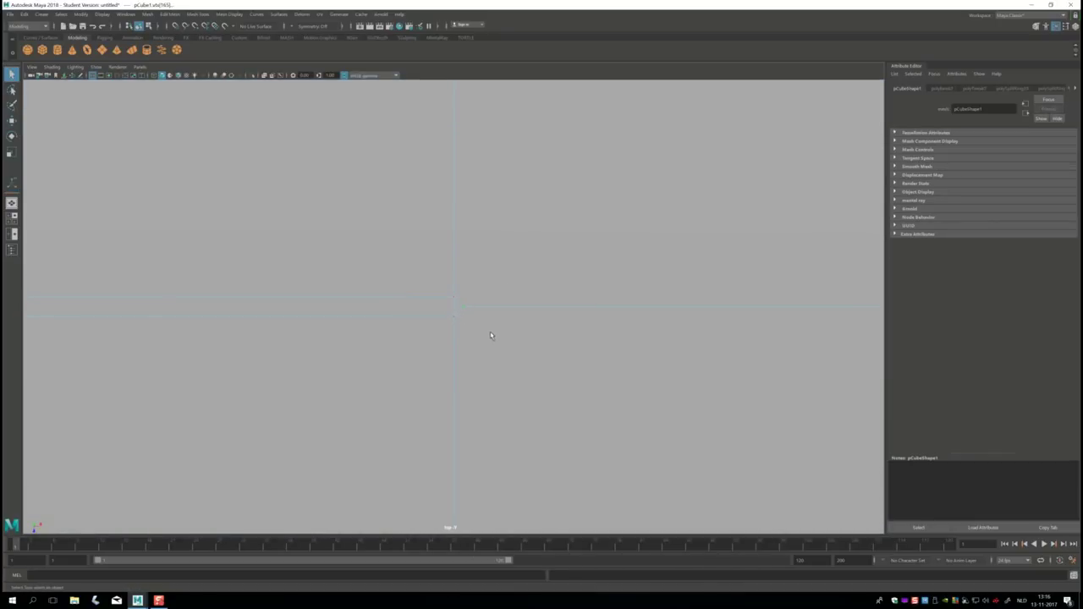
key("4")
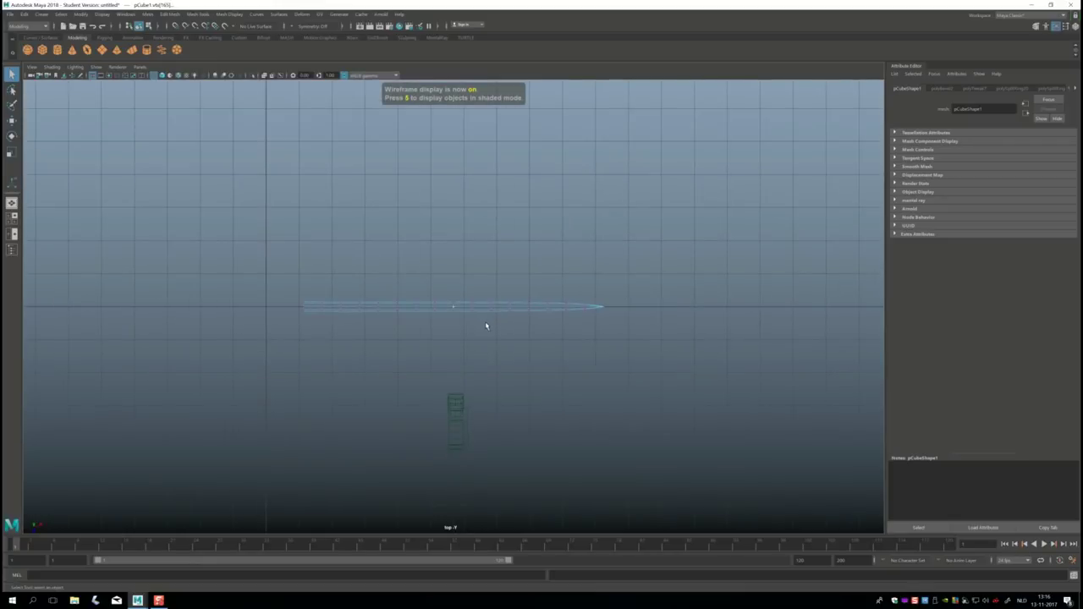
key("w")
scroll(486, 321, "up", 3)
scroll(491, 320, "up", 3)
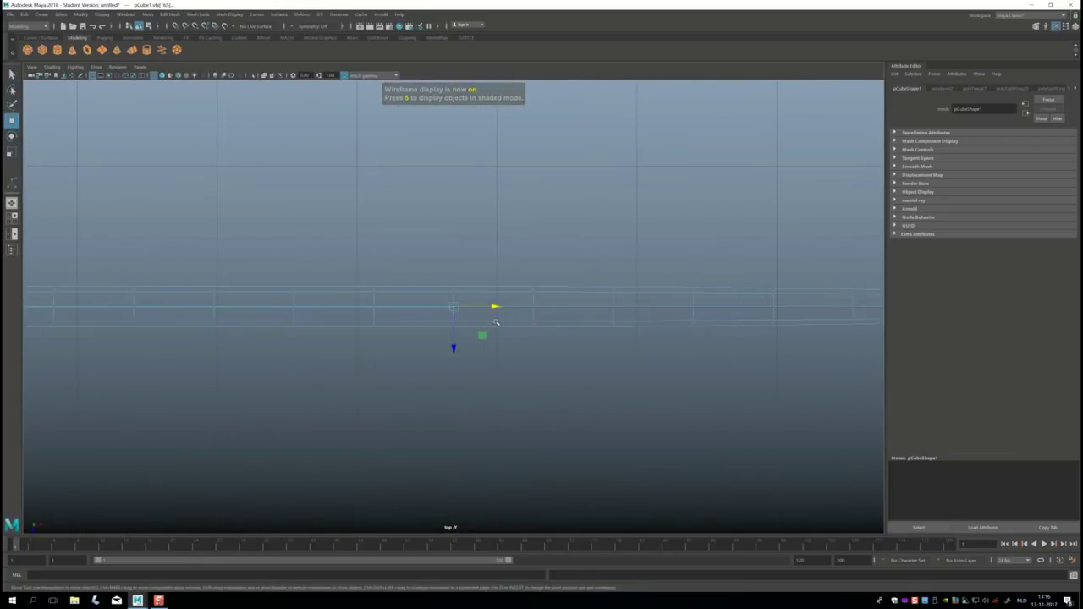
scroll(496, 319, "up", 3)
left_click_drag(495, 307, 516, 312)
scroll(457, 330, "up", 2)
scroll(408, 318, "up", 2)
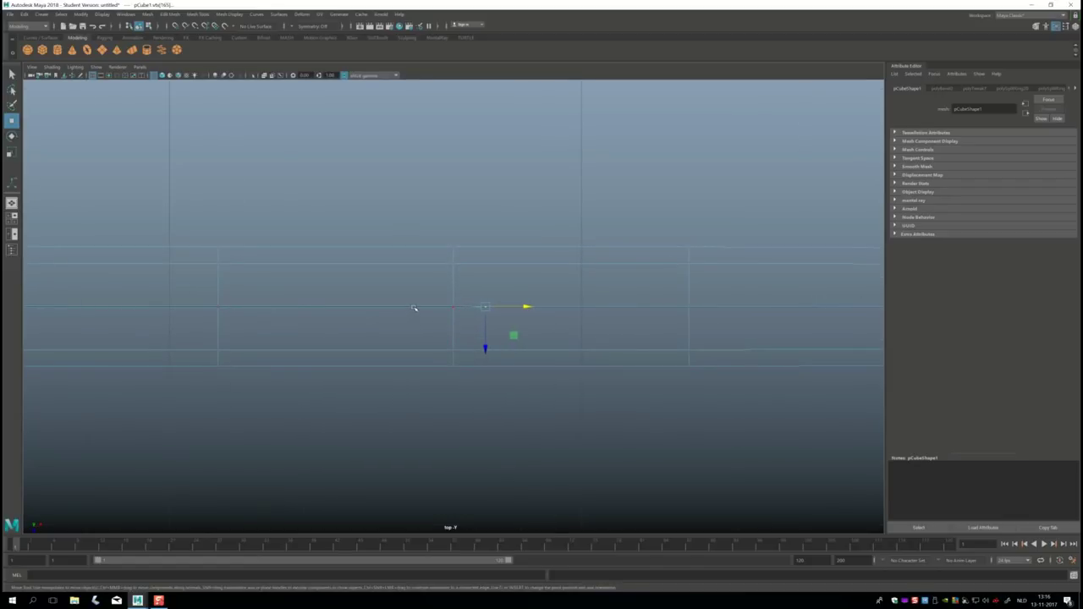
Step: Switch the blade to Face selection mode
right_click_drag(414, 308, 416, 294)
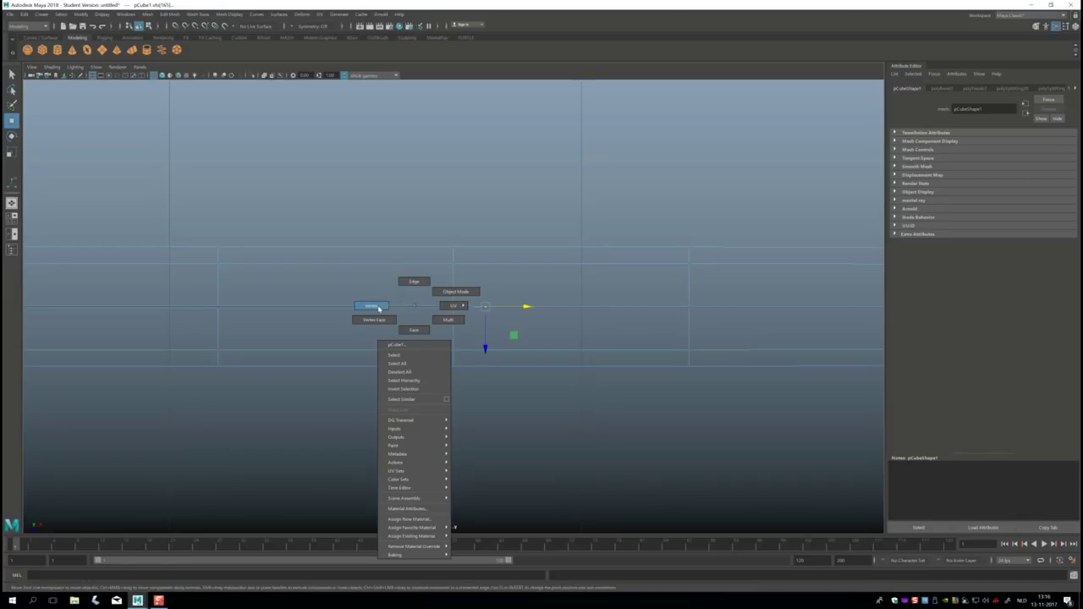
right_click_drag(378, 309, 413, 330)
scroll(418, 331, "up", 1)
scroll(432, 336, "up", 2)
scroll(449, 330, "up", 1)
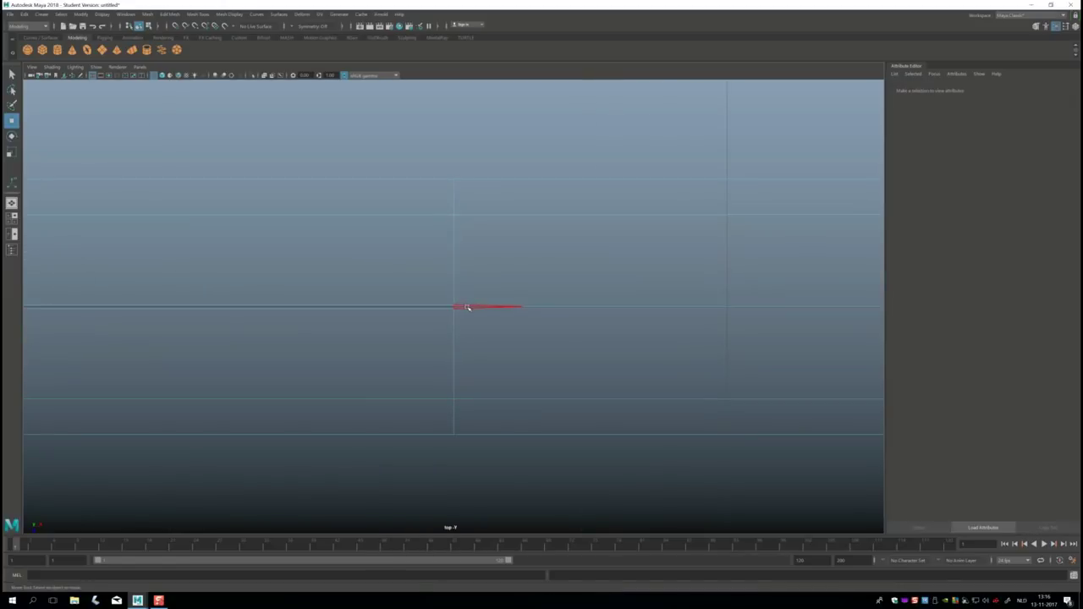
Step: Select the long central face strip running along the blade in a shaded view
left_click(458, 308)
left_click(441, 307)
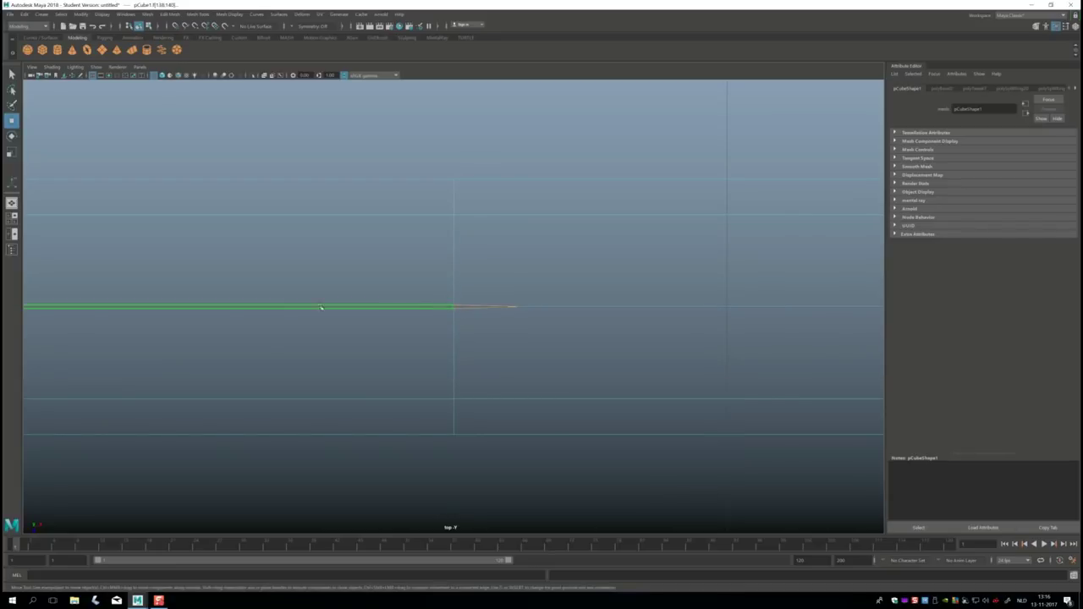
left_click(12, 217)
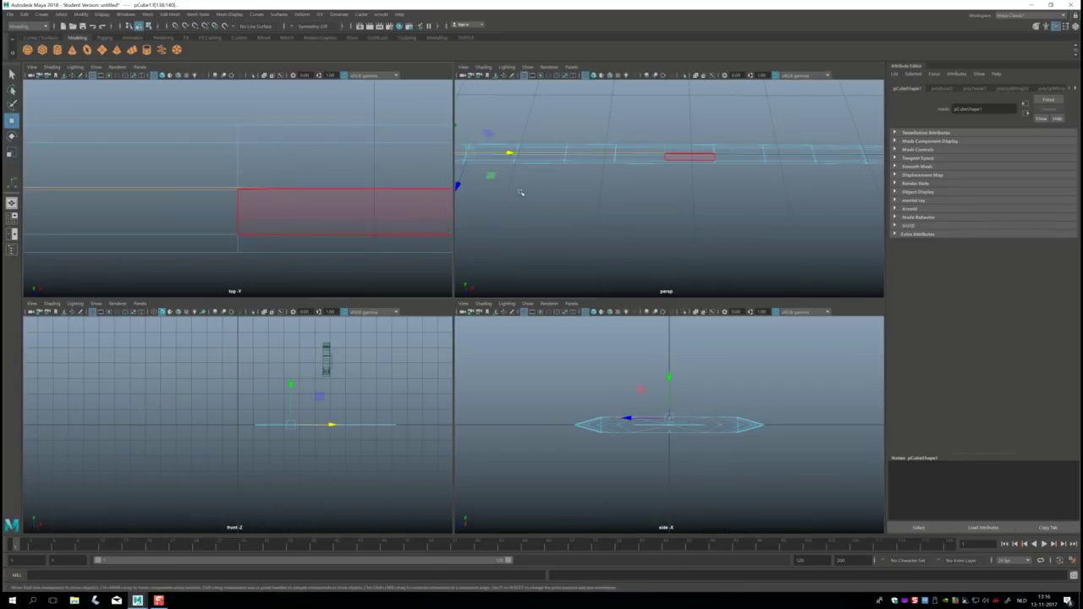
key("space")
mouse_move(510, 253)
left_mouse_down("alt")
mouse_move(506, 208)
mouse_move(647, 215)
left_mouse_up("alt")
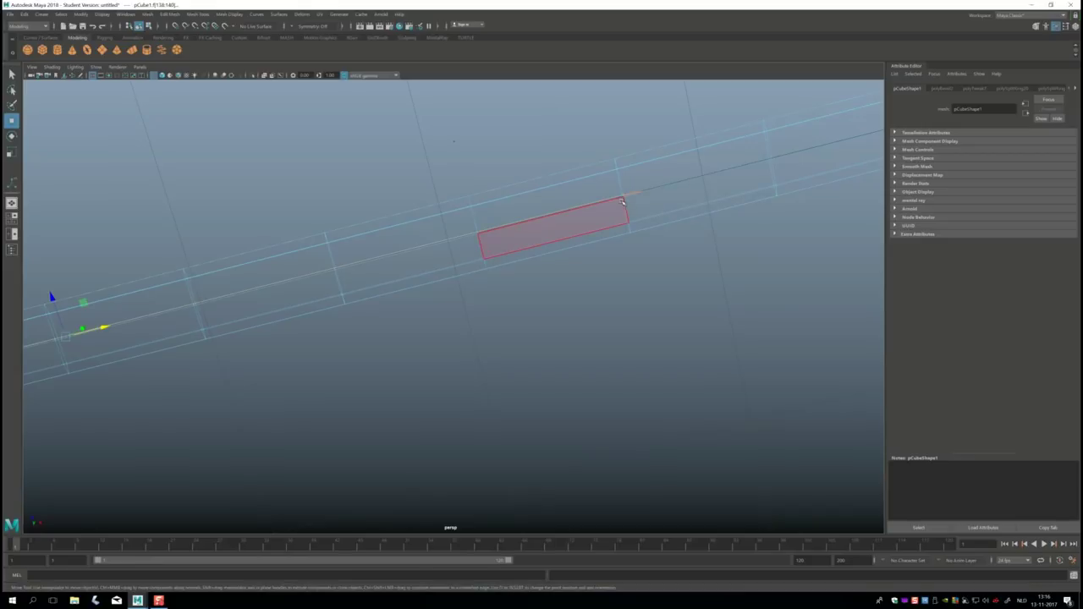
double_click(614, 198)
mouse_move(615, 198)
left_mouse_down("alt")
mouse_move(527, 343)
mouse_move(519, 367)
mouse_move(536, 406)
left_mouse_up("alt")
key("5")
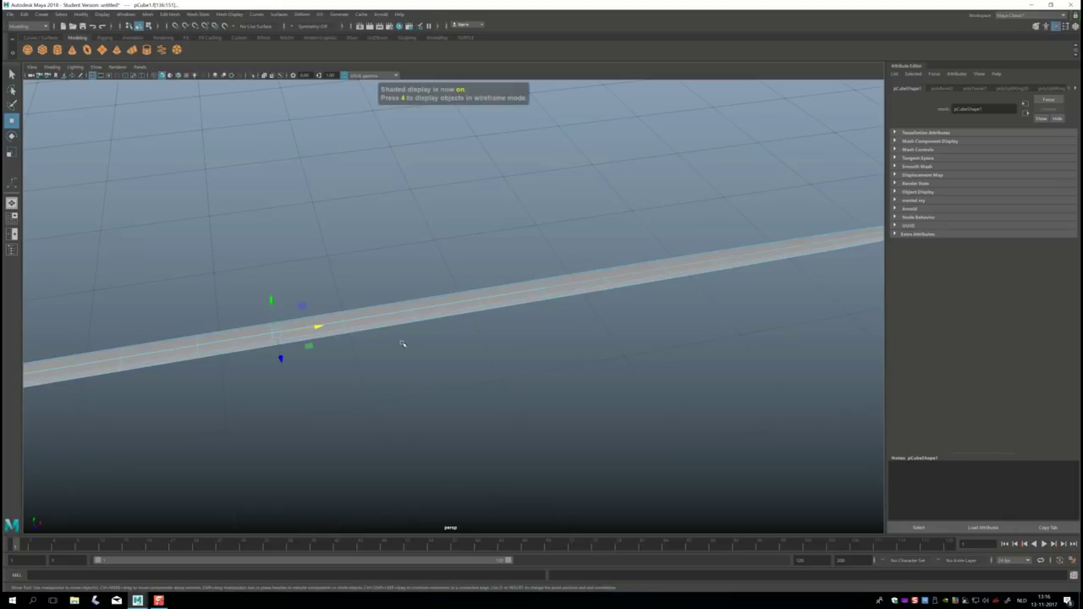
left_click_drag(399, 344, 427, 315, "alt")
Step: Extrude the central strip with thickness -0.01 to sink the fuller groove
key("ctrl+e")
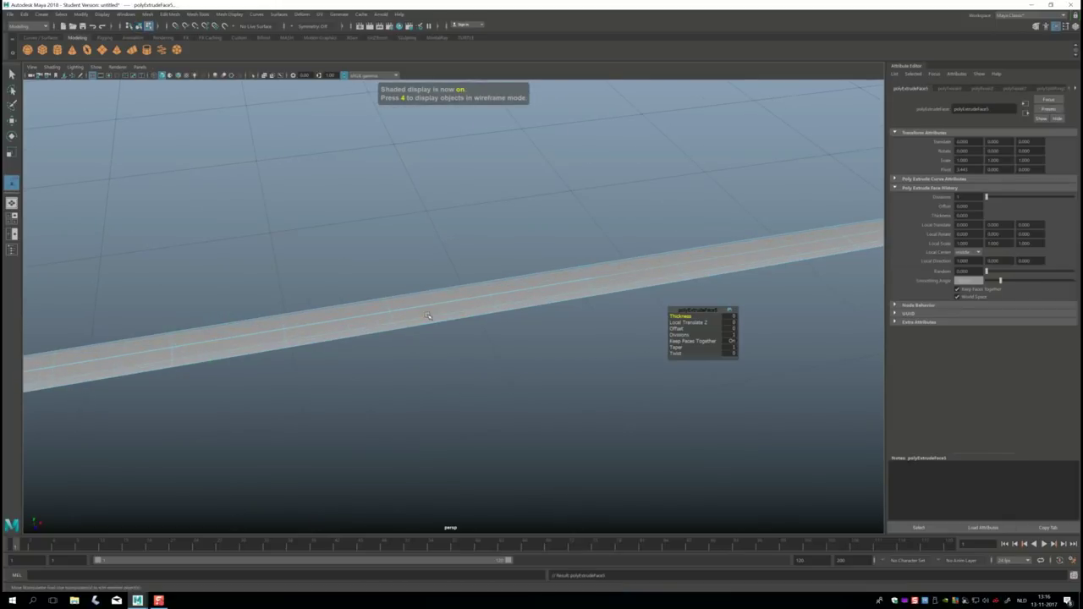
left_click(729, 317)
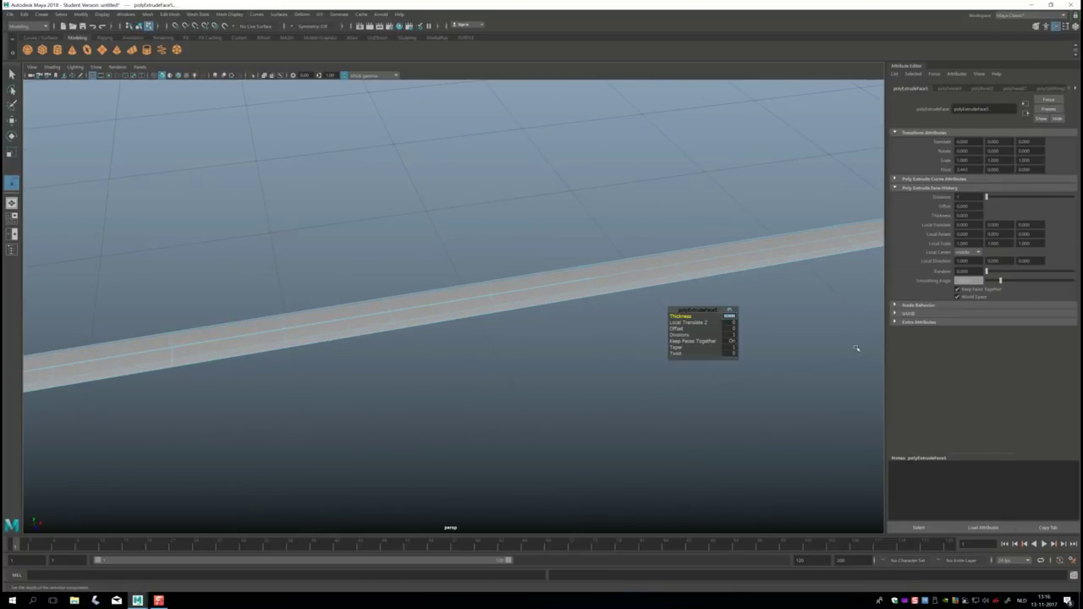
type("-0.001")
key("Return")
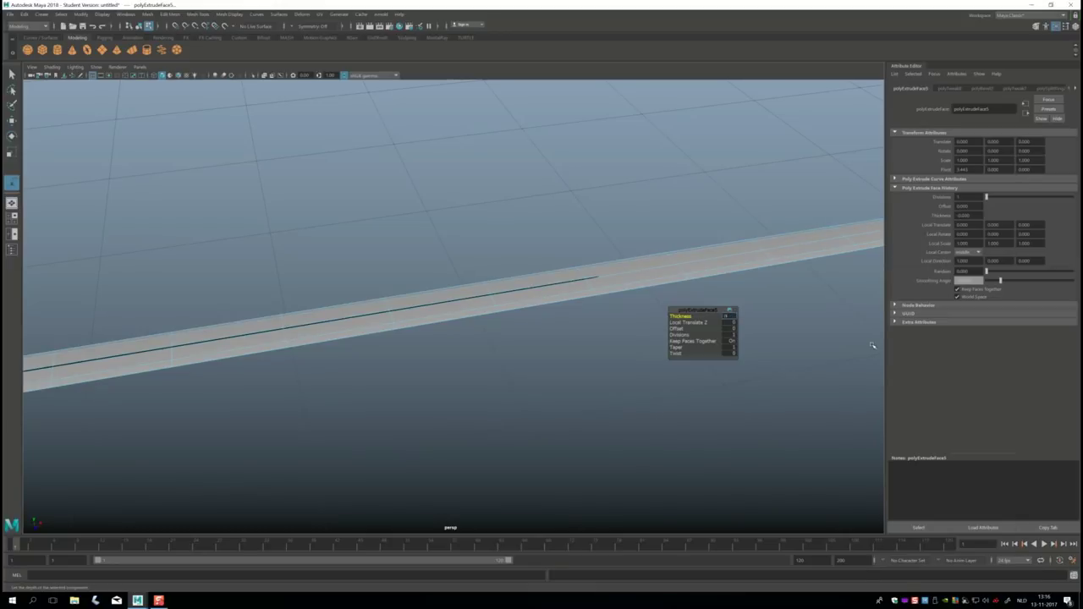
type("0.01")
key("Return")
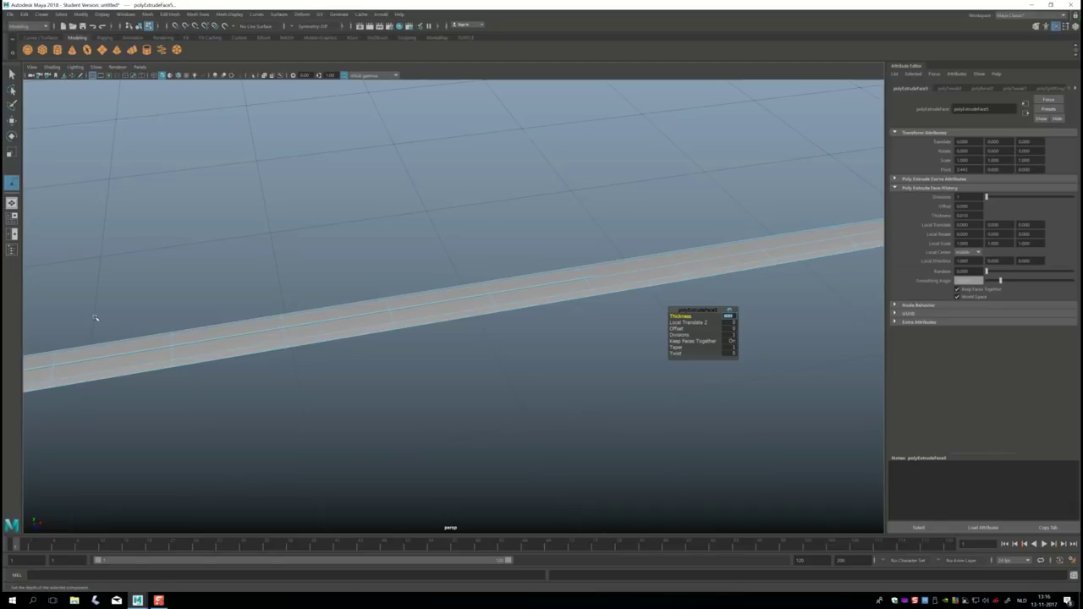
scroll(479, 358, "up", 3)
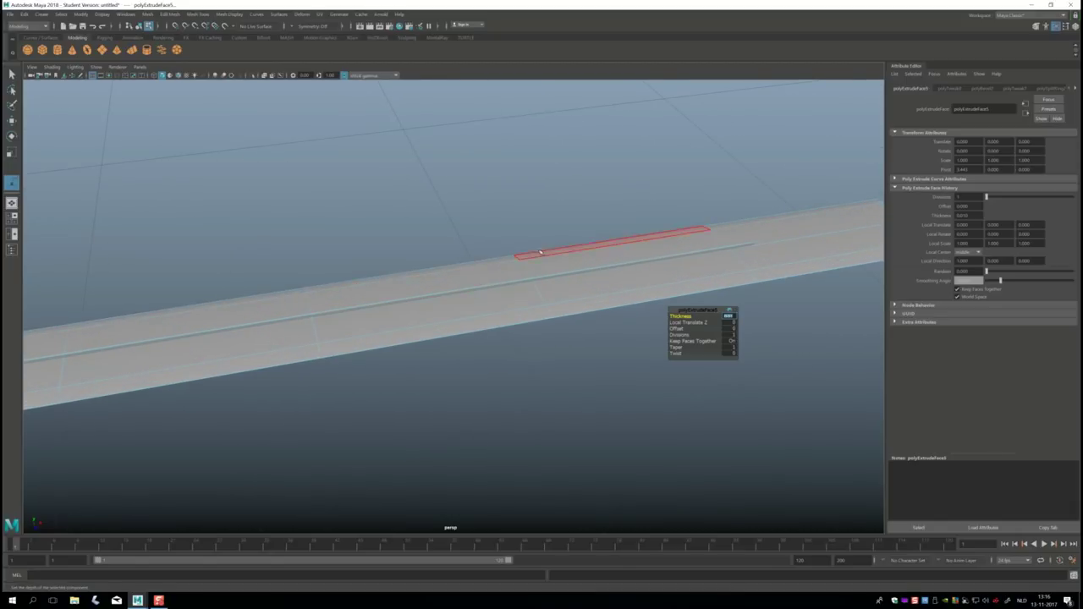
mouse_move(555, 383)
left_mouse_down("alt")
mouse_move(551, 363)
mouse_move(536, 363)
mouse_move(612, 366)
left_mouse_up("alt")
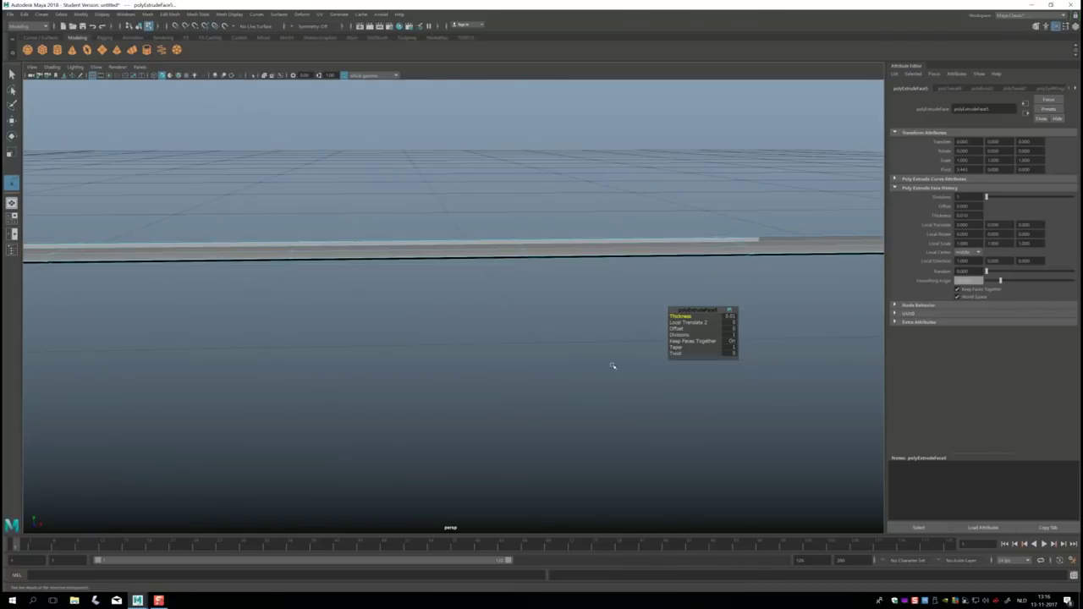
left_click(729, 316)
type("-0.01")
key("Return")
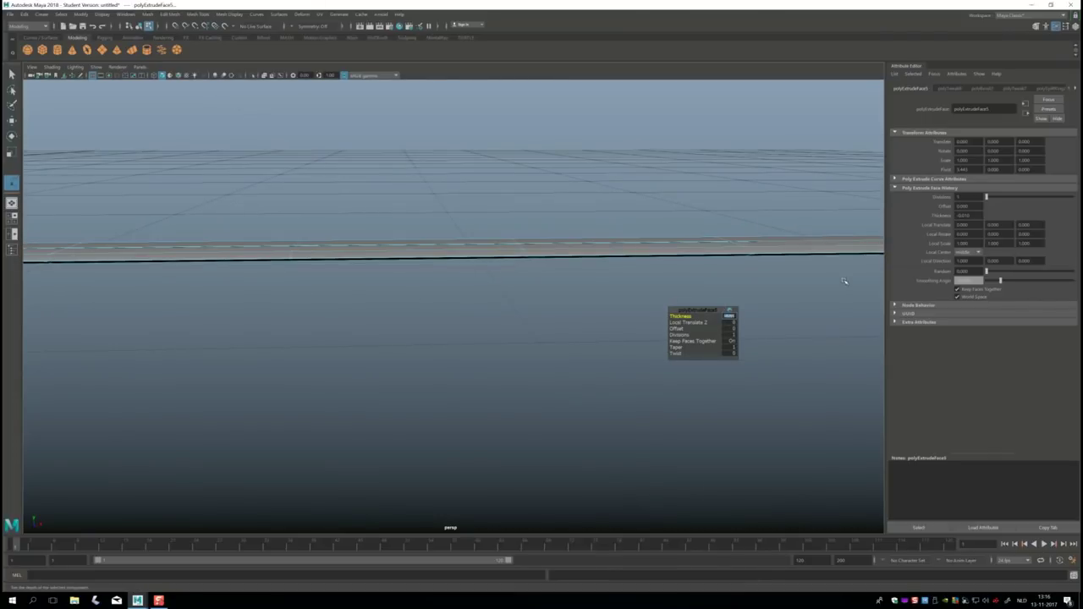
mouse_move(632, 324)
left_mouse_down("alt")
mouse_move(623, 336)
mouse_move(620, 276)
mouse_move(244, 380)
mouse_move(540, 359)
mouse_move(544, 370)
mouse_move(382, 353)
mouse_move(514, 371)
left_mouse_up("alt")
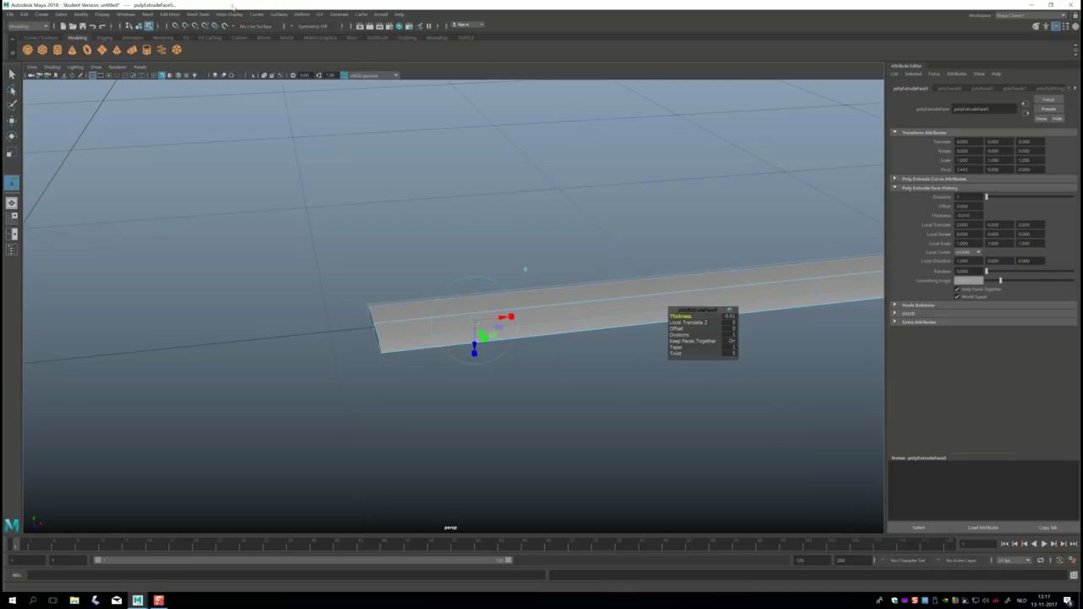
Step: Insert an edge loop near the blade's end using Equal distance from edge
left_click(228, 15)
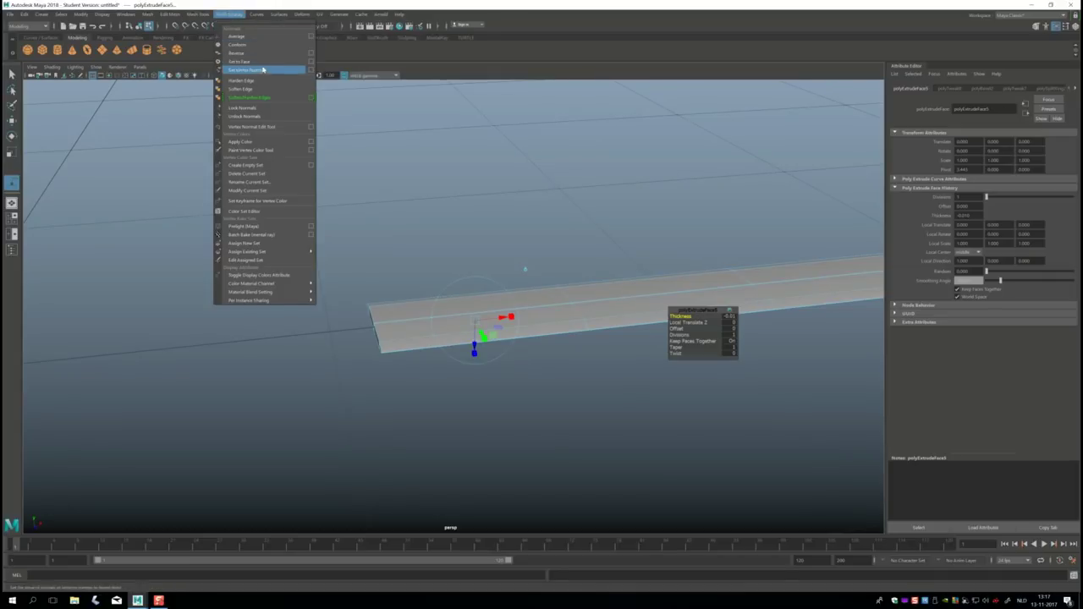
left_click(197, 14)
left_click(271, 79)
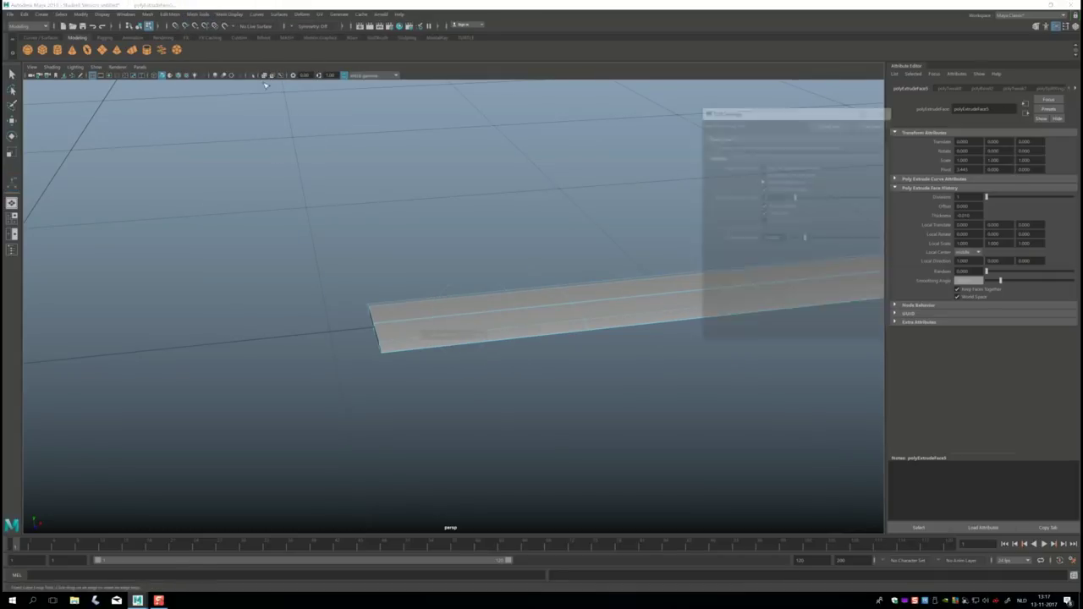
left_click(763, 174)
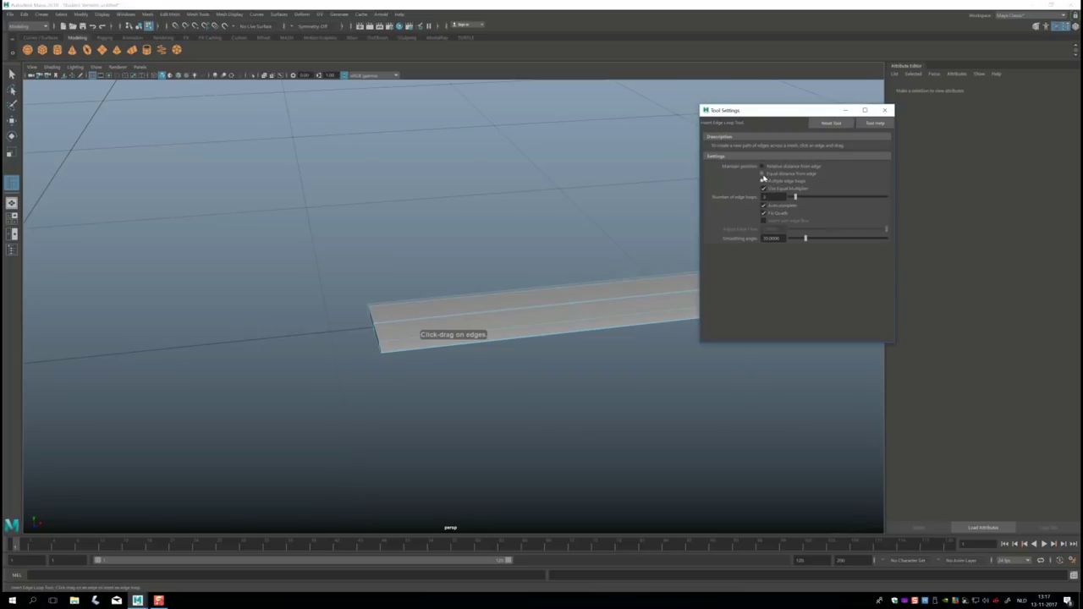
left_click(381, 327)
left_click(379, 329)
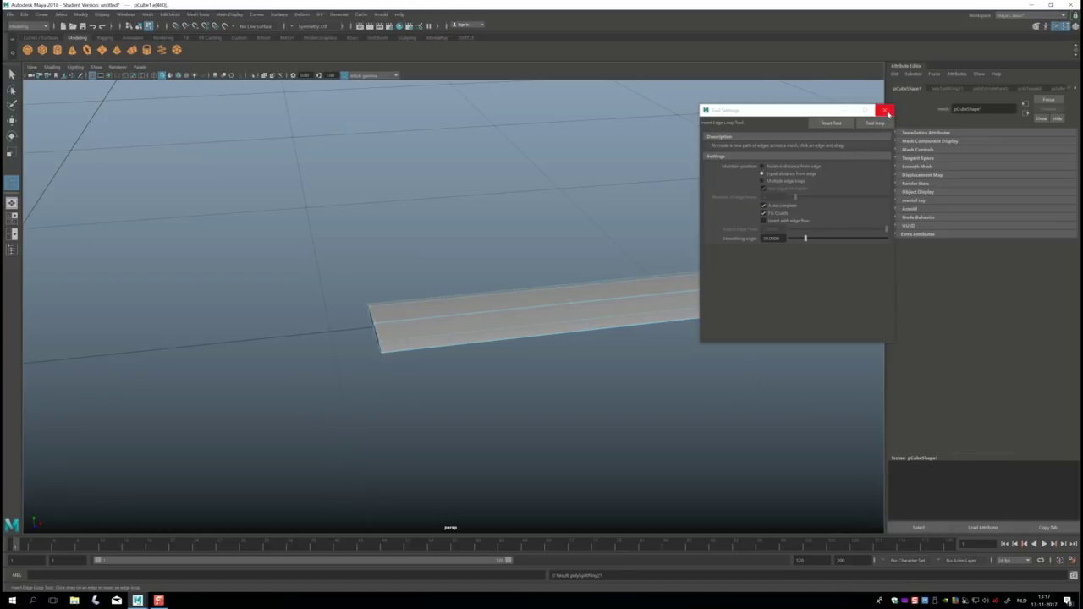
left_click(886, 110)
scroll(394, 338, "up", 2)
left_click_drag(380, 378, 426, 379, "alt")
Step: Select the two faces at the blade's end, then clear the selection
right_click_drag(529, 308, 525, 331)
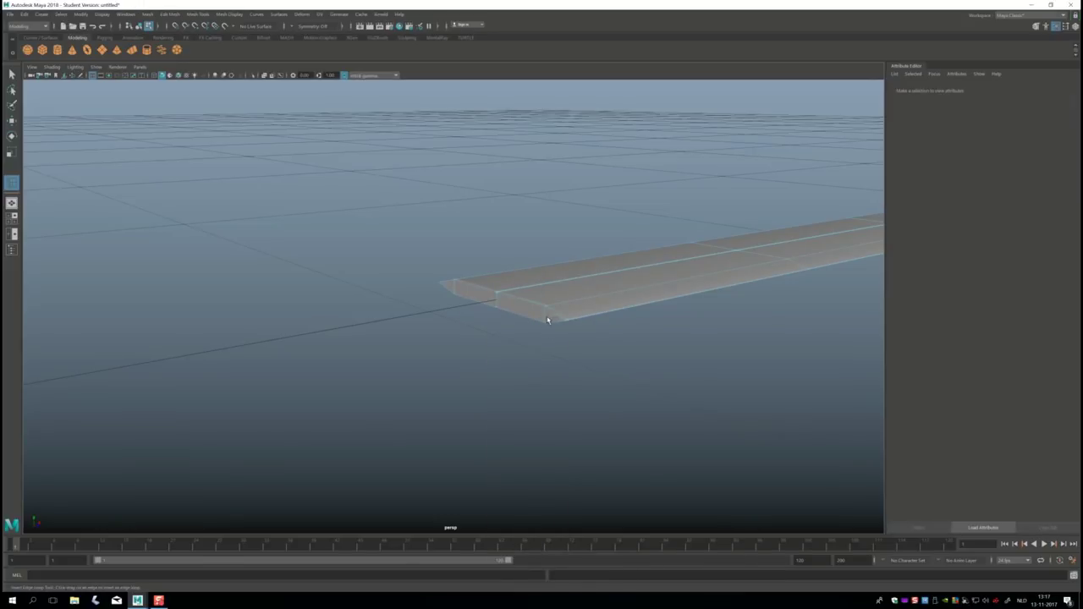
key("q")
left_click(546, 315)
left_click(533, 313)
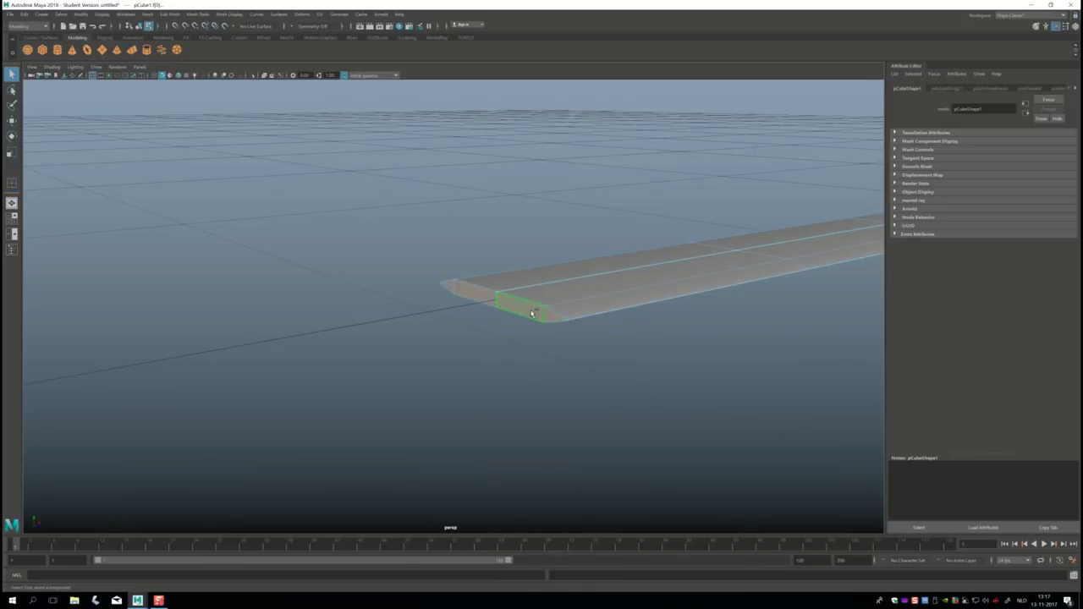
left_click(499, 358)
Step: Pick edges at the groove's end and a face on the blade's top
scroll(500, 329, "up", 2)
scroll(508, 335, "up", 2)
mouse_move(512, 338)
left_mouse_down("alt")
mouse_move(440, 368)
mouse_move(447, 351)
mouse_move(429, 370)
mouse_move(440, 387)
left_mouse_up("alt")
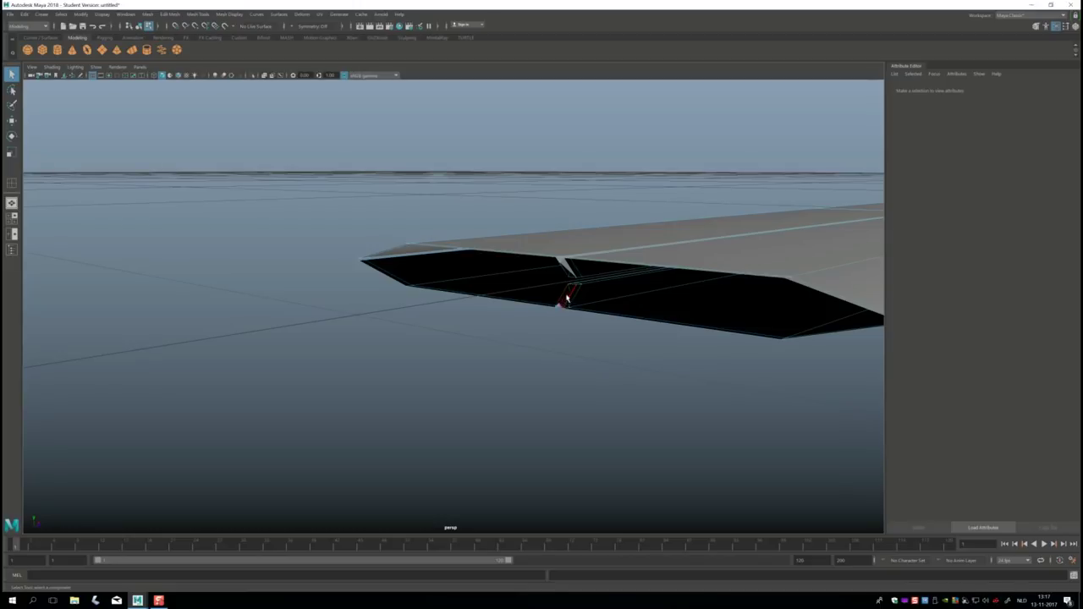
left_click(566, 270)
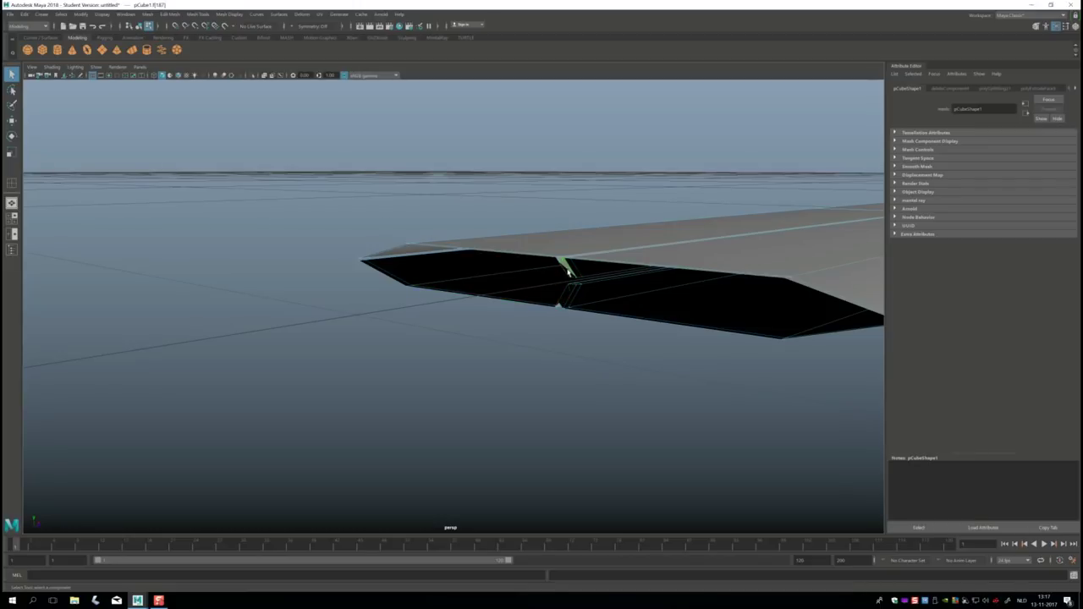
left_click(568, 273)
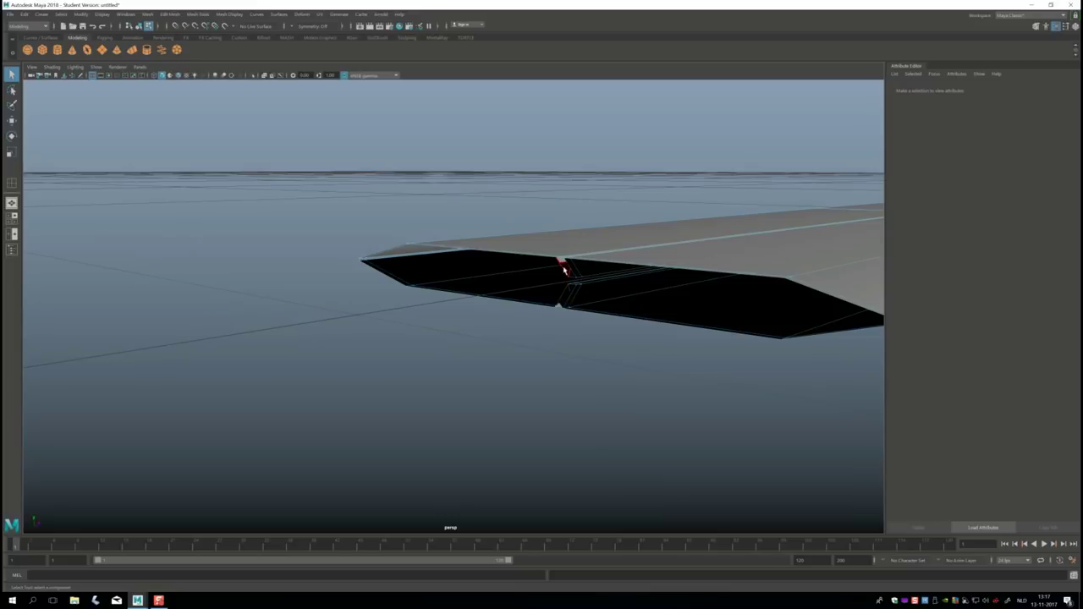
left_click(566, 270)
left_click(571, 279)
left_click(566, 296)
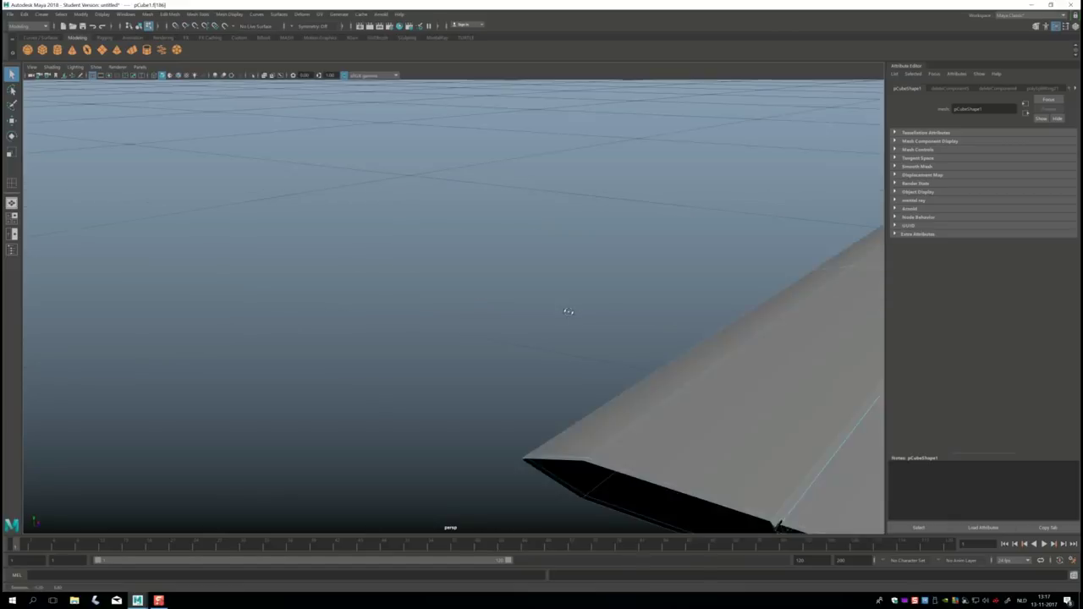
Step: Orbit around the blade's end to a low view along its length
right_click_drag(566, 296, 586, 313, "alt")
left_click_drag(586, 313, 295, 314, "alt")
right_click_drag(295, 314, 399, 314, "alt")
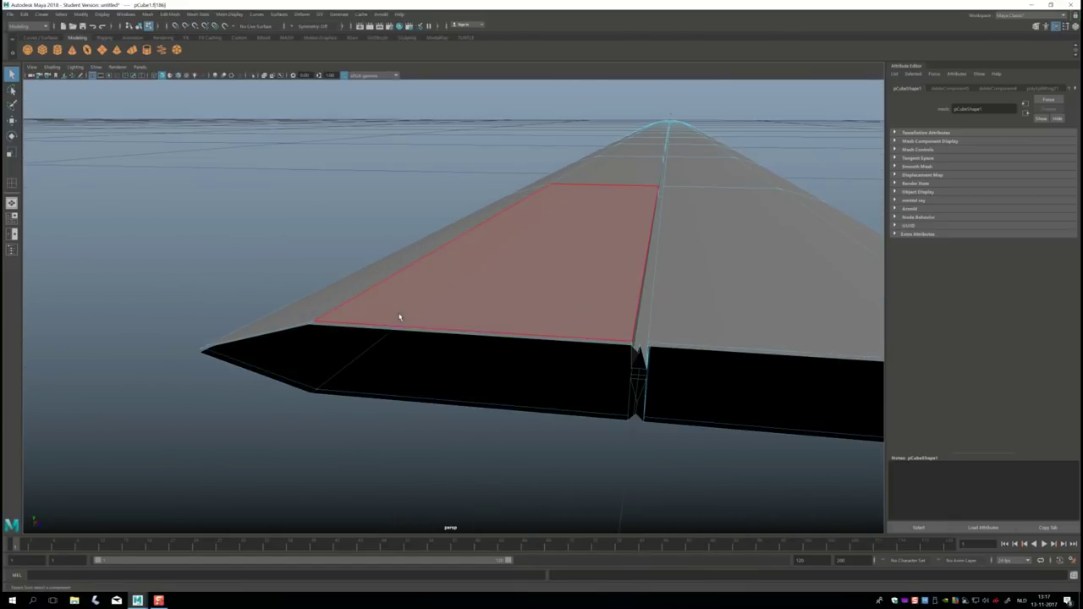
scroll(402, 318, "down", 3)
scroll(402, 317, "down", 2)
scroll(521, 353, "down", 2)
mouse_move(521, 353)
left_mouse_down("alt")
mouse_move(484, 339)
mouse_move(491, 351)
mouse_move(499, 339)
left_mouse_up("alt")
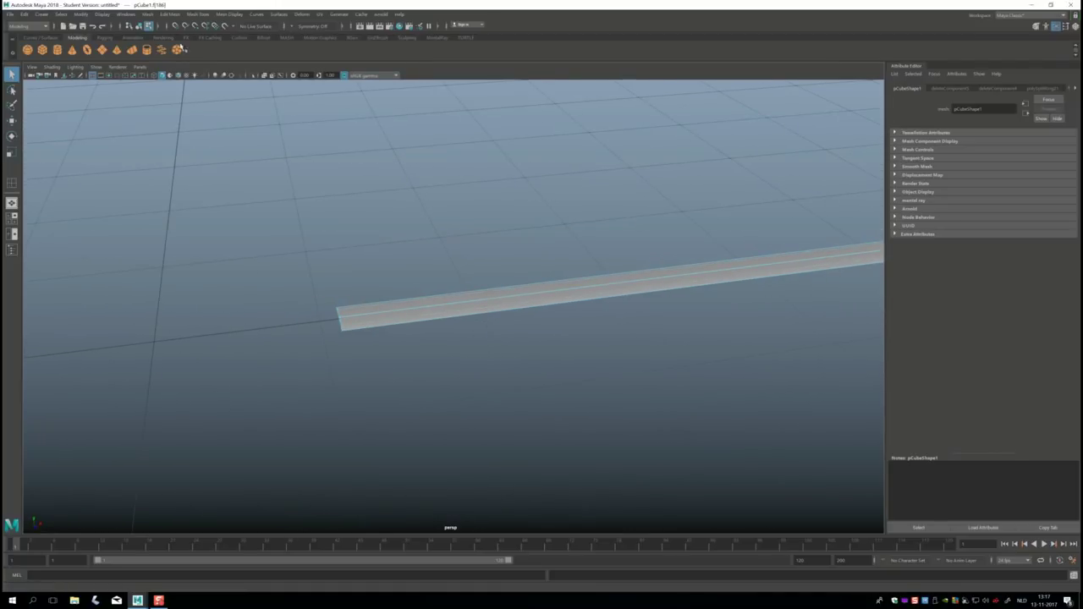
Step: Unhide the hilt and pommel with Display > Show > All
left_click(102, 14)
mouse_move(118, 68)
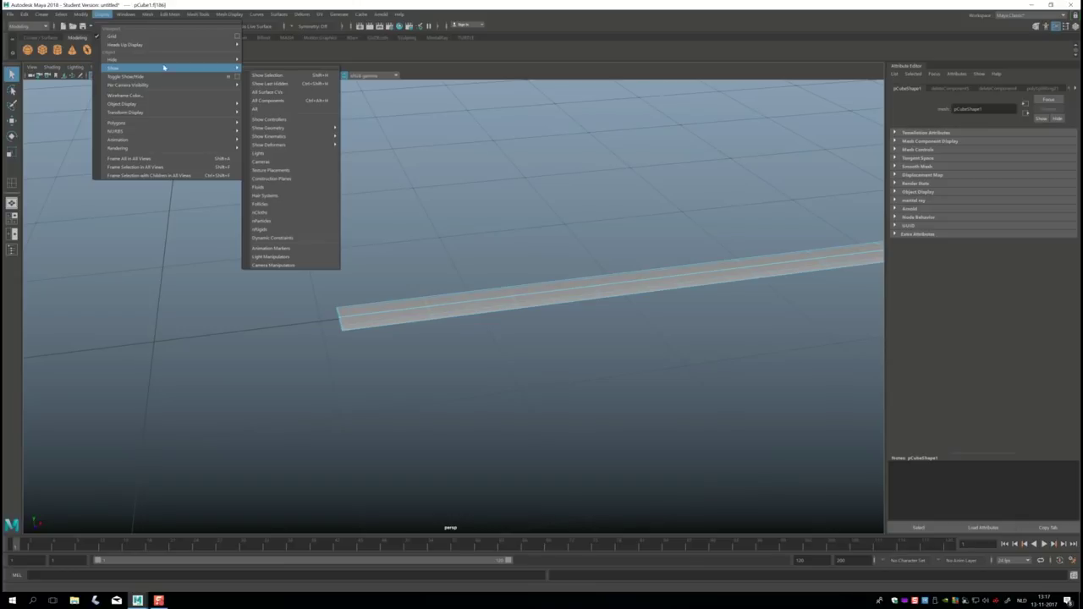
left_click(258, 110)
scroll(321, 169, "down", 3)
left_click_drag(331, 183, 433, 222, "alt")
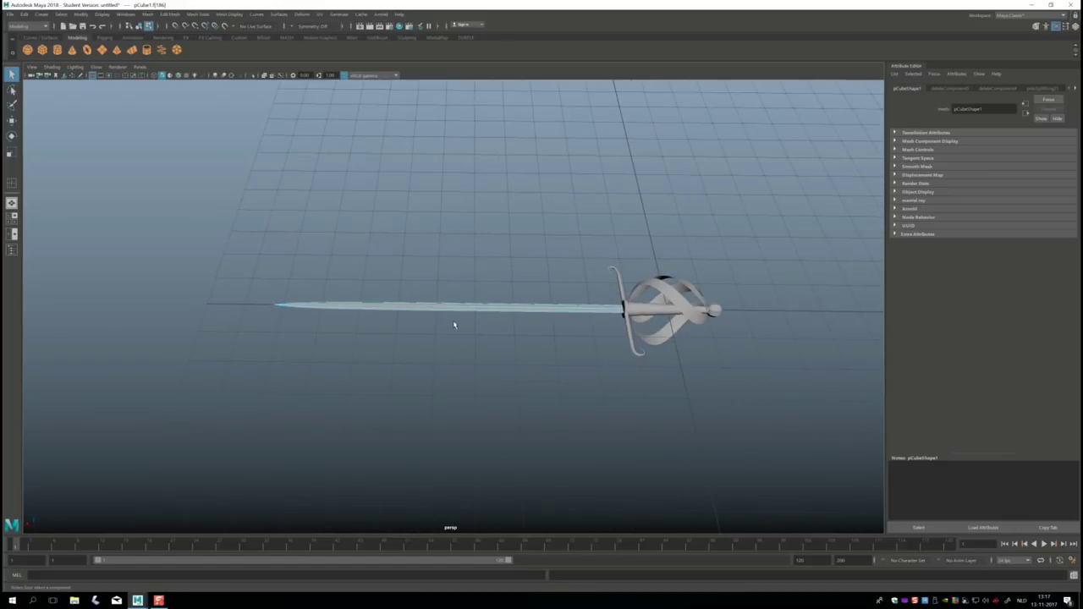
left_click_drag(455, 325, 466, 326, "alt")
Step: Apply Mesh > Smooth to the blade and view the assembled sword
right_click_drag(559, 293, 583, 279)
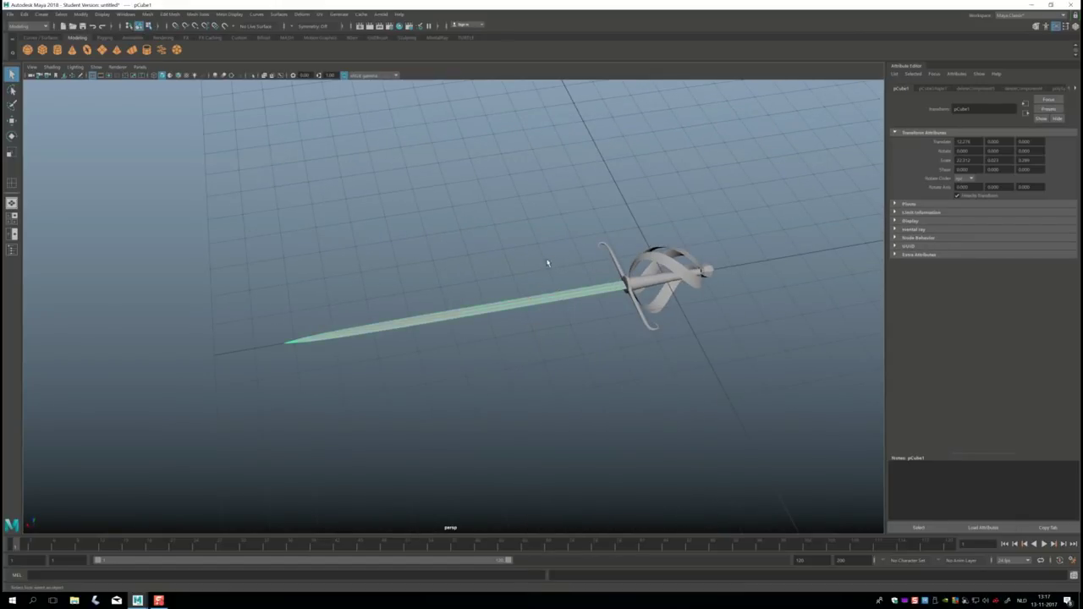
scroll(489, 339, "up", 3)
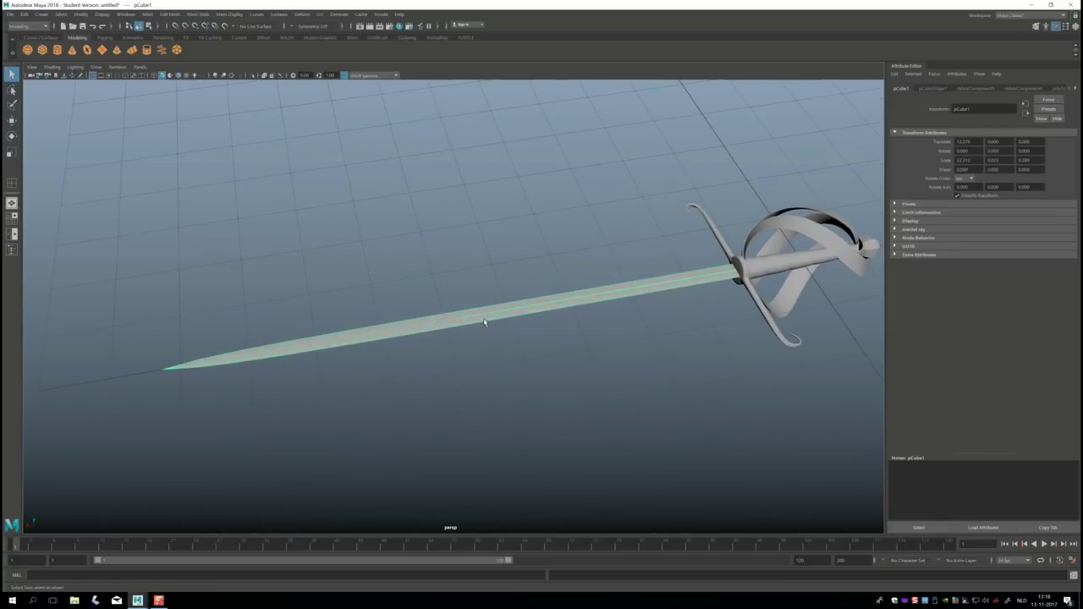
left_click(156, 18)
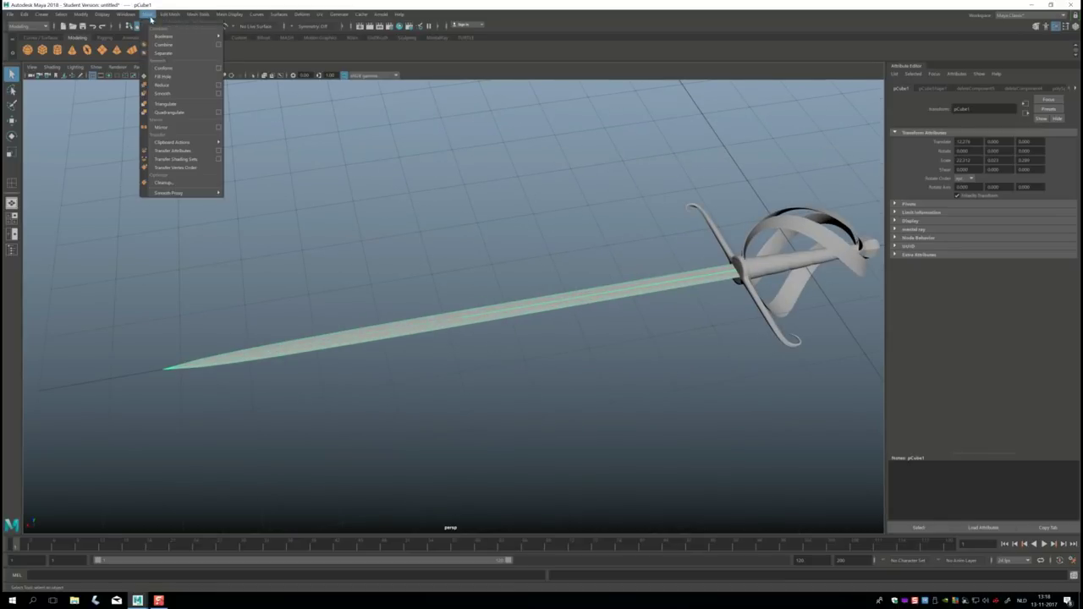
left_click(197, 98)
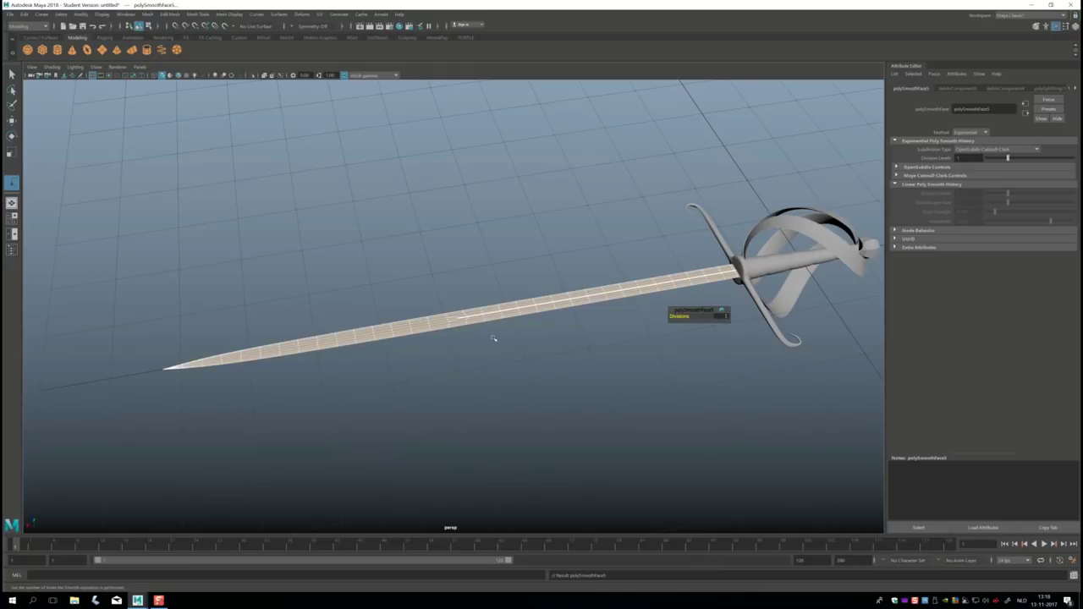
left_click(502, 365)
scroll(518, 357, "up", 2)
scroll(522, 360, "up", 2)
scroll(522, 361, "down", 3)
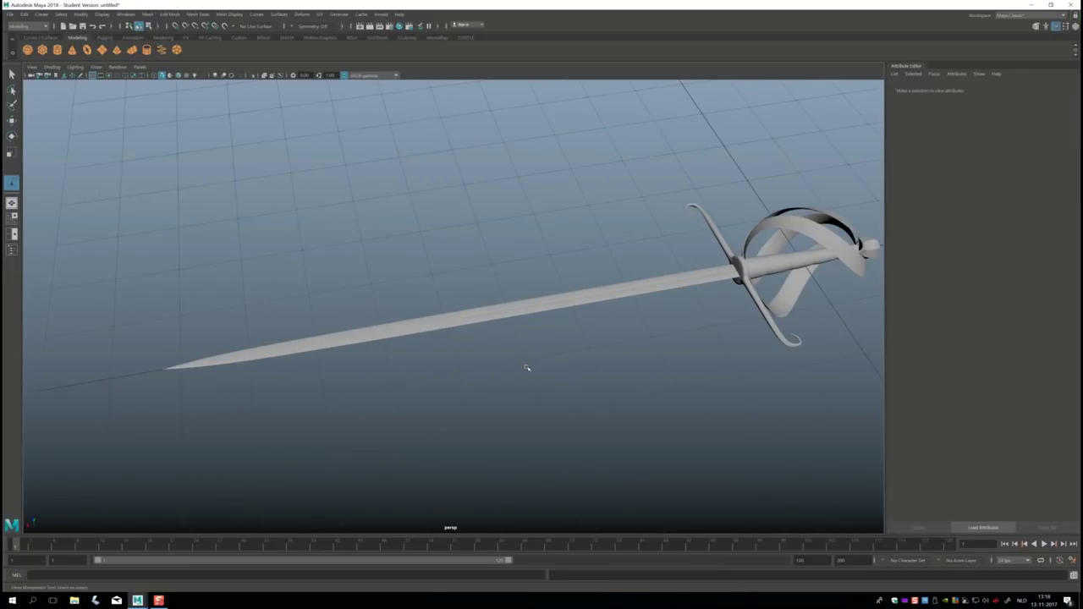
mouse_move(530, 394)
left_mouse_down("alt")
mouse_move(375, 381)
mouse_move(449, 403)
mouse_move(466, 389)
left_mouse_up("alt")
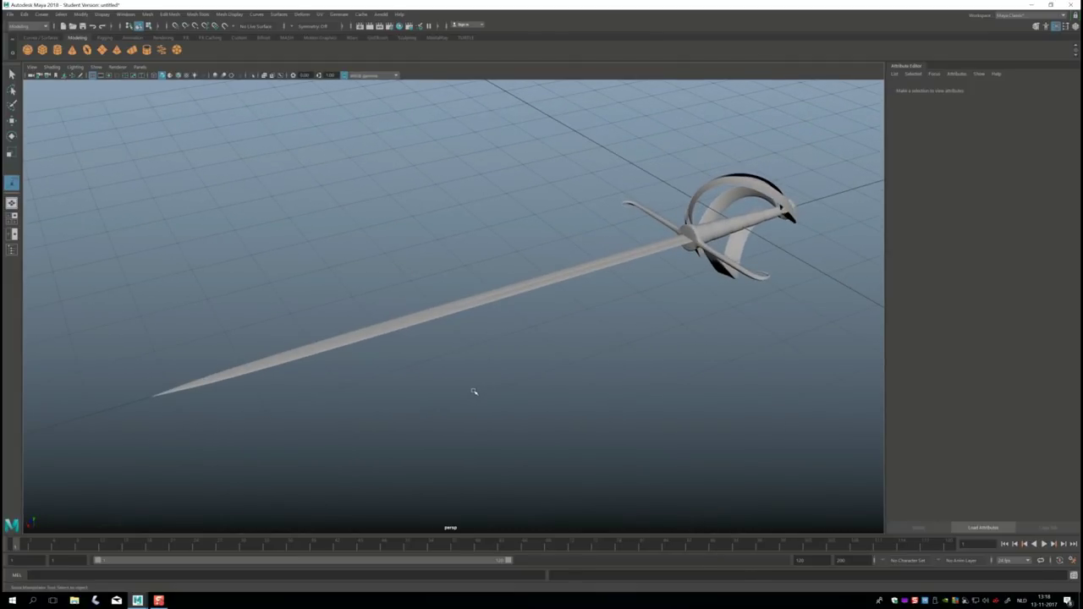